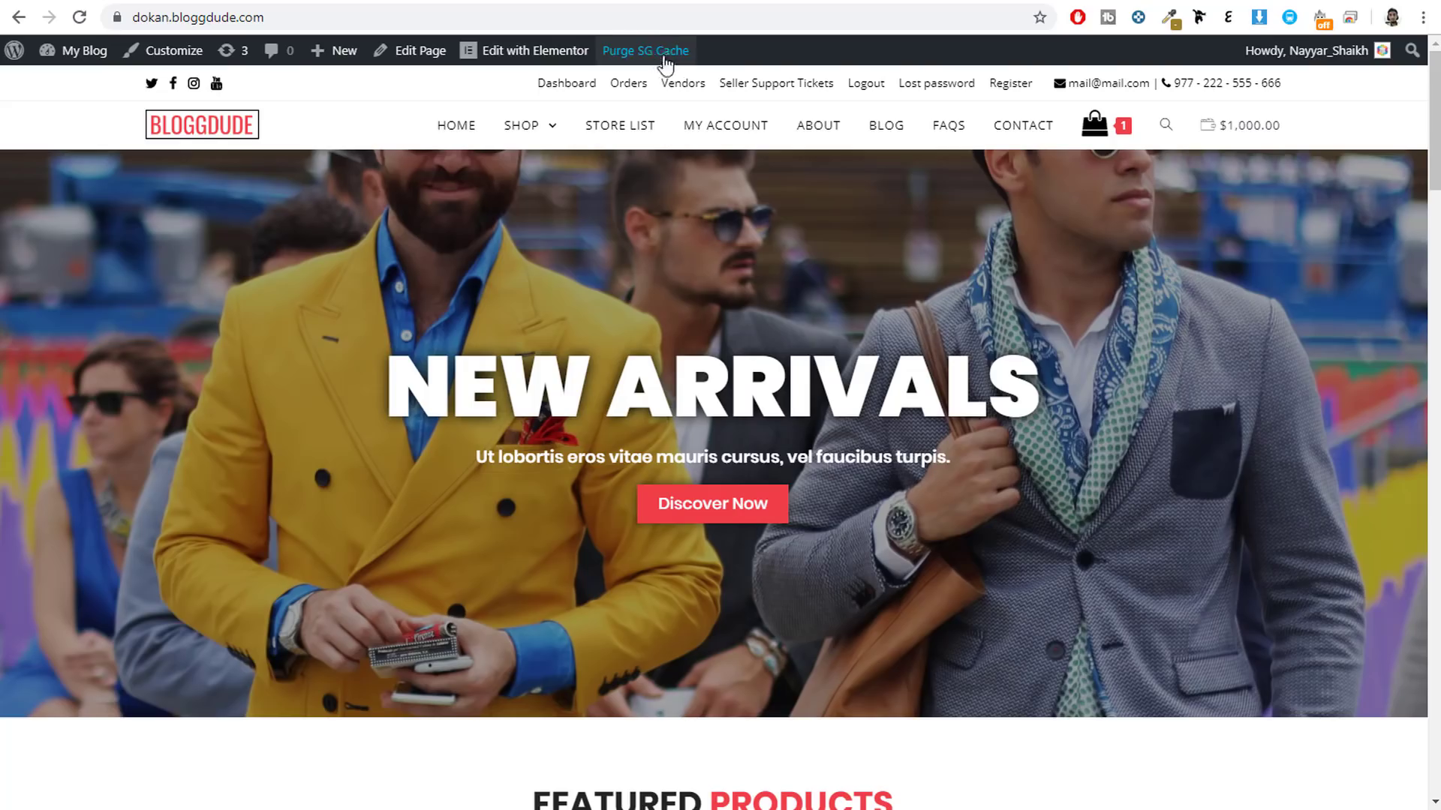
- Load the storefront home page at dokan.bloggdude.com and look through its sections down to the latest news
click(630, 4)
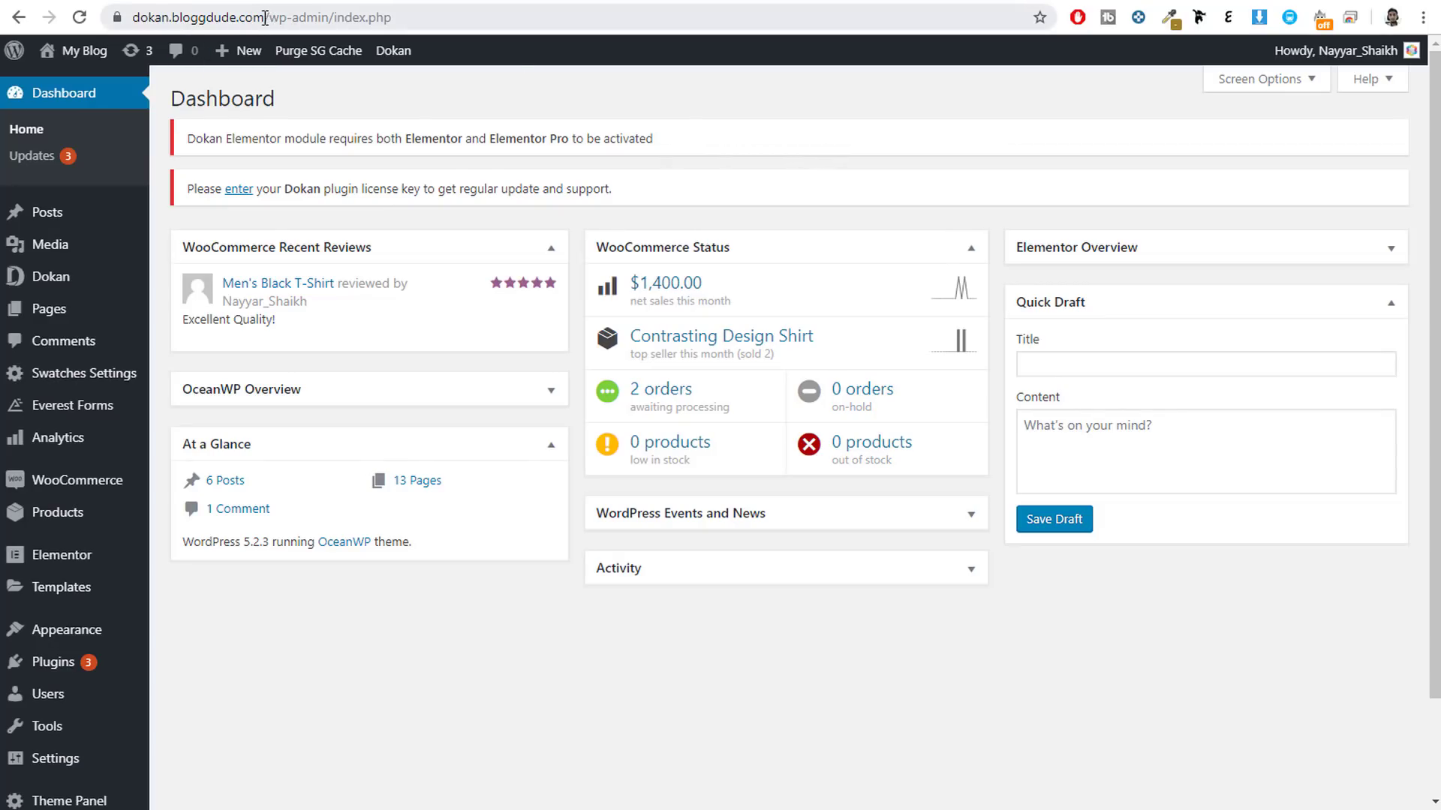
drag(266, 17, 391, 17)
key(BackSpace)
key(Return)
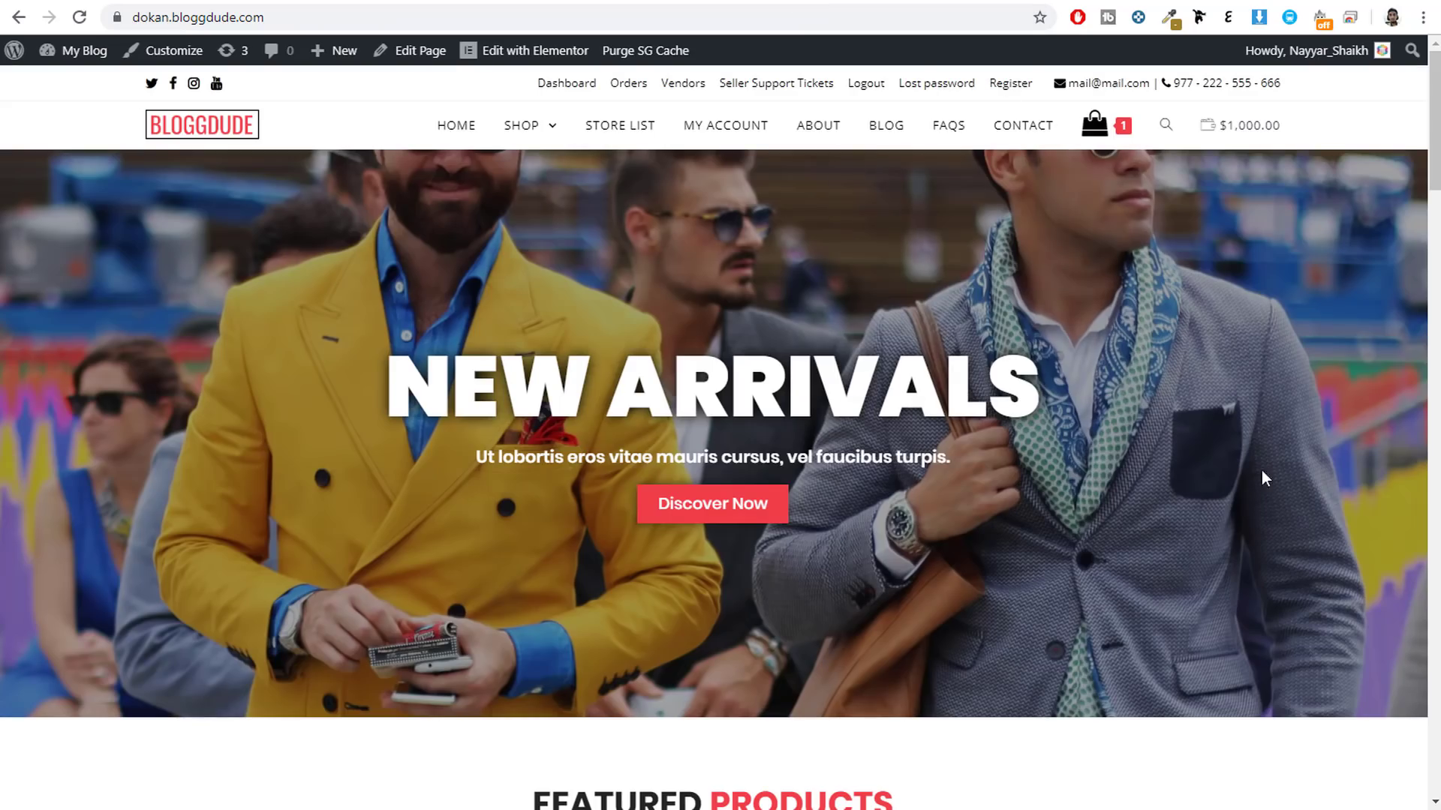
scroll(1281, 519, down, 15)
scroll(1283, 529, down, 10)
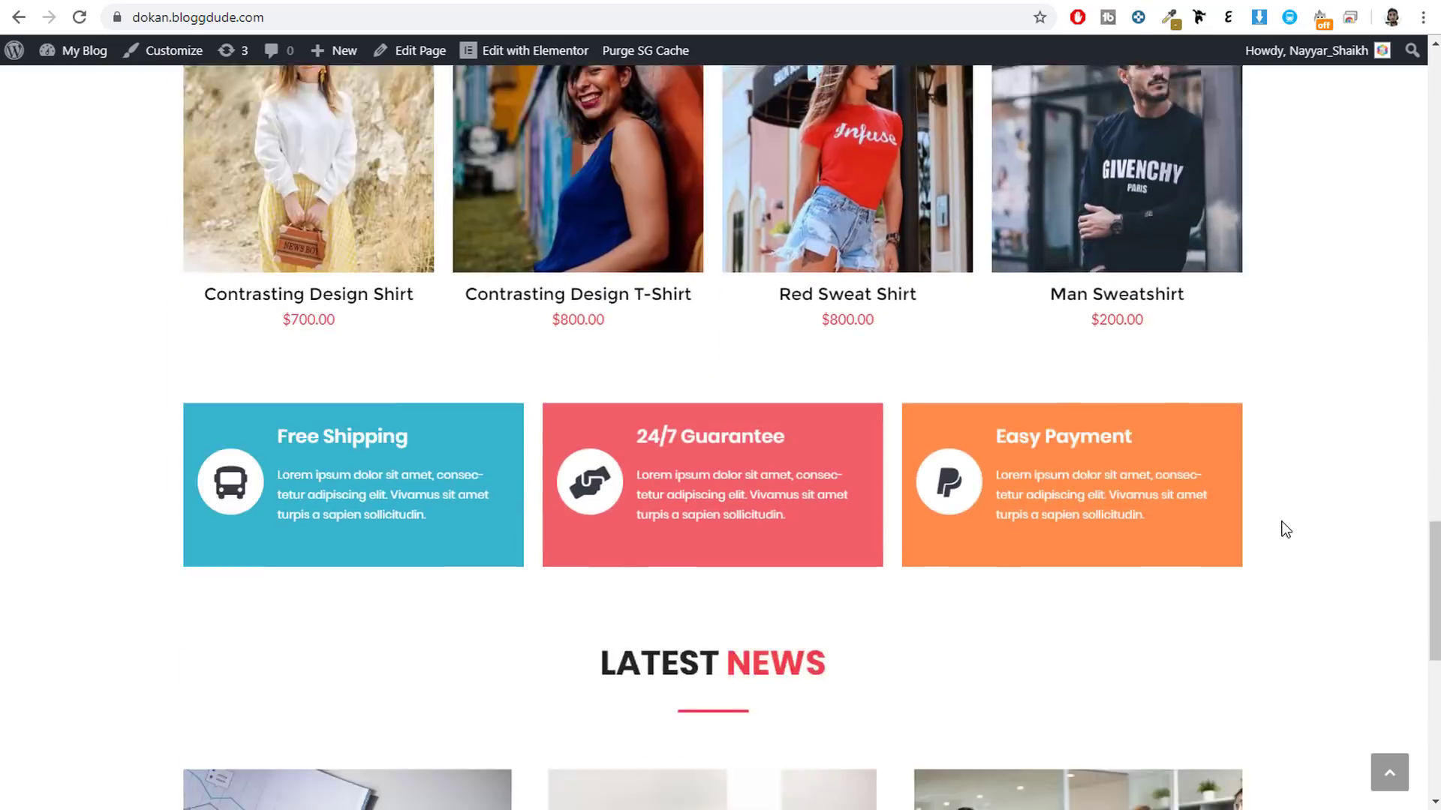
click(1390, 777)
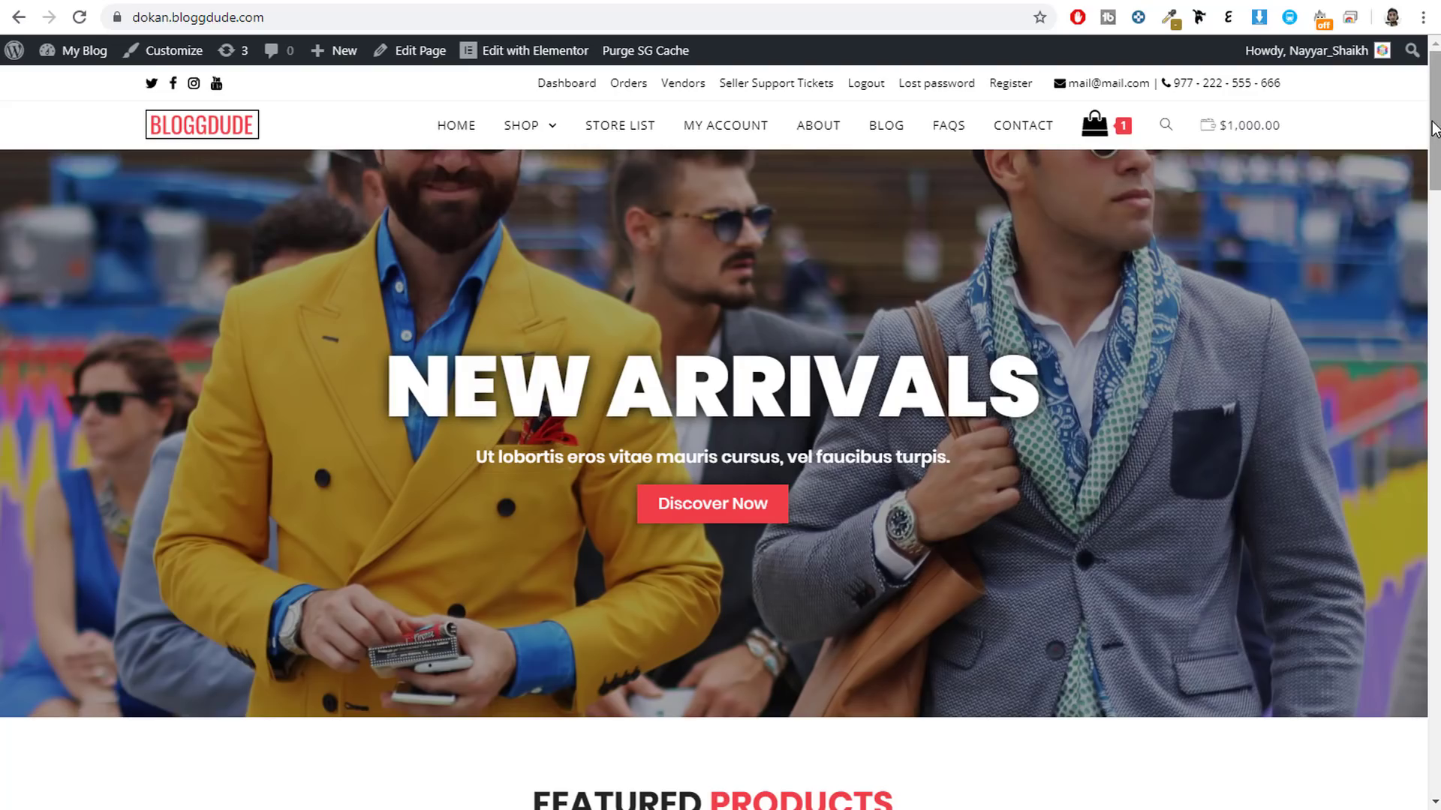
mouse_move(1432, 135)
mouse_down()
mouse_move(1433, 739)
mouse_move(1433, 135)
mouse_up()
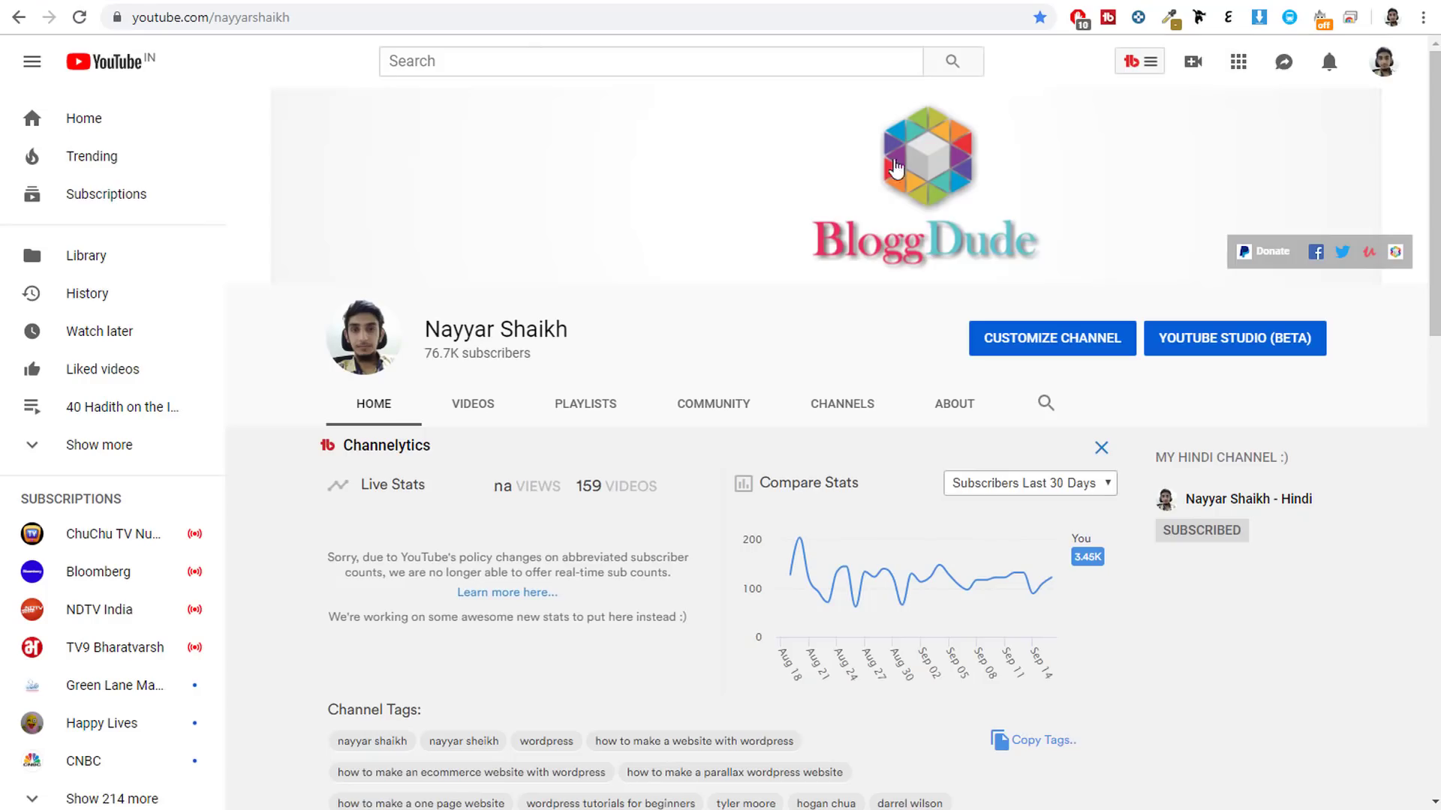
- Look over the popular and recent uploads on the YouTube channel's home page
scroll(1030, 405, down, 3)
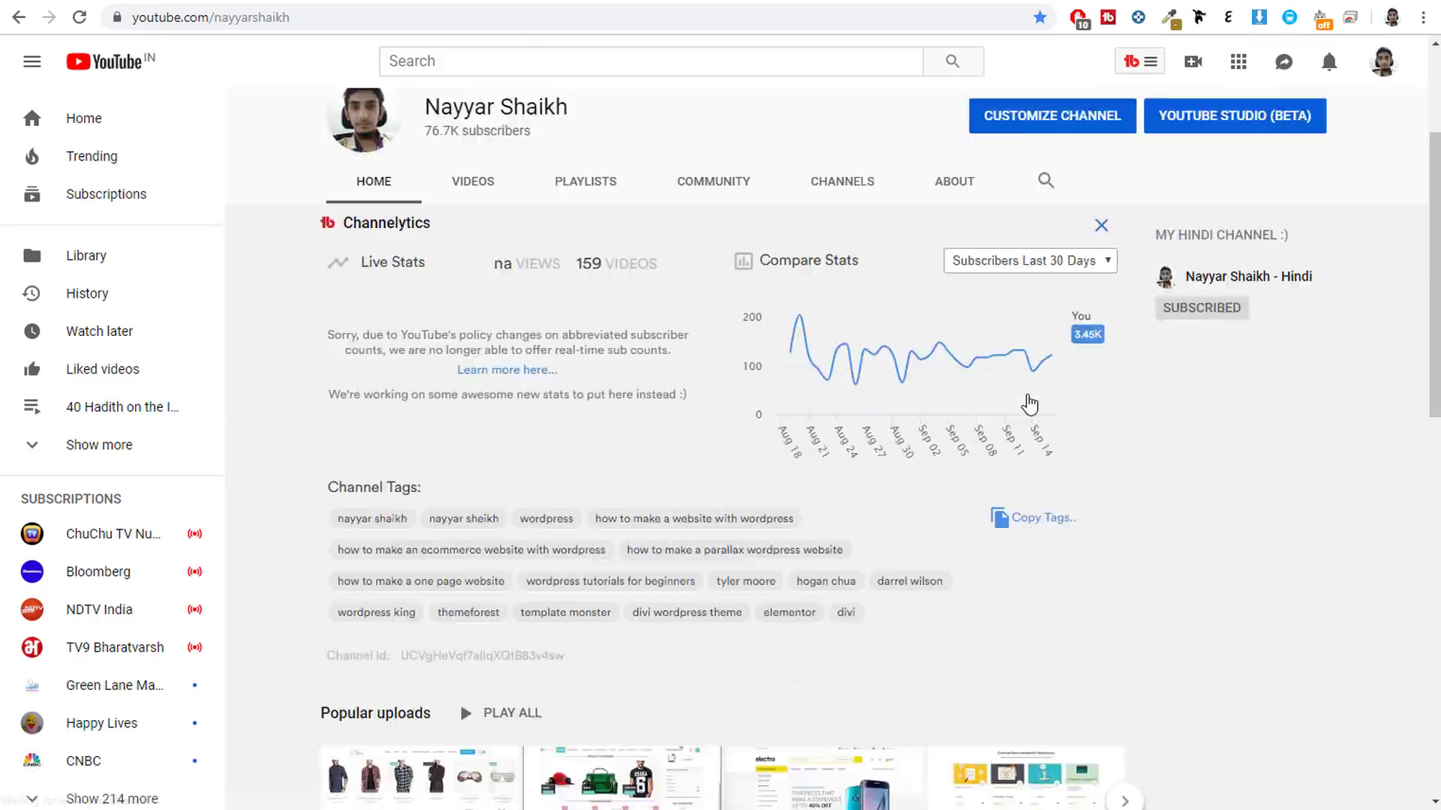
scroll(1029, 405, down, 6)
scroll(583, 438, up, 1)
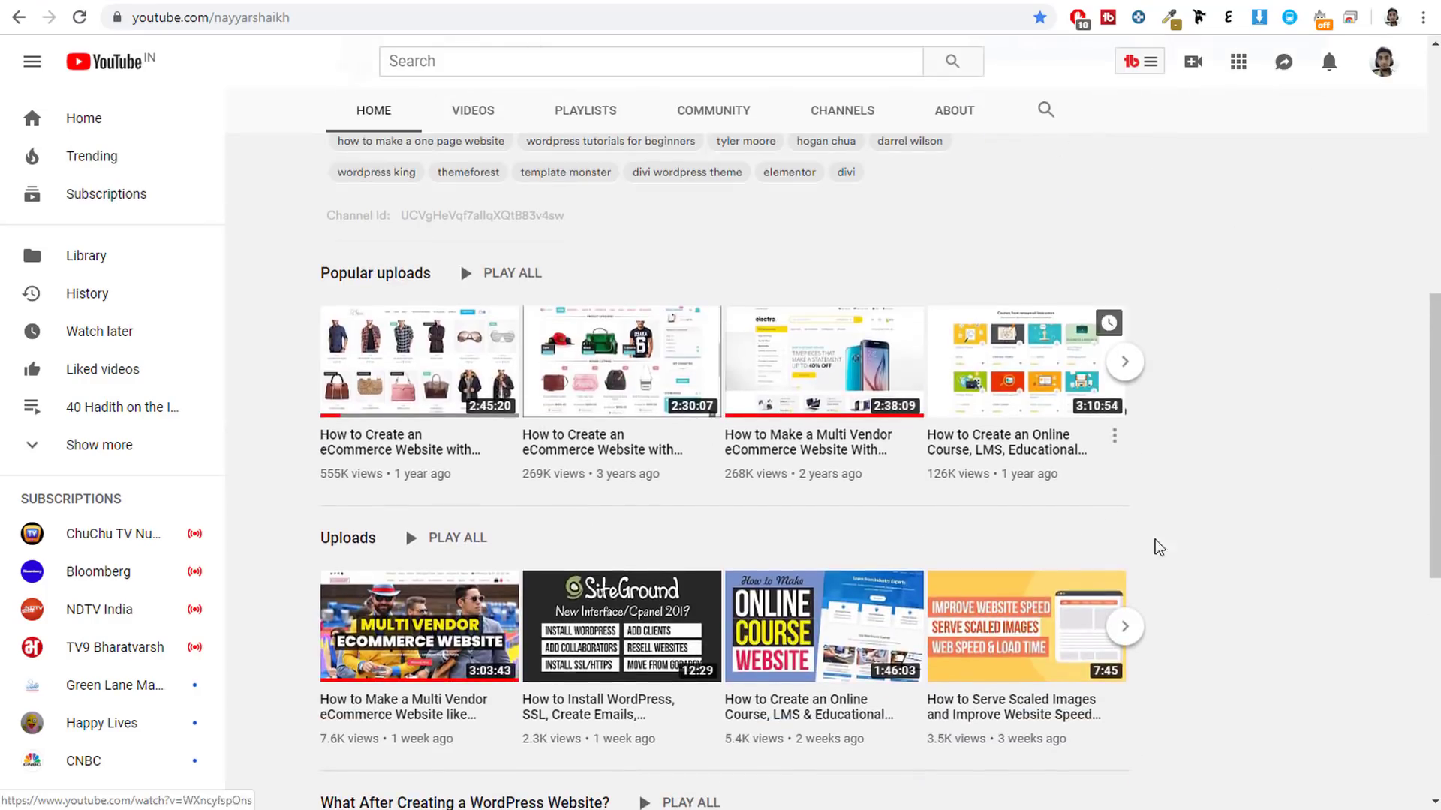
- Search YouTube for the channel's name together with "woocommerce"
click(502, 61)
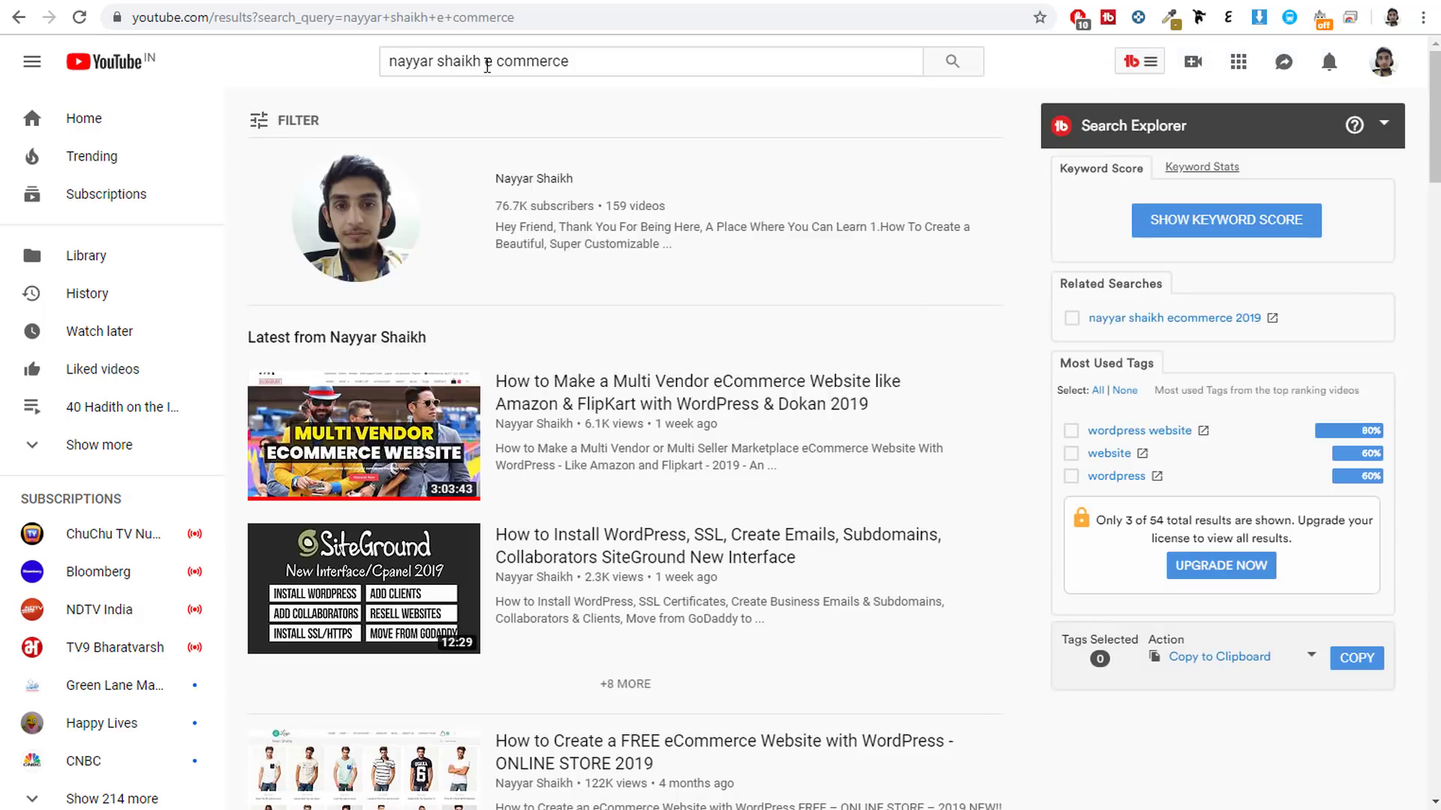
key(ctrl+shift+Left)
key(ctrl+shift+Left)
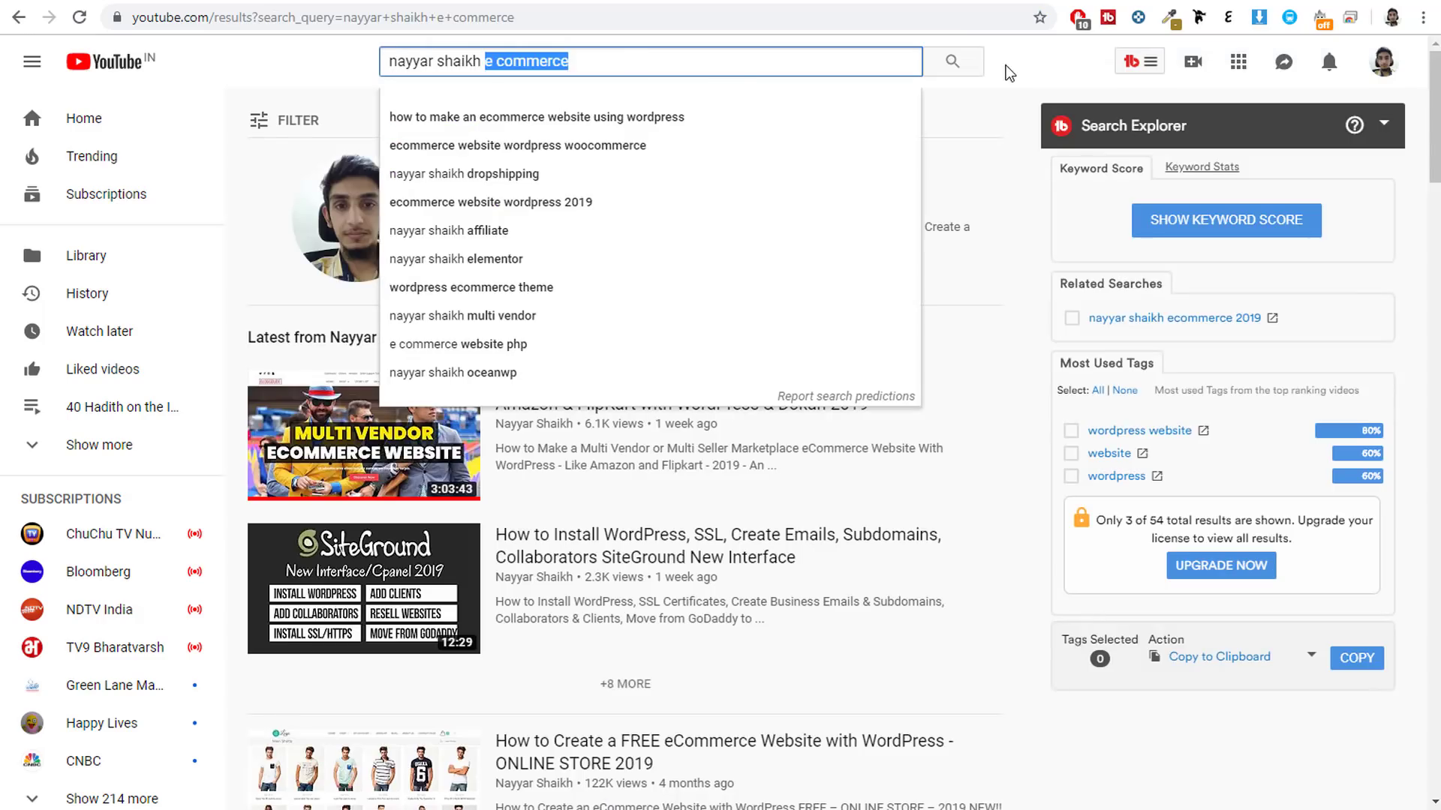
text(w)
click(601, 121)
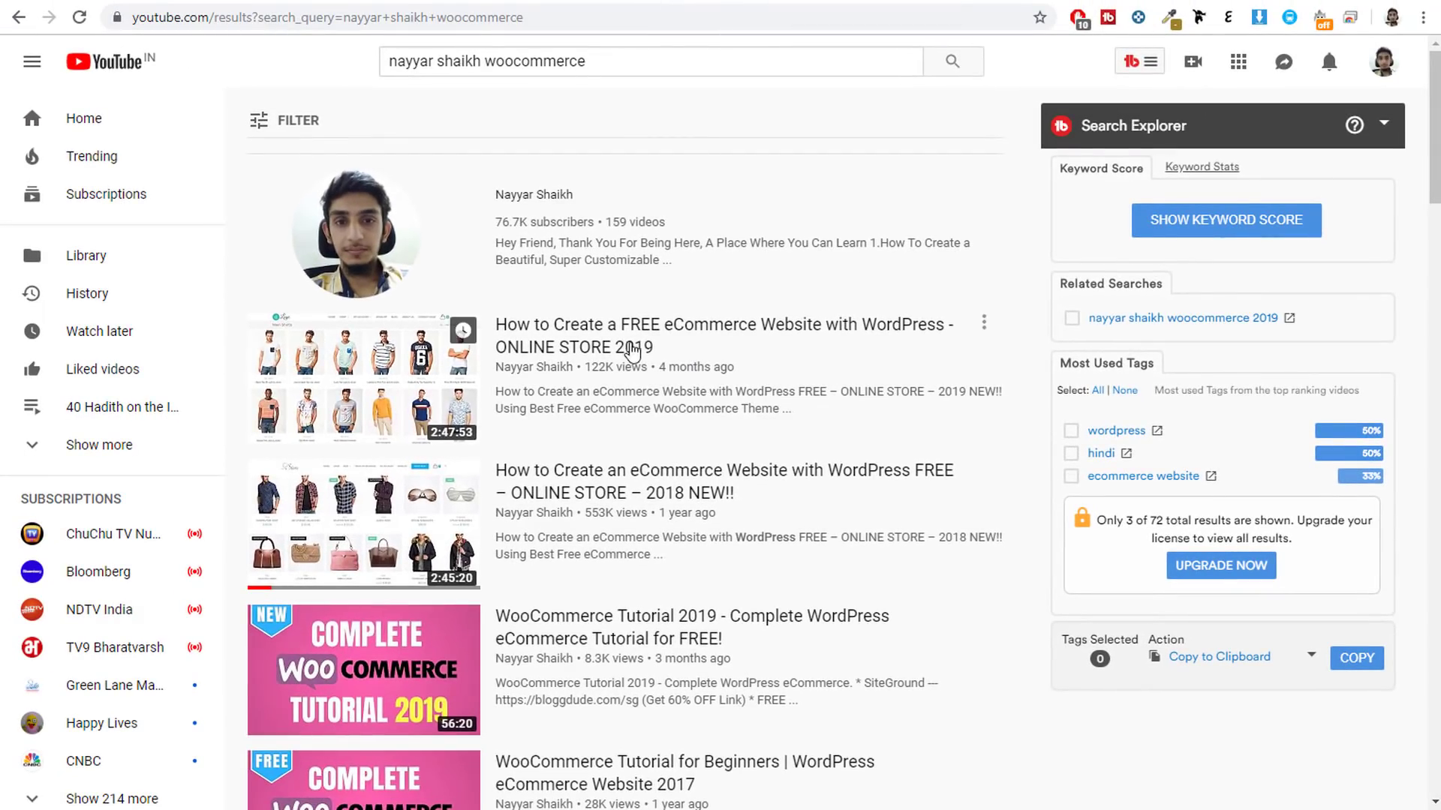
- Switch to the WordPress dashboard and search the plugins available to add for "wallet"
click(794, 1)
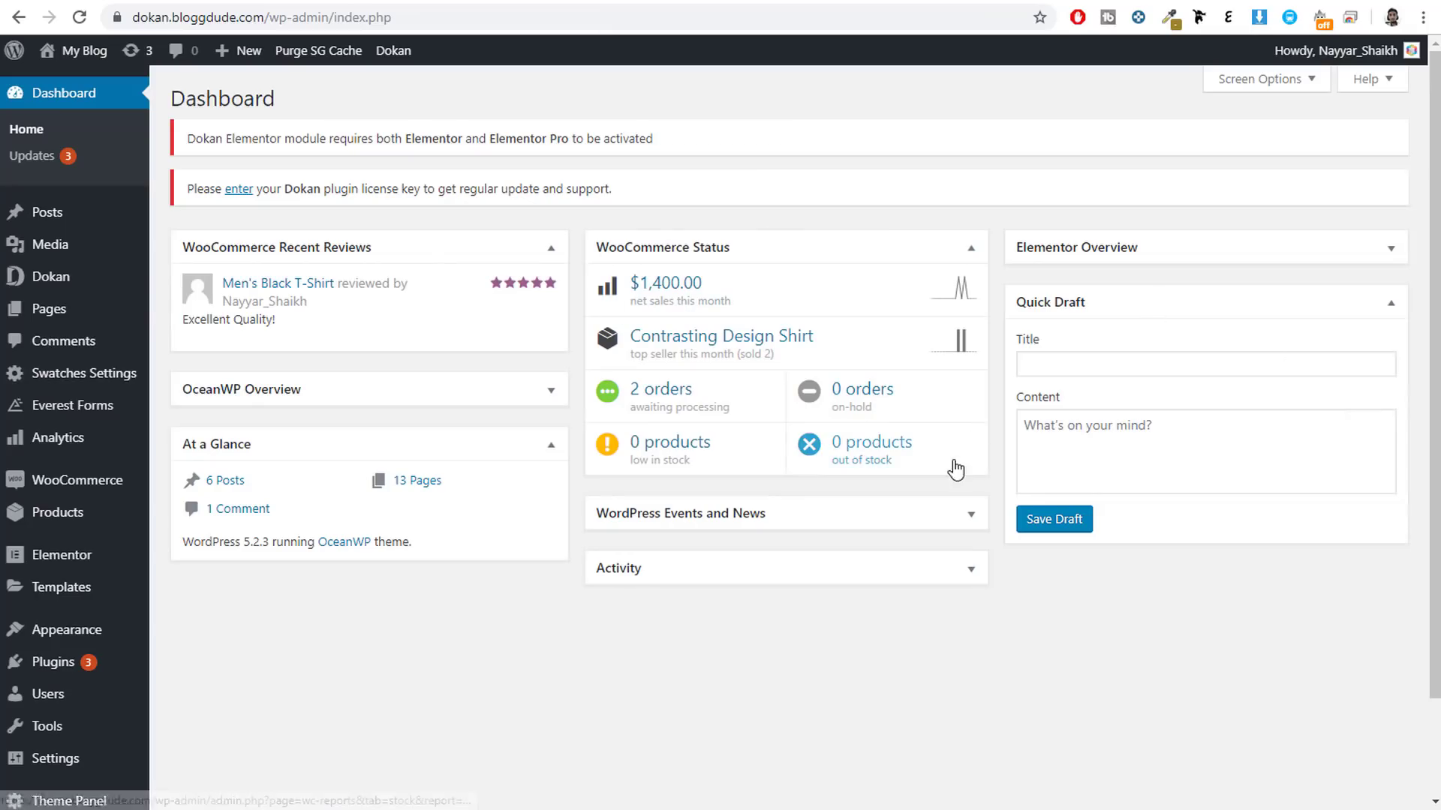
scroll(1006, 460, down, 3)
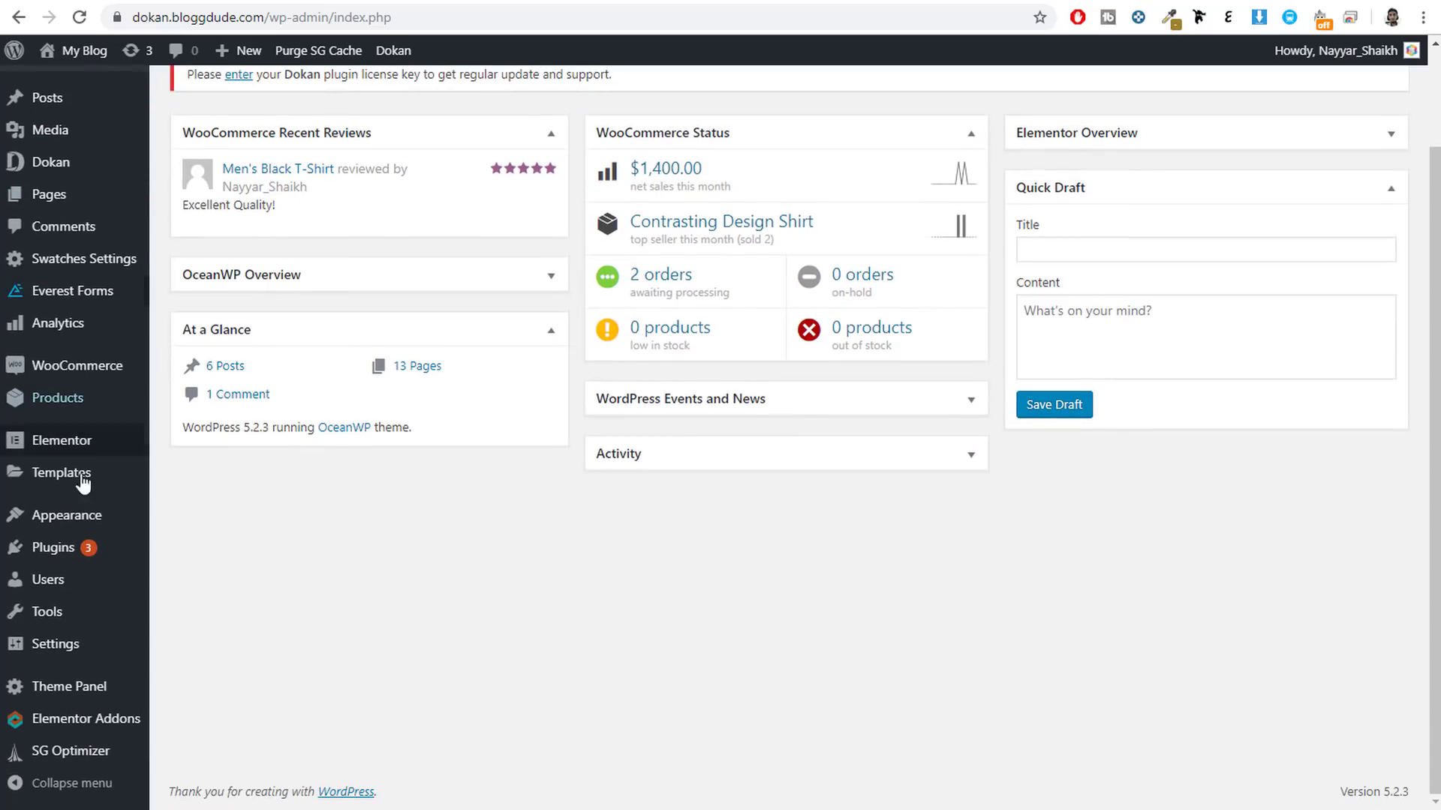
mouse_move(62, 559)
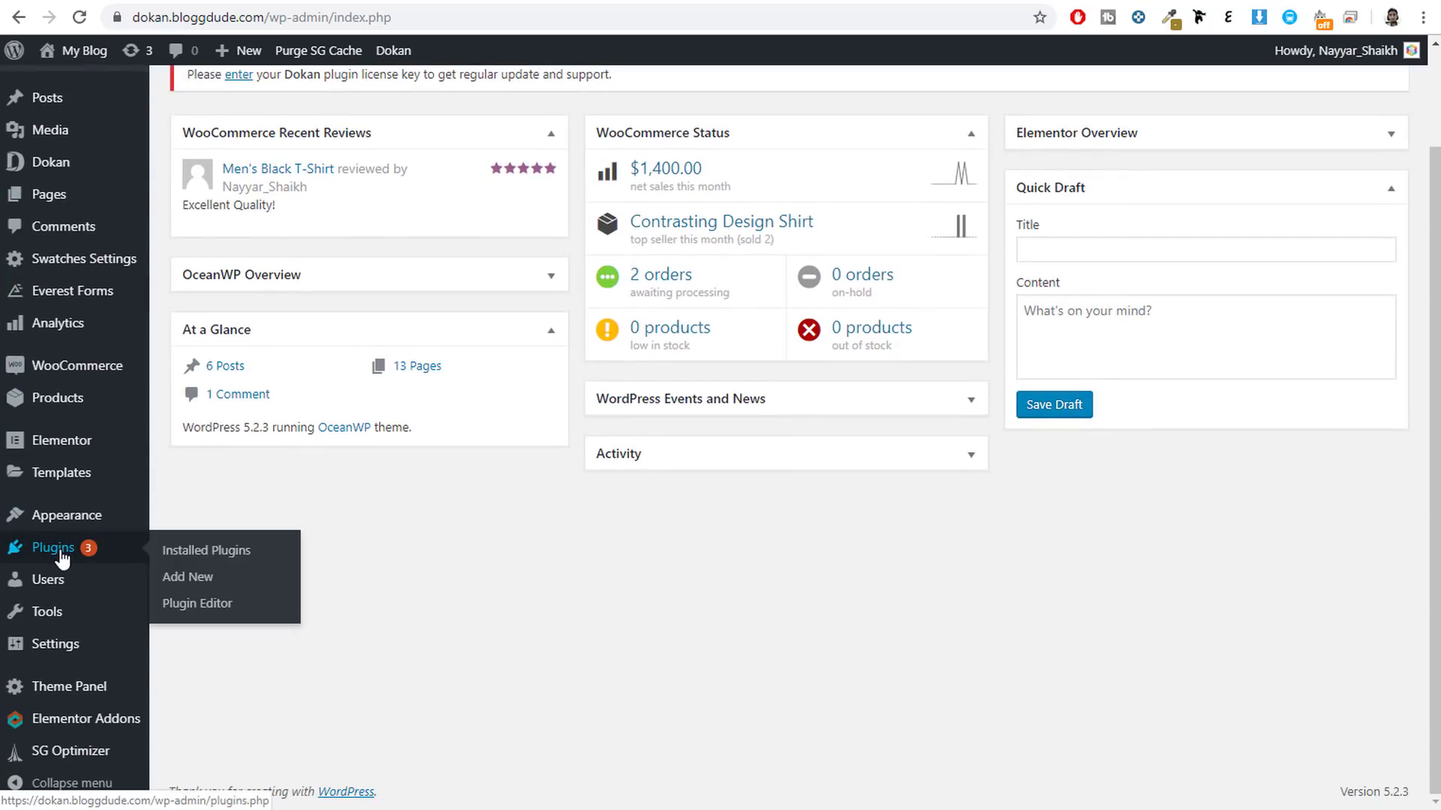
click(201, 594)
click(1220, 252)
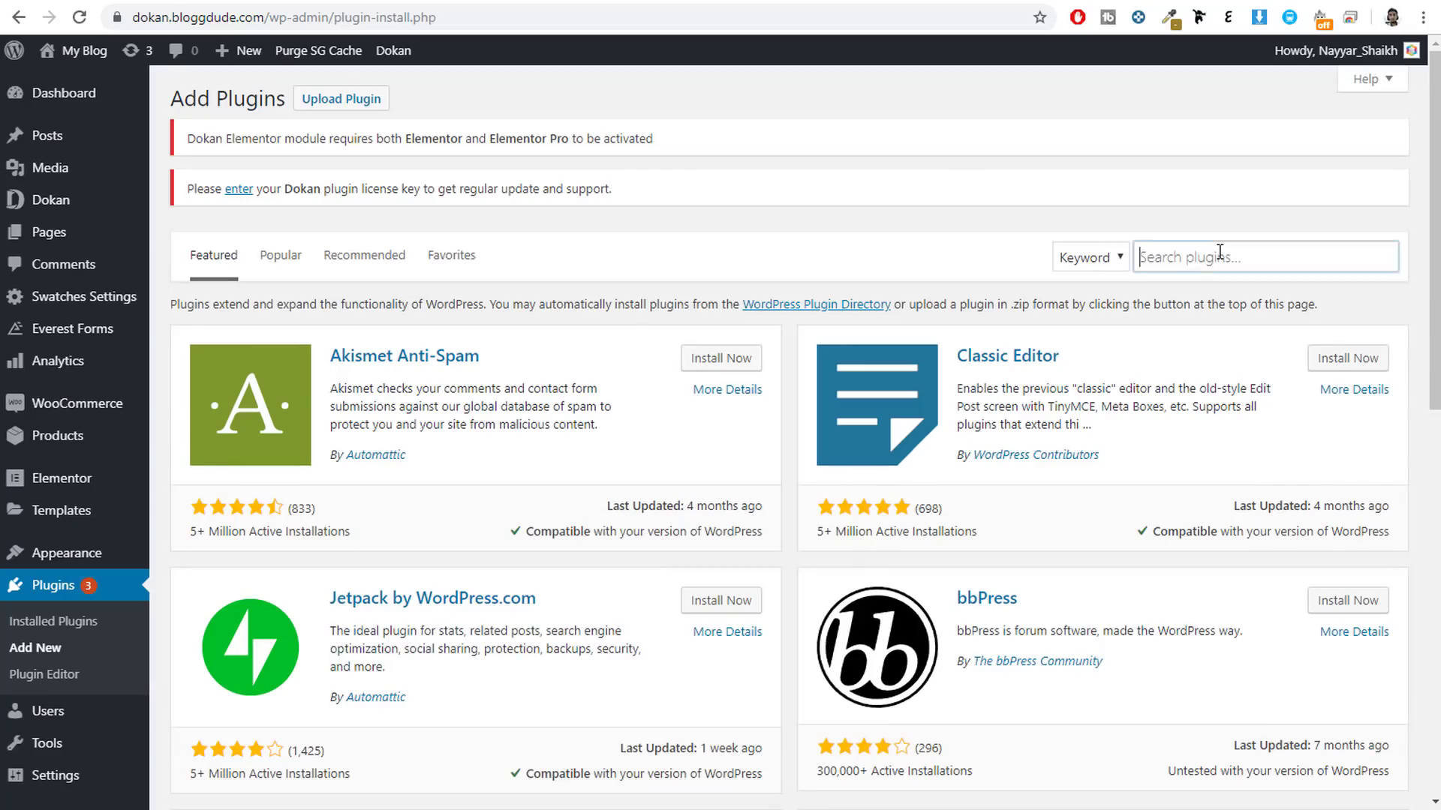
text(wallet)
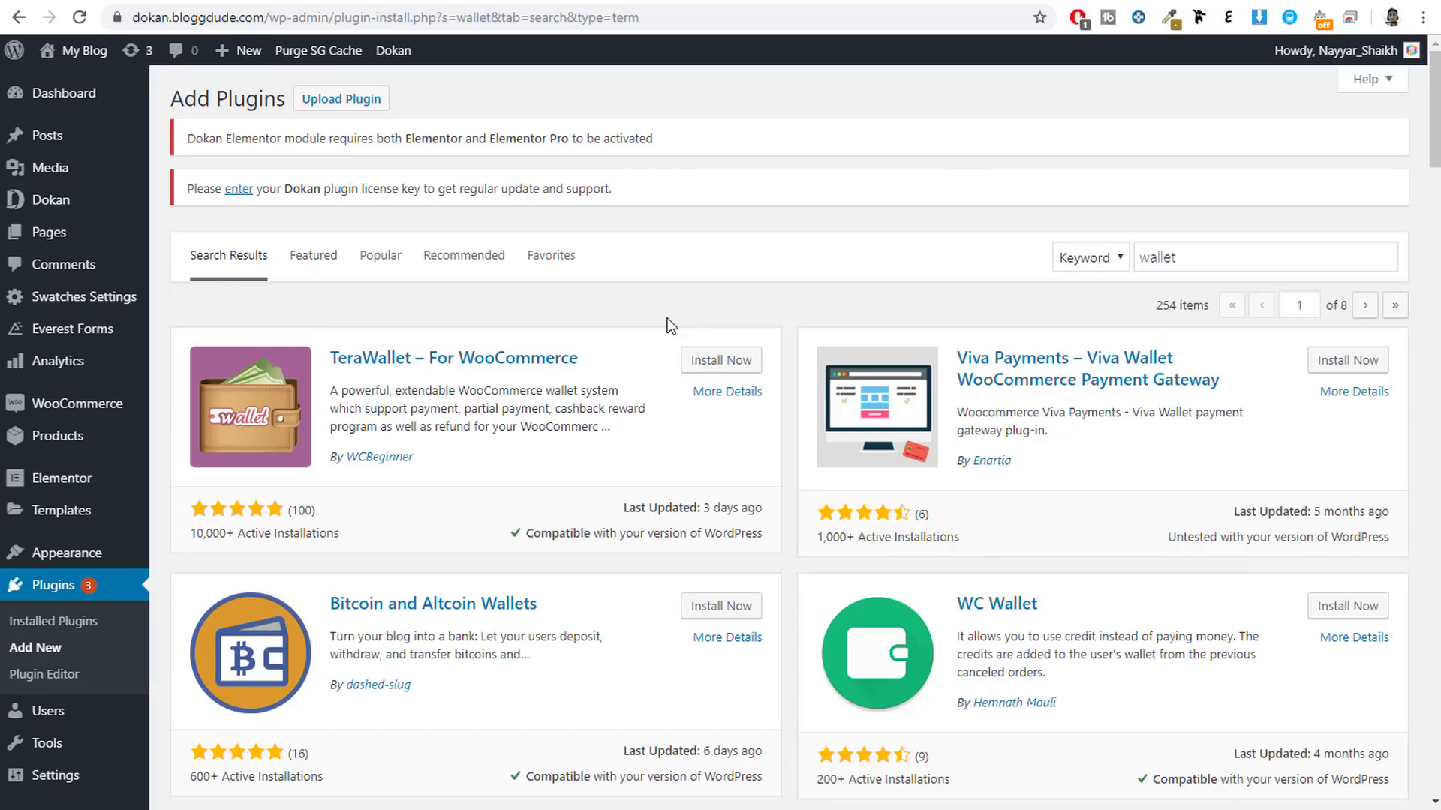
- Examine the TeraWallet – For WooCommerce listing for its author, active installations, rating count and last update
drag(614, 357, 326, 353)
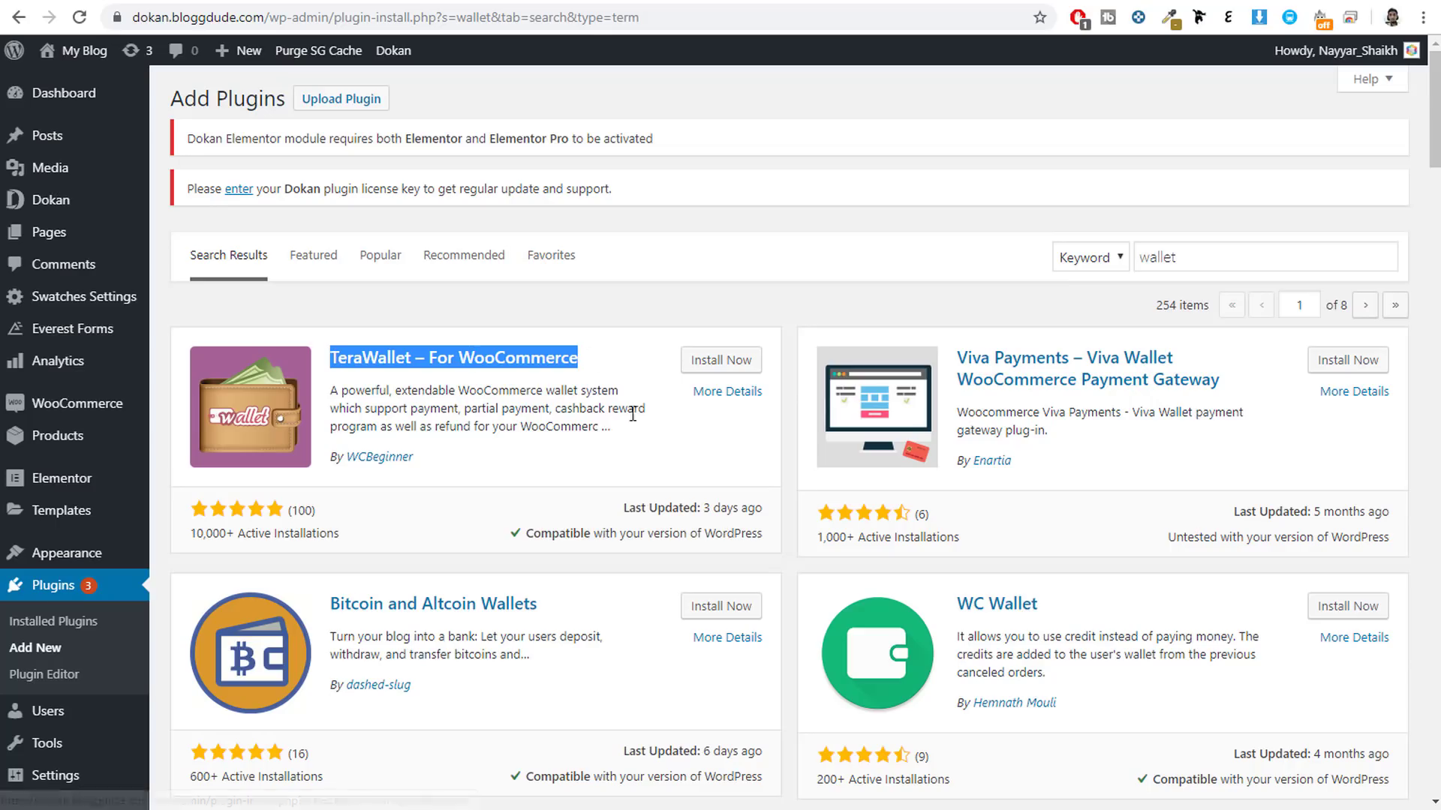
click(427, 457)
drag(441, 458, 346, 456)
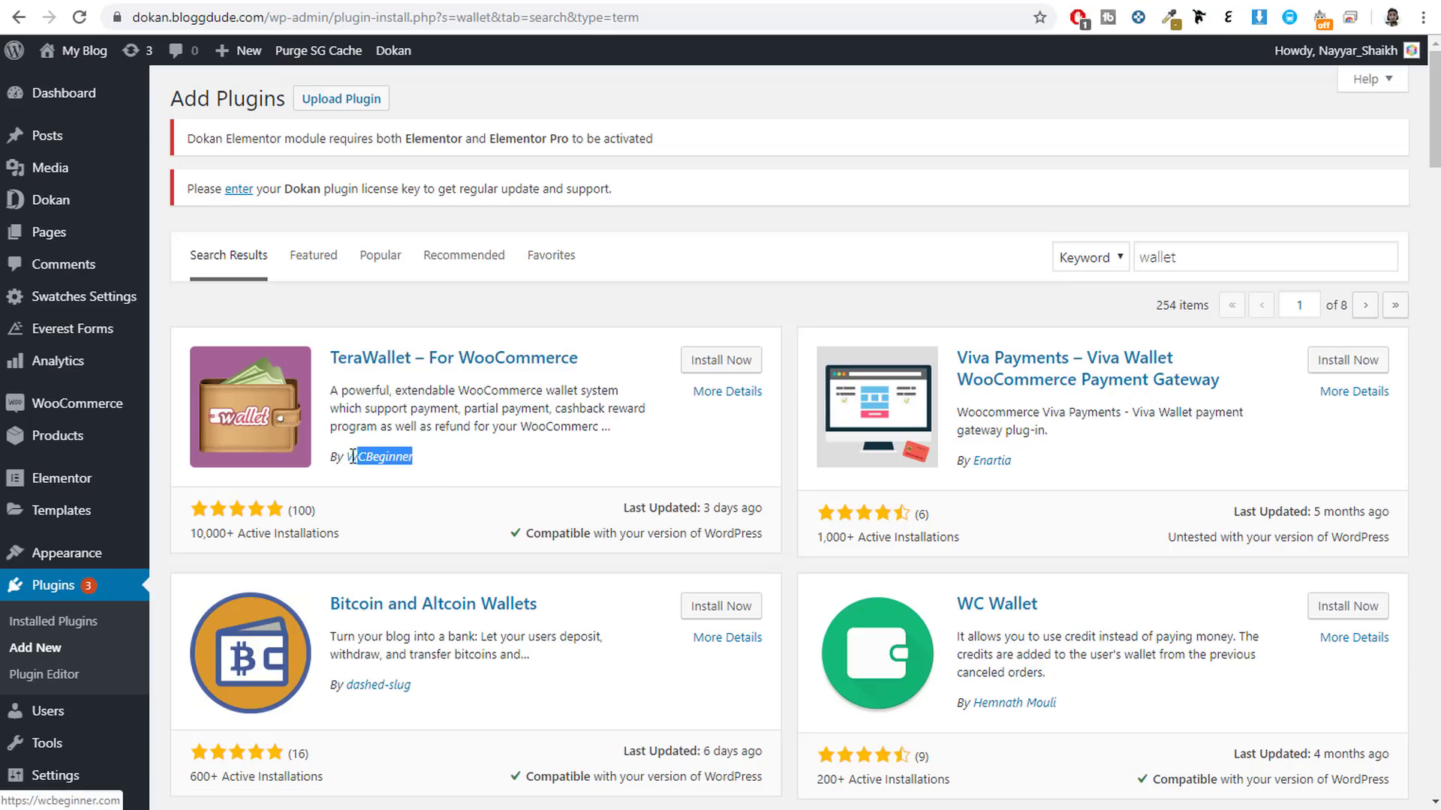
click(380, 522)
drag(345, 538, 289, 534)
click(351, 528)
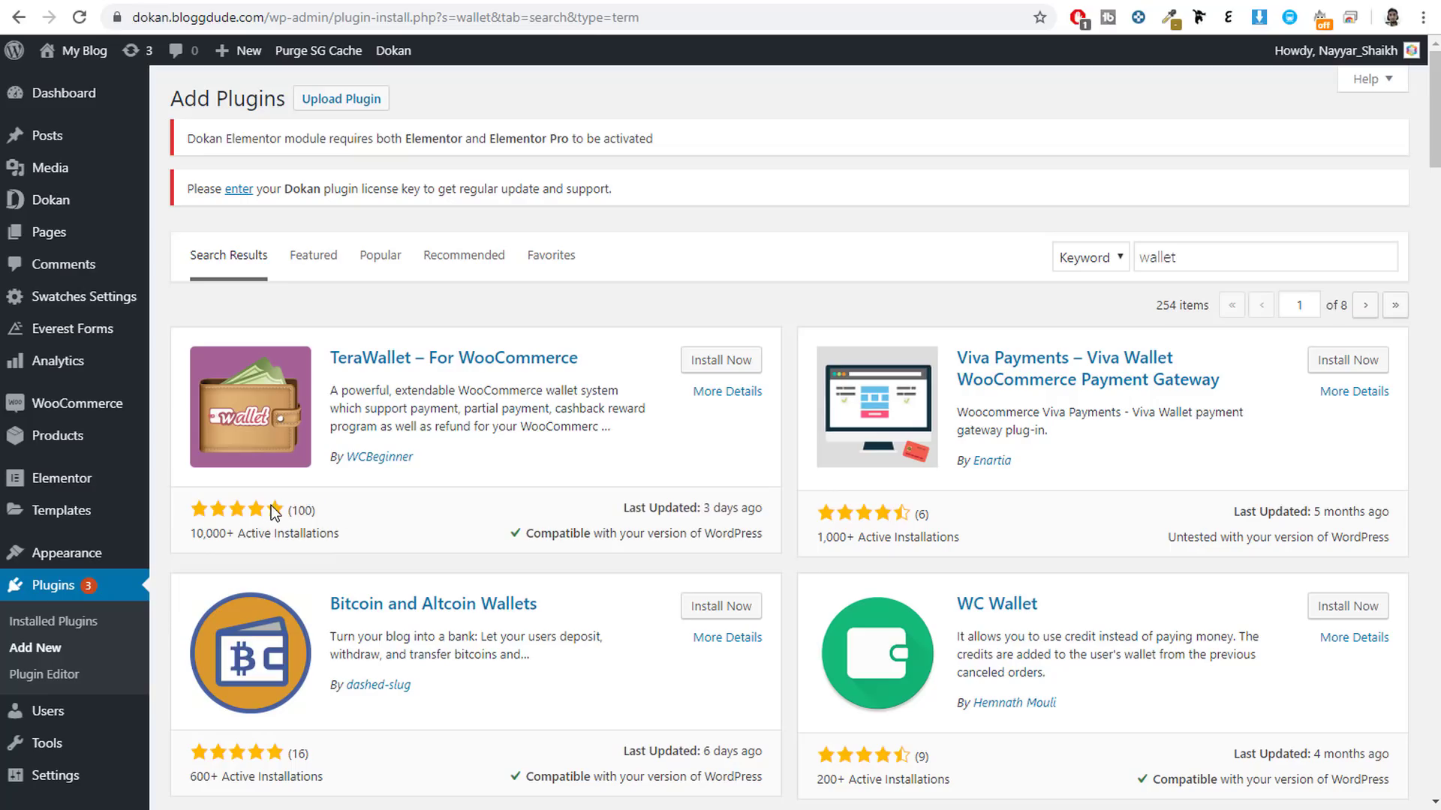
double_click(319, 509)
click(321, 507)
double_click(301, 510)
click(728, 496)
drag(627, 507, 748, 507)
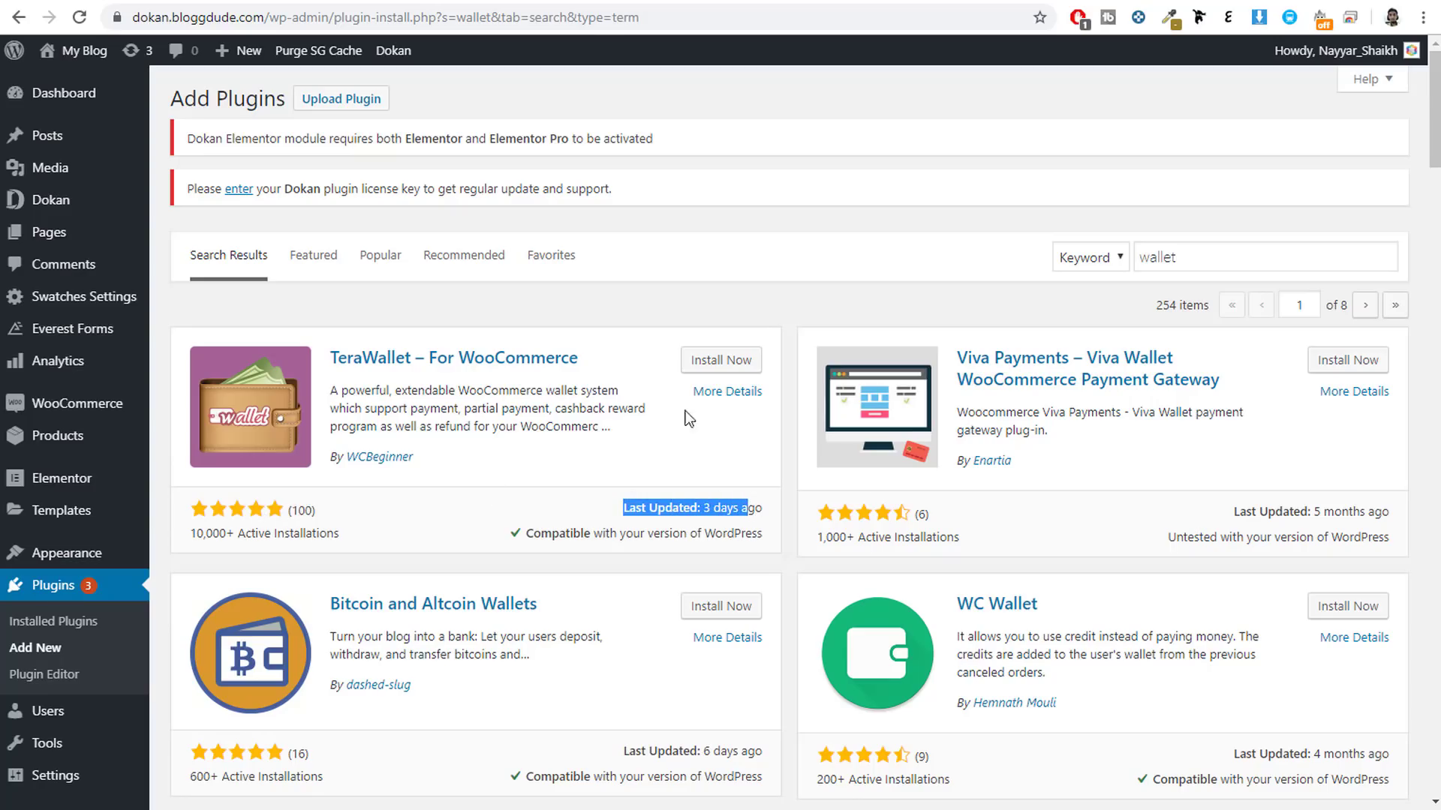
- Install and activate the TeraWallet – For WooCommerce plugin, checking its WordPress compatibility
click(733, 363)
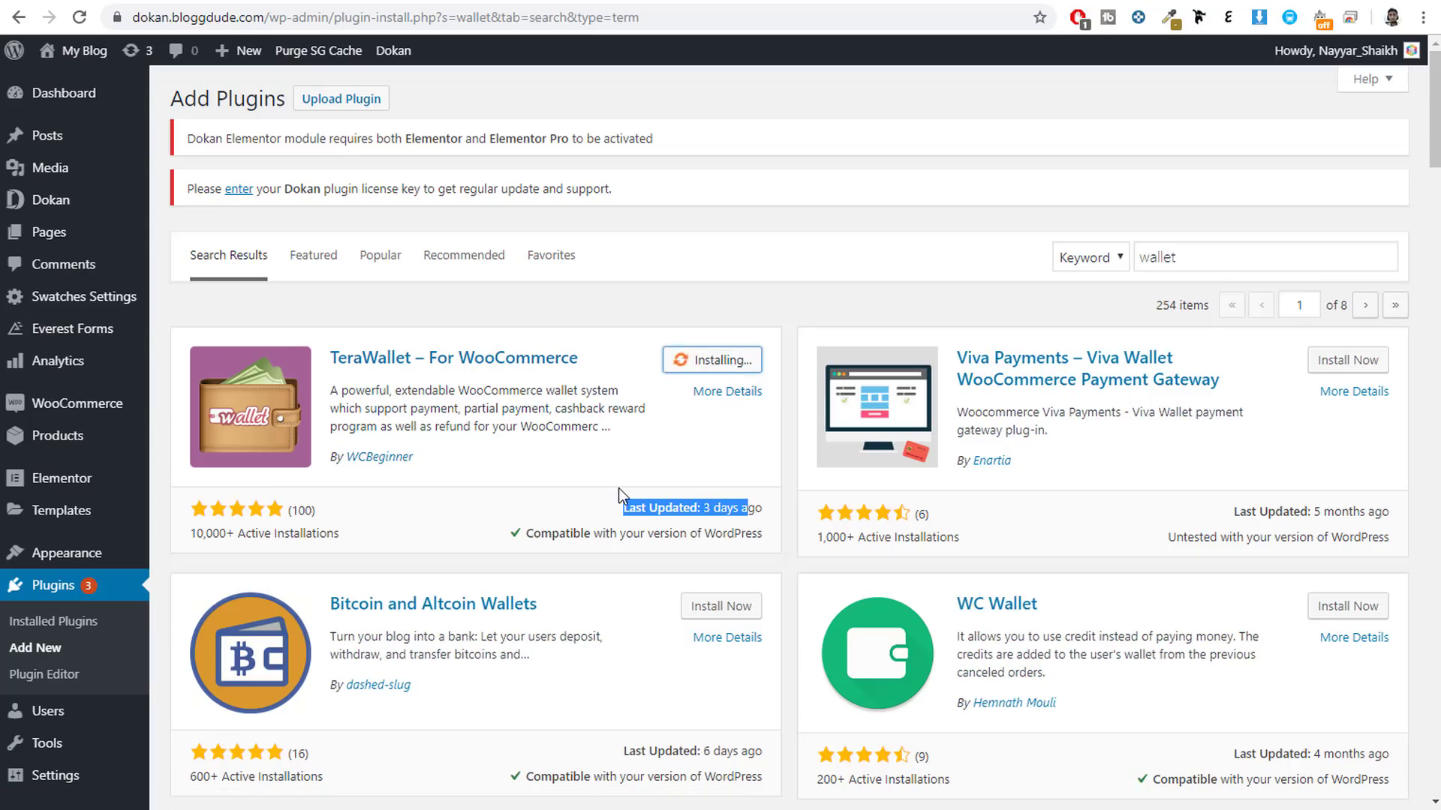
click(555, 505)
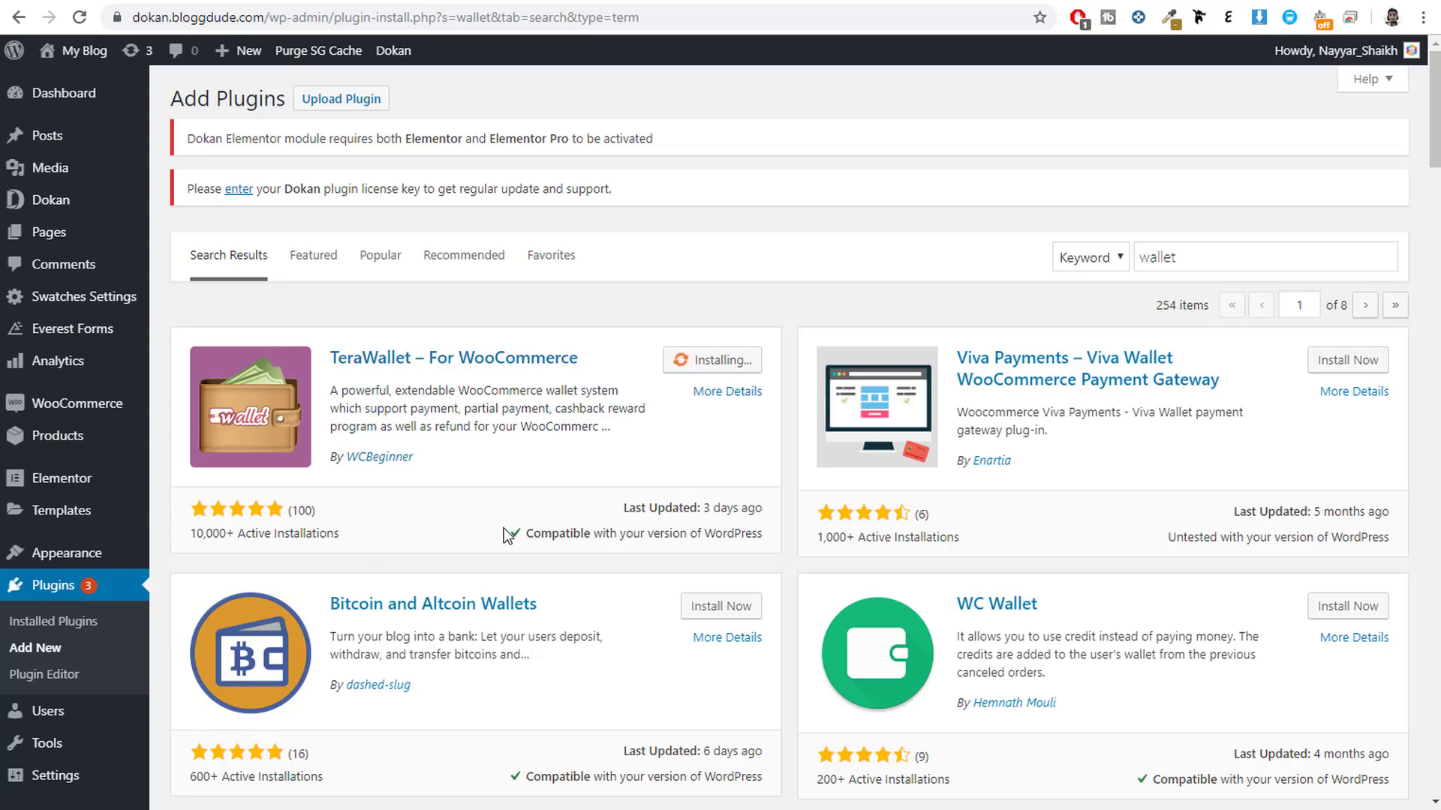
mouse_move(339, 533)
mouse_down()
mouse_move(206, 532)
mouse_move(339, 533)
mouse_up()
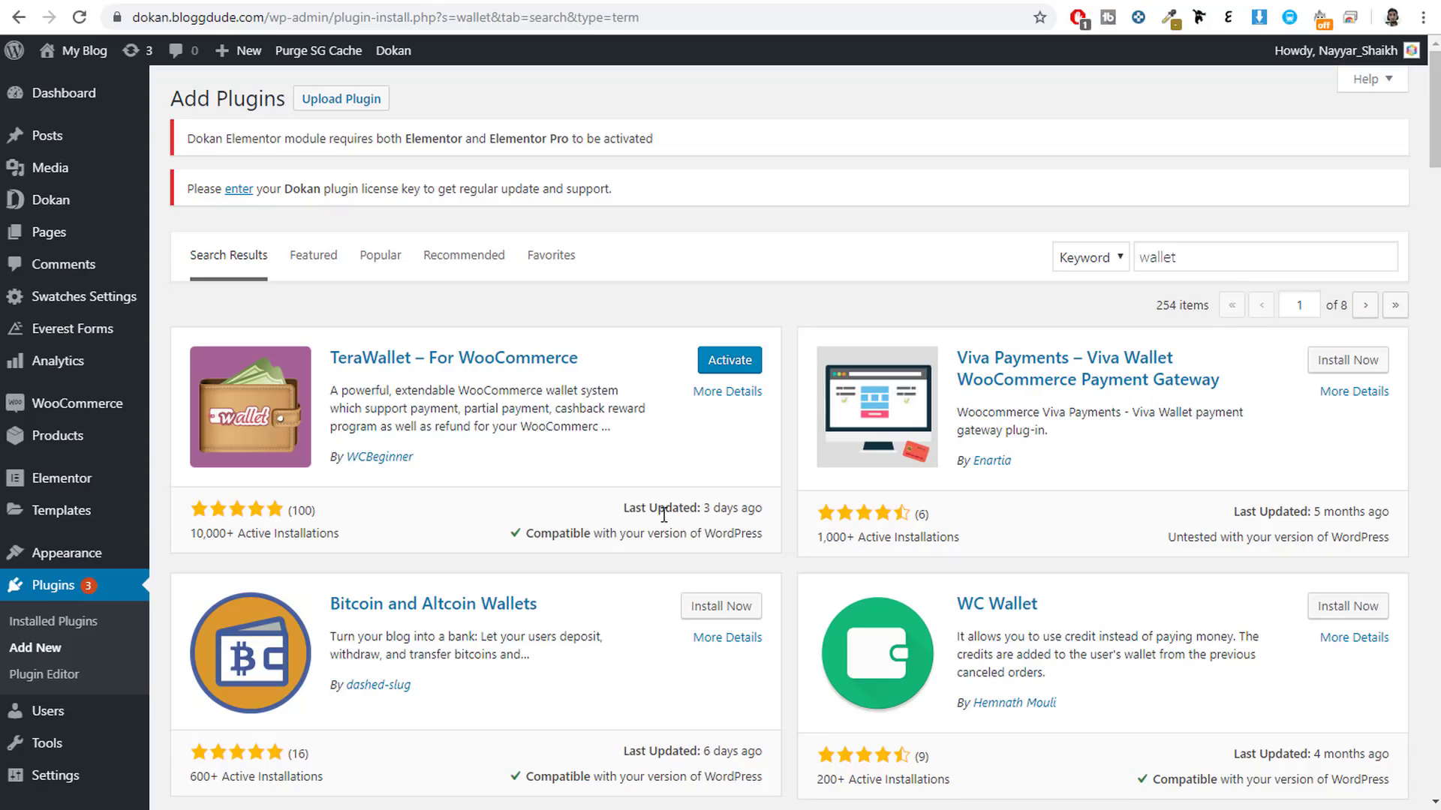
drag(748, 508, 762, 535)
click(594, 511)
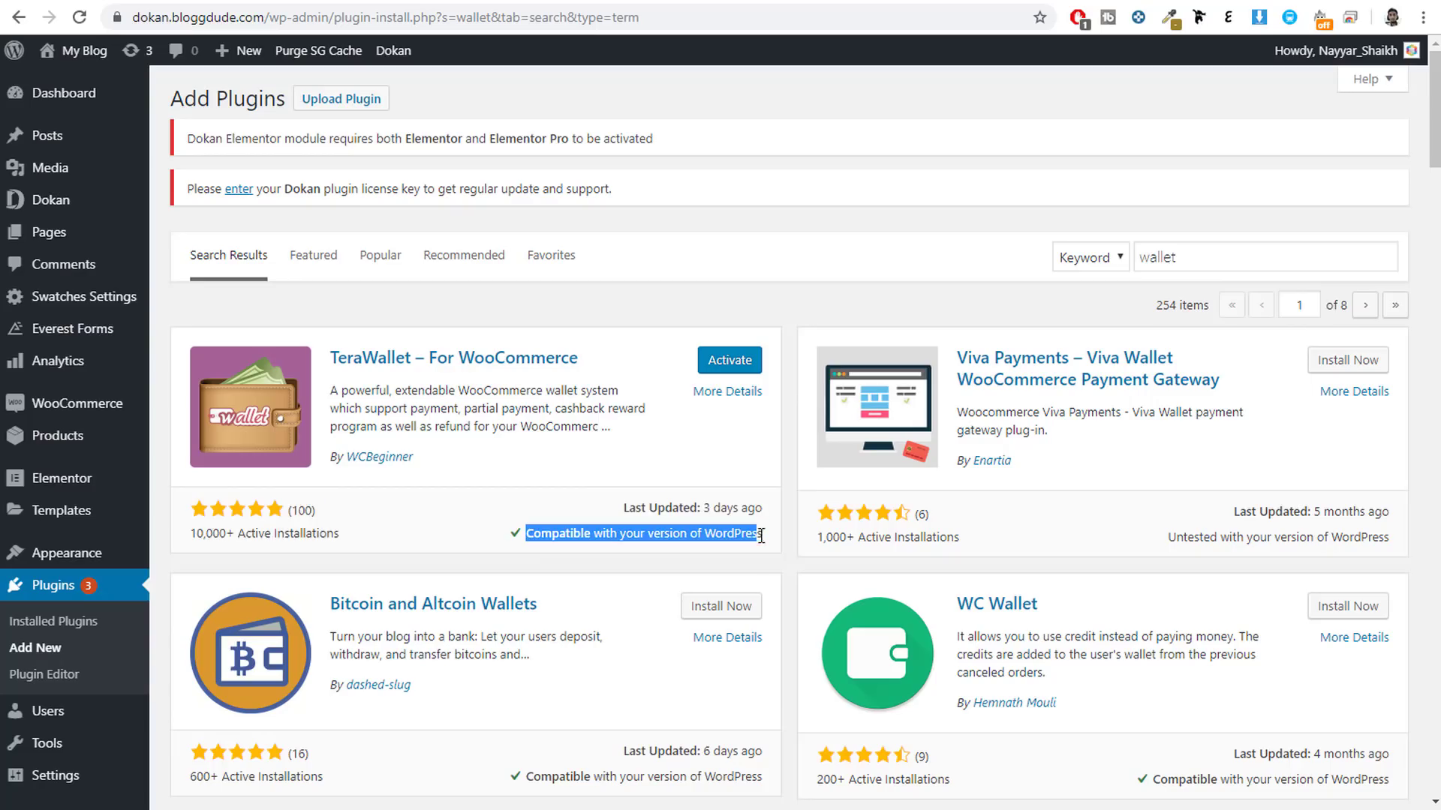
click(559, 514)
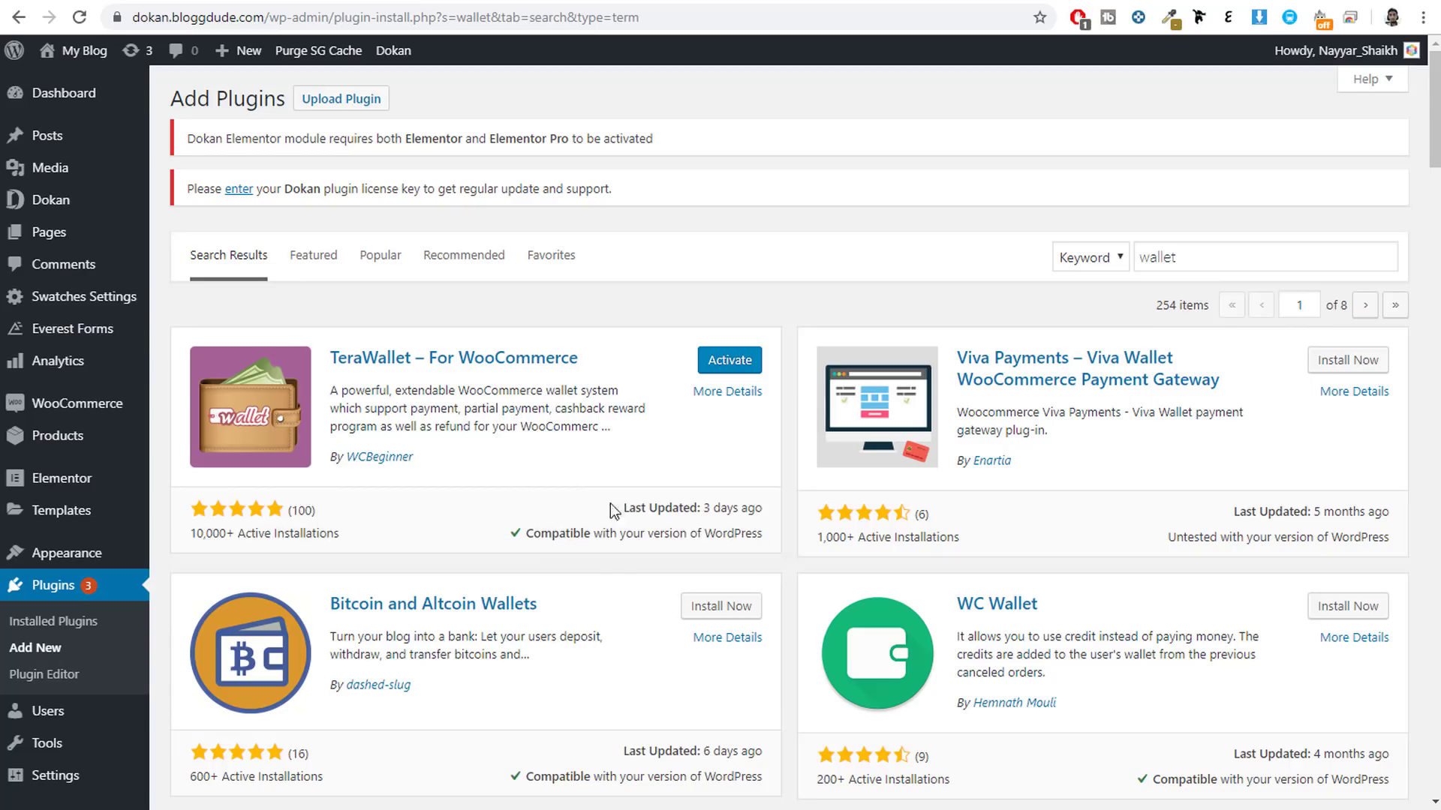
click(725, 364)
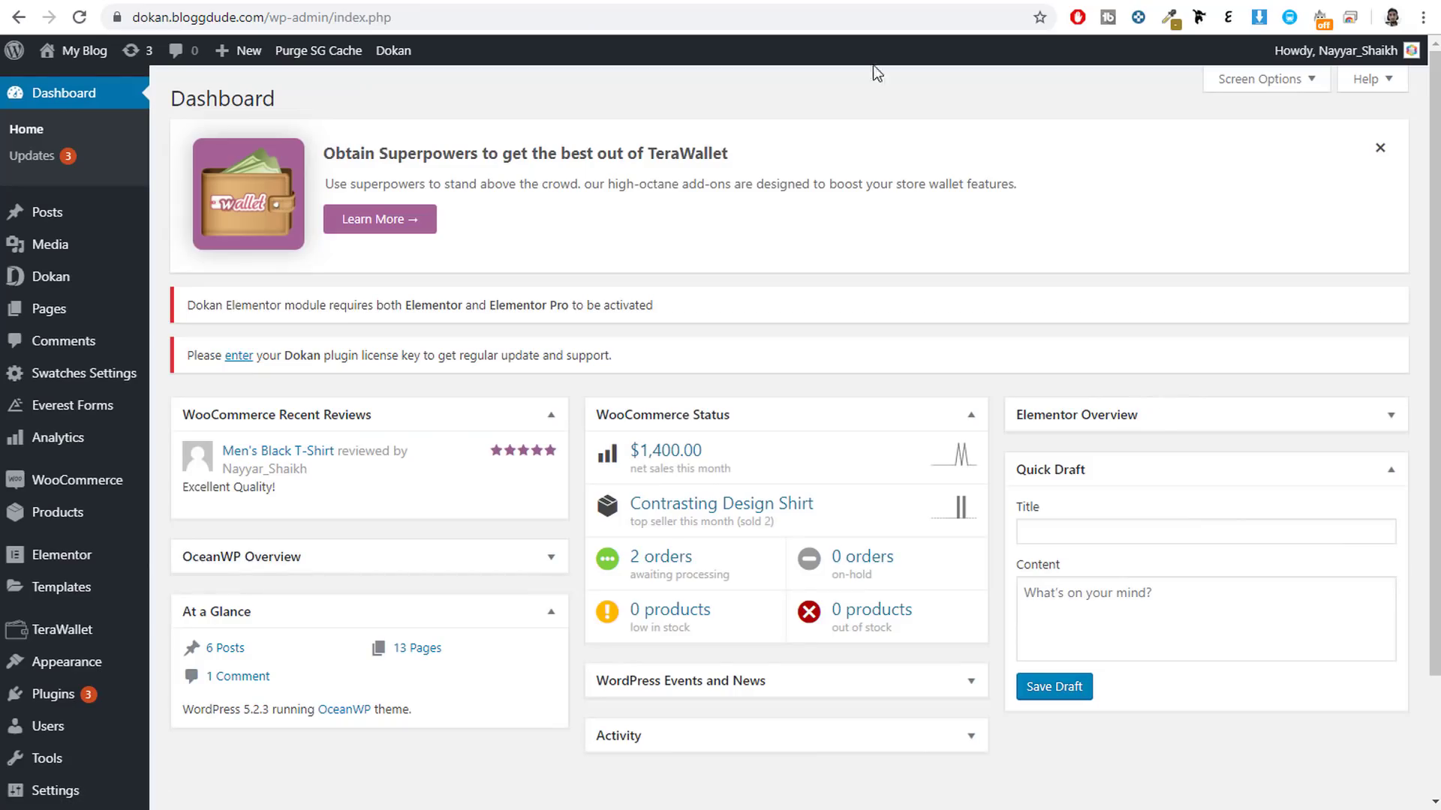
- Reload the storefront home page to check the wallet display in its header
scroll(36, 499, down, 2)
mouse_move(41, 488)
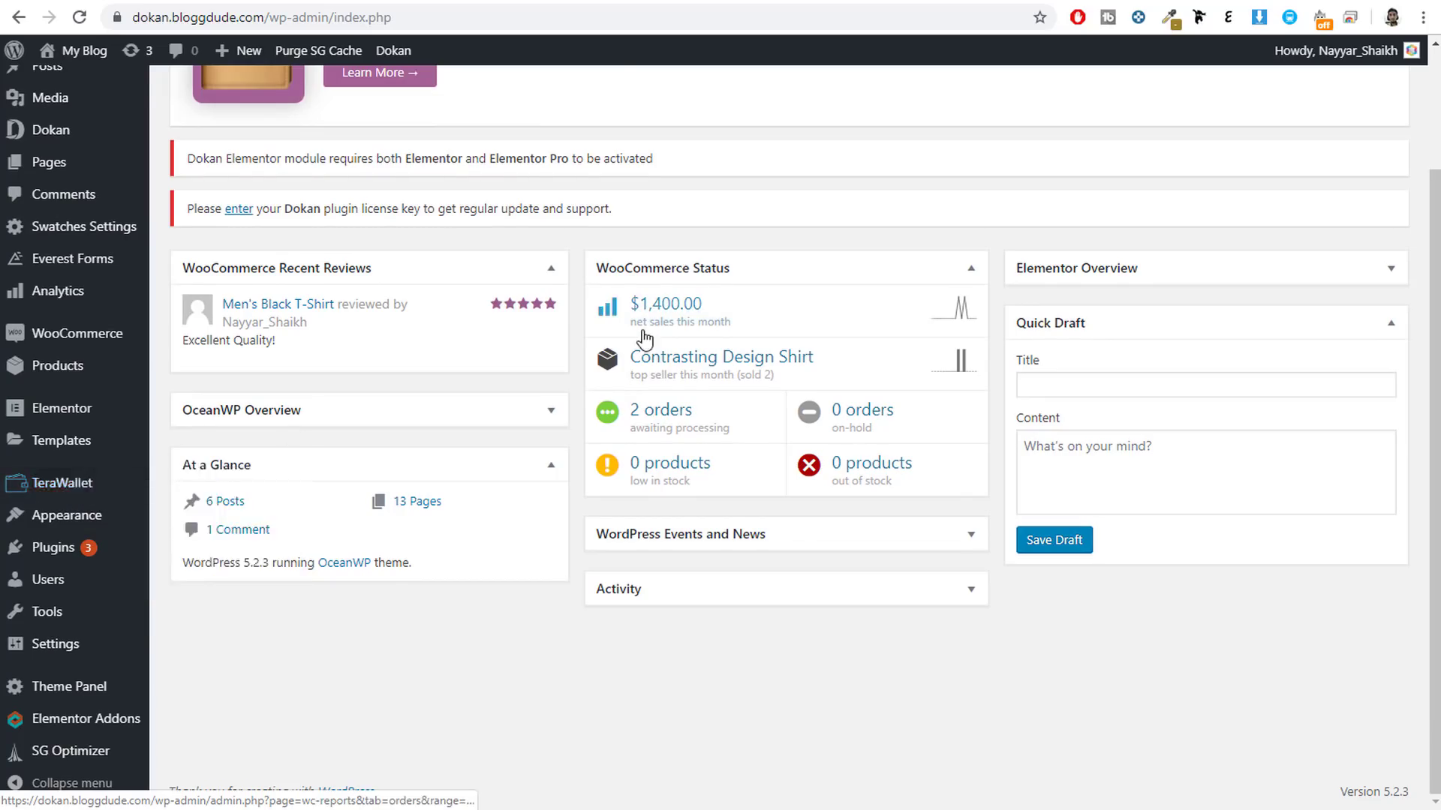
scroll(638, 338, up, 2)
click(771, 6)
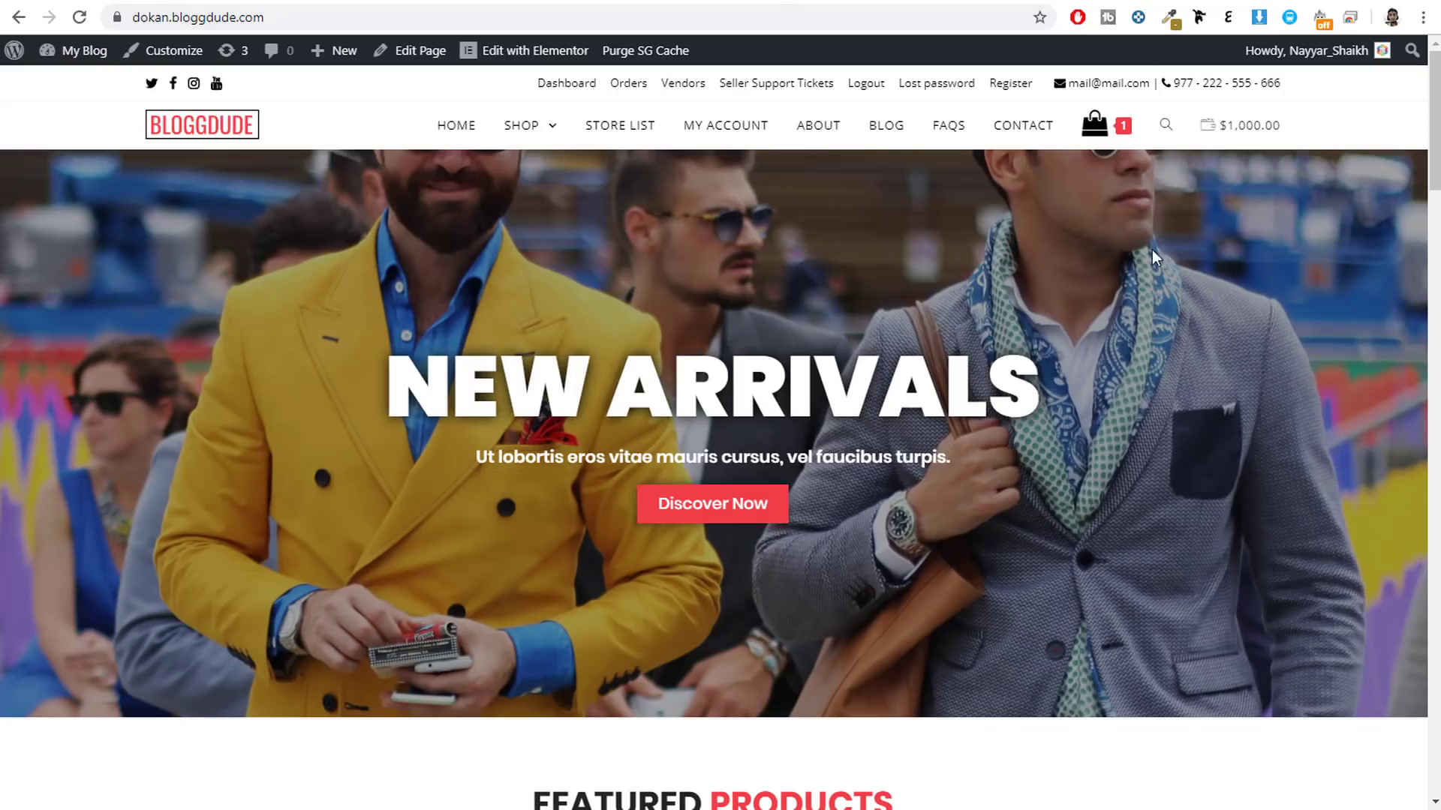
click(82, 18)
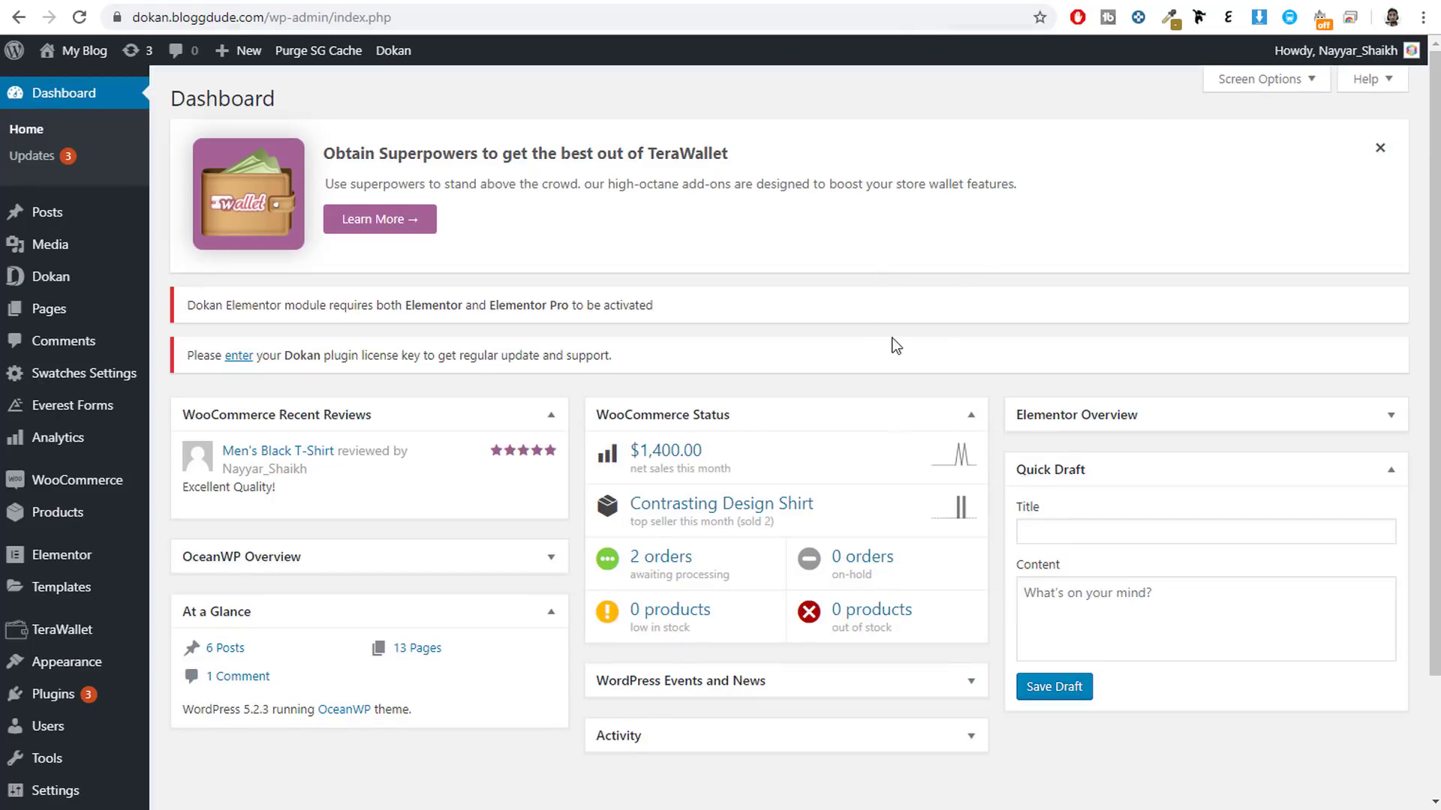
- Open TeraWallet's users wallet details and examine the user list with each remaining balance, including the administrator's row
scroll(930, 335, down, 2)
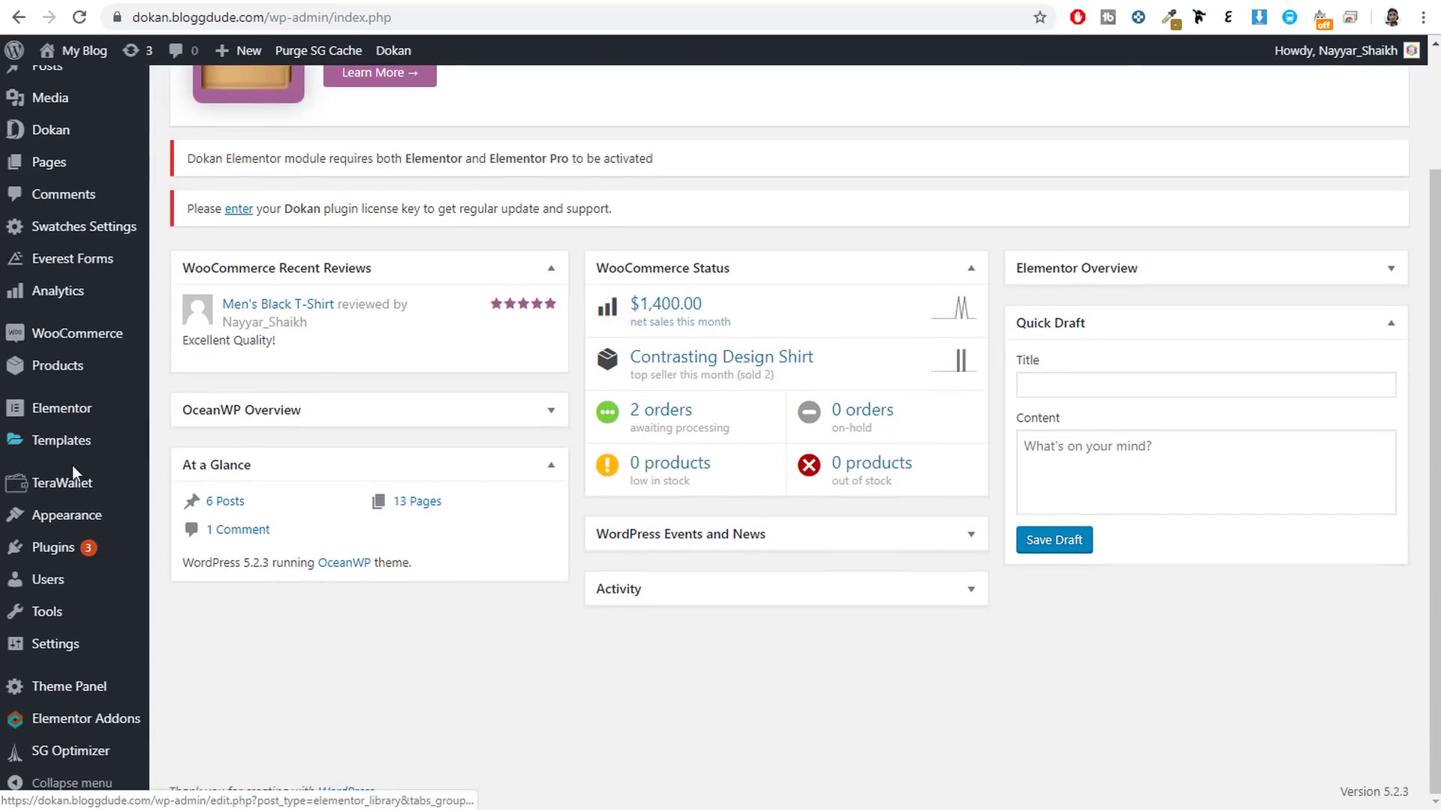
mouse_move(70, 495)
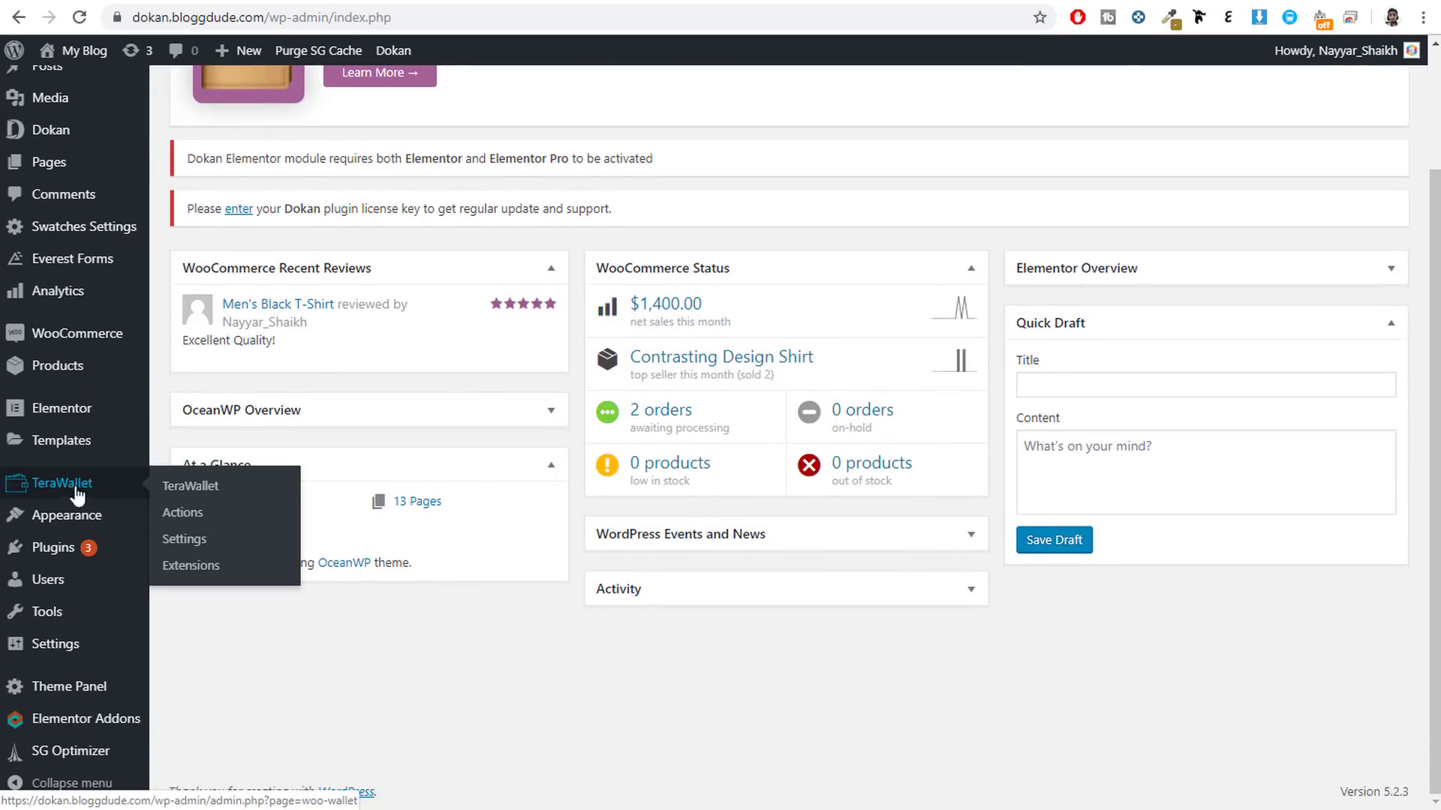
click(196, 487)
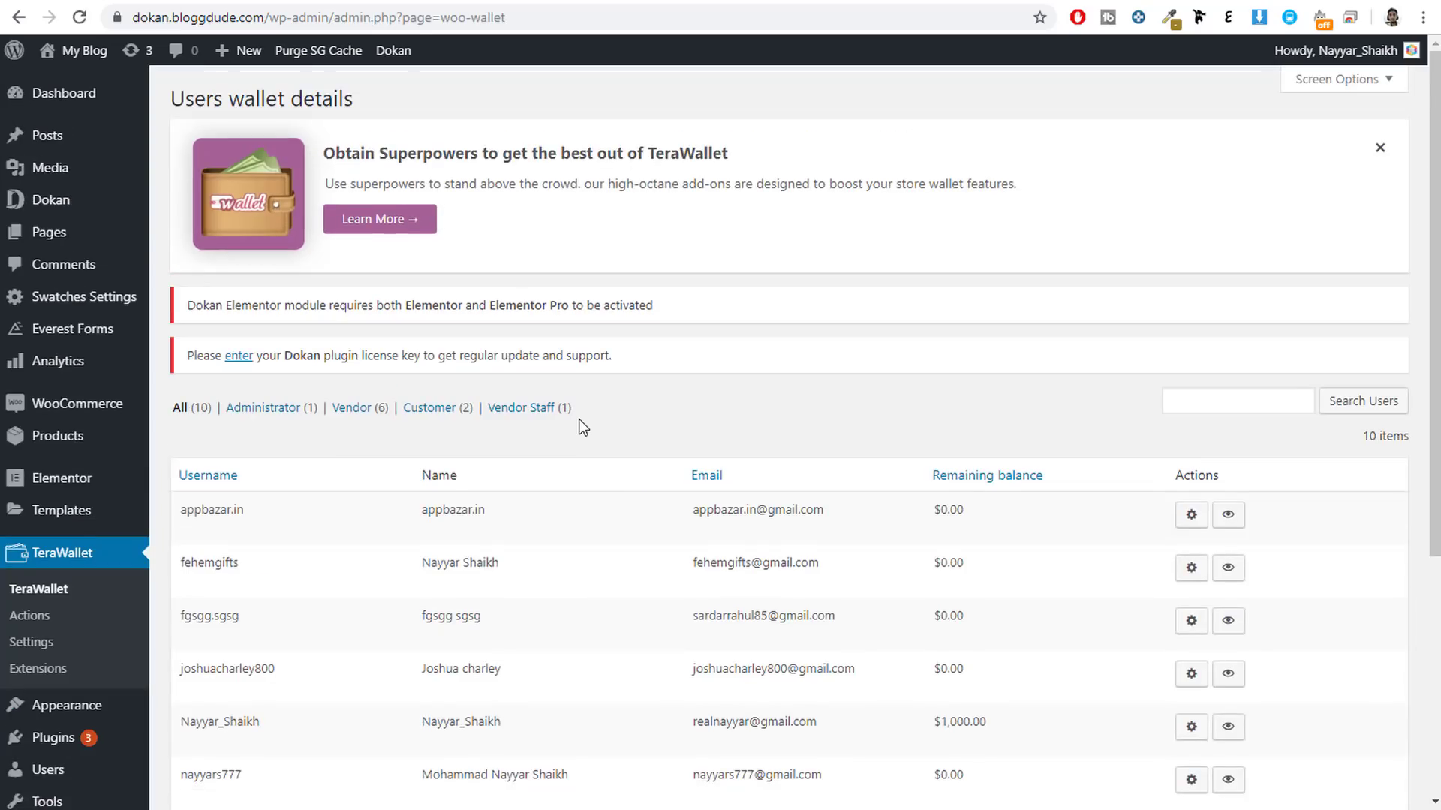
scroll(579, 422, down, 4)
scroll(577, 418, up, 4)
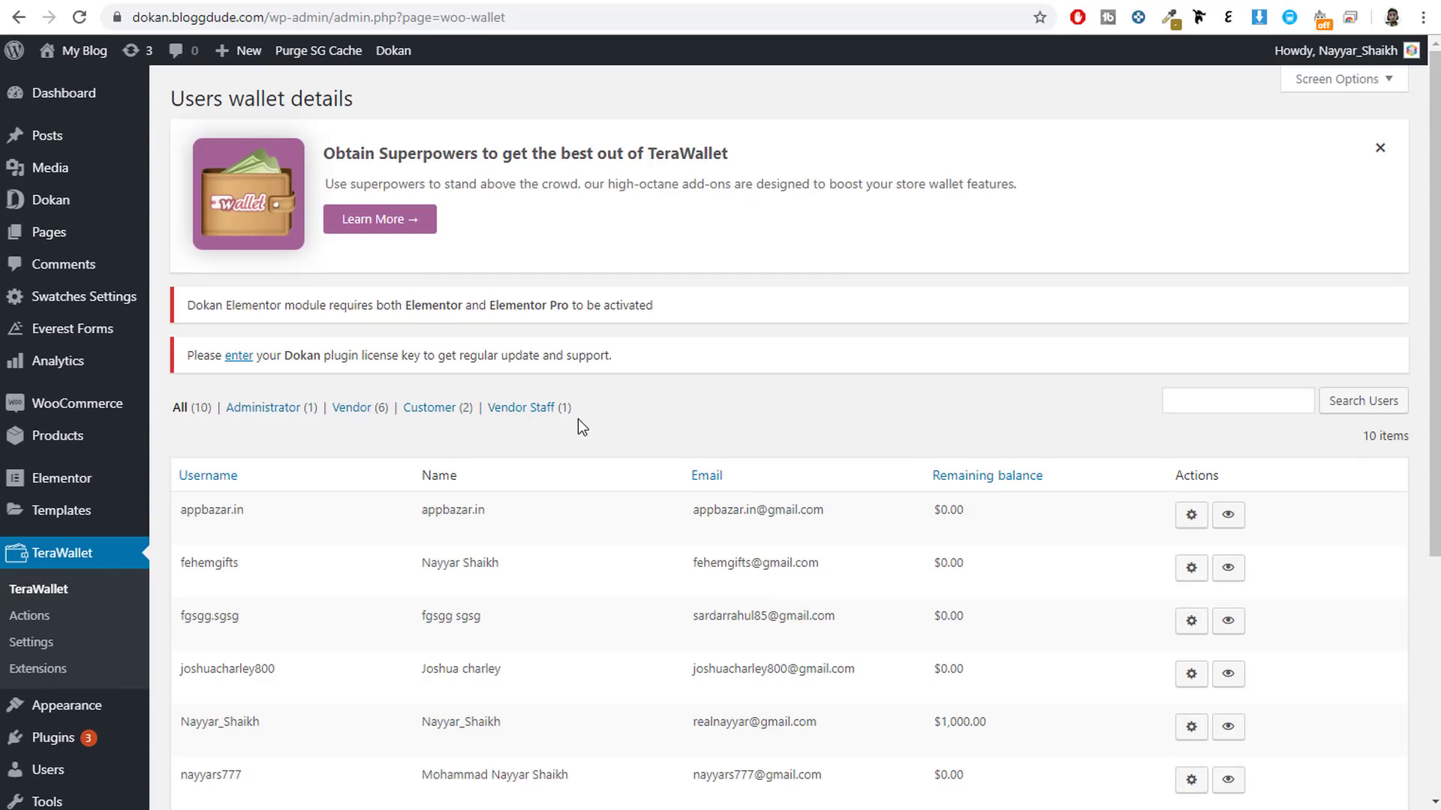
scroll(578, 419, down, 5)
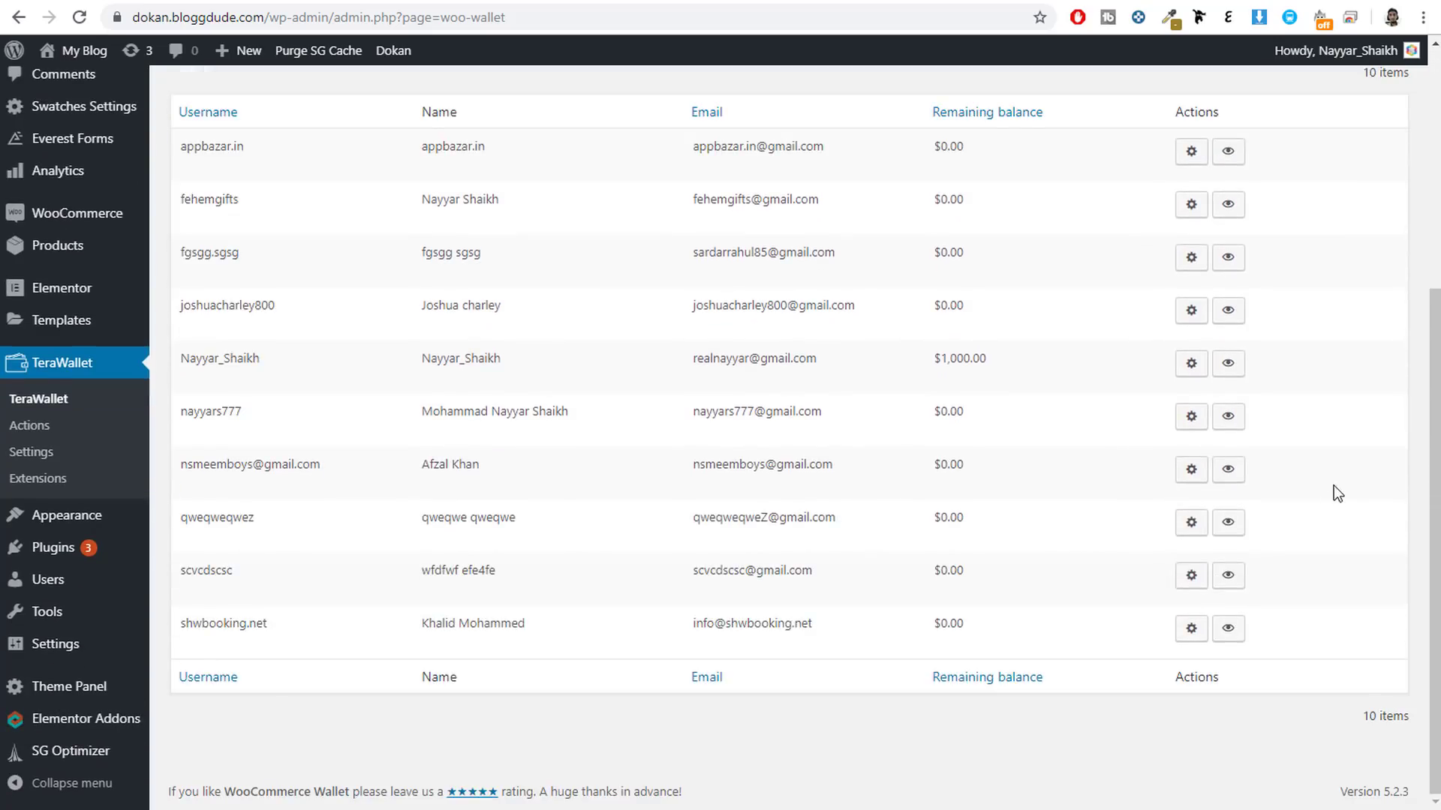
scroll(491, 297, up, 3)
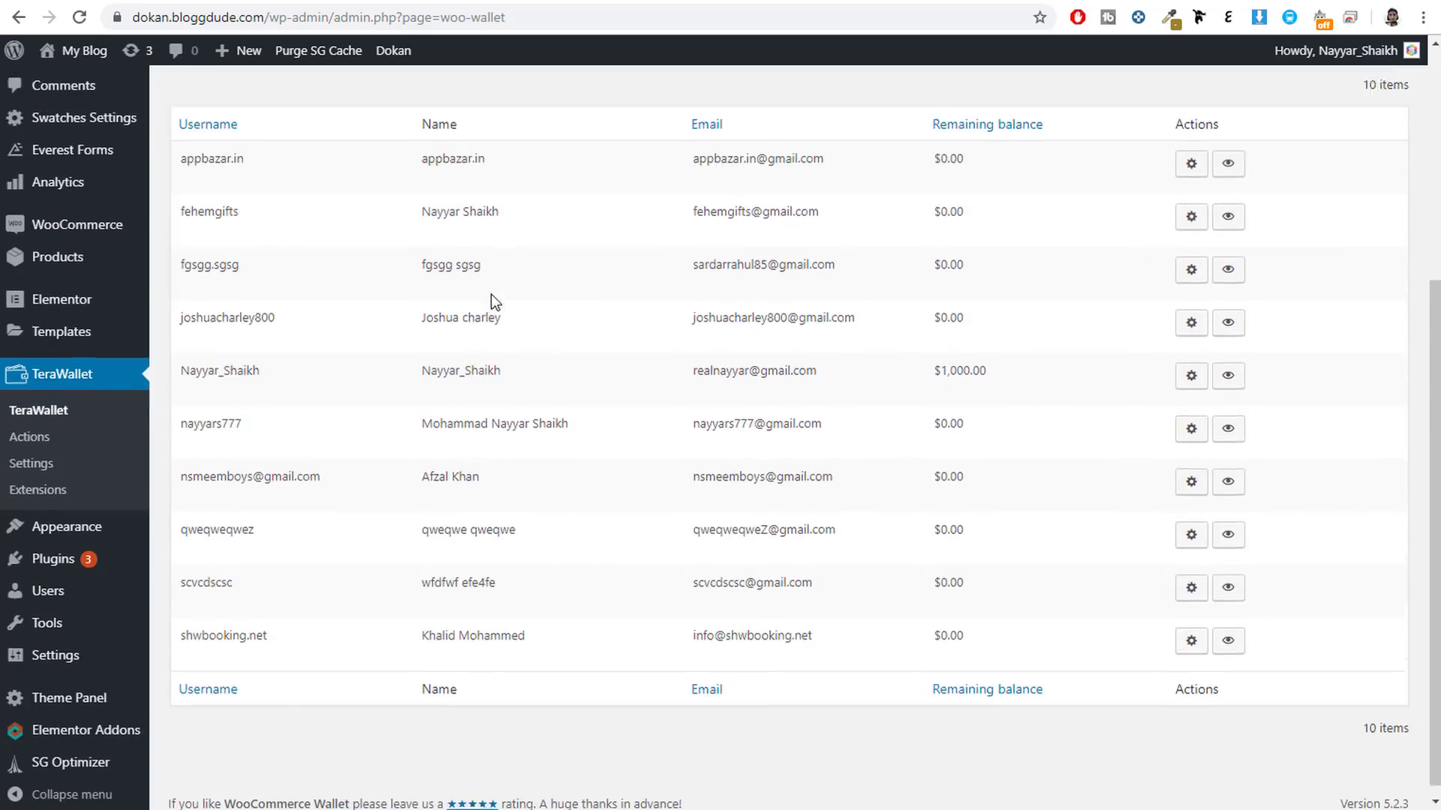
drag(263, 552, 180, 550)
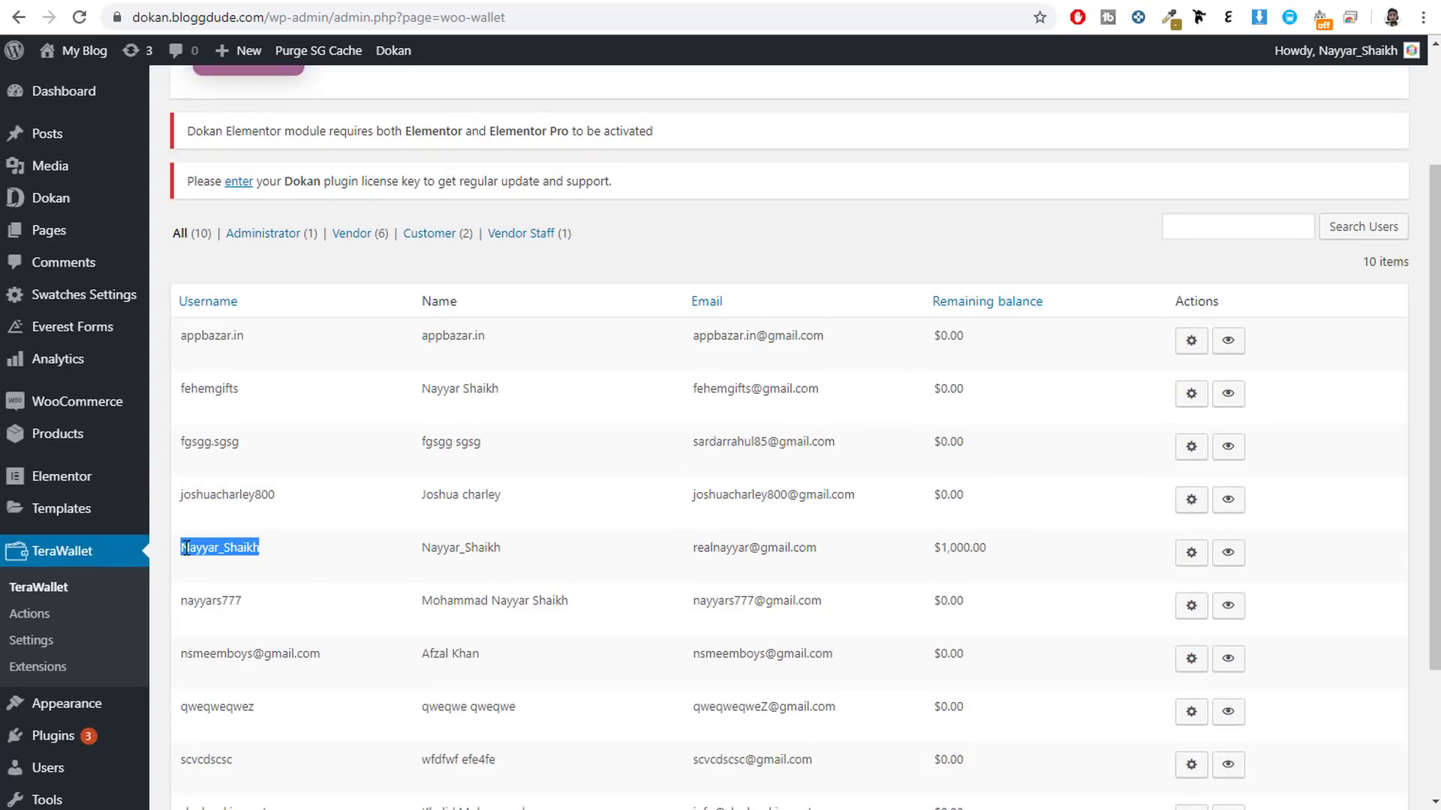
- Open the balance adjustment for the administrator's wallet and enter an amount of 500
click(731, 543)
click(1190, 555)
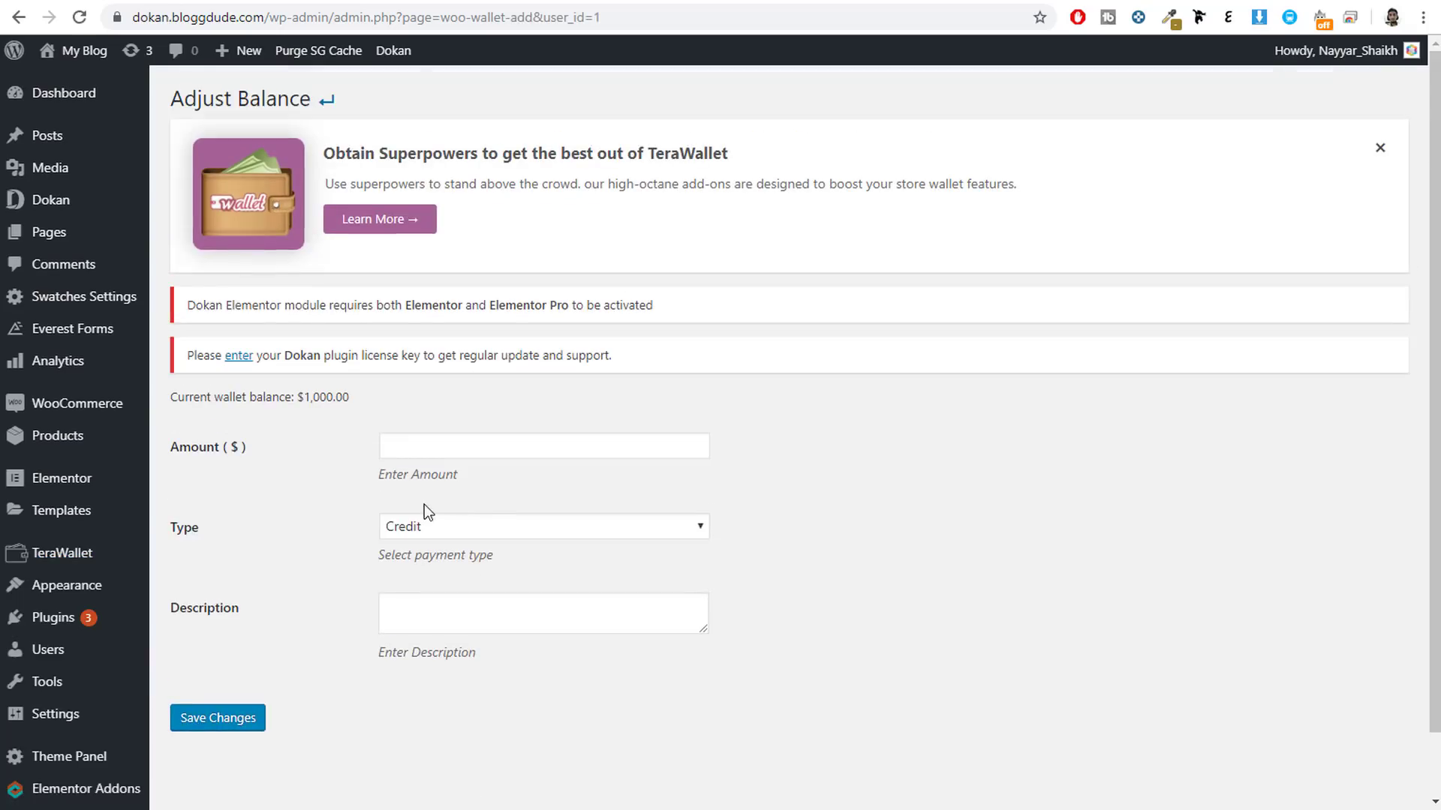
click(443, 444)
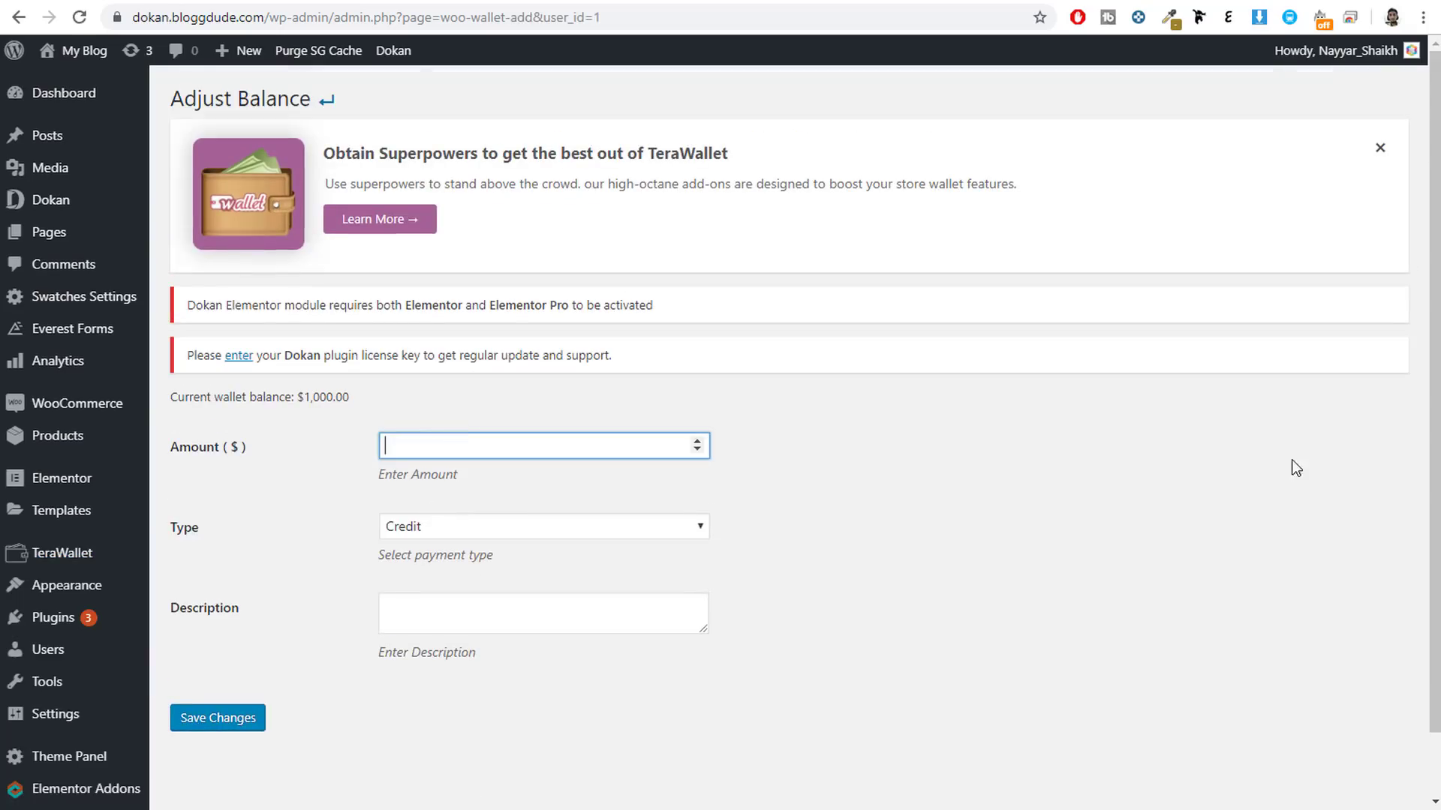
drag(350, 397, 301, 398)
click(561, 471)
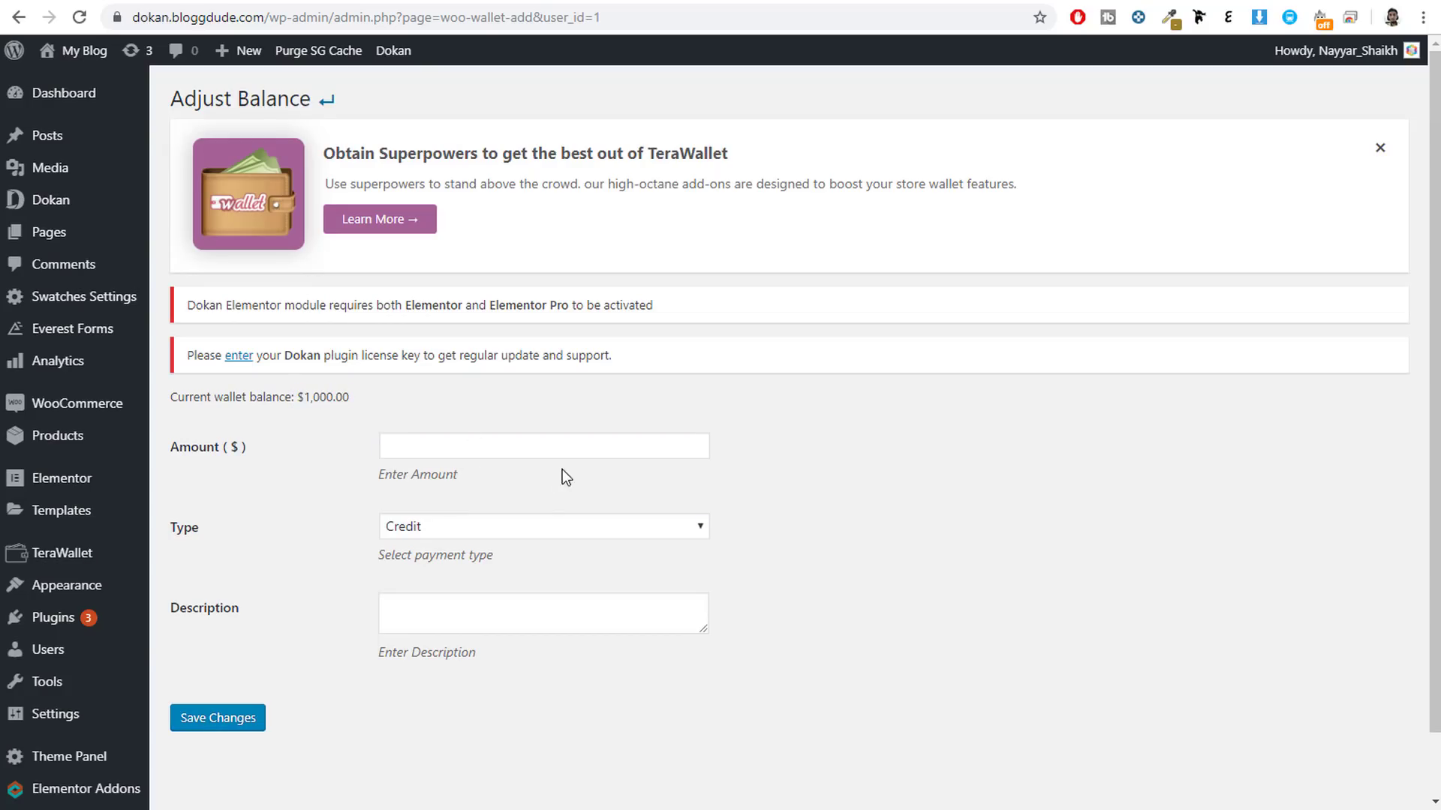
click(563, 448)
text(500)
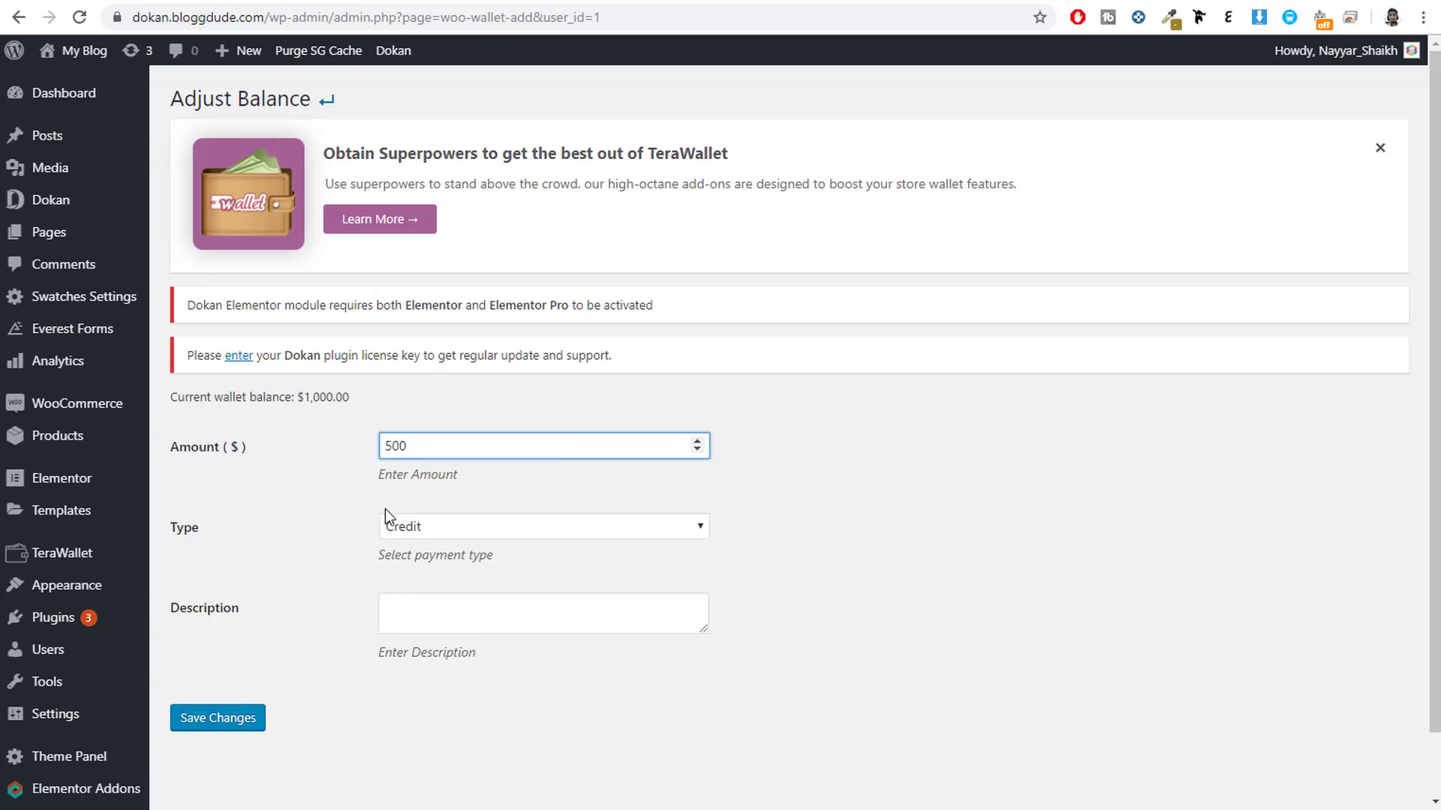
- Review the Credit and Debit payment types, choose Credit, and save the wallet balance adjustment
click(428, 526)
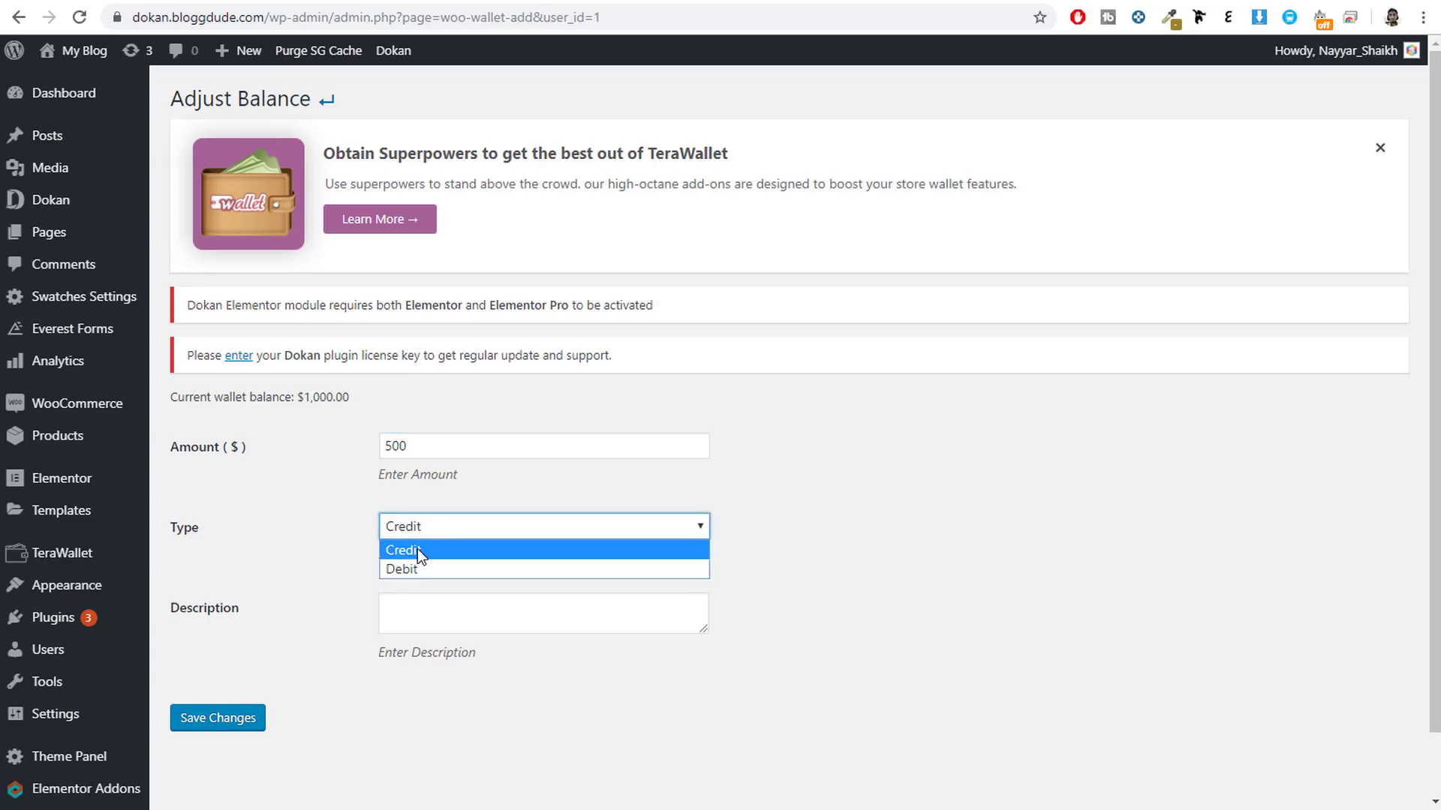
click(417, 552)
click(443, 534)
click(432, 573)
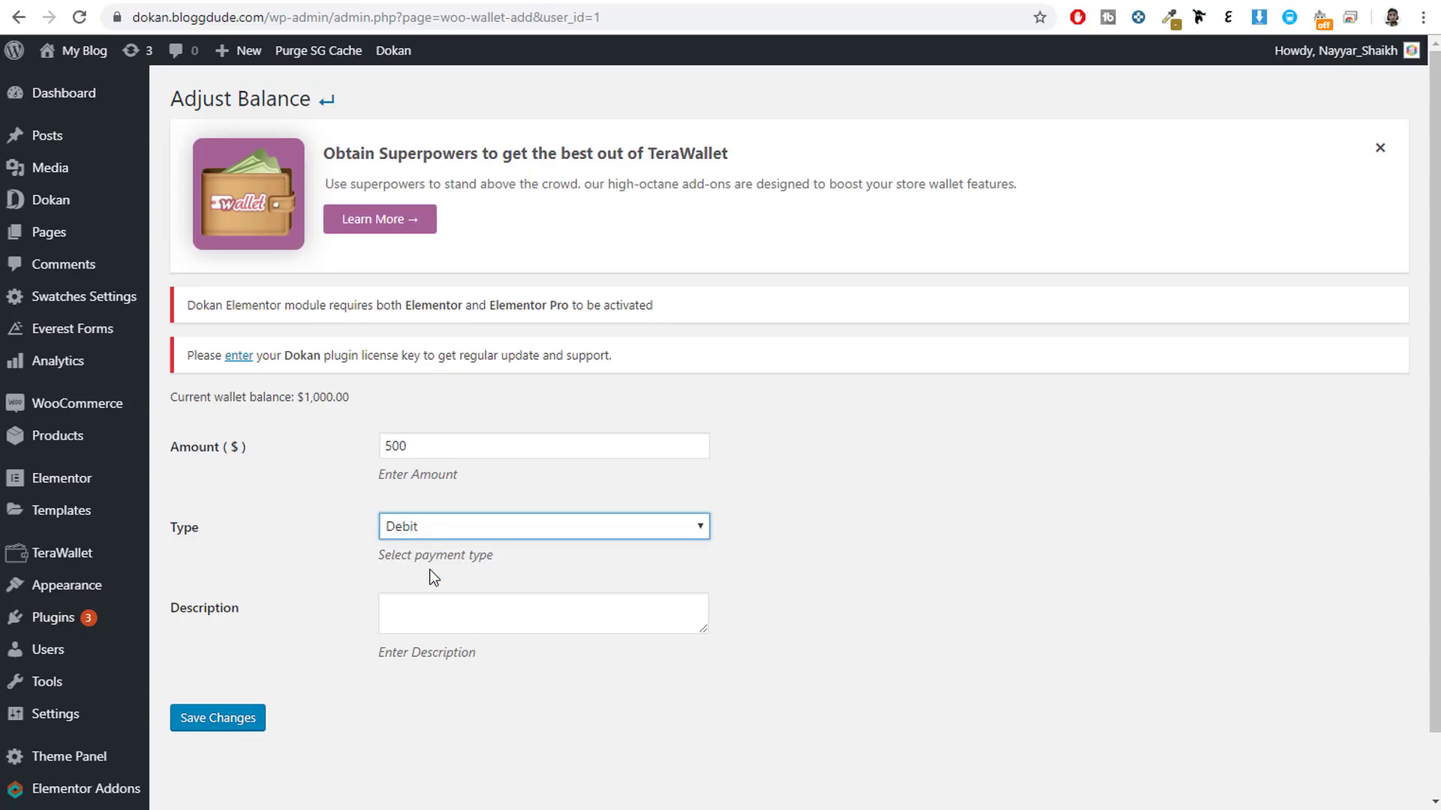
click(426, 528)
click(431, 544)
click(217, 720)
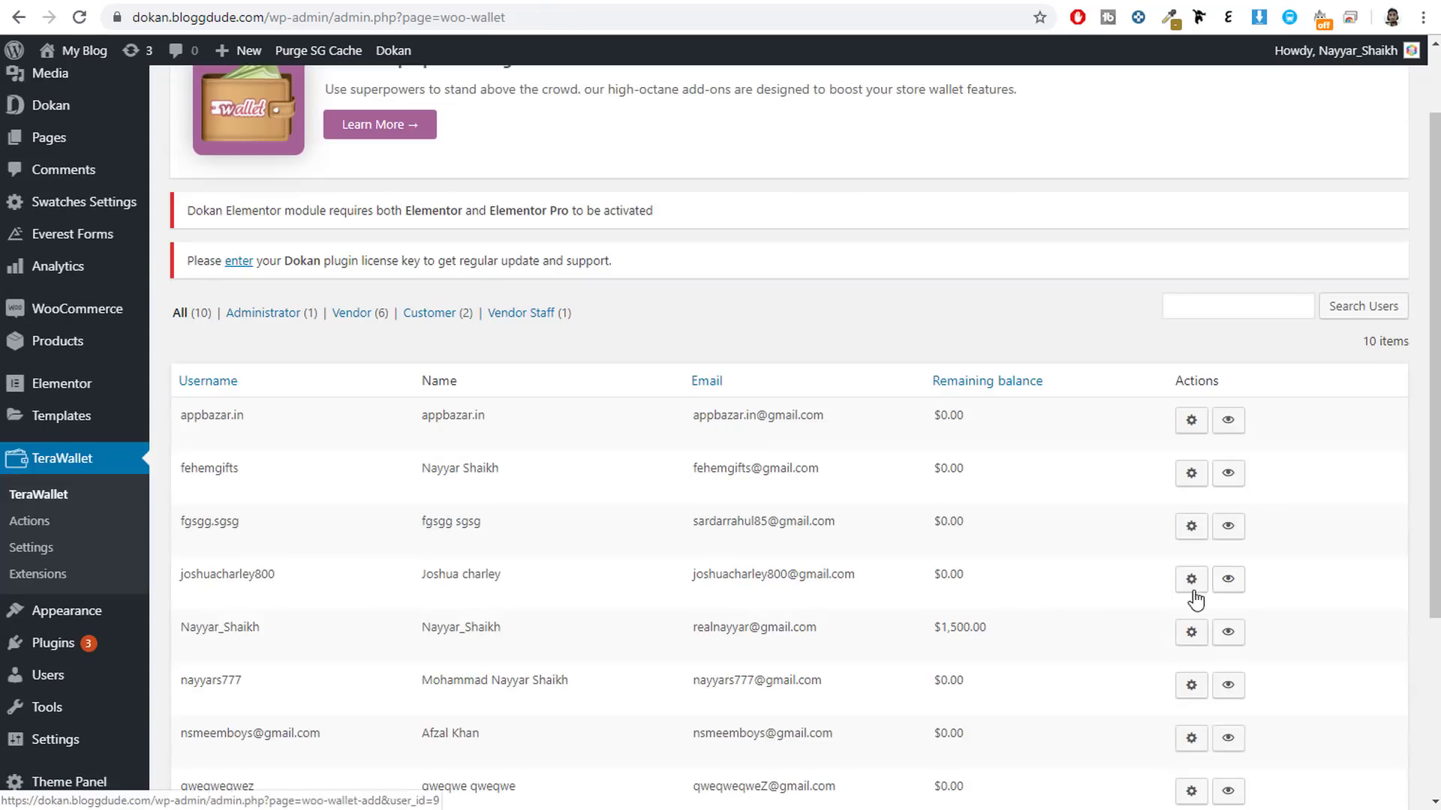
- Check the administrator's remaining balance in the wallet users list
scroll(1169, 609, up, 2)
scroll(1021, 619, down, 1)
drag(1021, 627, 930, 628)
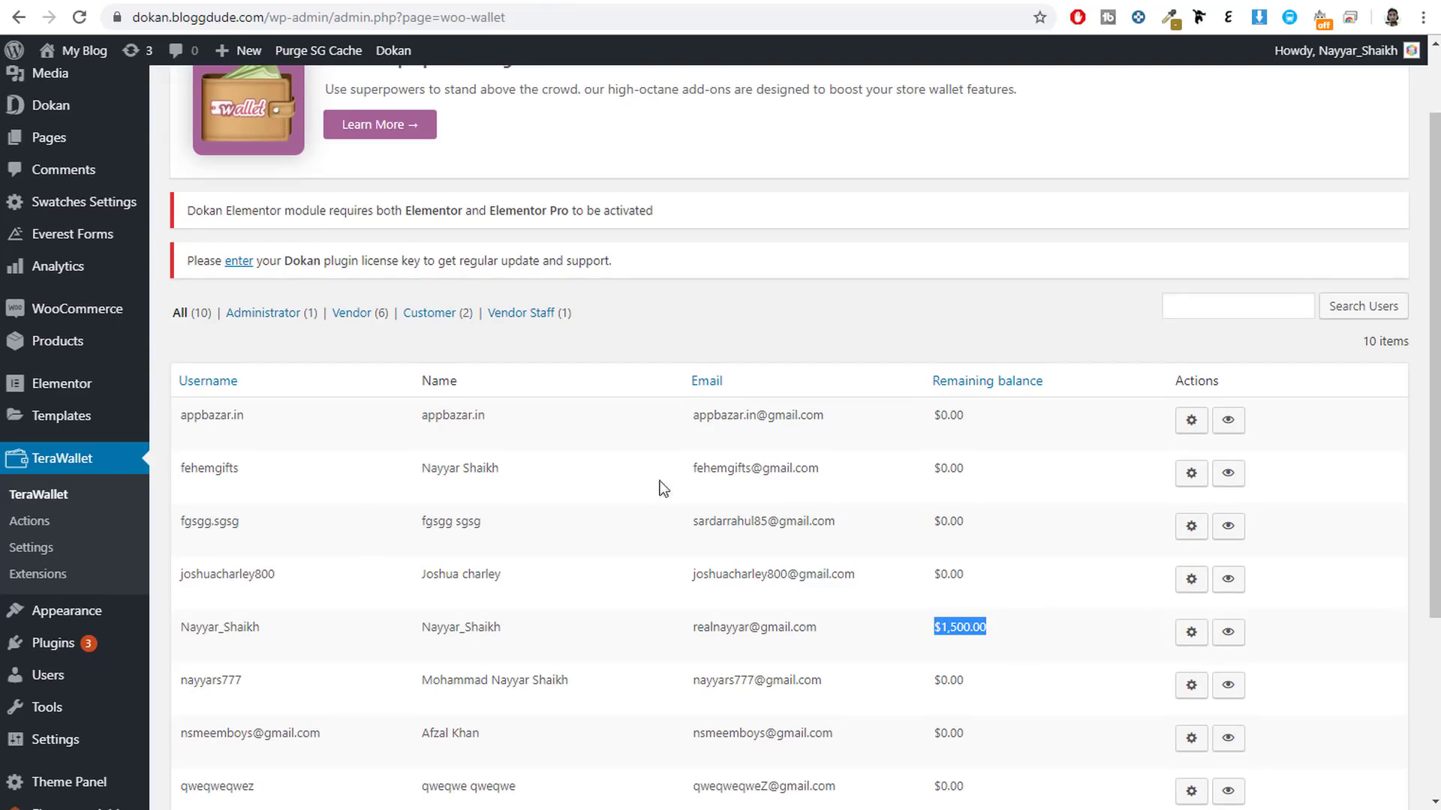
- Enable auto credit upon user registration in TeraWallet's New user registration action and save the changes
click(39, 524)
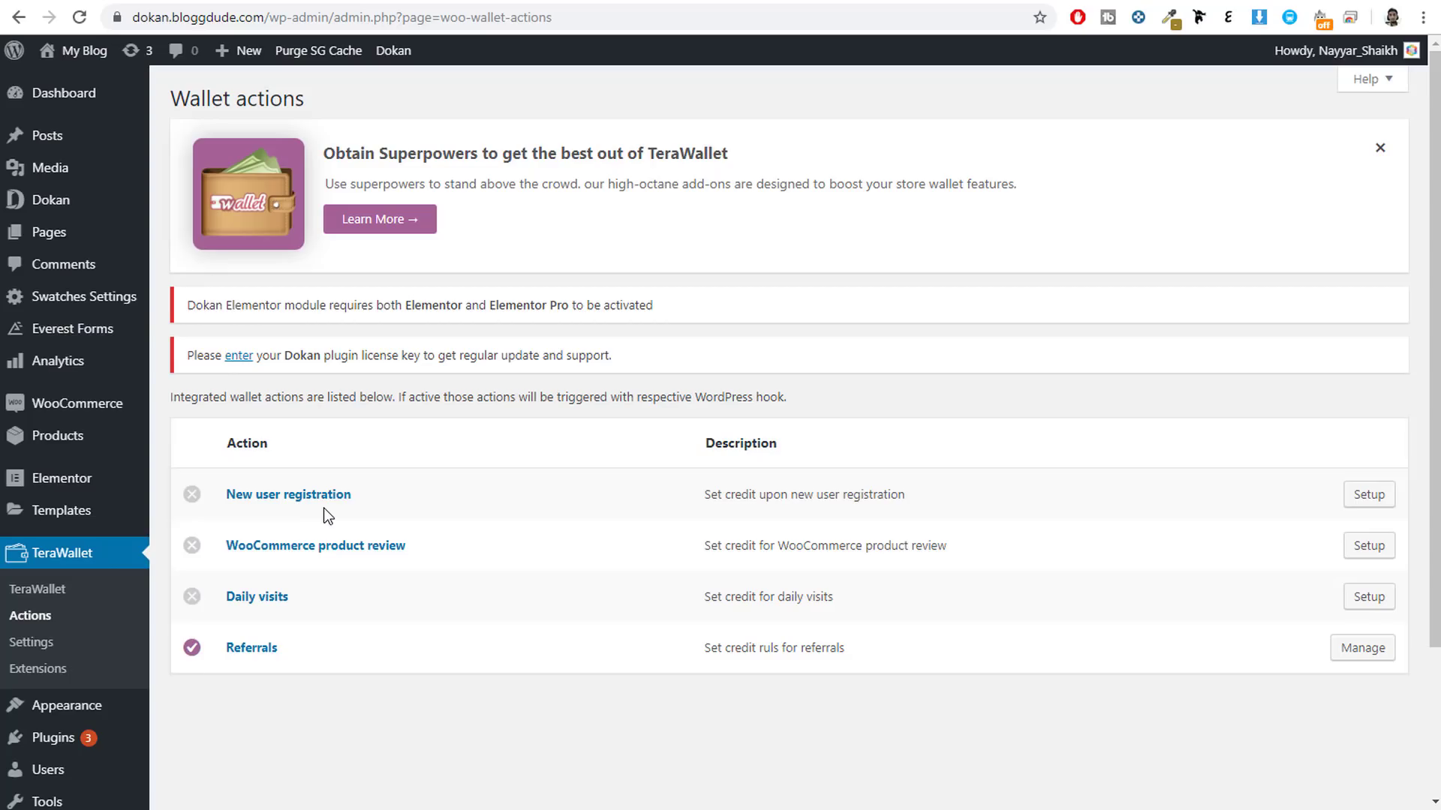
drag(352, 495, 228, 494)
click(410, 493)
click(1368, 496)
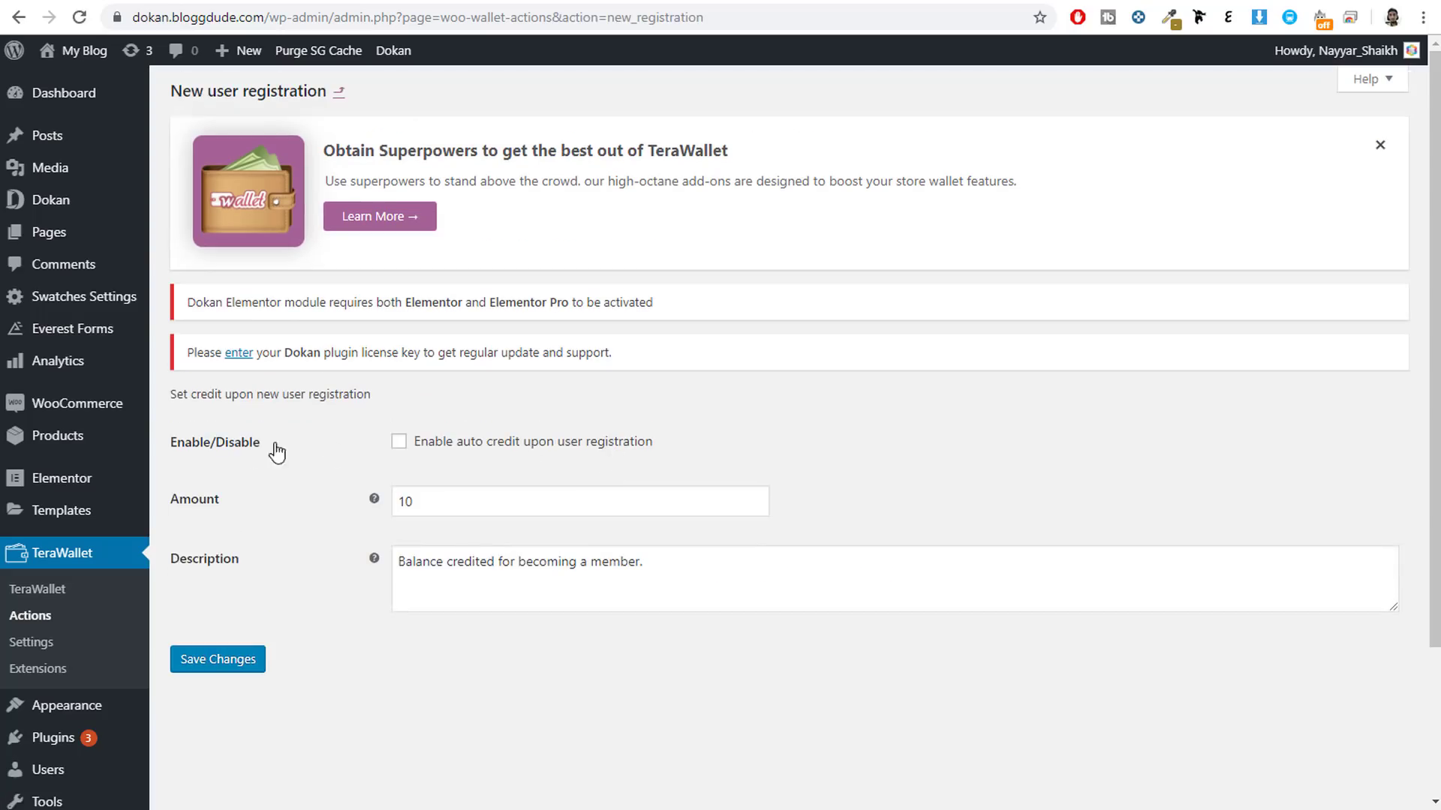
click(541, 444)
drag(448, 501, 360, 502)
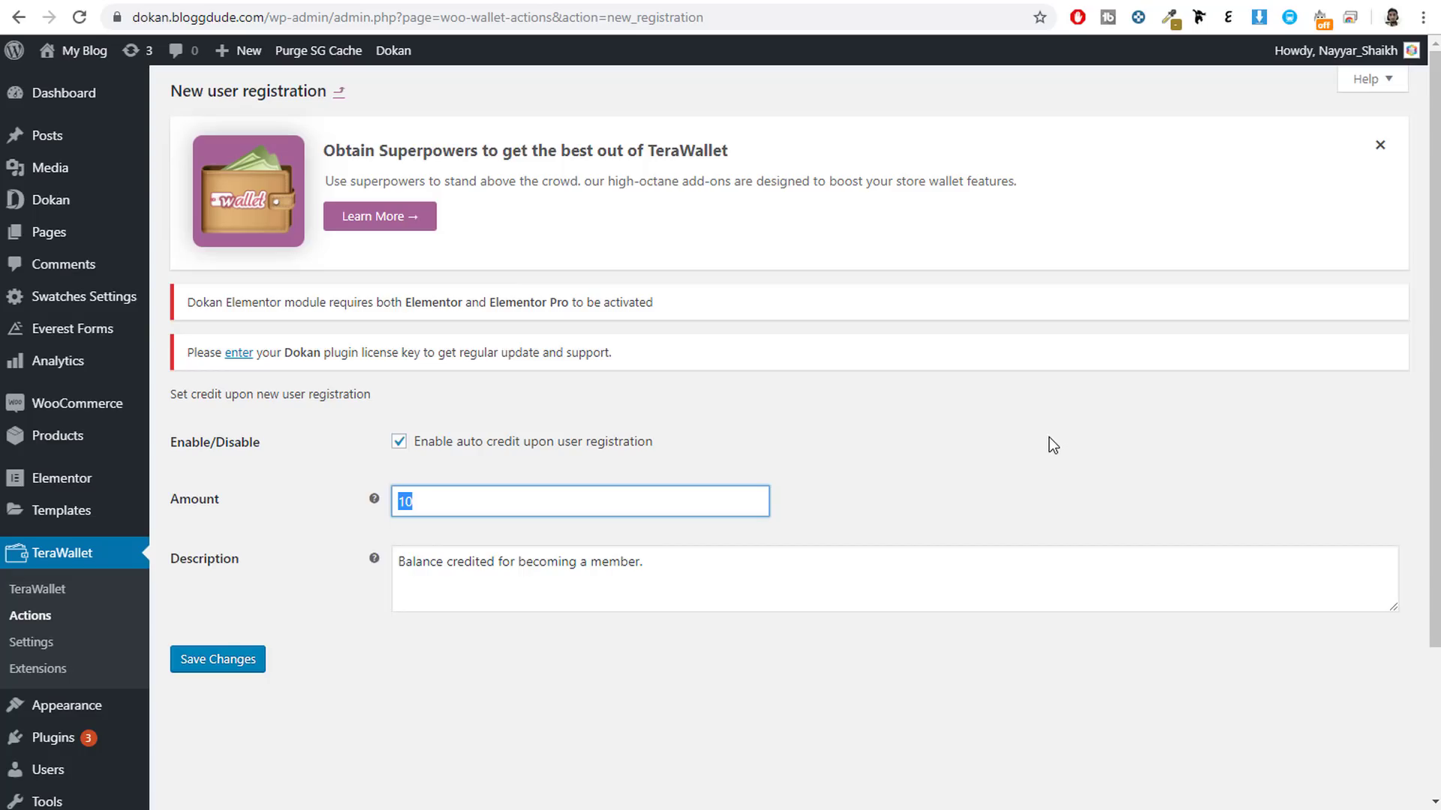
click(204, 659)
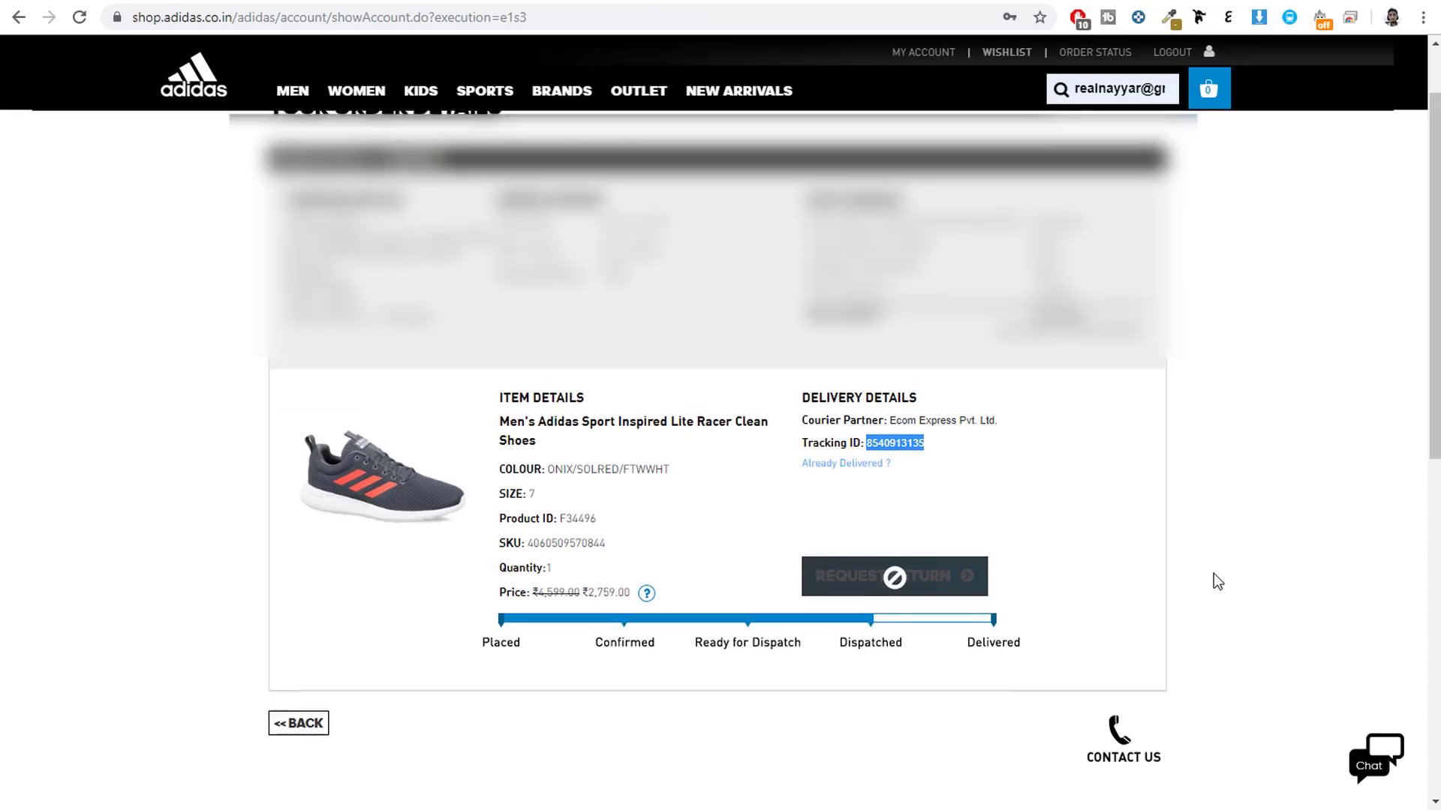
- Switch to the adidas shop site, open its home page and examine the sign-up discount offer above the footer
click(171, 74)
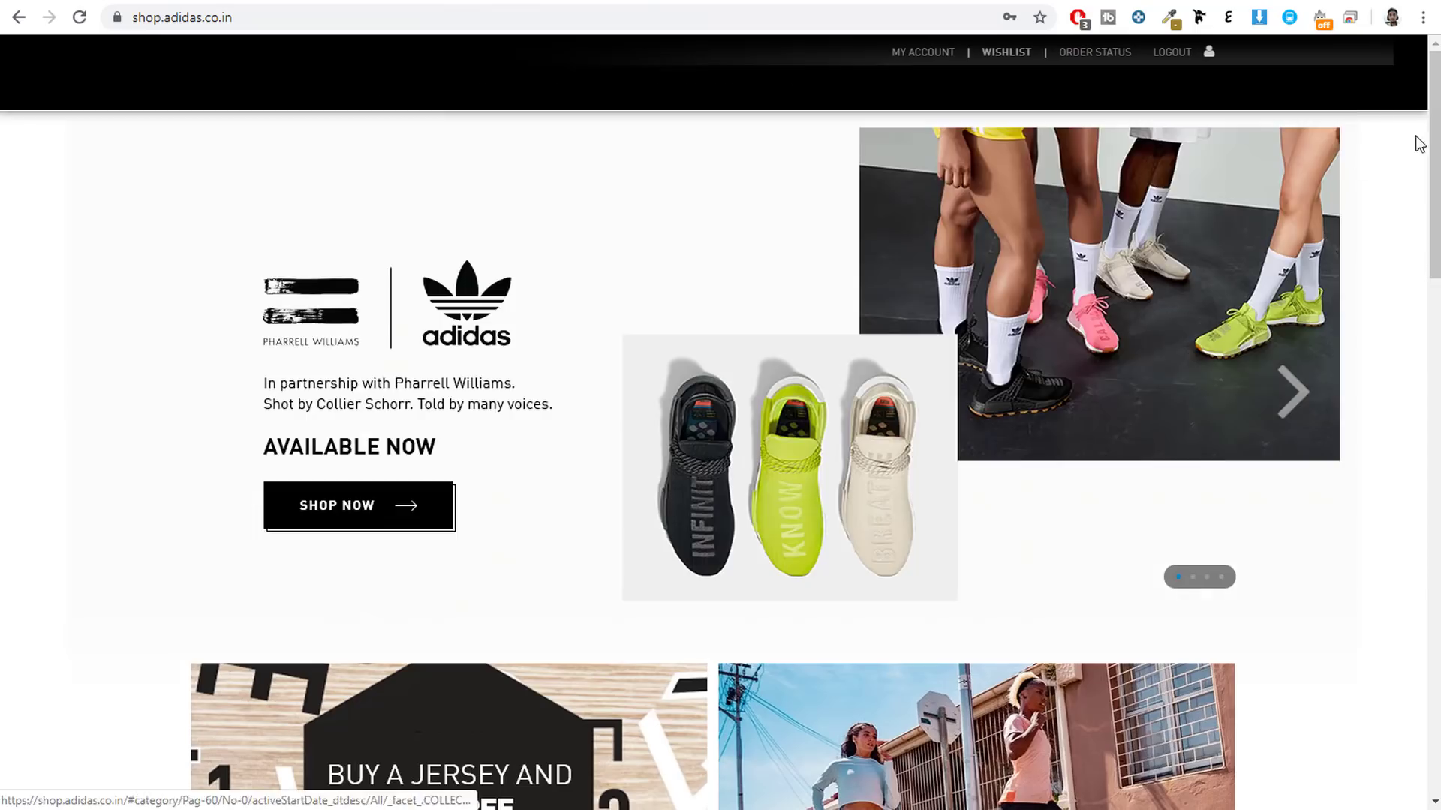
drag(1436, 86, 1437, 641)
scroll(1436, 641, down, 3)
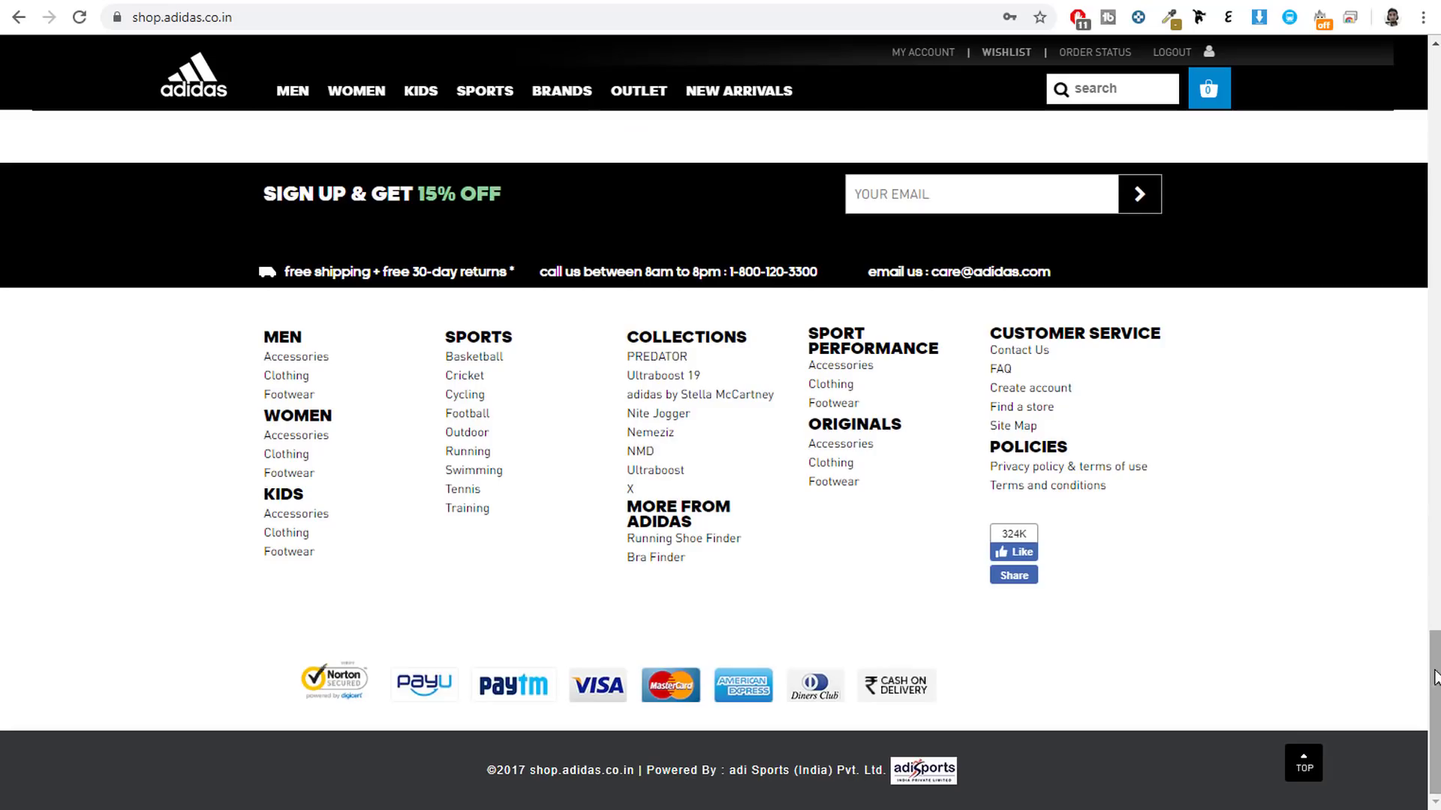
scroll(978, 605, up, 6)
scroll(572, 550, up, 7)
scroll(576, 550, down, 10)
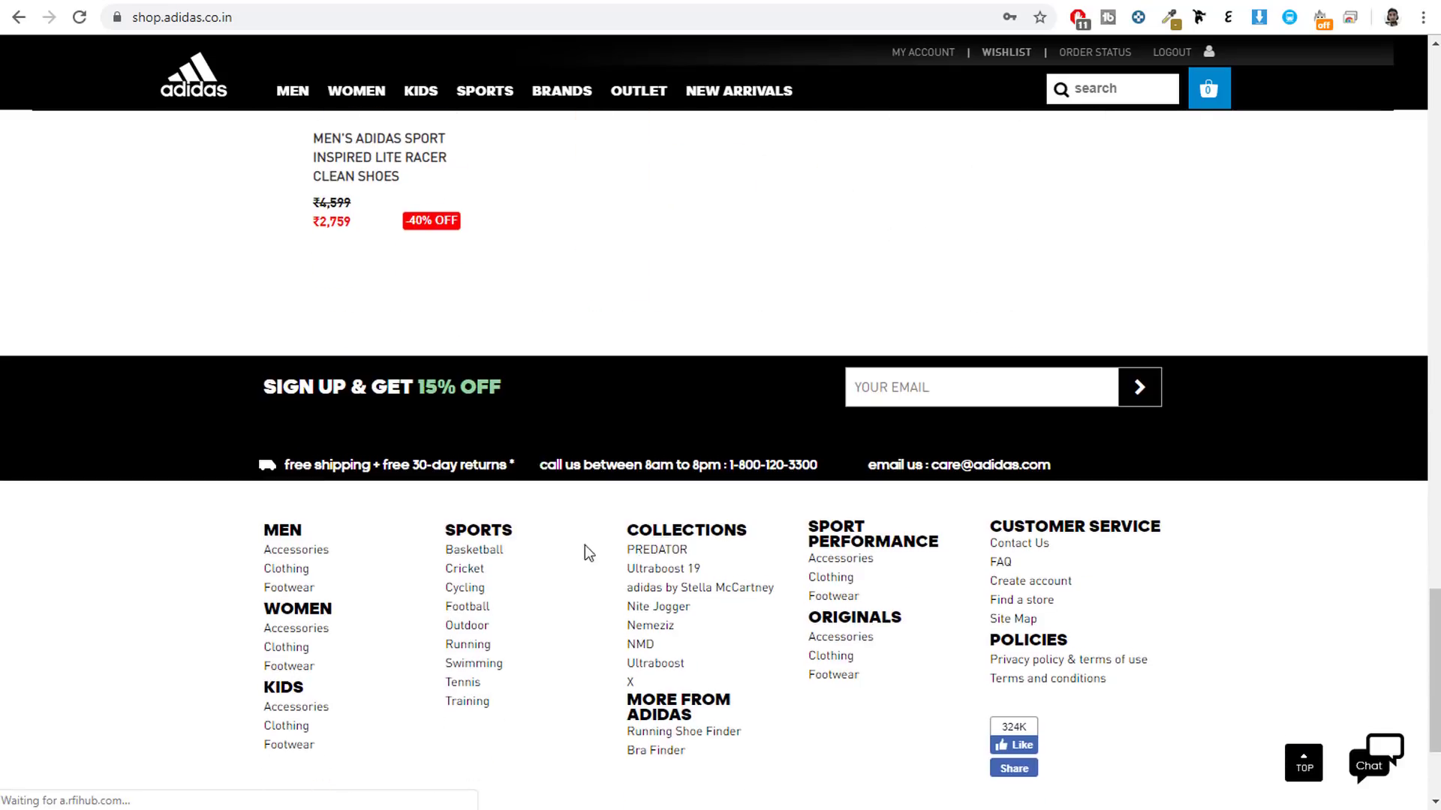
drag(273, 387, 560, 386)
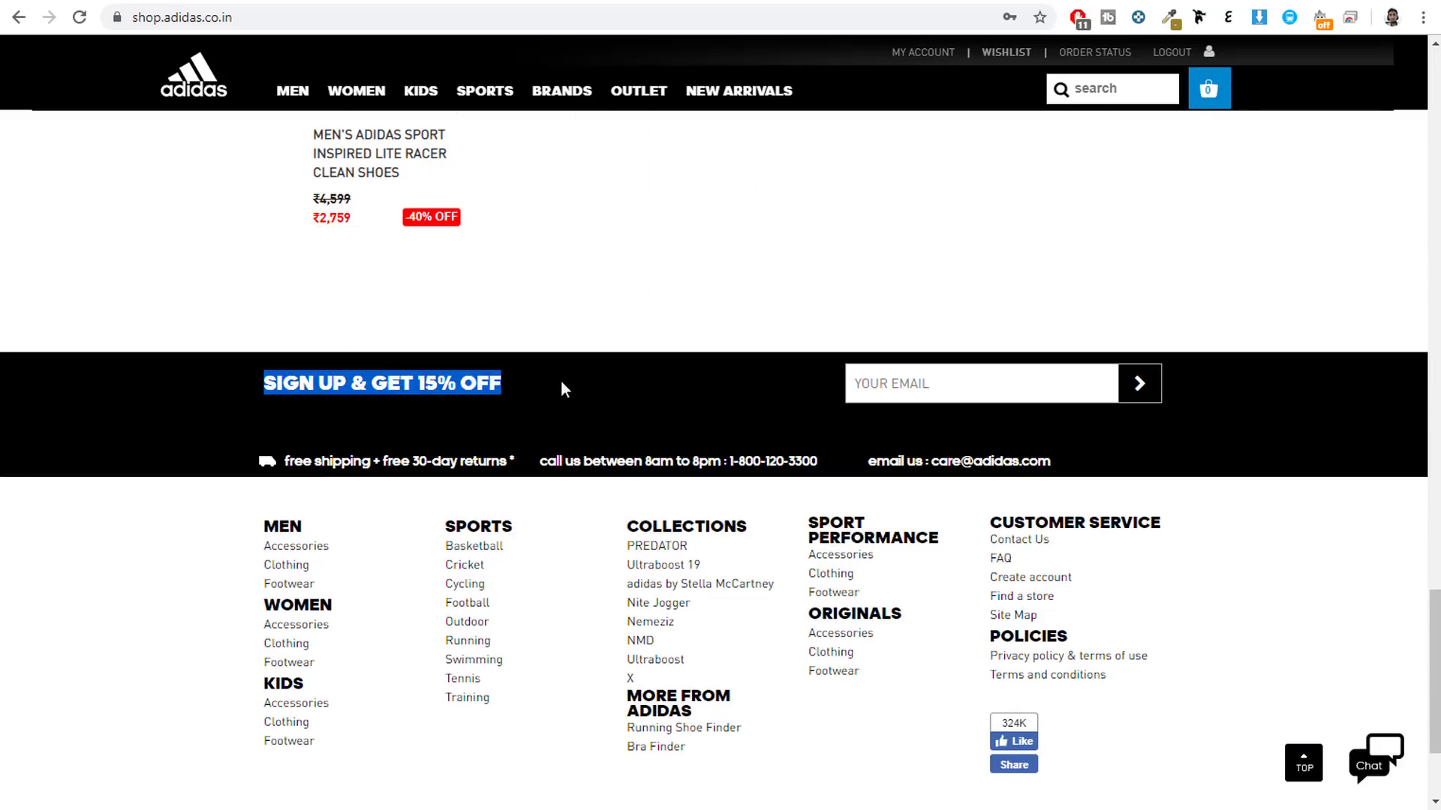
click(519, 386)
drag(255, 384, 504, 384)
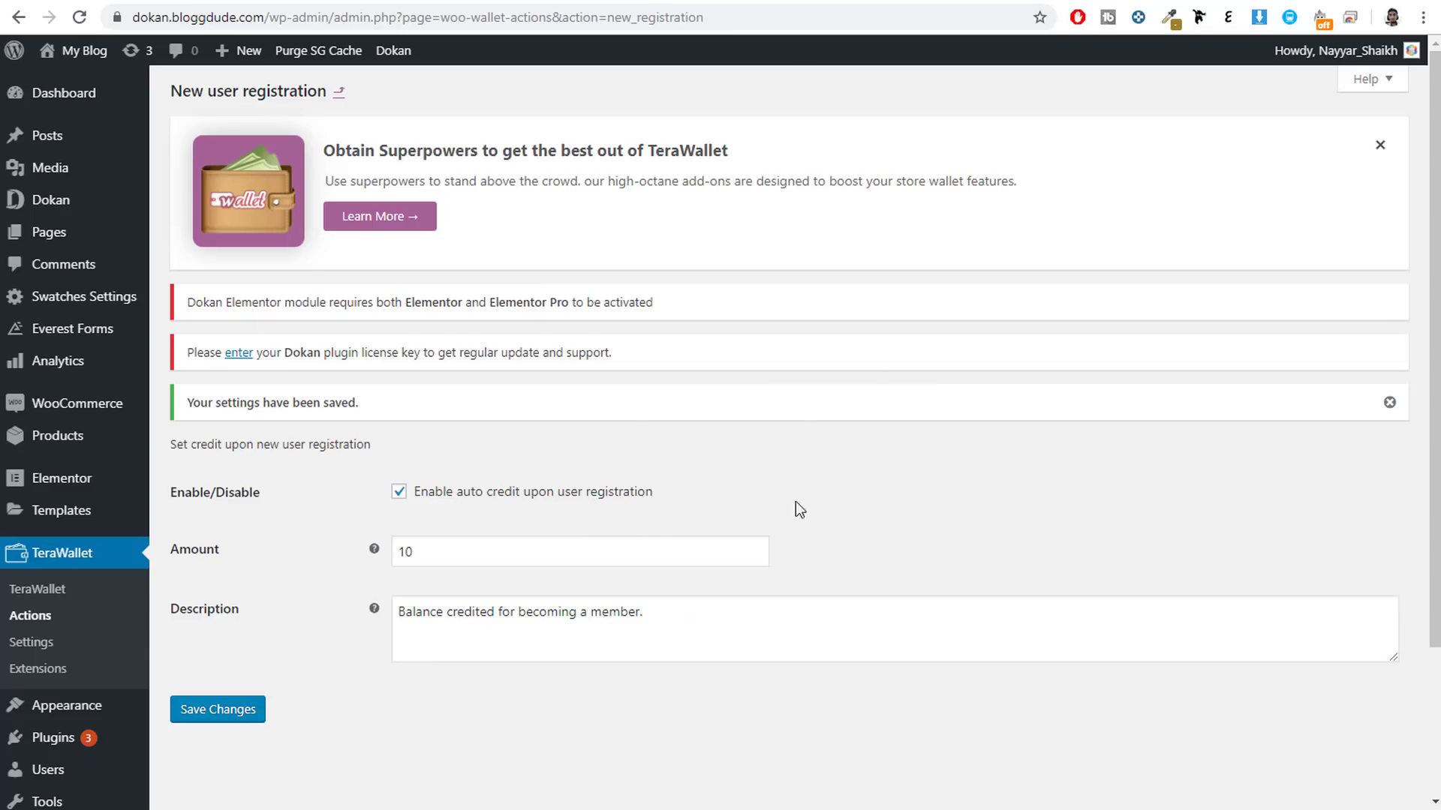
- Return to the new user registration settings in WordPress, reopen the wallet actions list and open the Referrals action's settings
drag(682, 492, 442, 530)
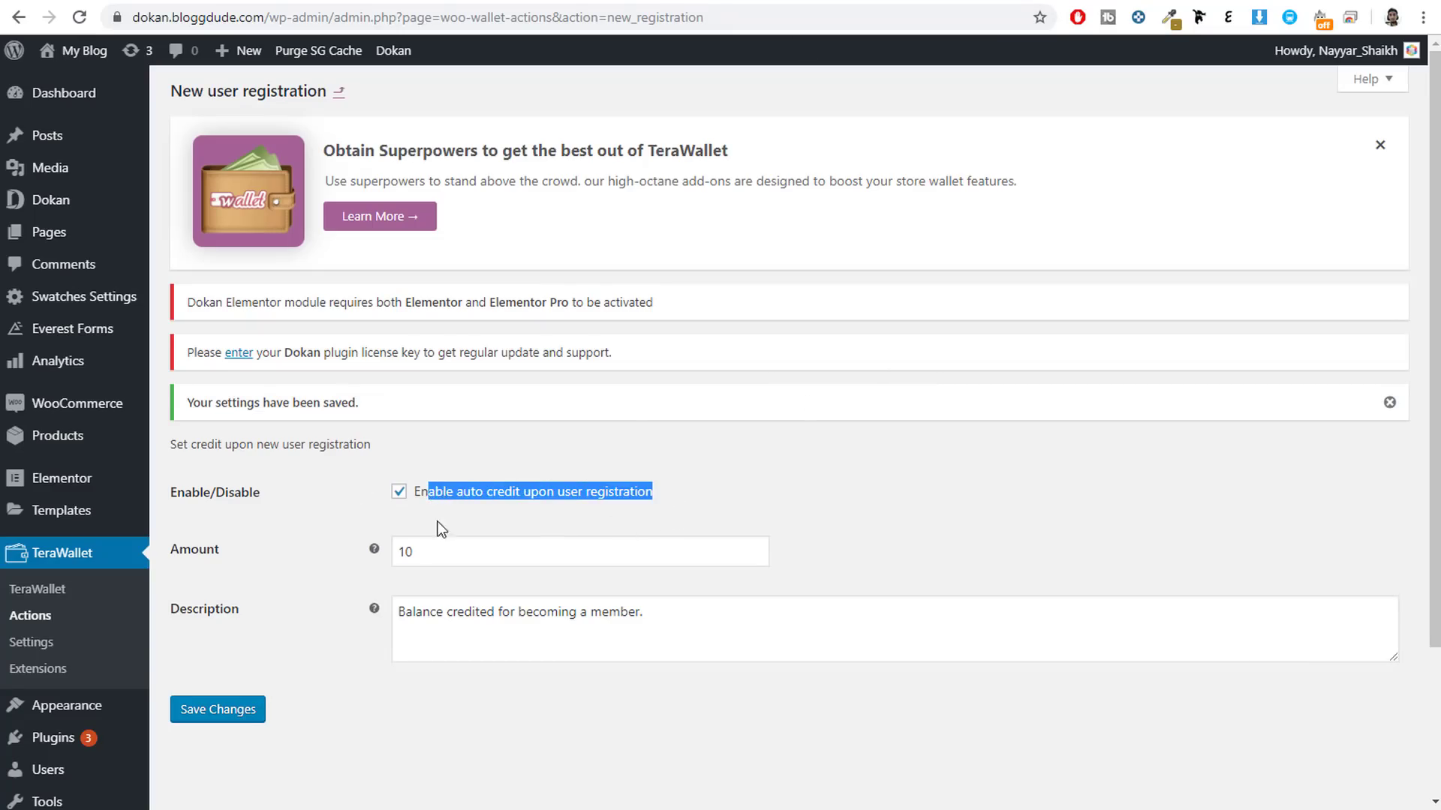
click(398, 550)
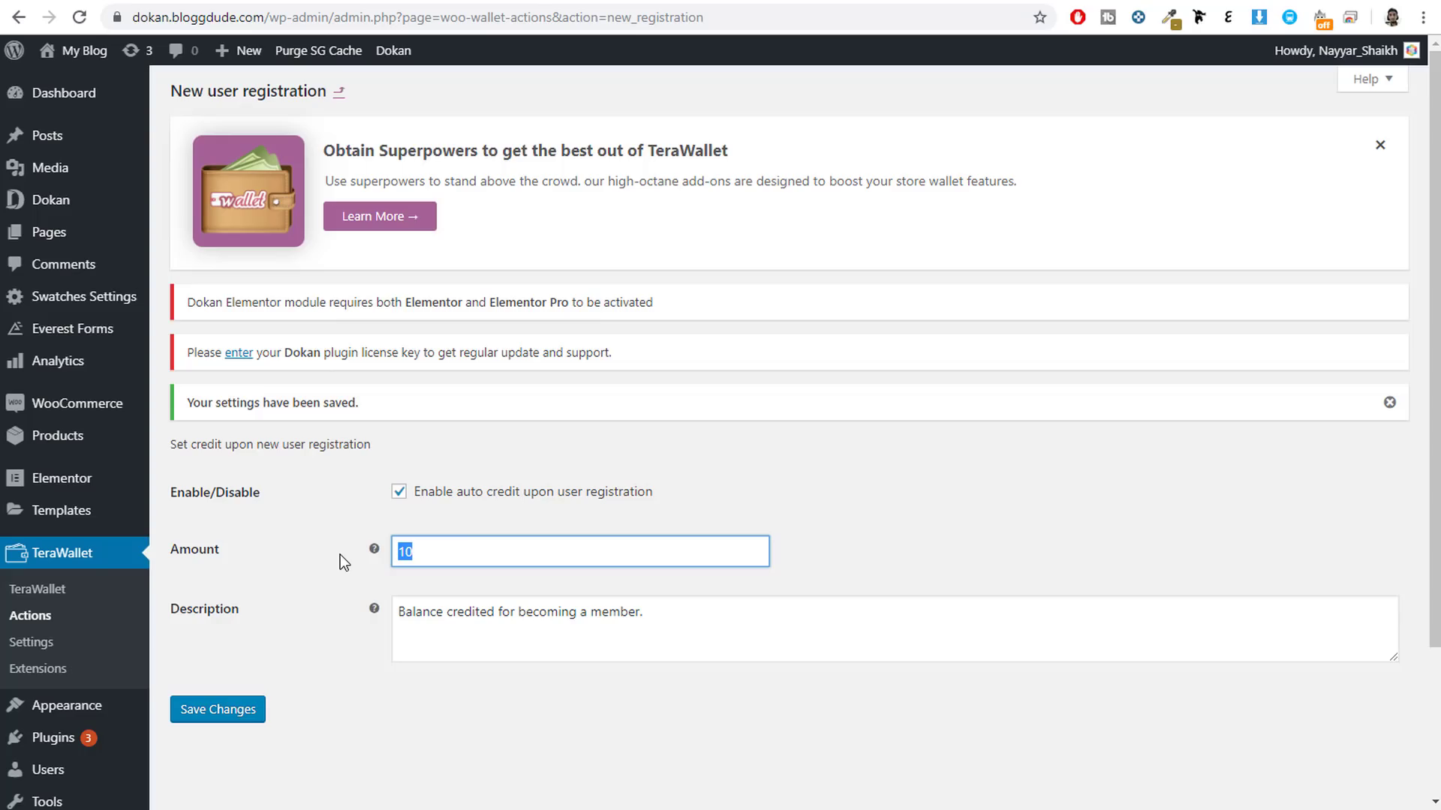
click(34, 616)
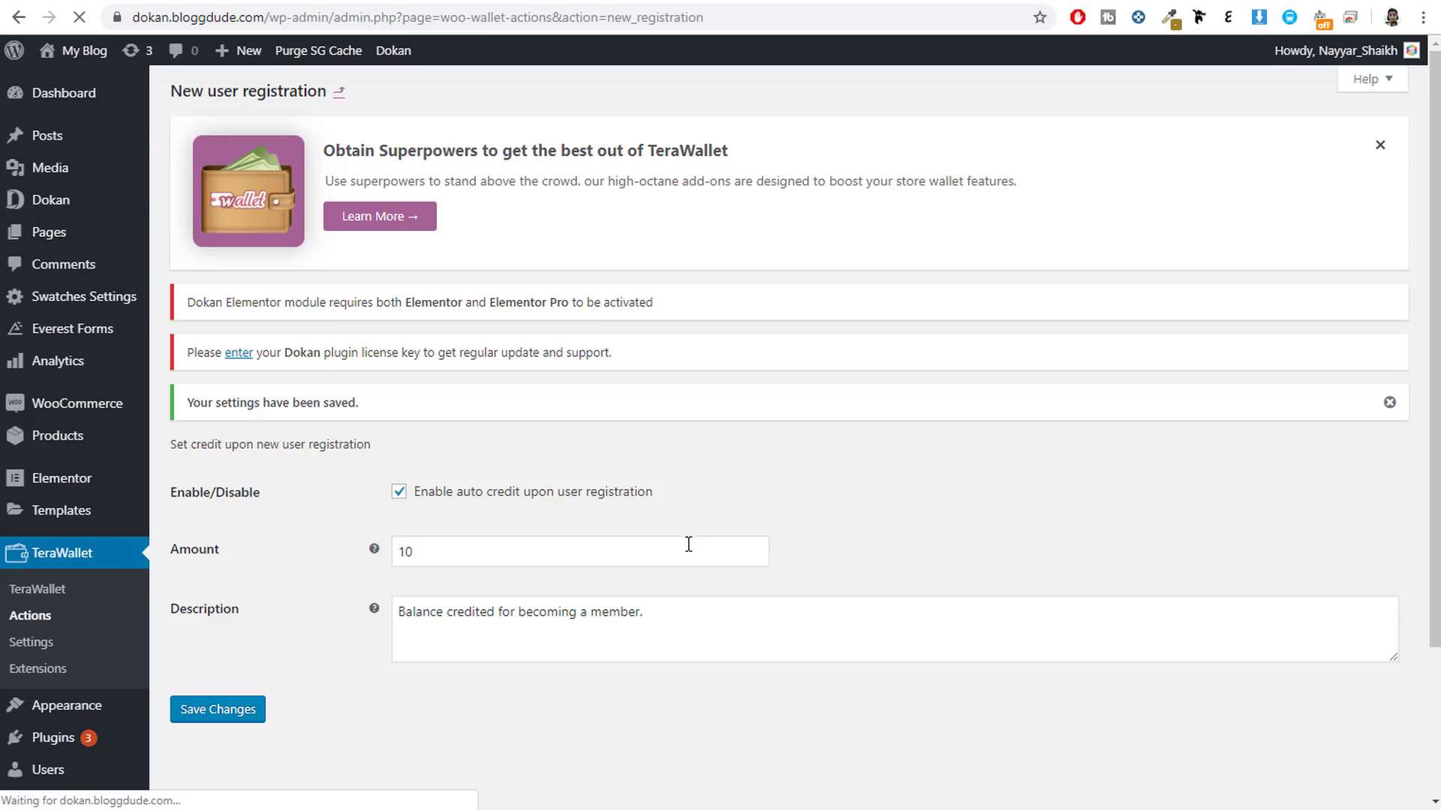
scroll(233, 490, down, 3)
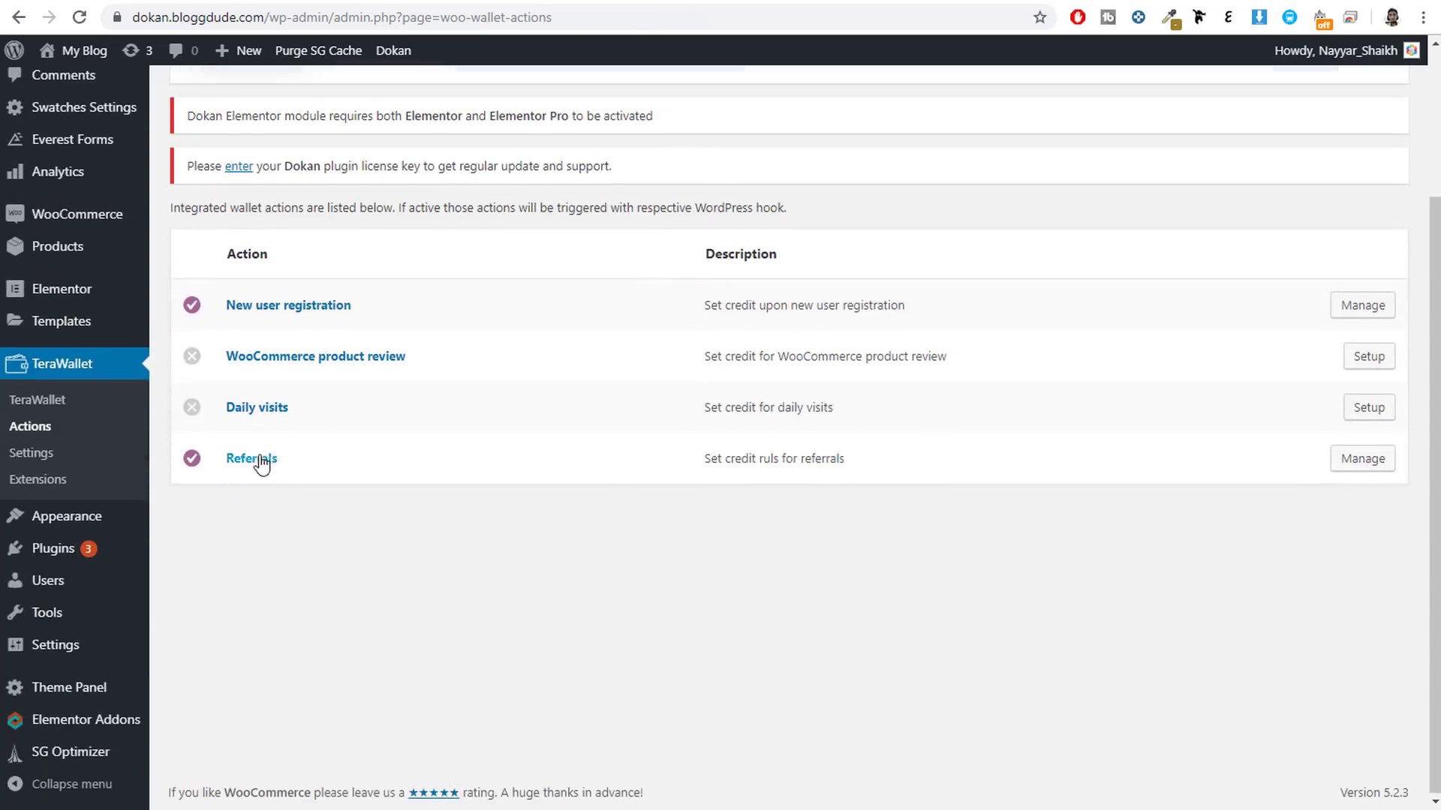
click(1353, 472)
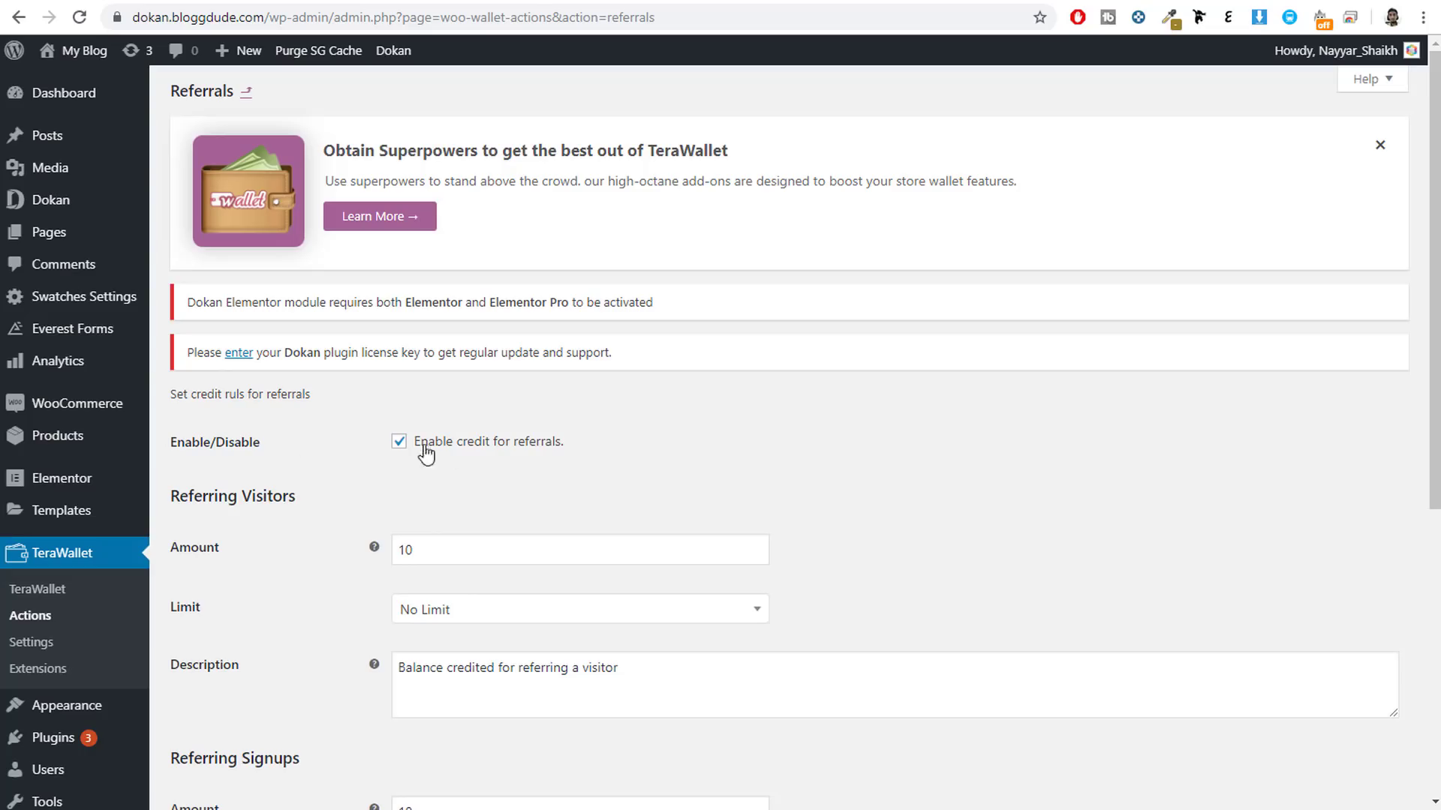
- Examine the Referring Visitors section and its credit amount in the referral settings
scroll(733, 469, down, 2)
drag(300, 312, 175, 299)
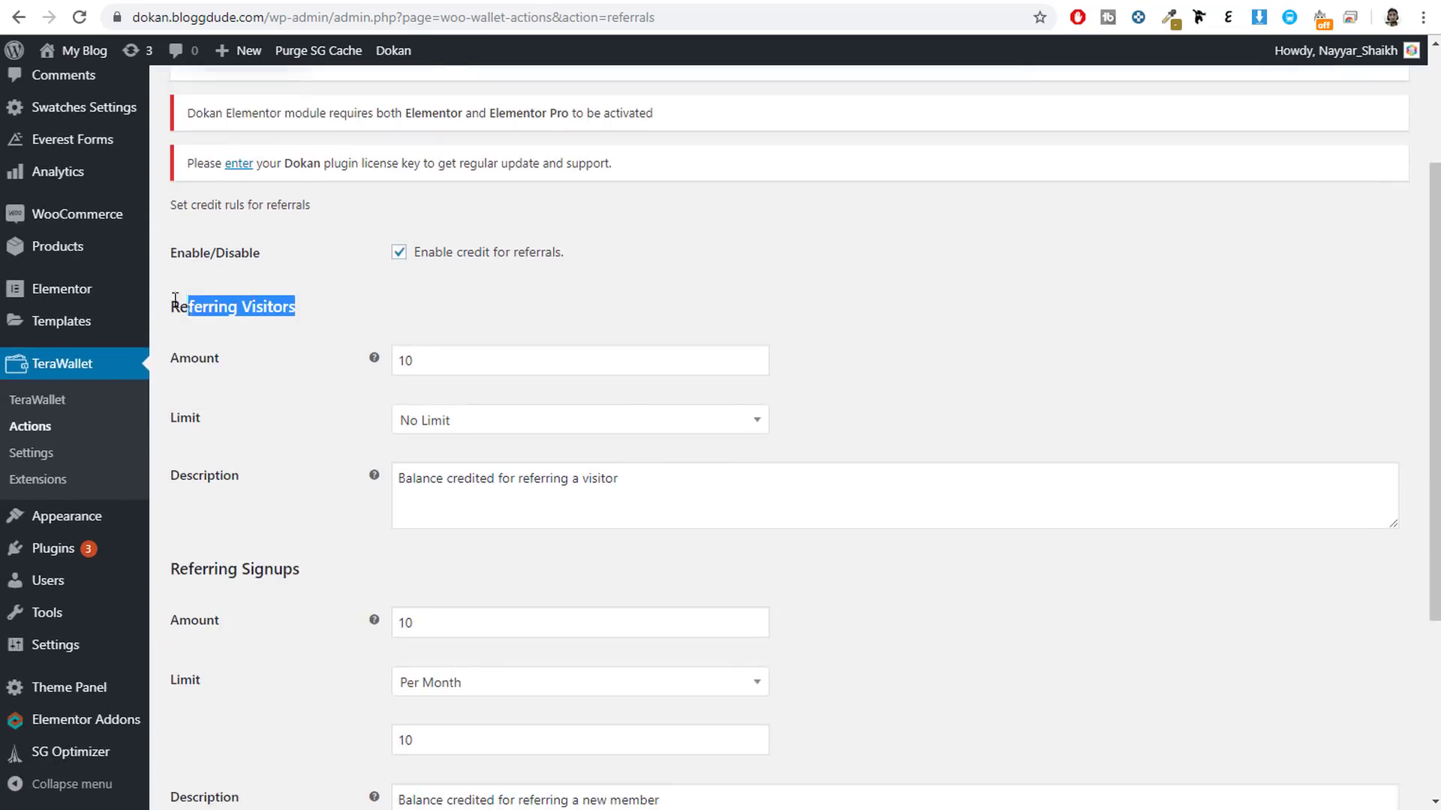
click(465, 315)
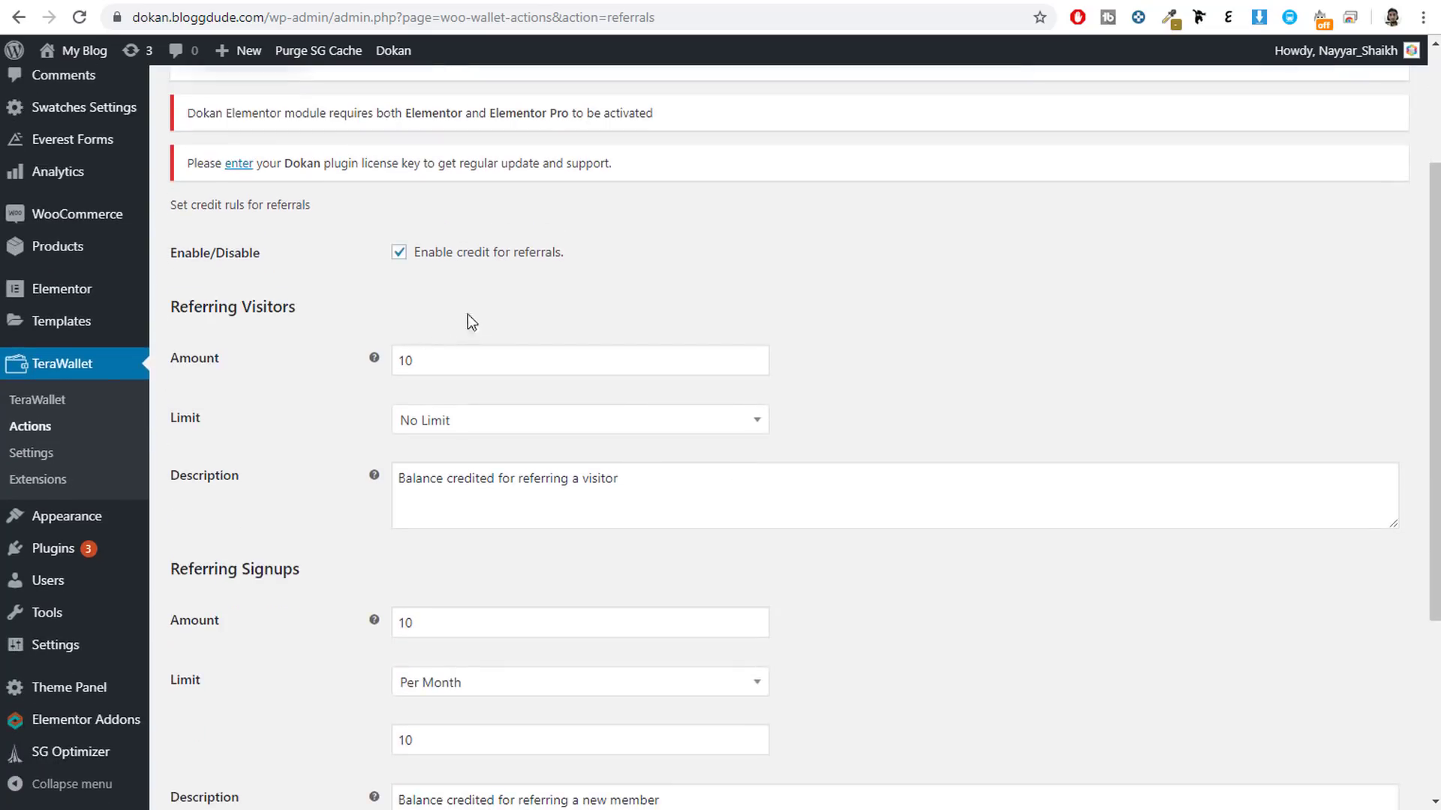
double_click(454, 360)
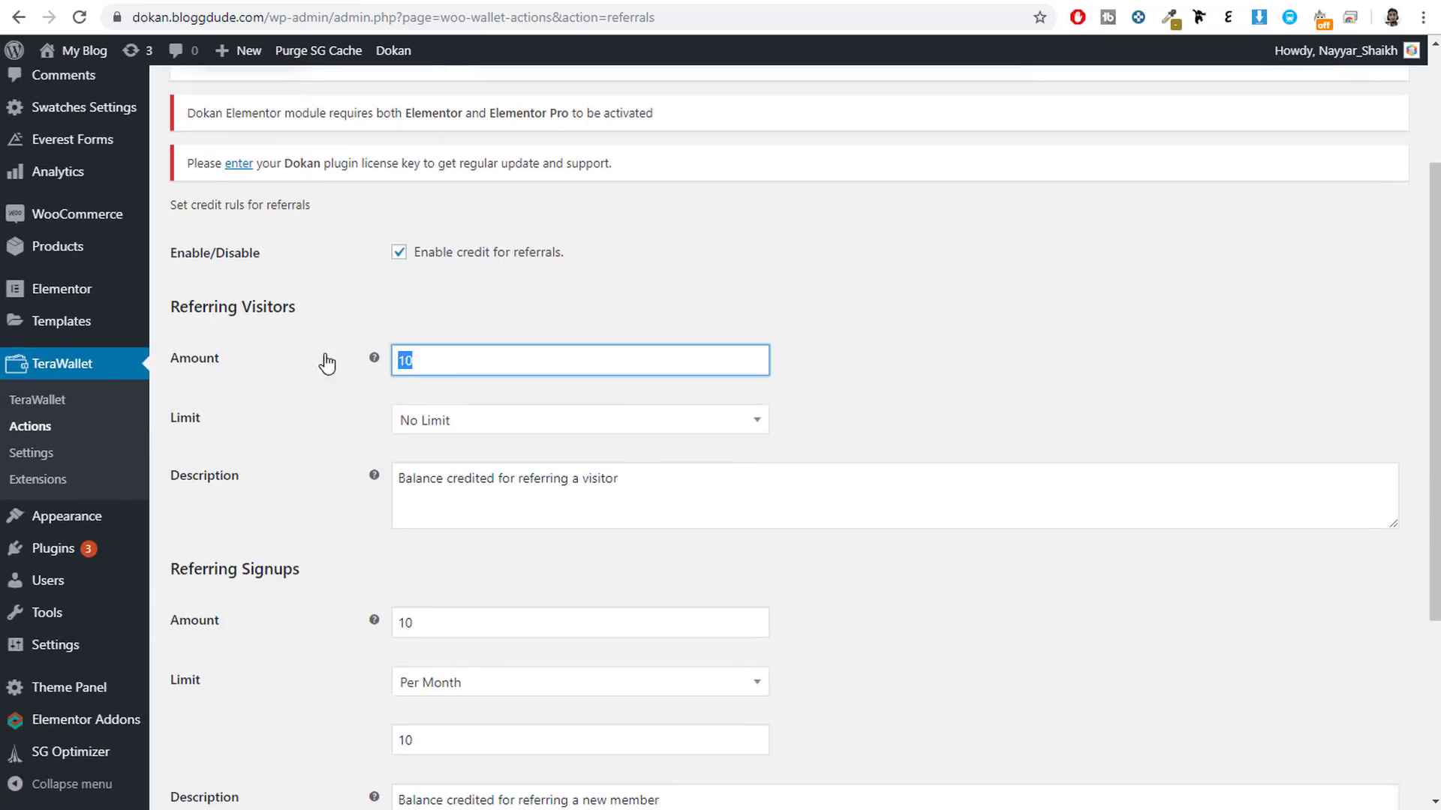
- Set the Referring Visitors limit to Per Month with a limit value of 10
click(481, 420)
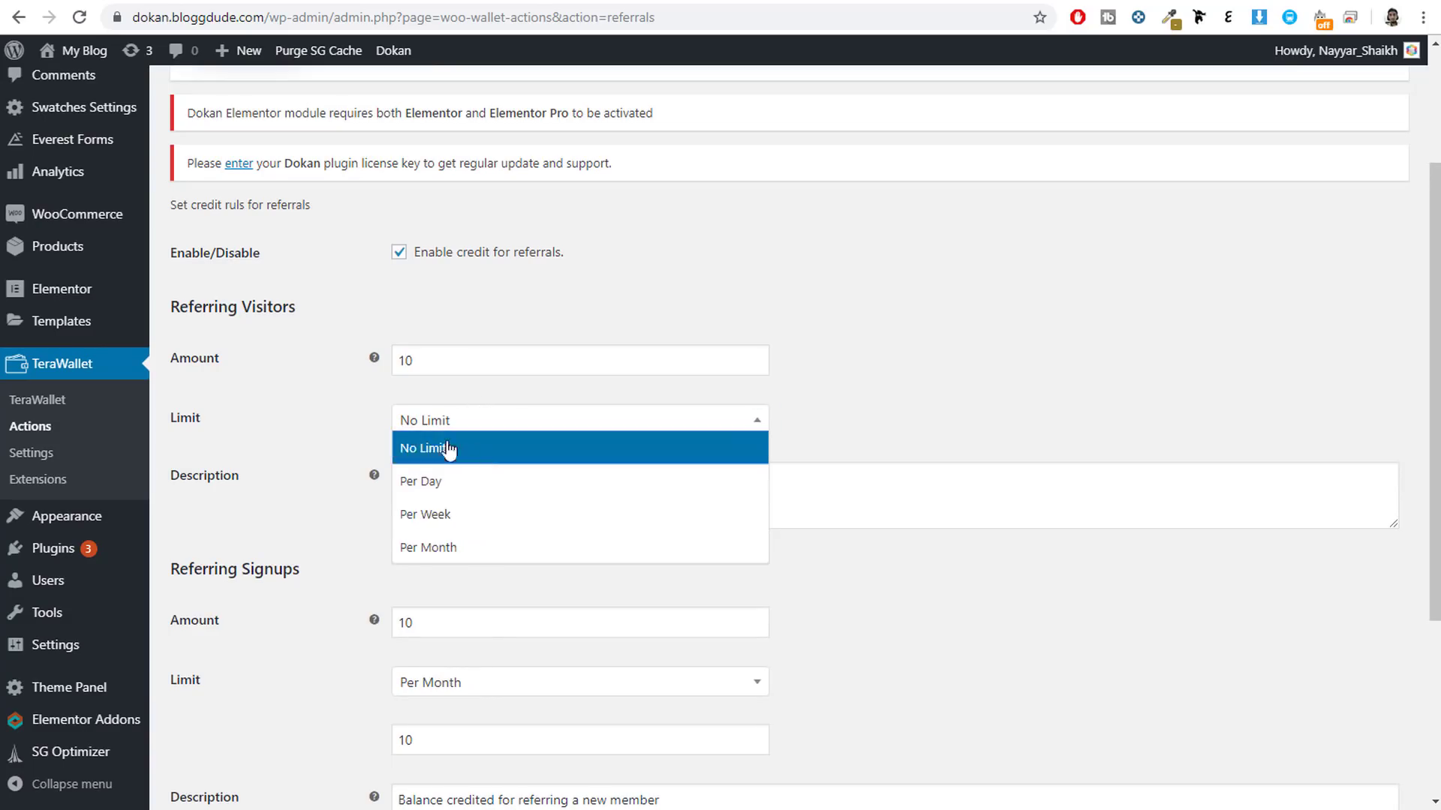
click(462, 548)
double_click(393, 477)
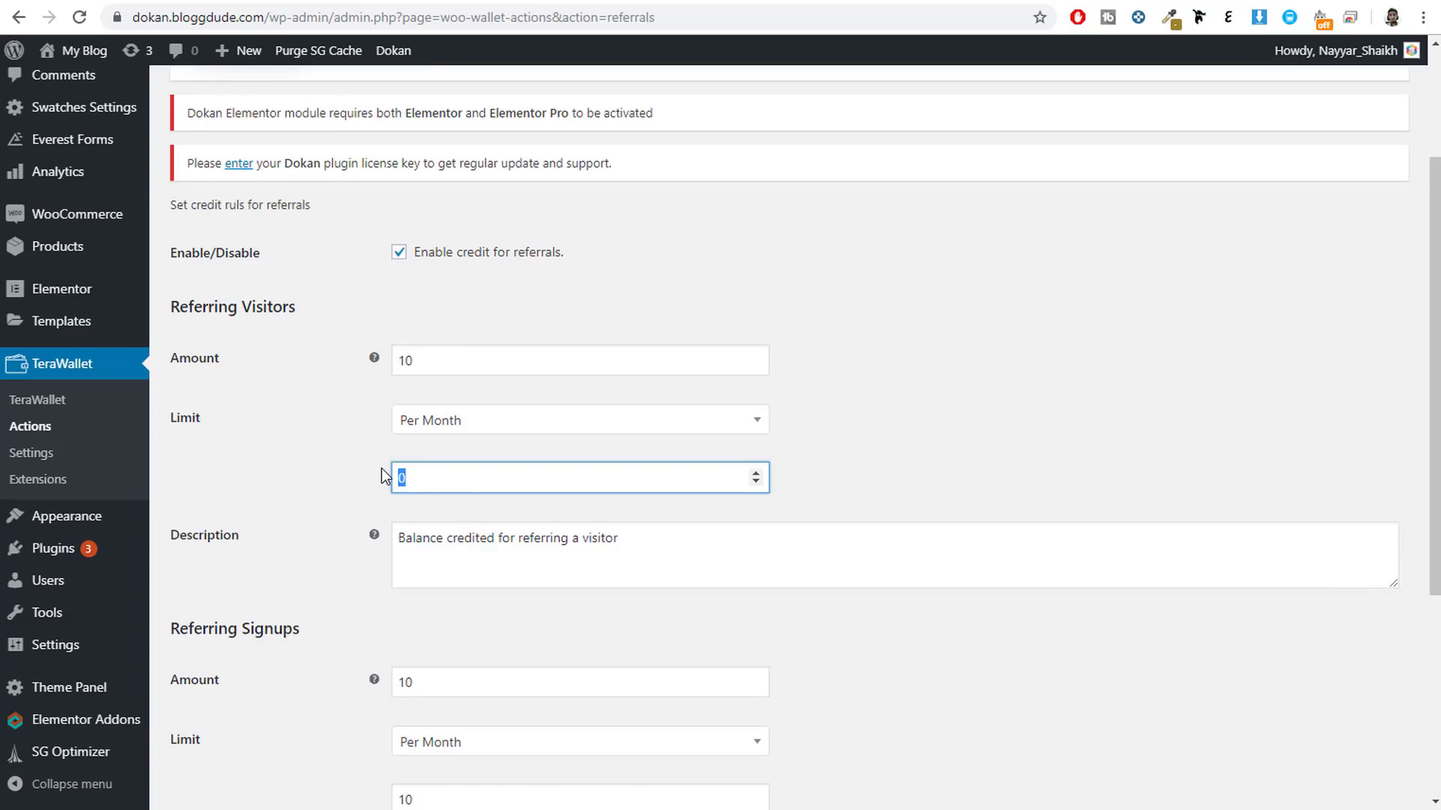
text(10)
click(584, 539)
drag(435, 363, 381, 356)
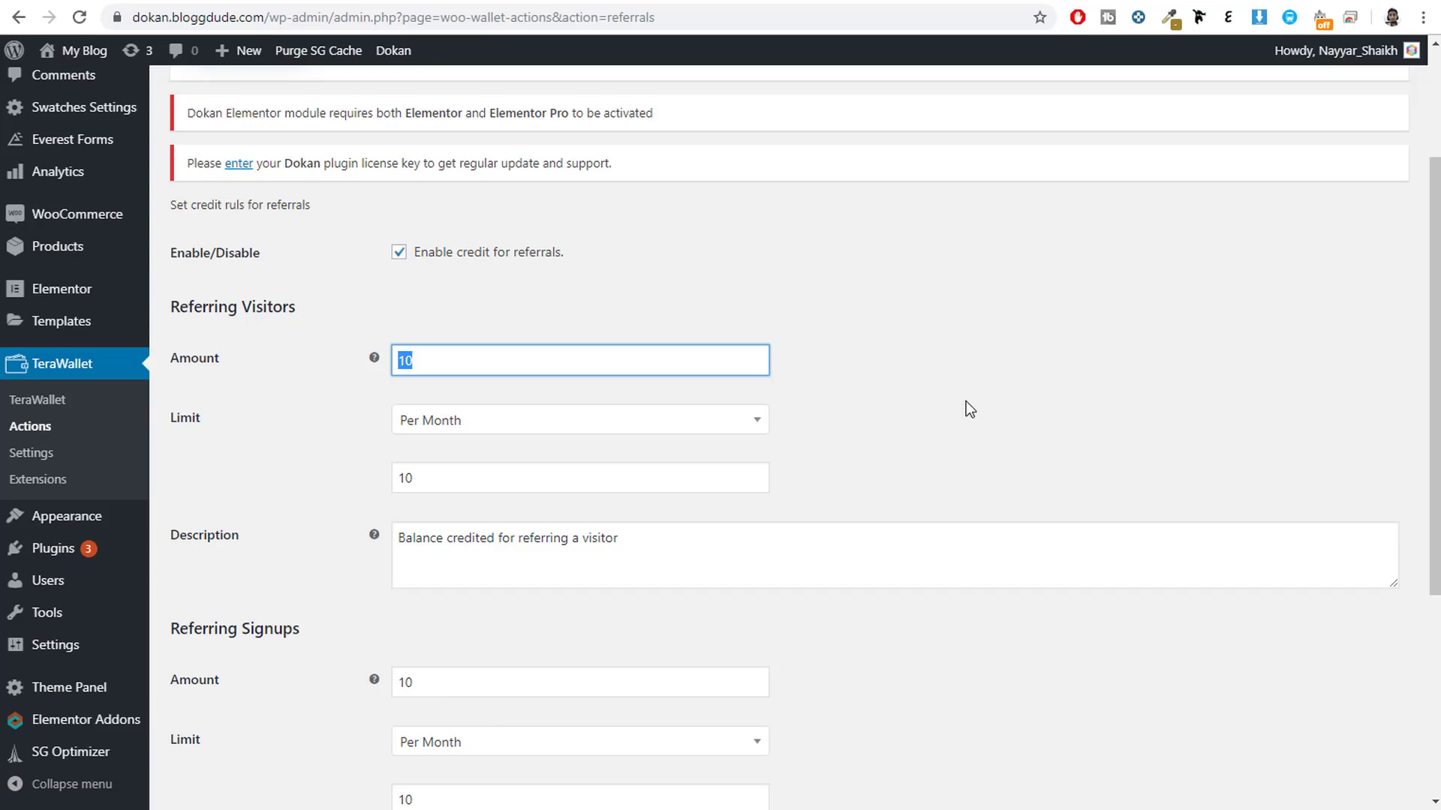
- Compare the Referring Visitors and Referring Signups sections of the referral settings
scroll(714, 363, down, 4)
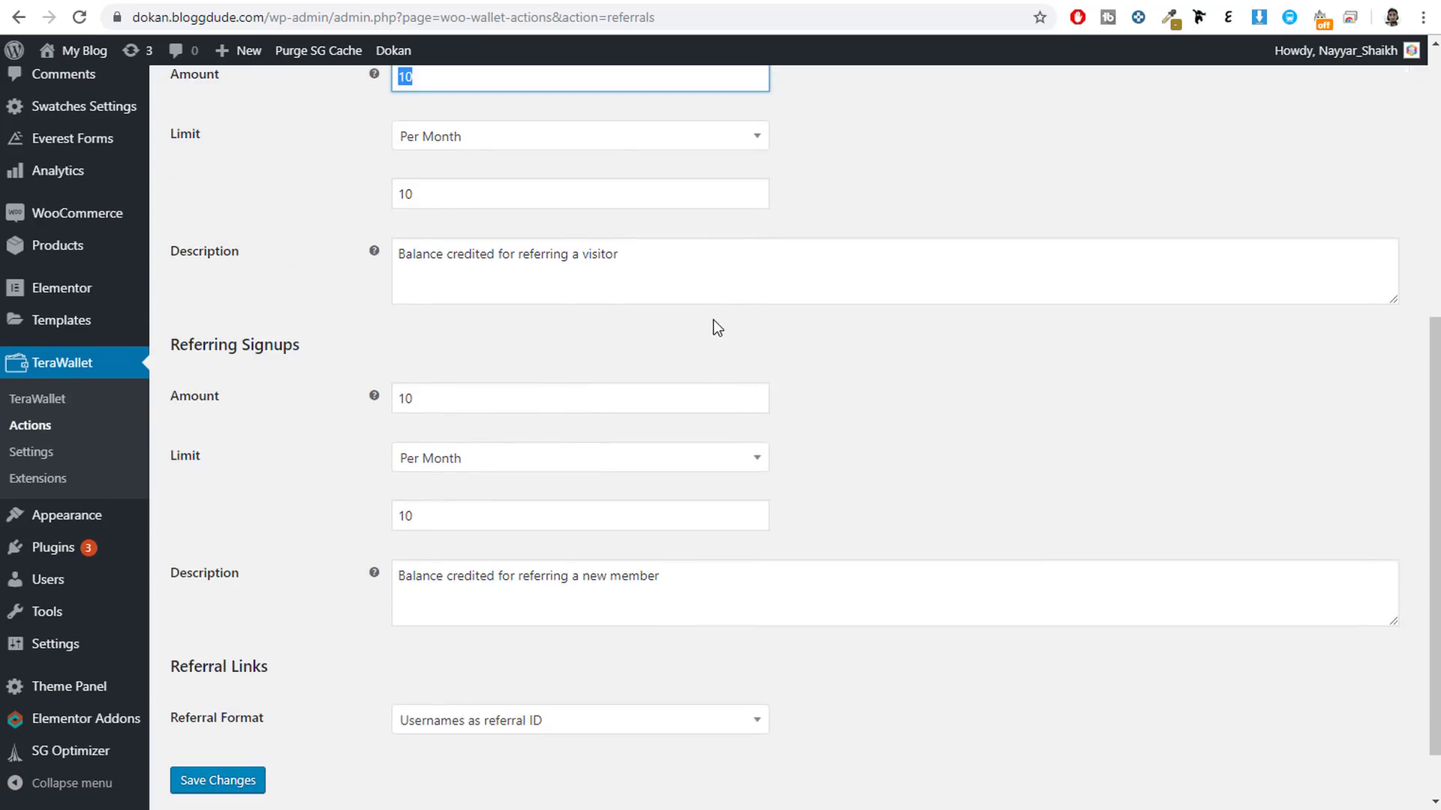
scroll(730, 313, up, 4)
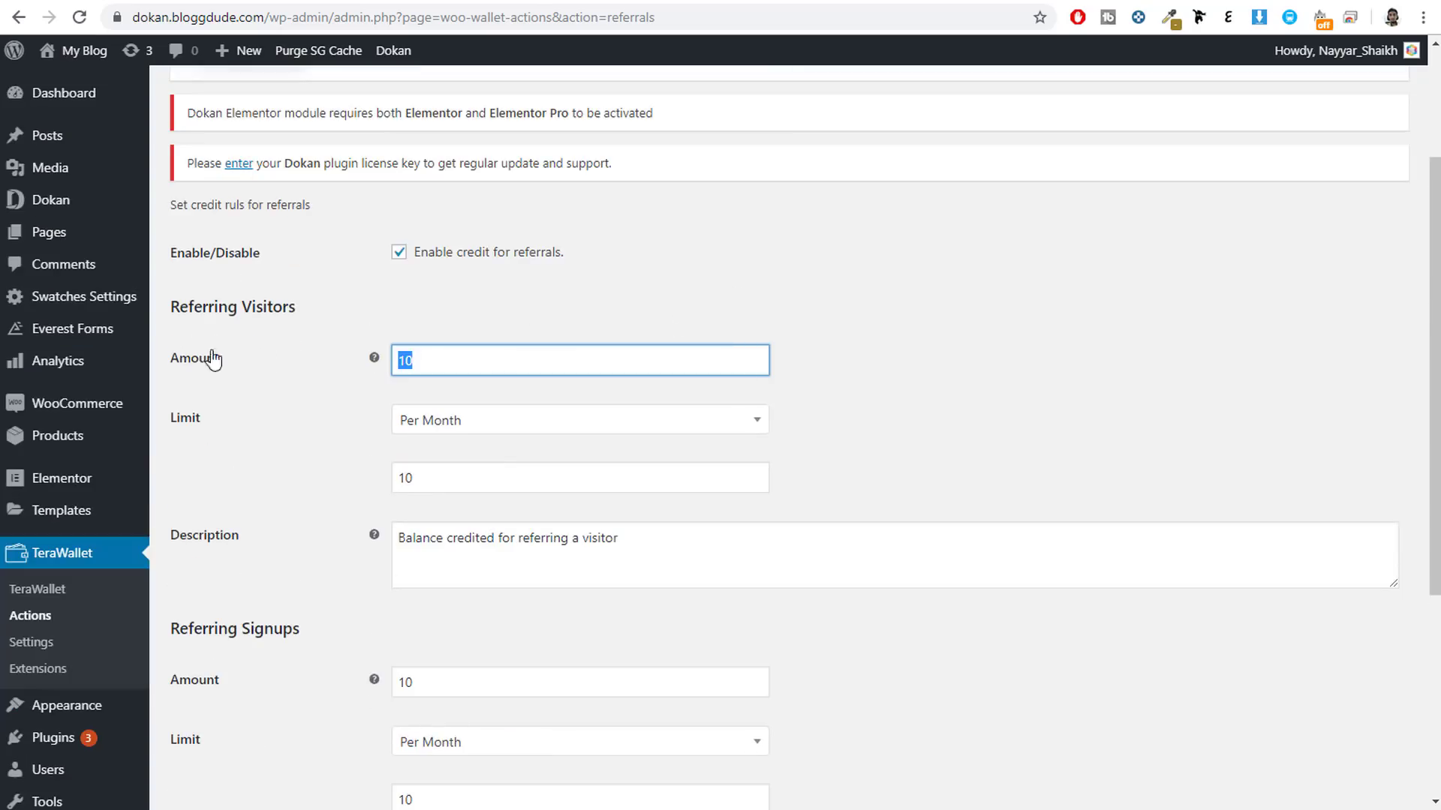
drag(321, 312, 173, 304)
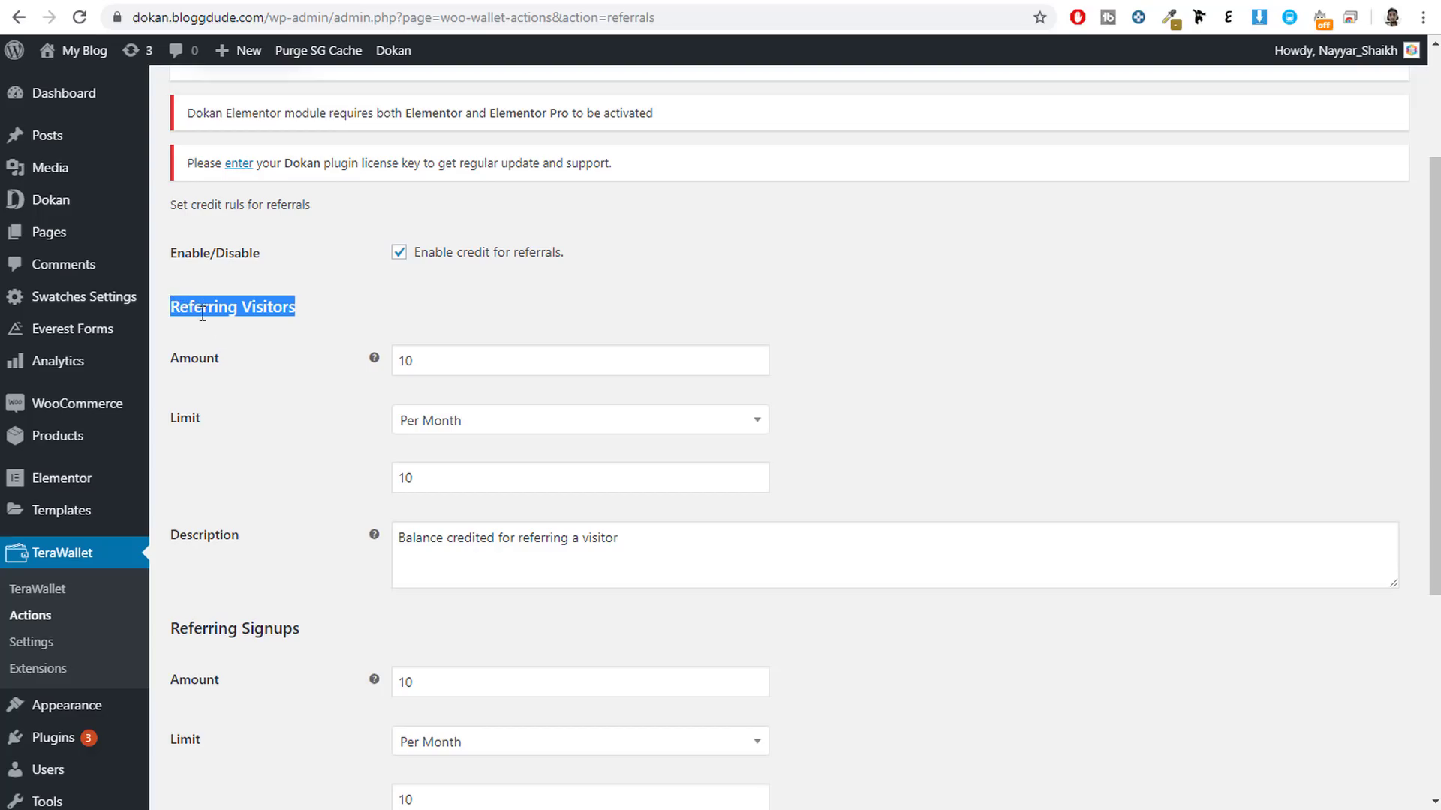
scroll(281, 365, down, 2)
drag(337, 453, 30, 426)
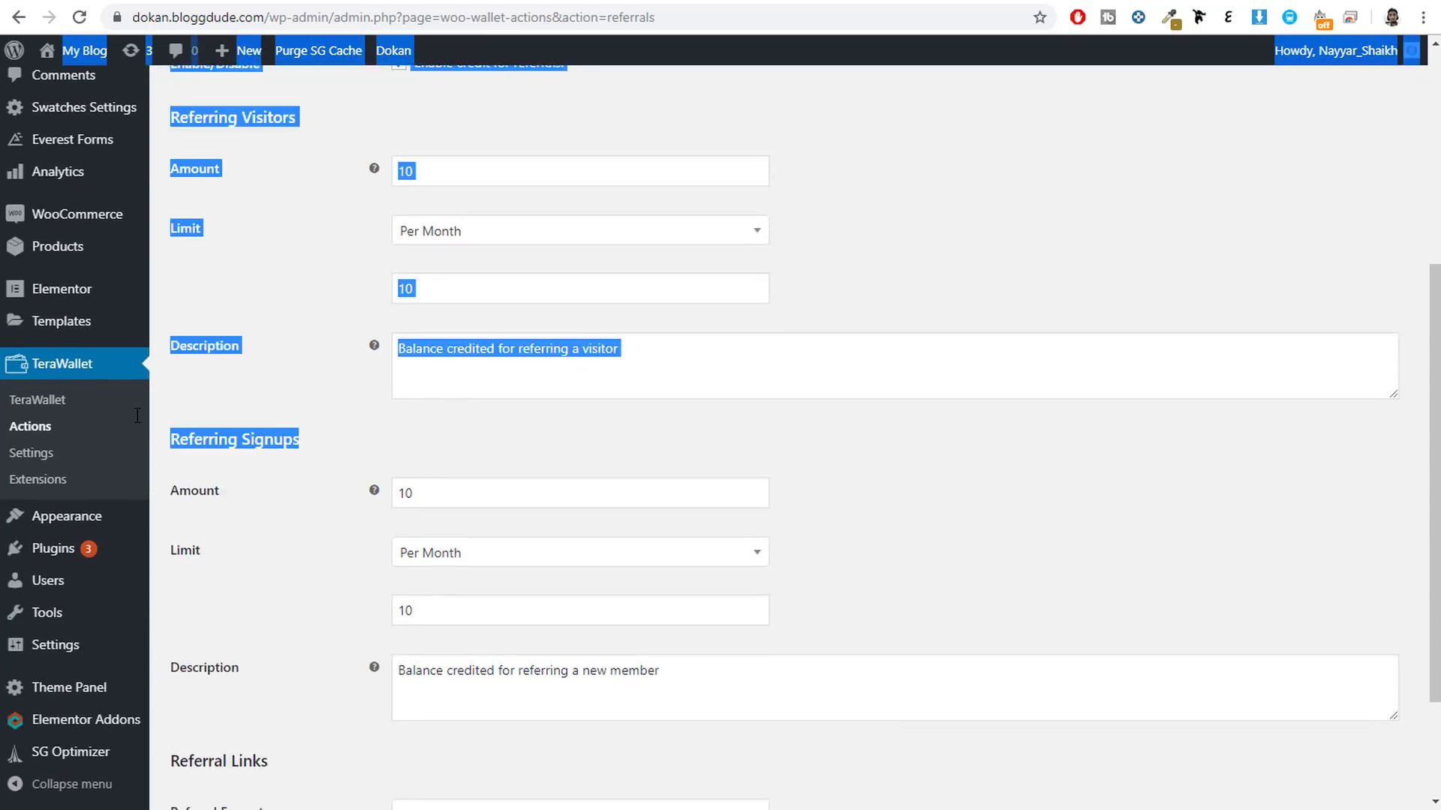
click(322, 417)
scroll(414, 341, up, 1)
- Set the Referring Visitors limit to No Limit and select its credit amount
click(486, 323)
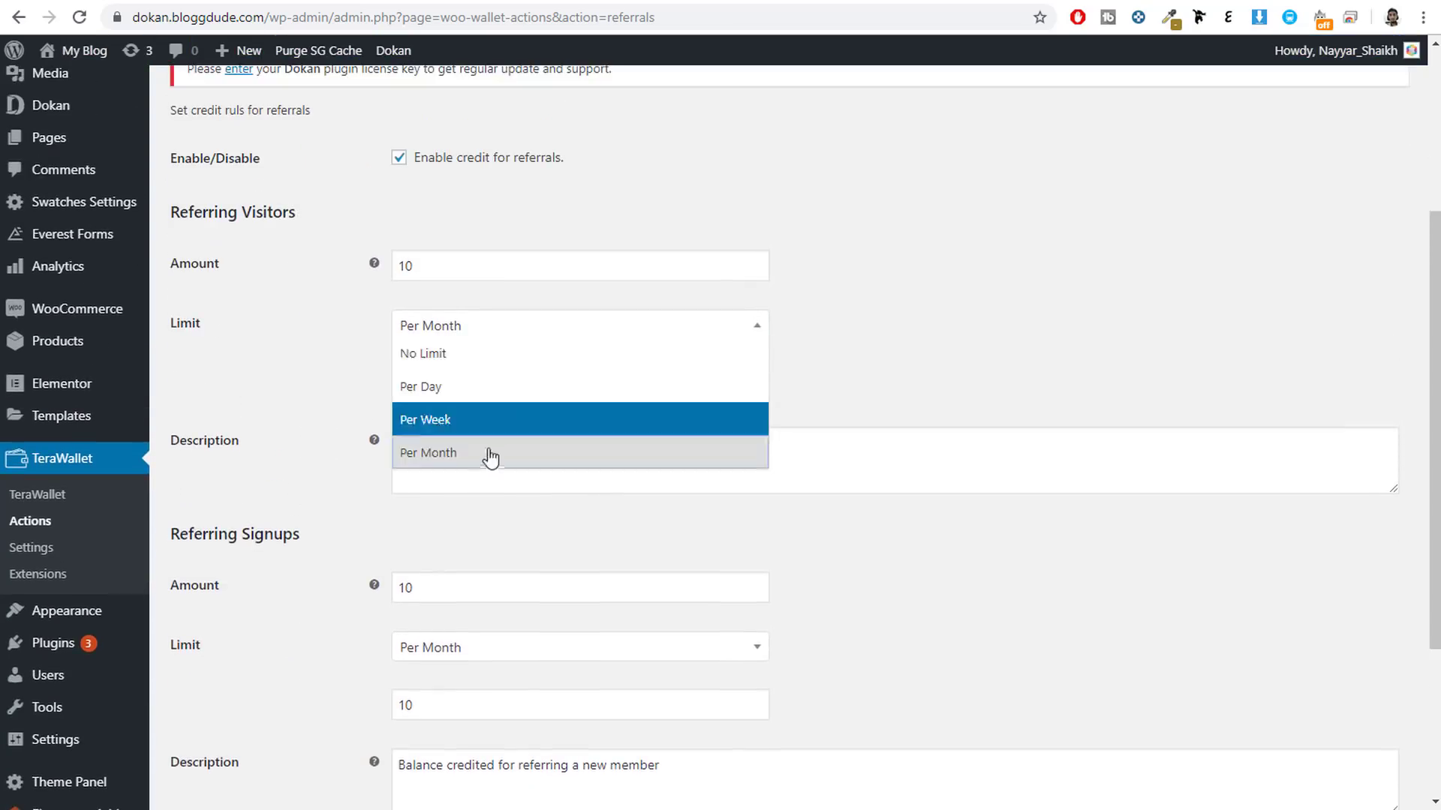
click(465, 356)
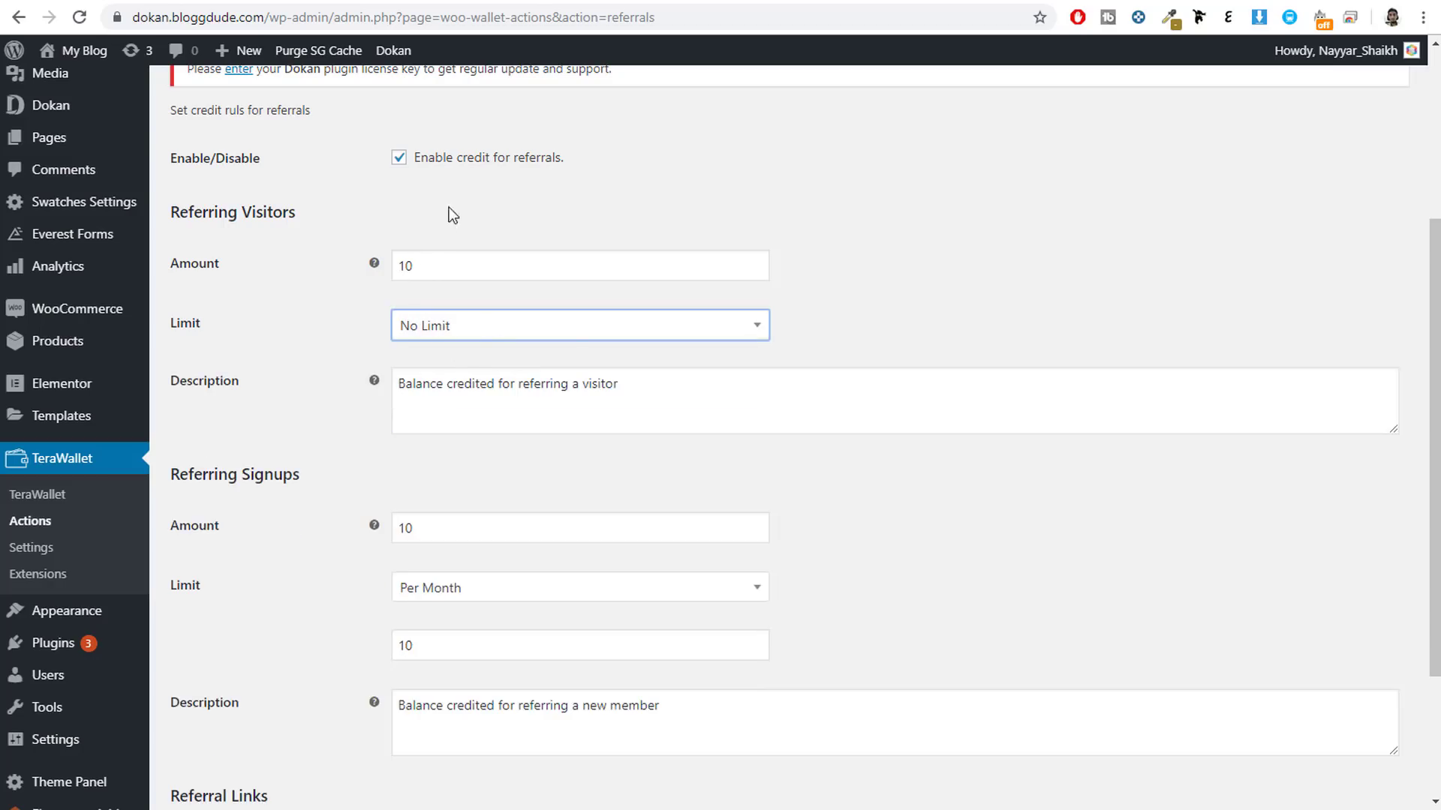
double_click(483, 269)
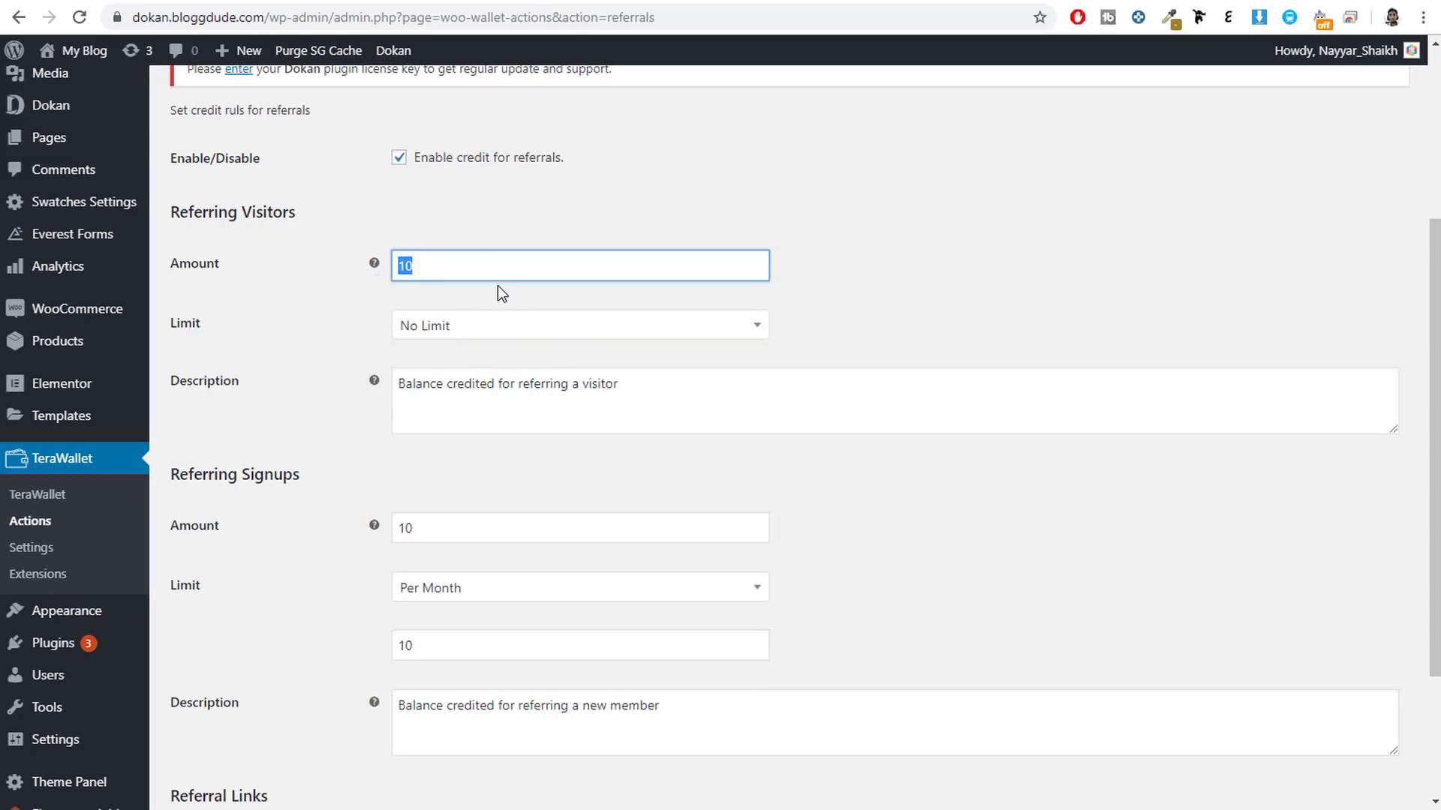
- Set the Referring Visitors amount to 0 and save the referral settings
text(0)
scroll(632, 362, down, 3)
drag(314, 281, 152, 267)
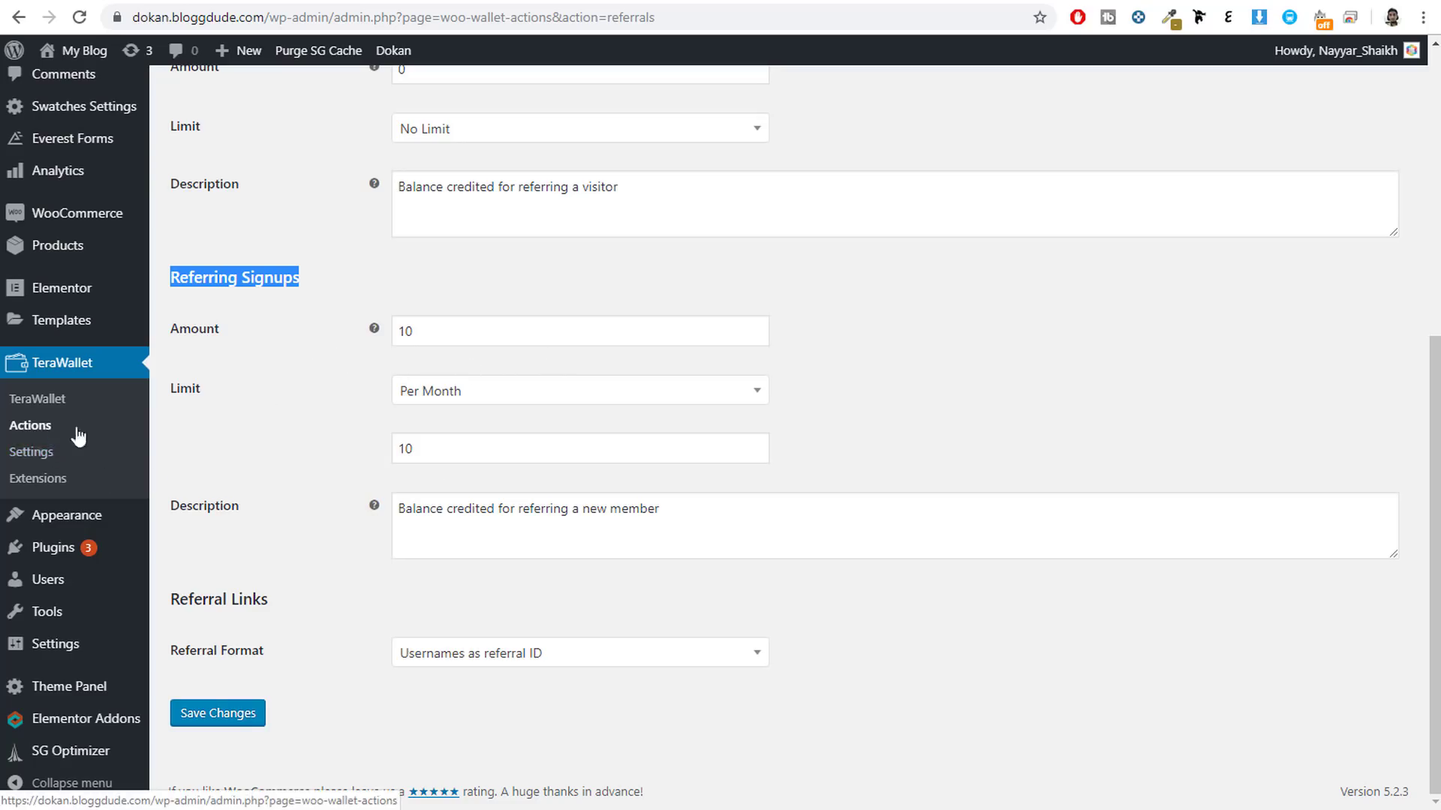
click(227, 720)
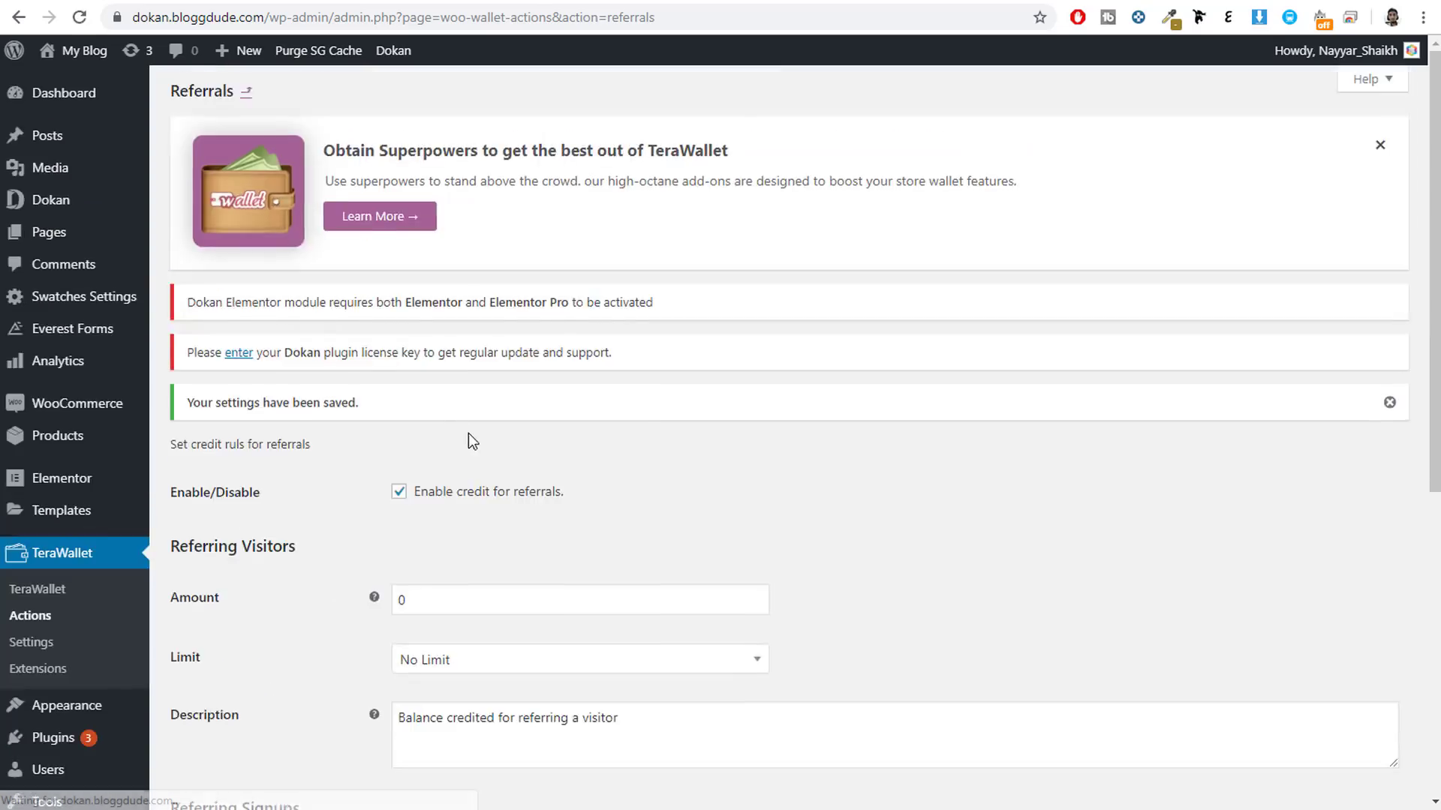
- Review the credit amount and monthly limit in the Referring Signups section
scroll(485, 444, down, 10)
click(425, 389)
double_click(420, 388)
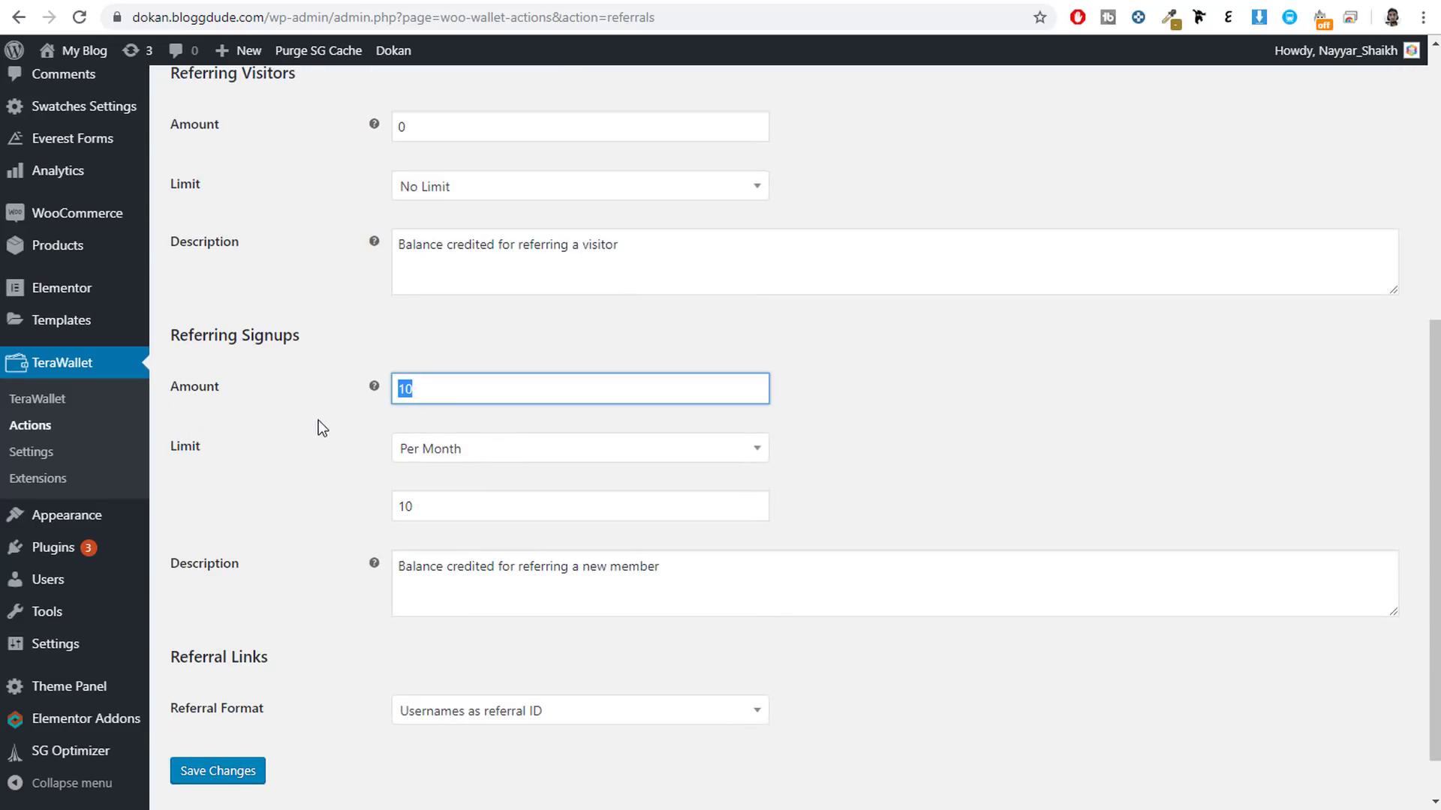
double_click(466, 507)
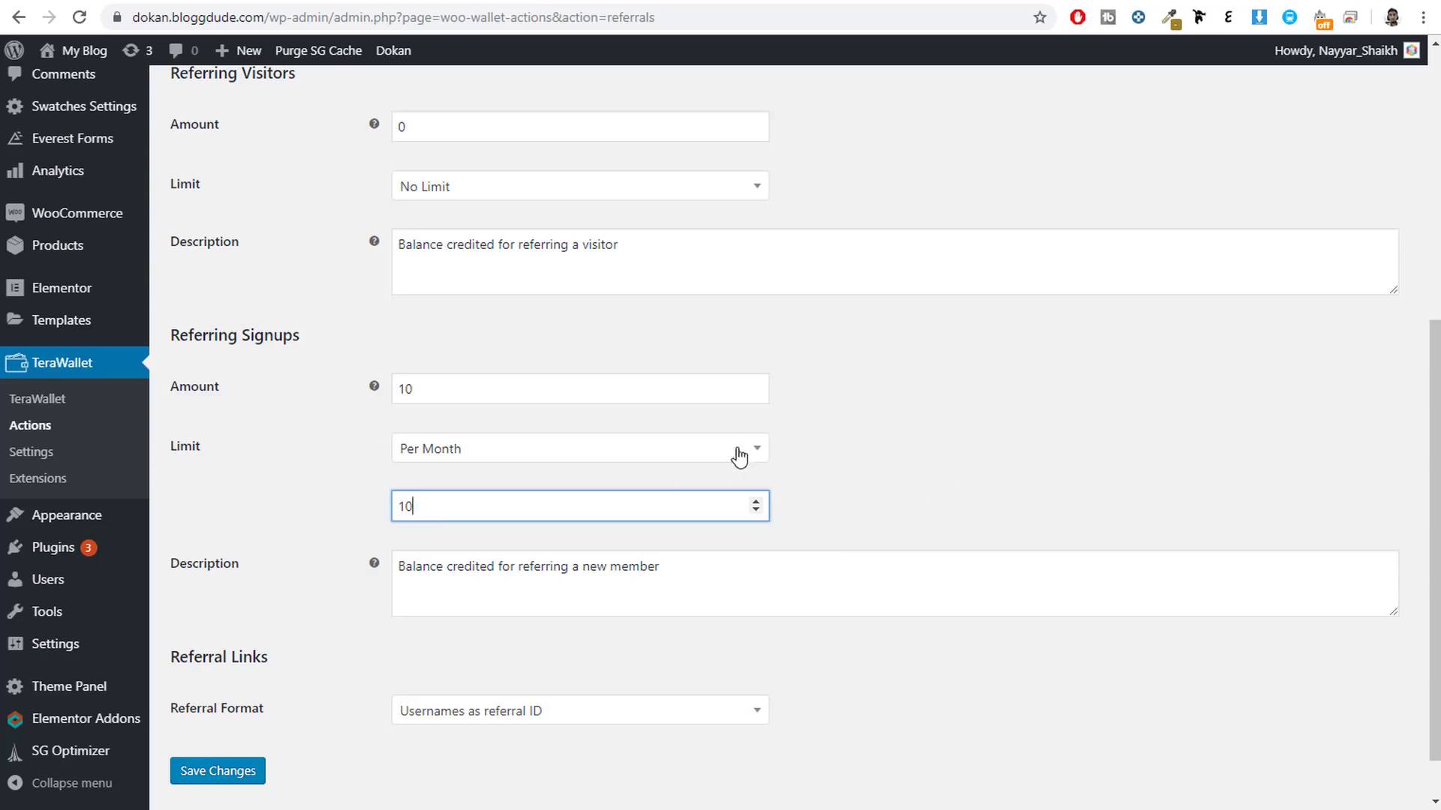
double_click(437, 389)
scroll(307, 675, down, 1)
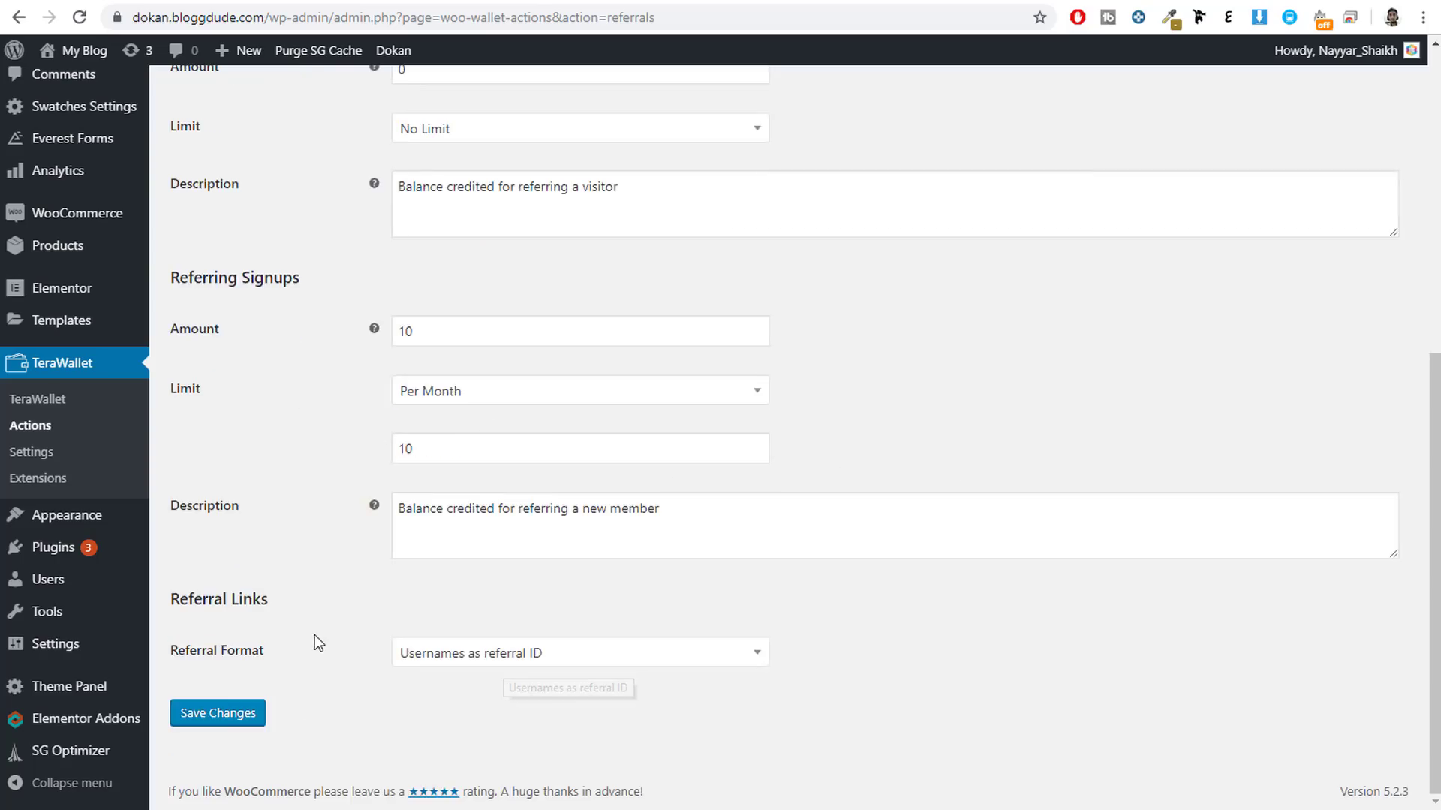
- Check the referral format options, keep Usernames as referral ID, and save the referral settings
drag(286, 665, 169, 653)
click(489, 660)
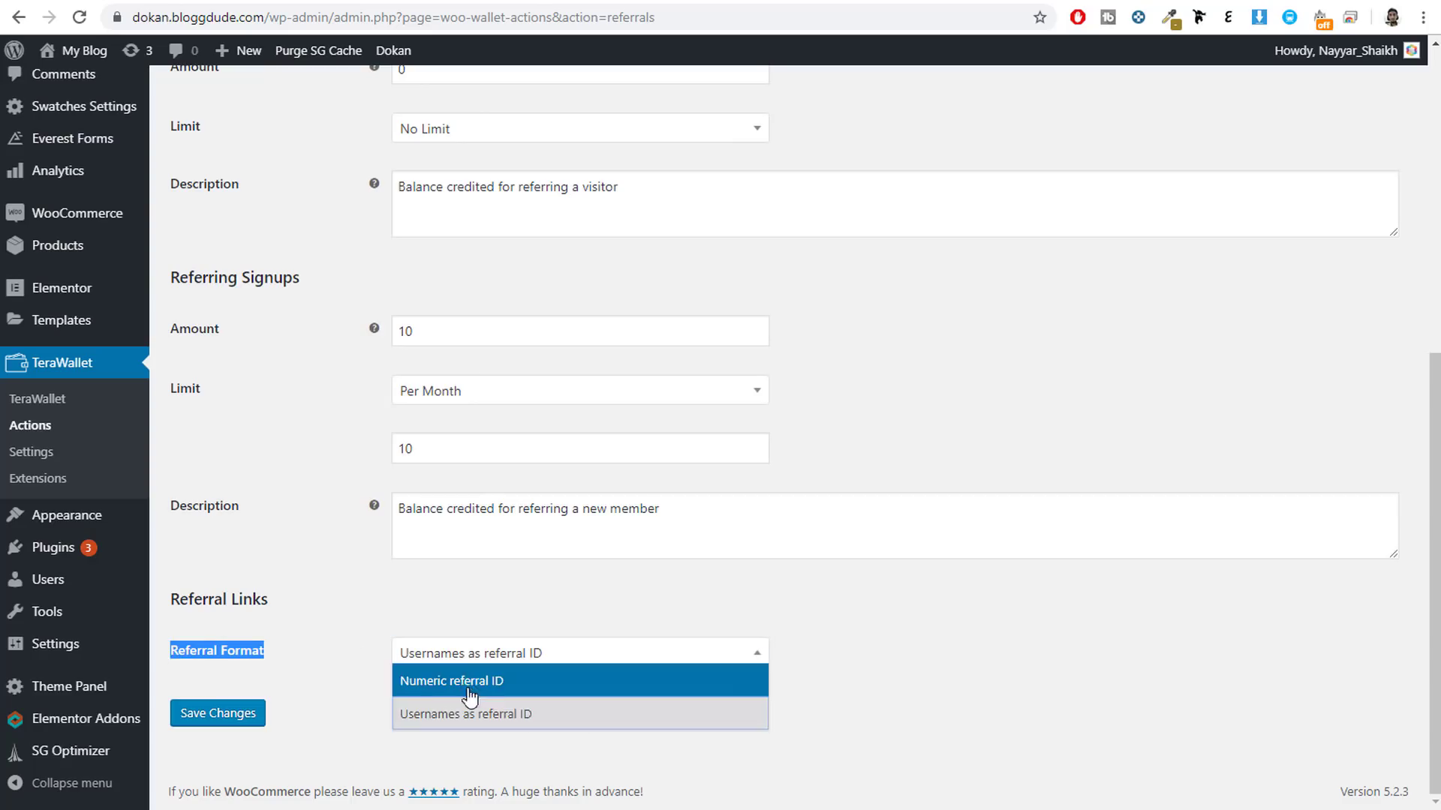
click(928, 619)
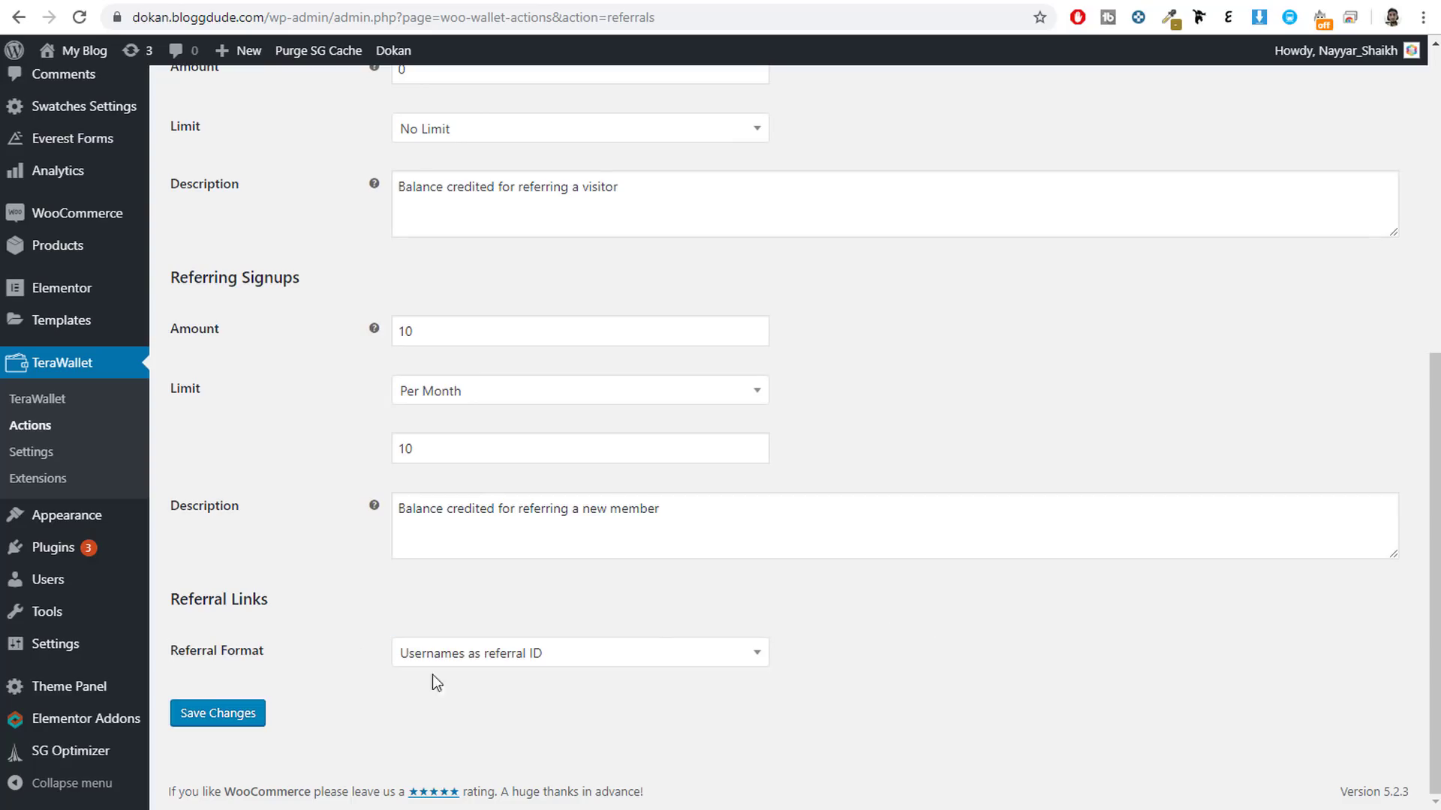
click(225, 714)
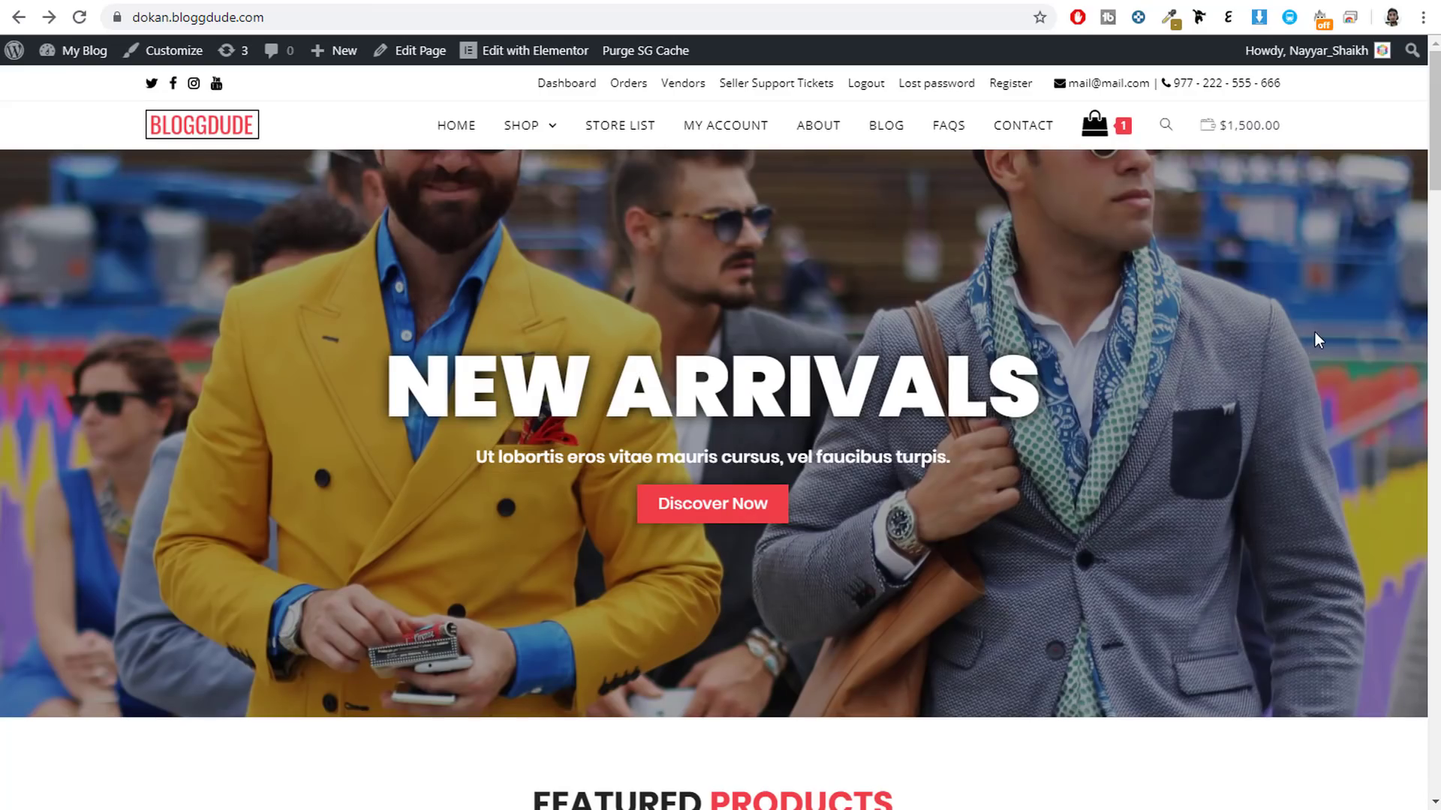
- Open the Referrals section of My Wallet in the storefront account and examine the referral URL and statistics
click(718, 126)
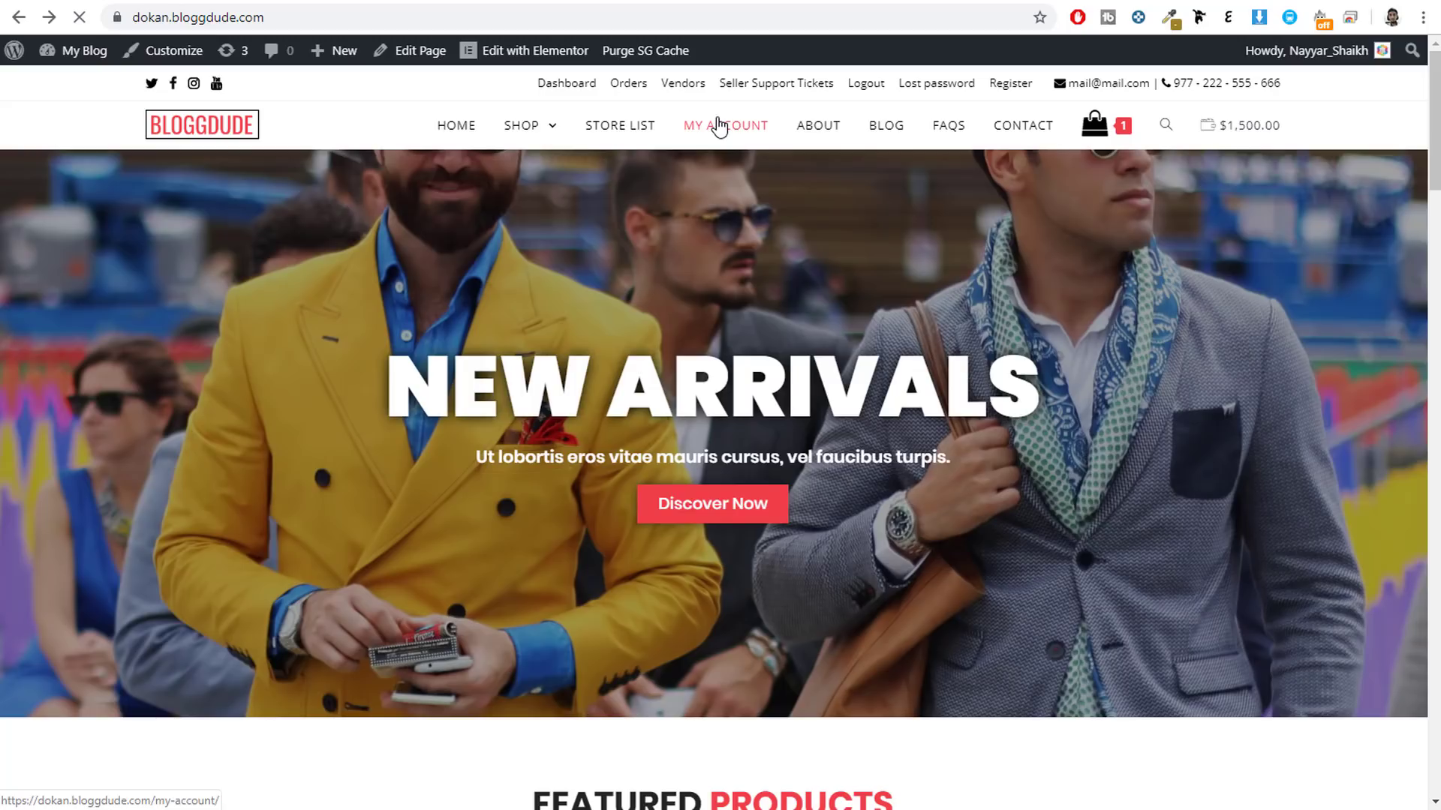
scroll(363, 412, down, 3)
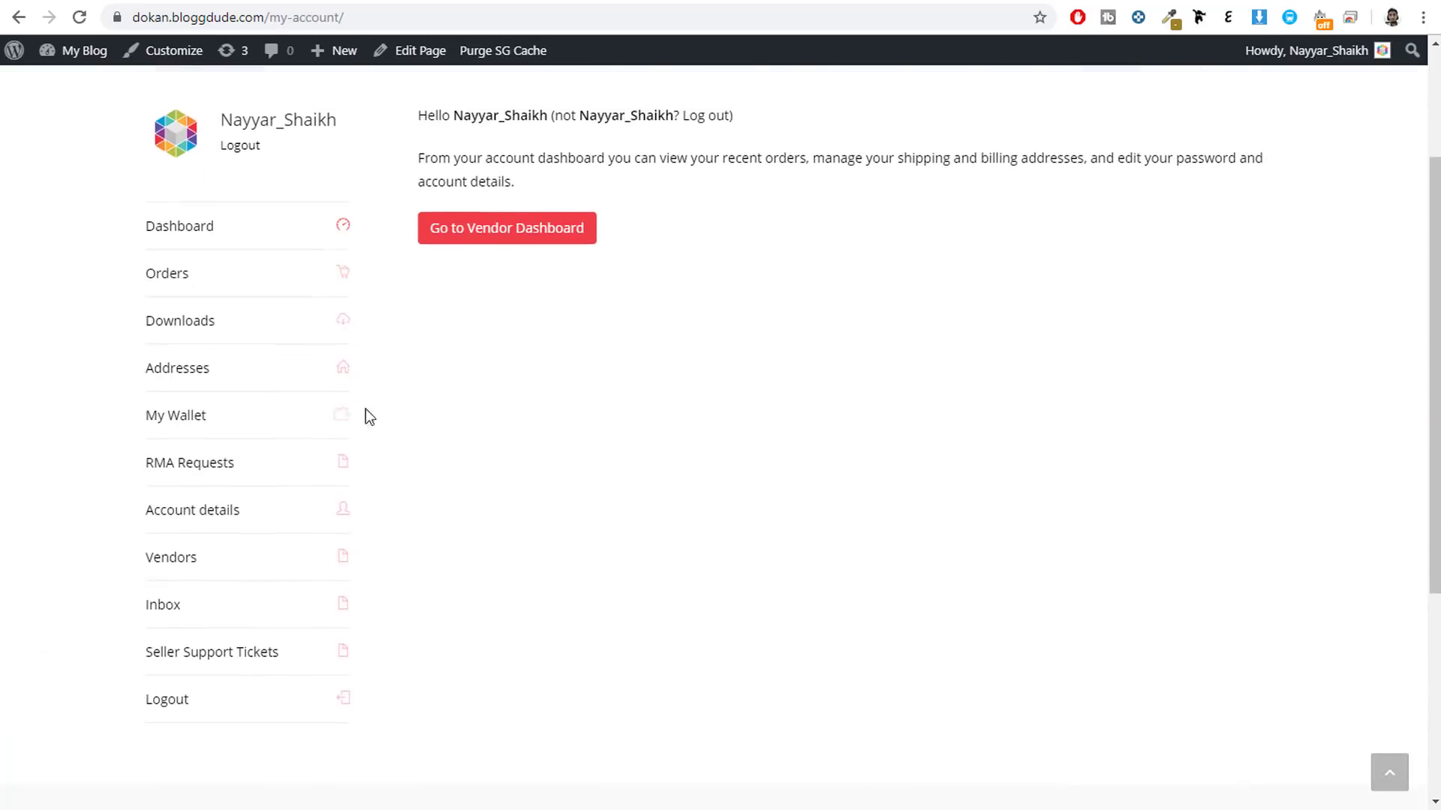
click(186, 417)
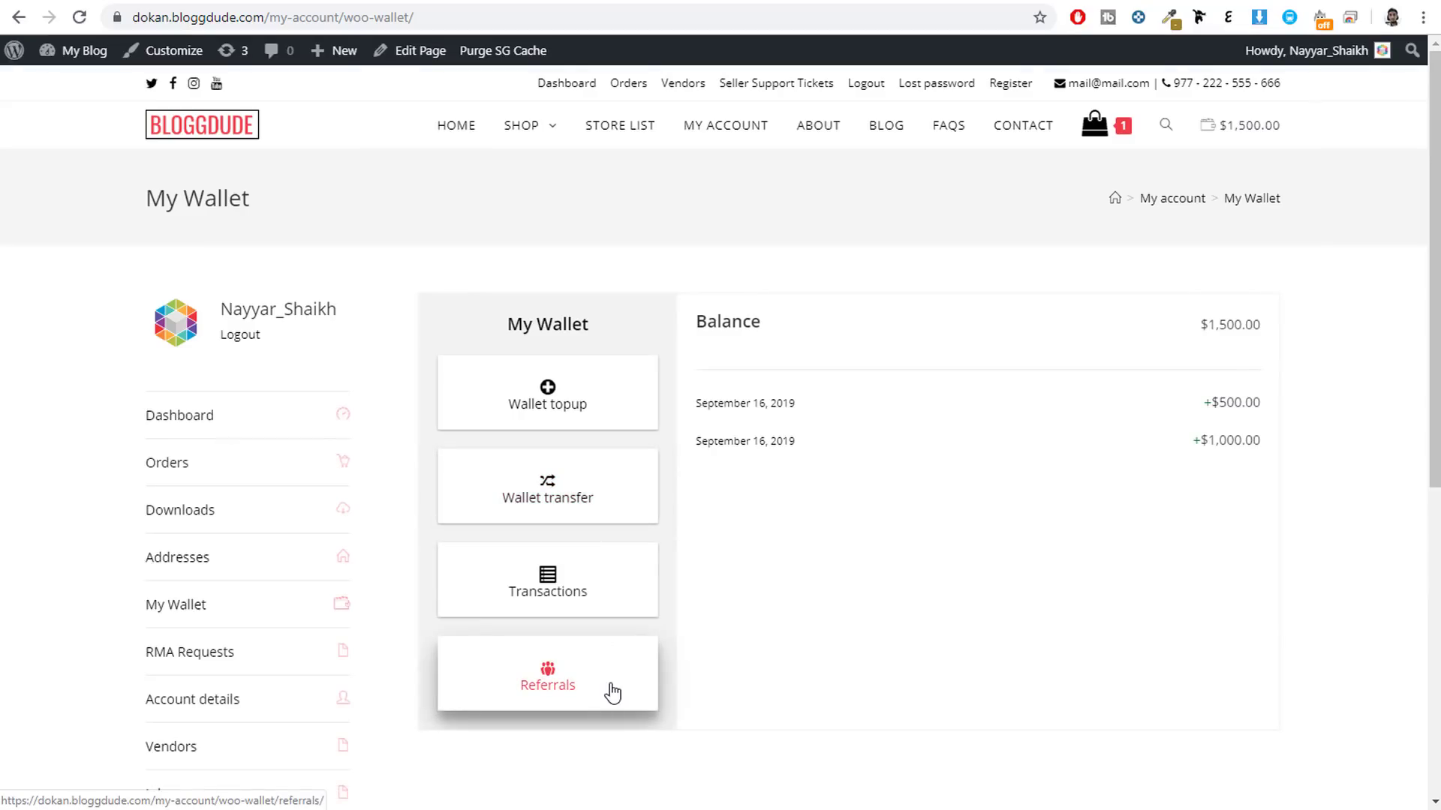
click(612, 693)
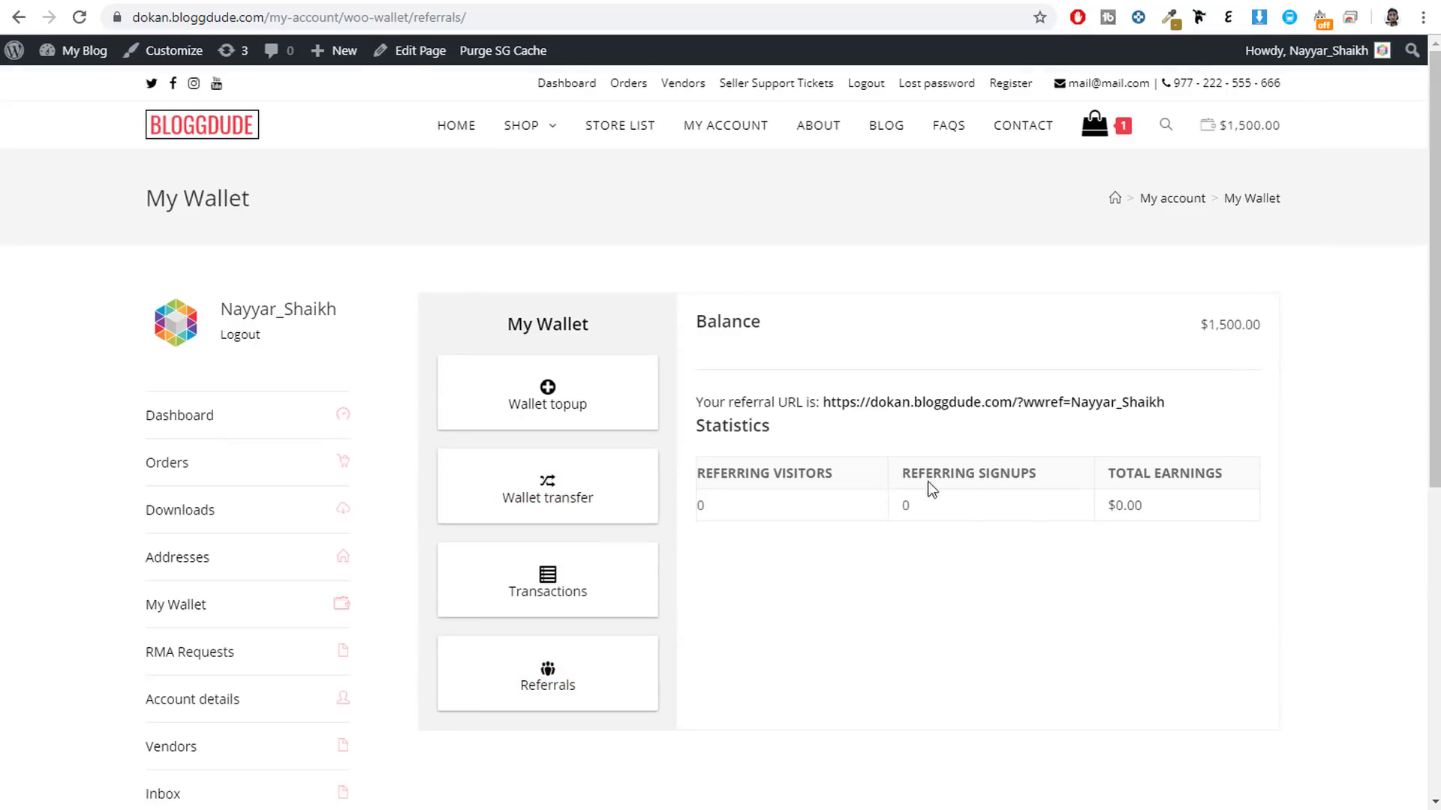
drag(1166, 404, 829, 390)
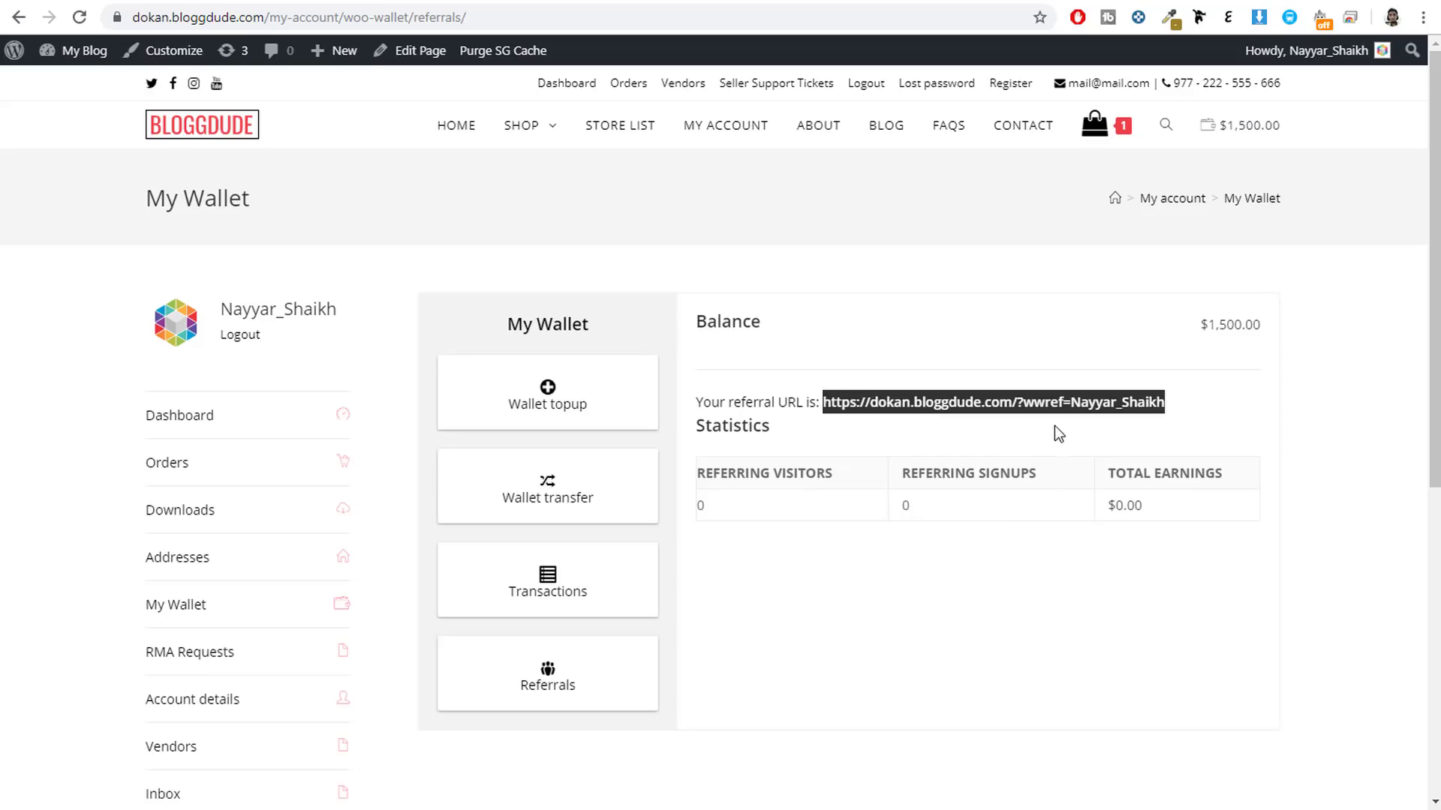
click(973, 496)
drag(1184, 419, 825, 403)
click(969, 432)
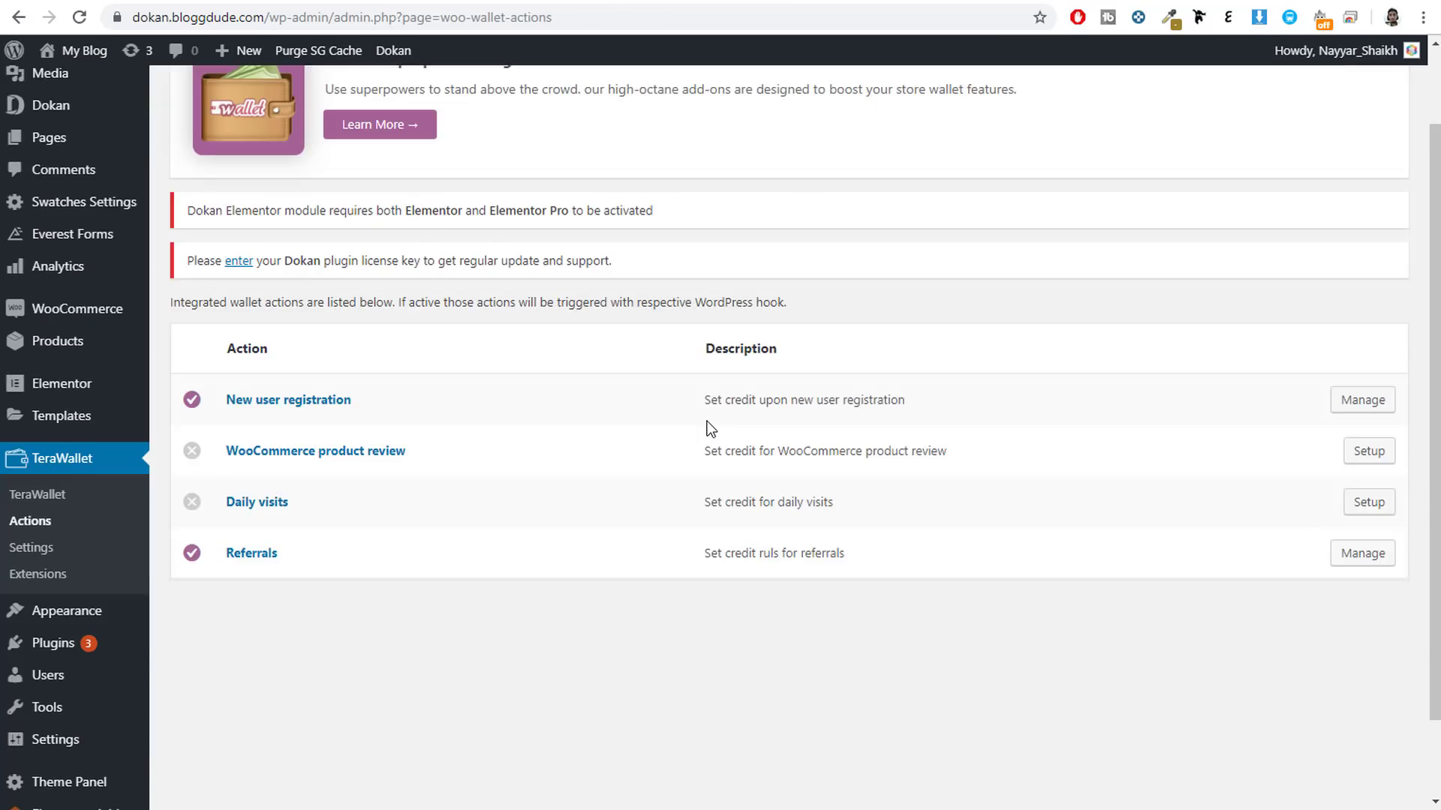
- Open the WooCommerce product review action and examine its credit settings
click(326, 459)
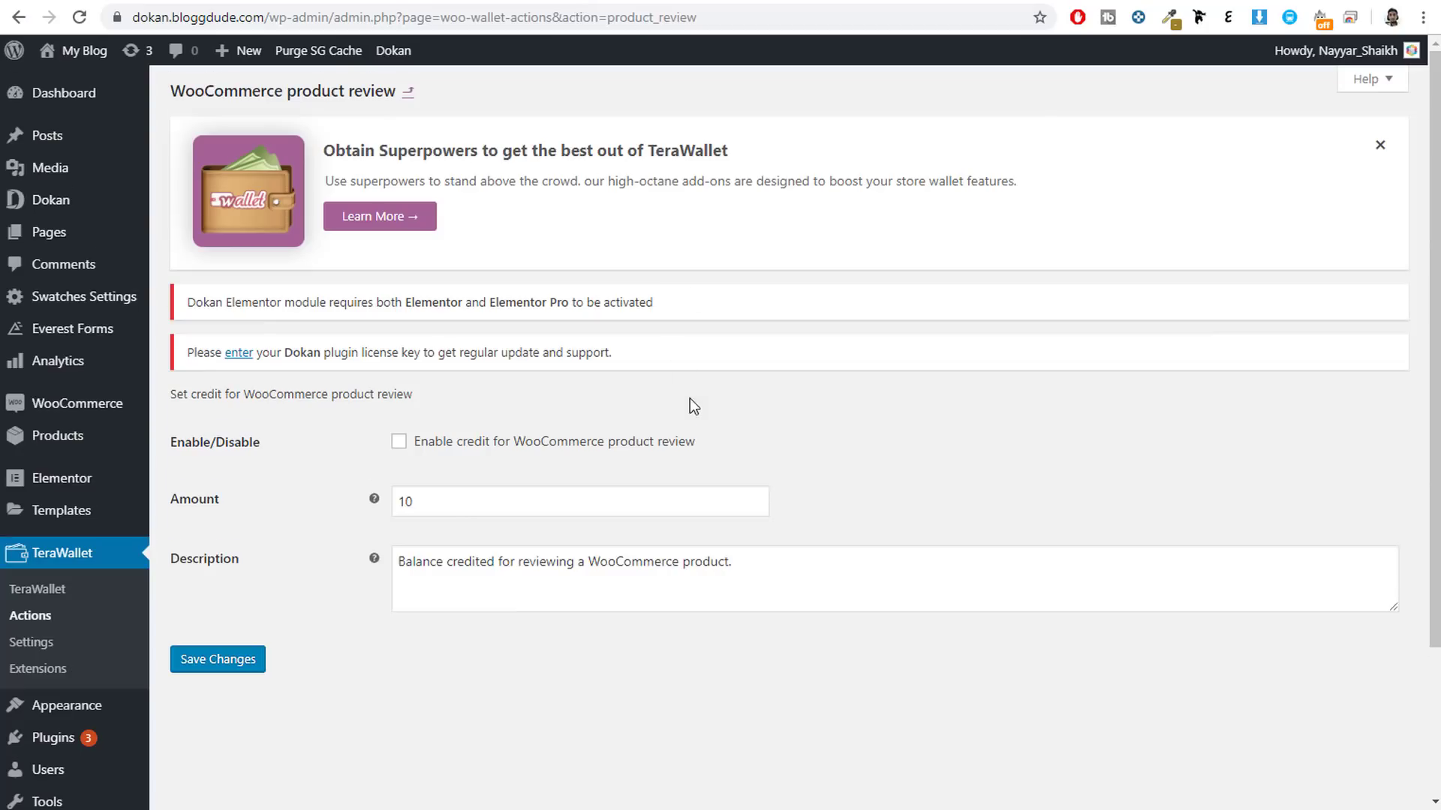
scroll(694, 406, down, 3)
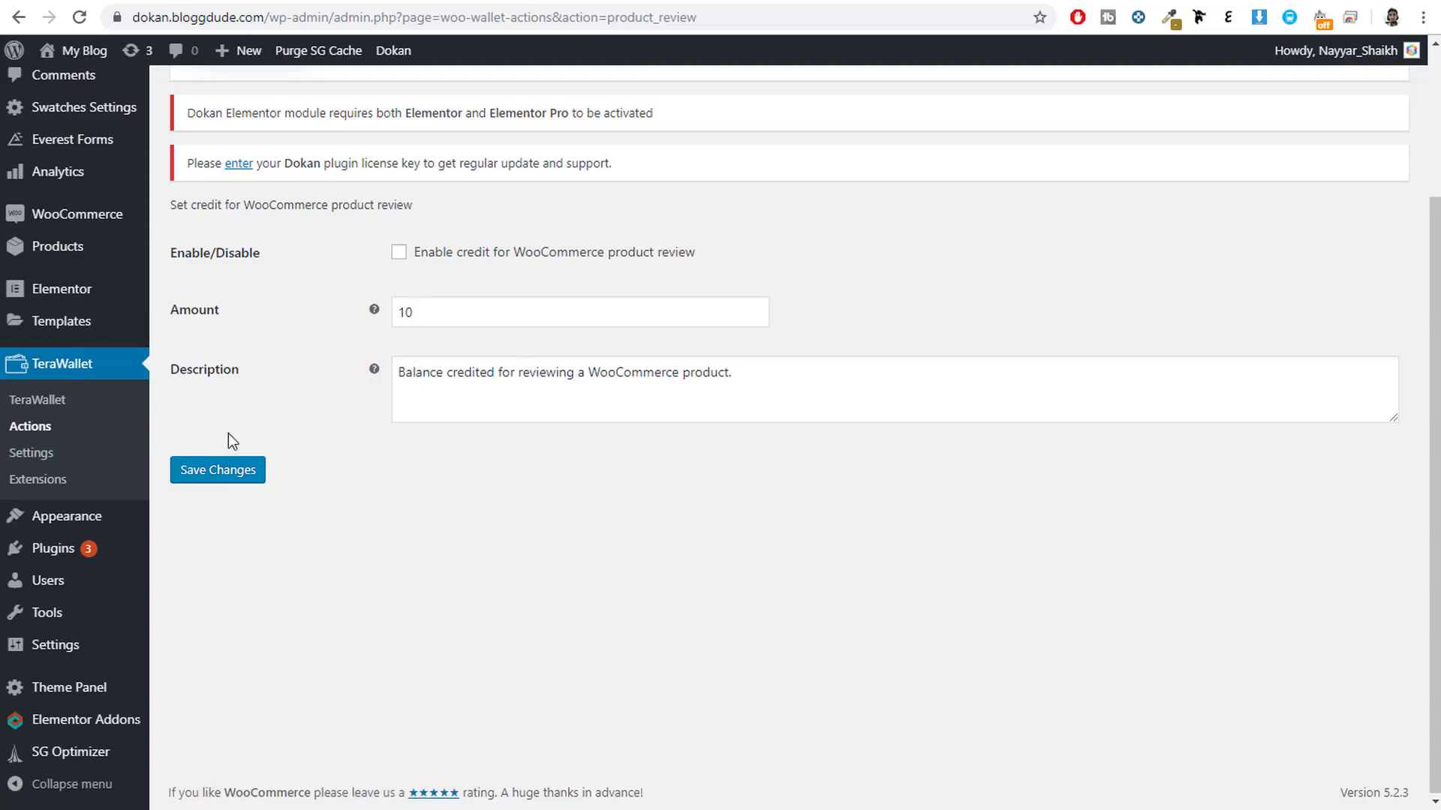
- Change the Rechargeable Product Title in the TeraWallet general settings to "Recharge Wallet"
click(31, 453)
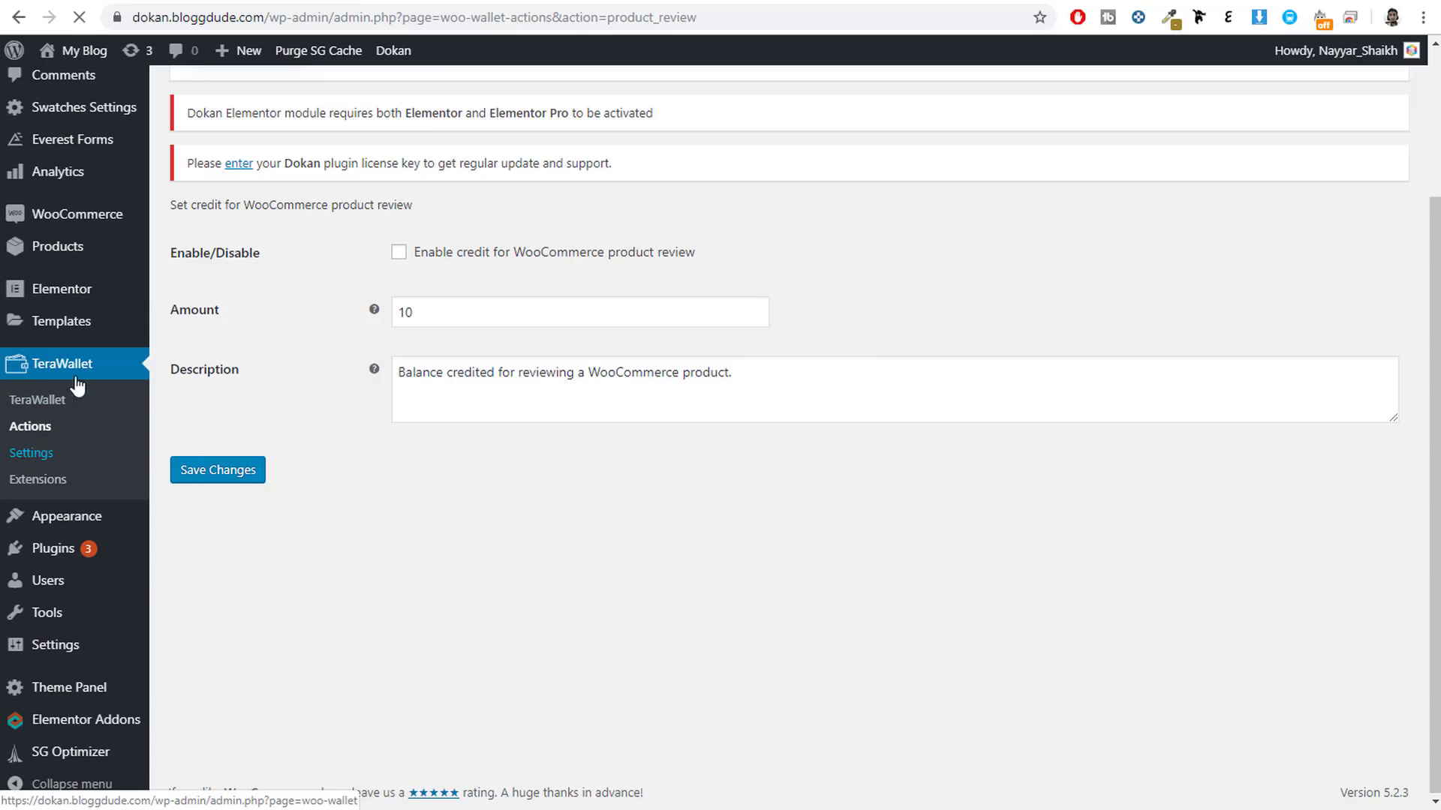
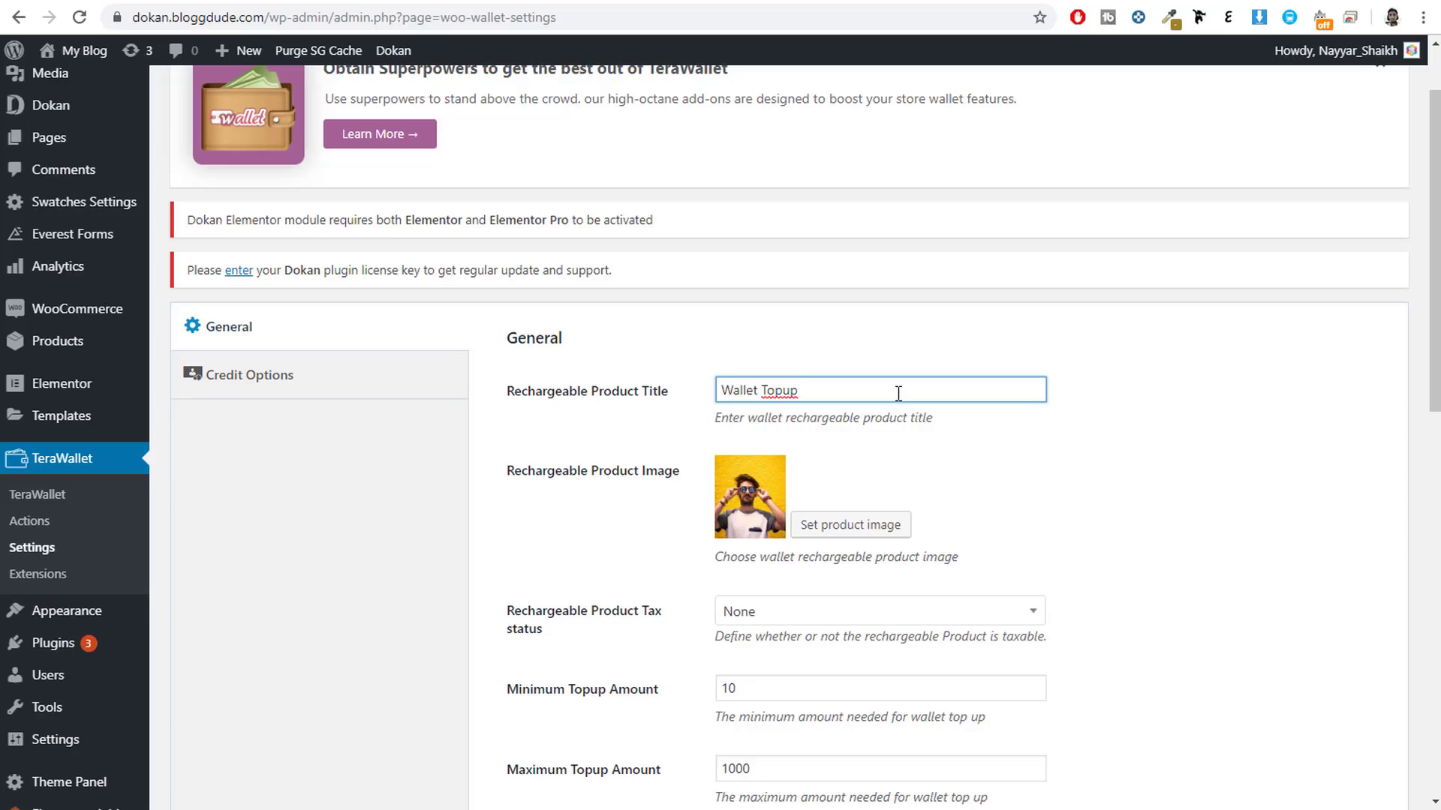
key(ctrl+a)
text(Recharge Wa)
scroll(980, 424, down, 1)
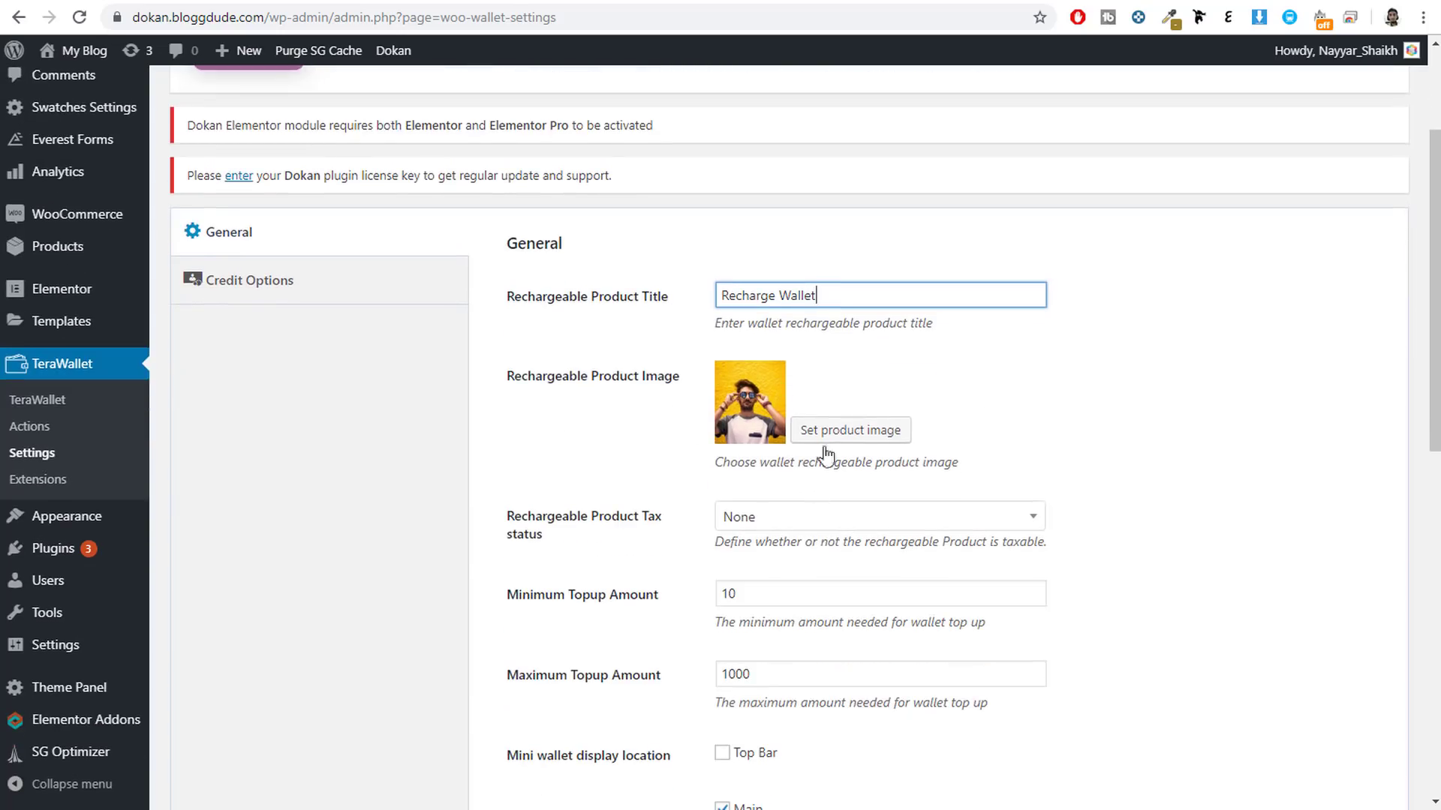
- Check the rechargeable product tax status options and the minimum and maximum topup amounts
scroll(1245, 443, down, 2)
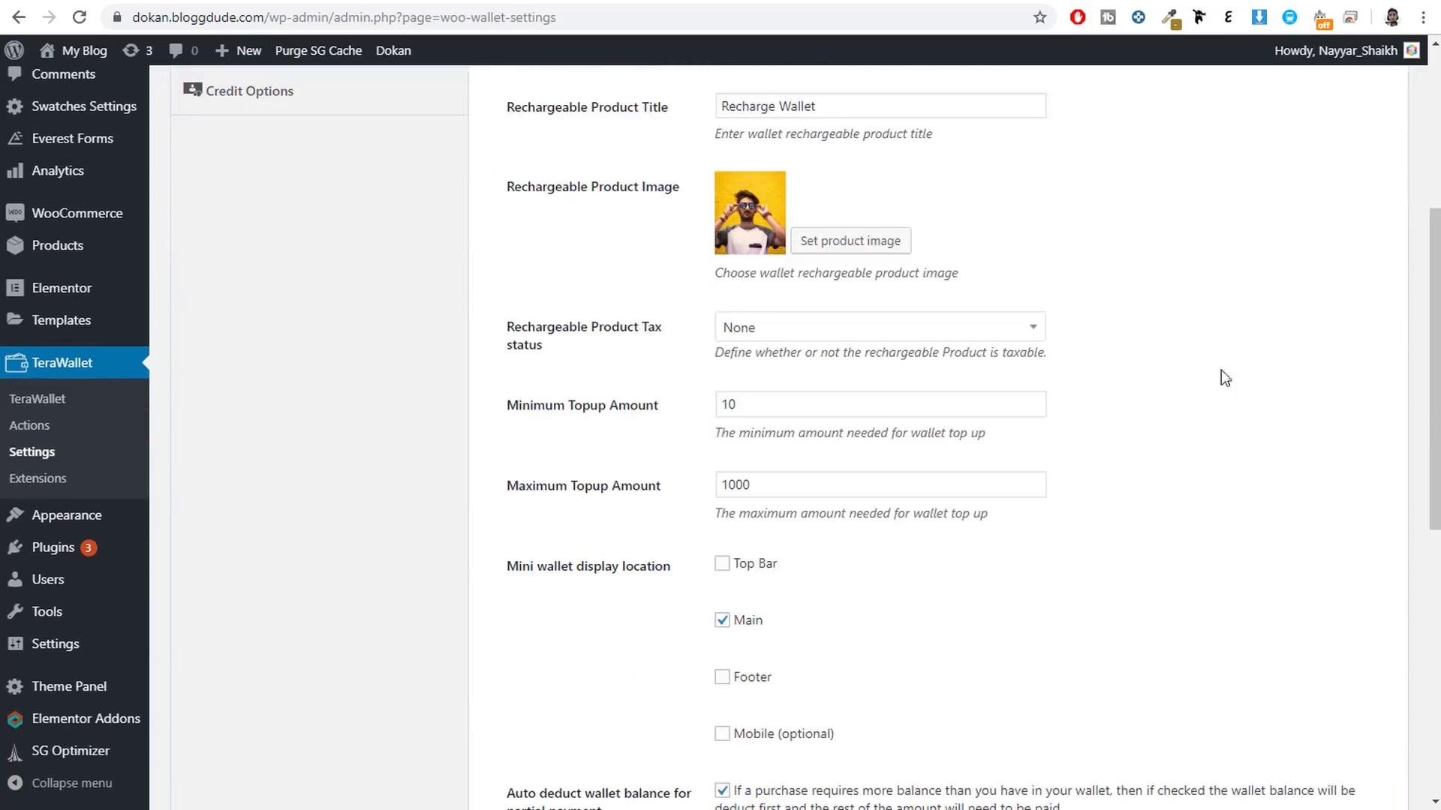
click(863, 326)
click(820, 386)
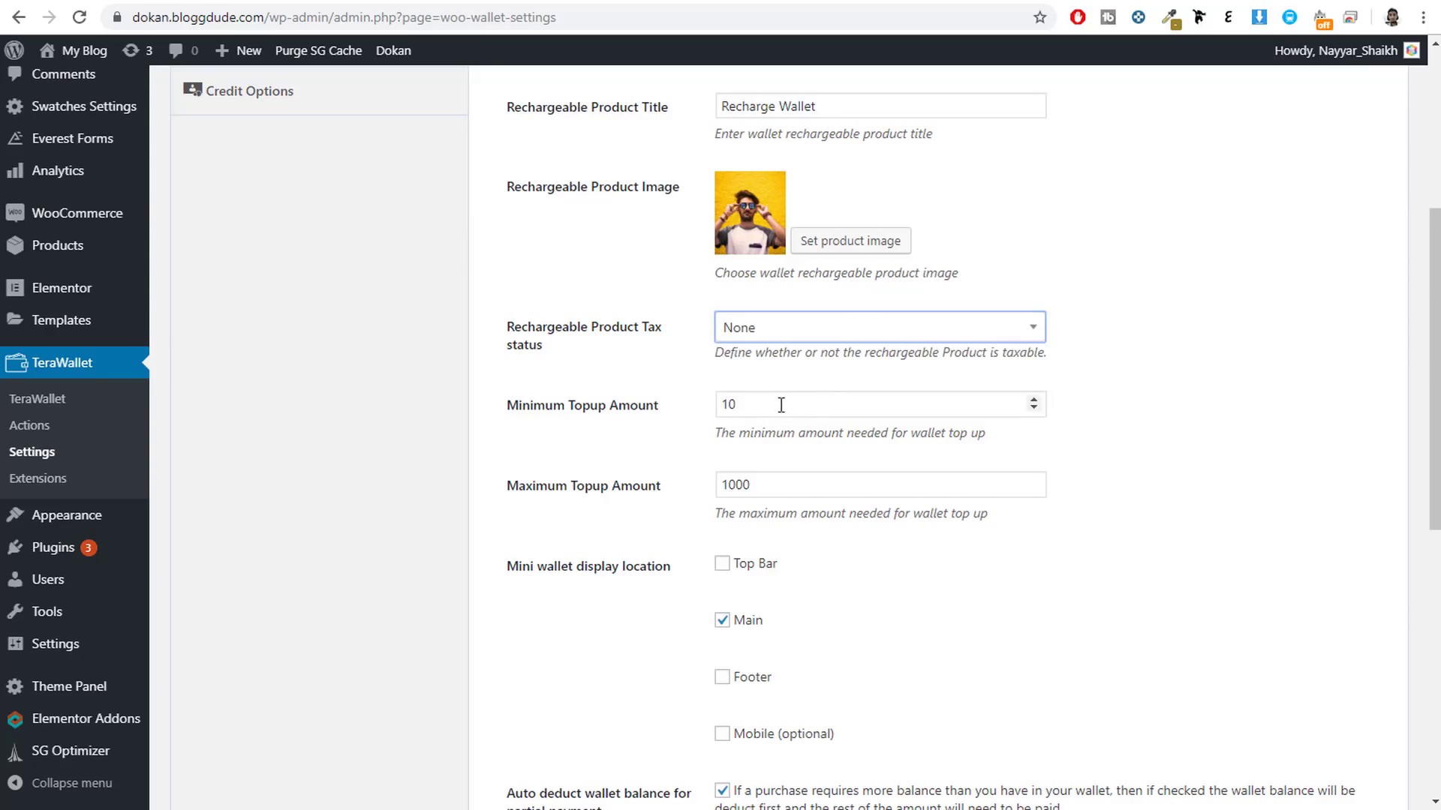
drag(506, 405, 668, 399)
drag(673, 508, 515, 483)
click(1106, 587)
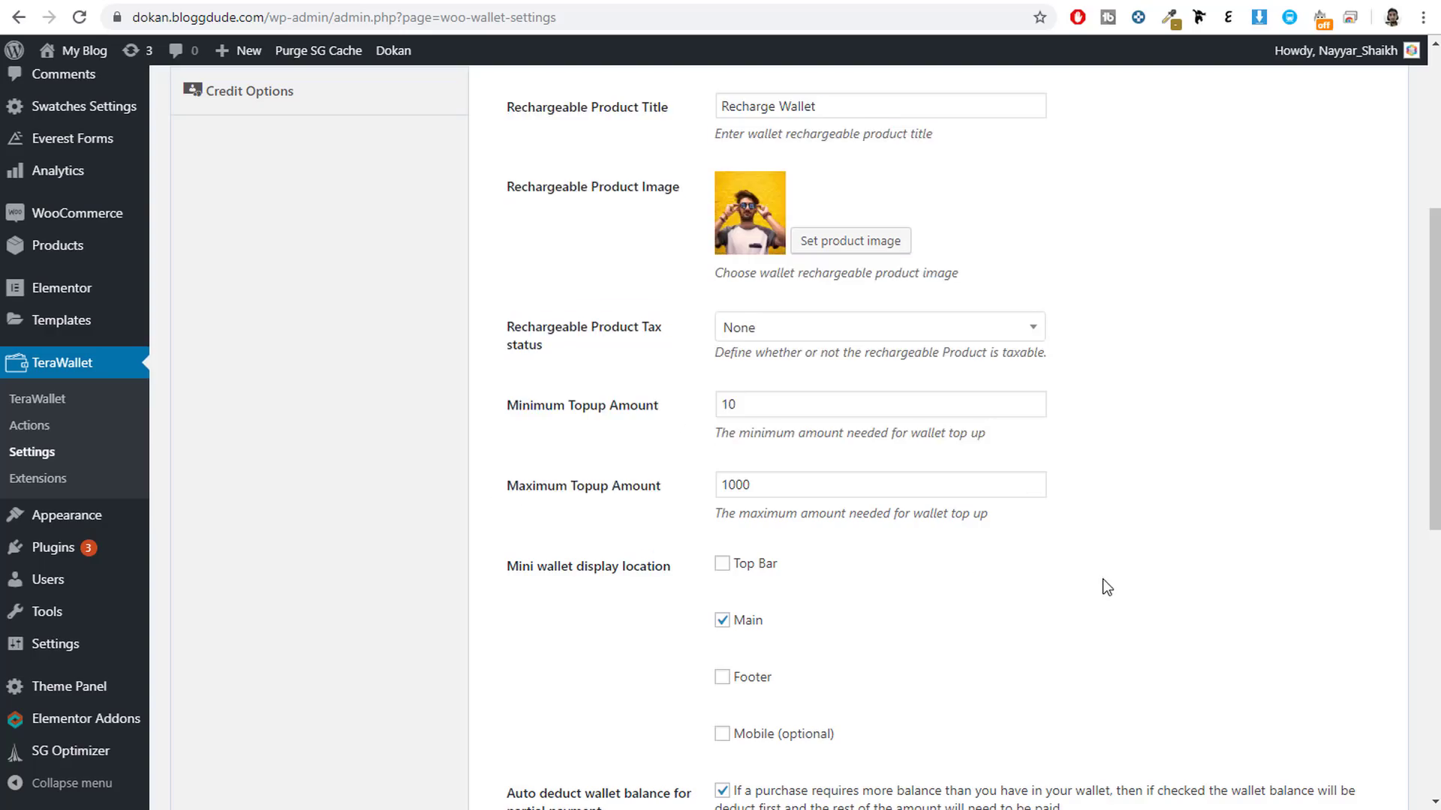
- Examine the mini wallet display location options and compare them with the top bar of the storefront
scroll(1080, 586, down, 3)
drag(670, 378, 529, 383)
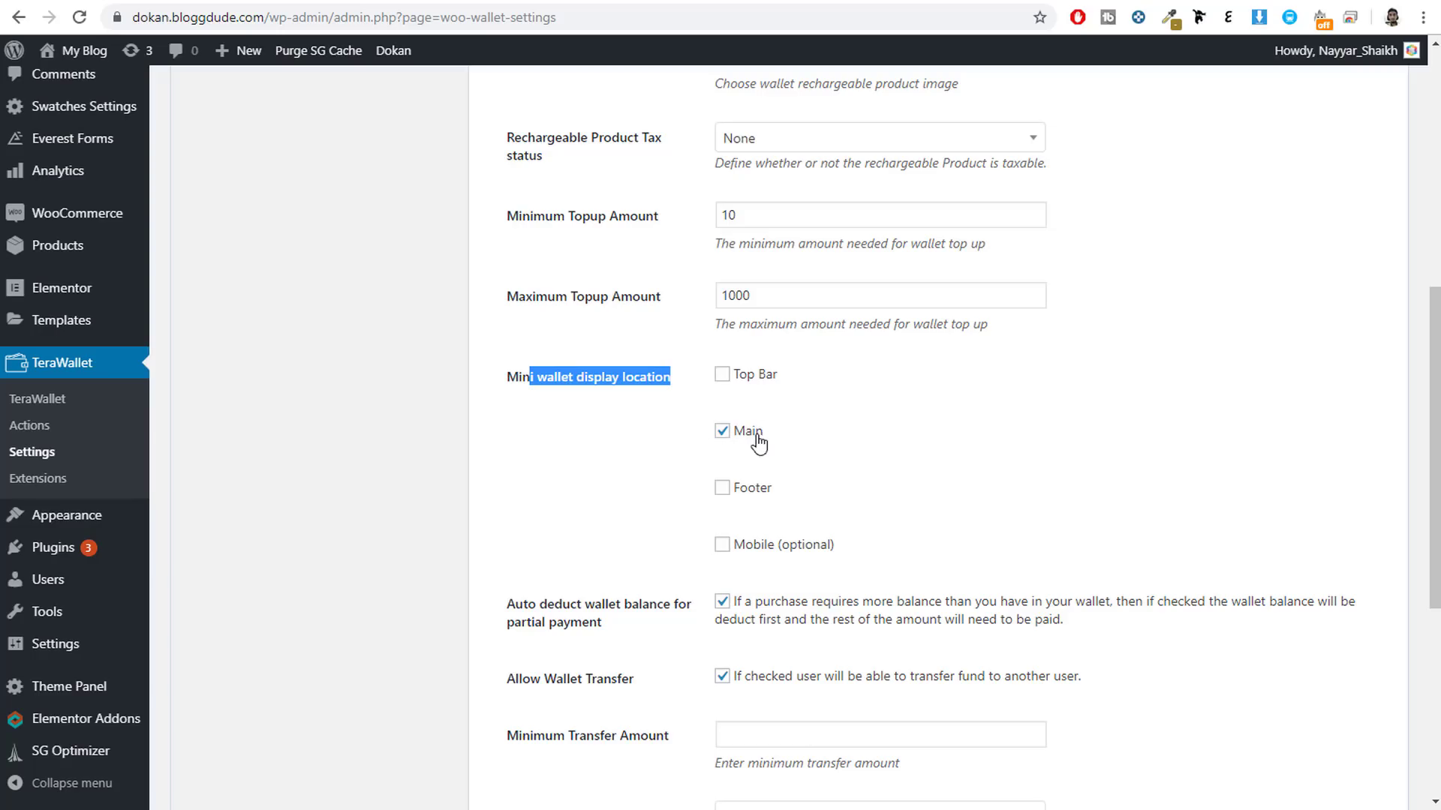
click(788, 439)
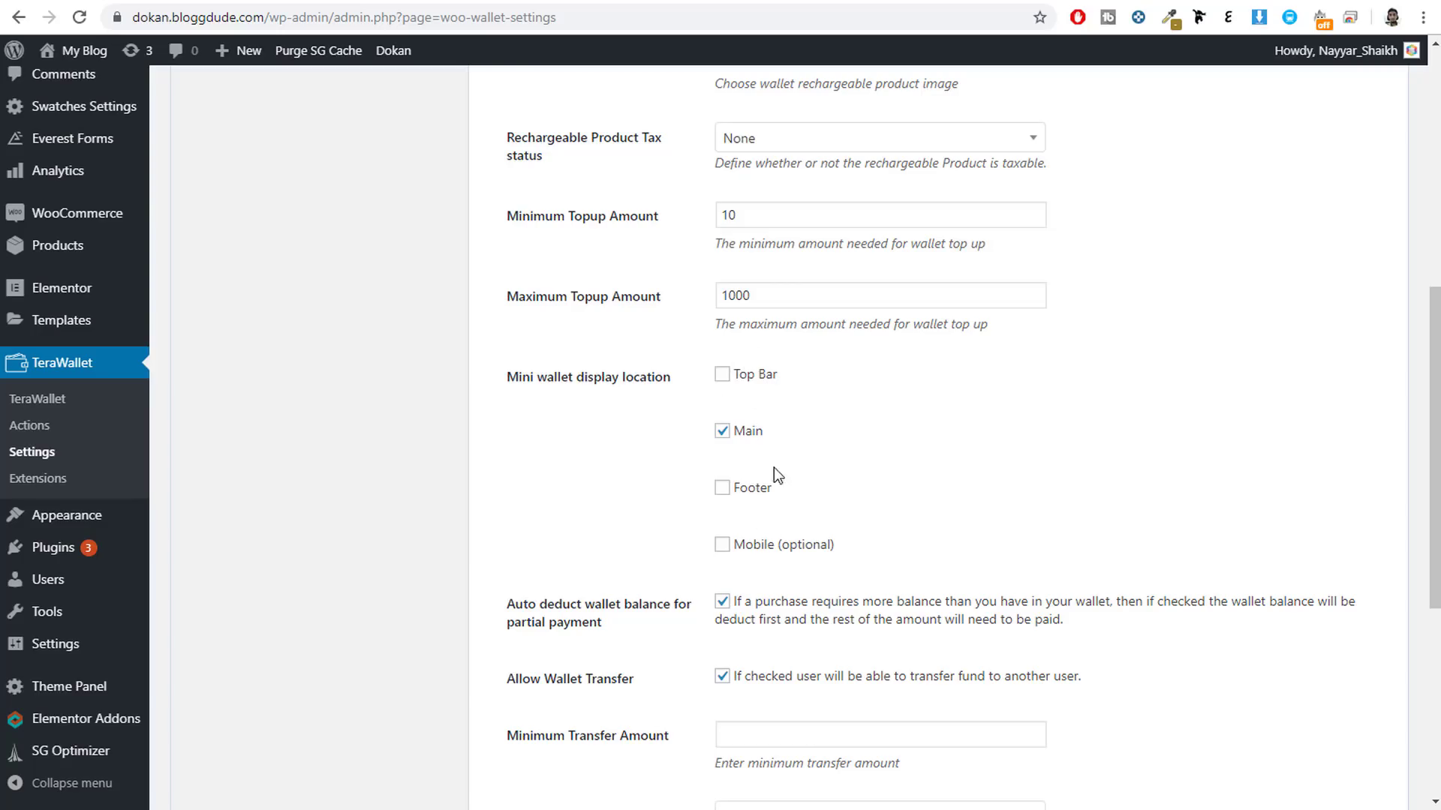
click(779, 4)
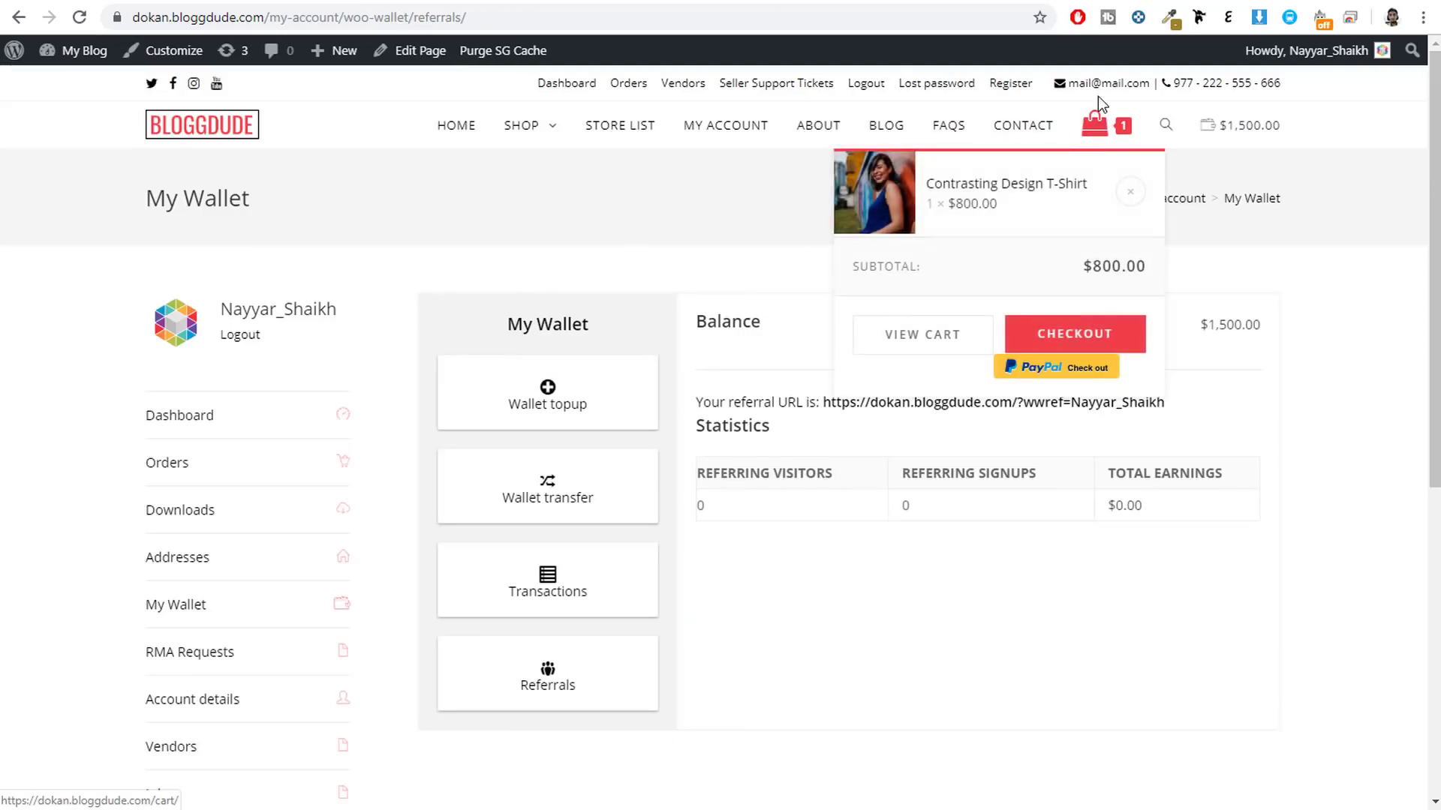
drag(518, 80, 1085, 97)
key(ctrl+Tab)
- Enable Top Bar as a mini wallet display location and save the wallet settings
click(722, 373)
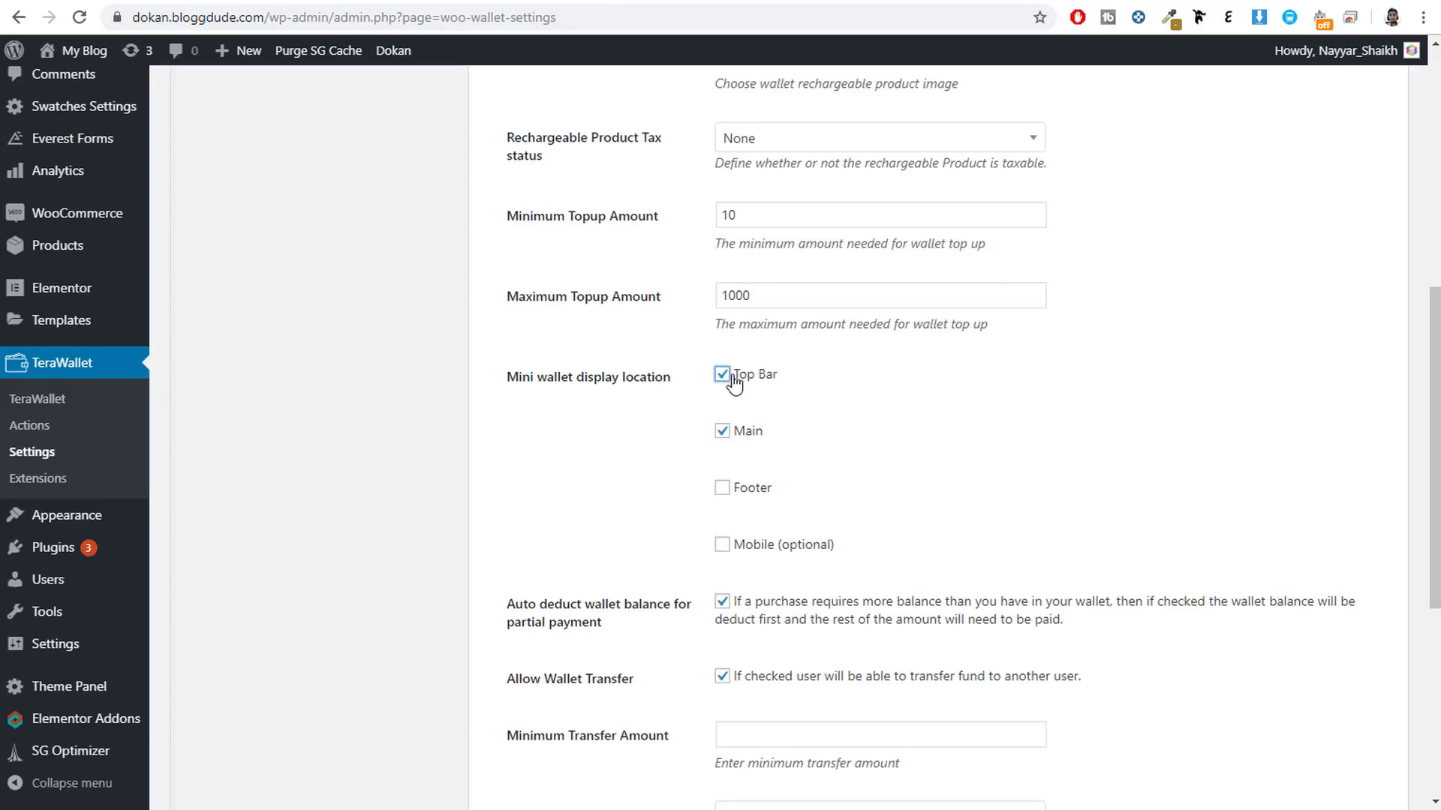
scroll(795, 405, down, 6)
click(568, 710)
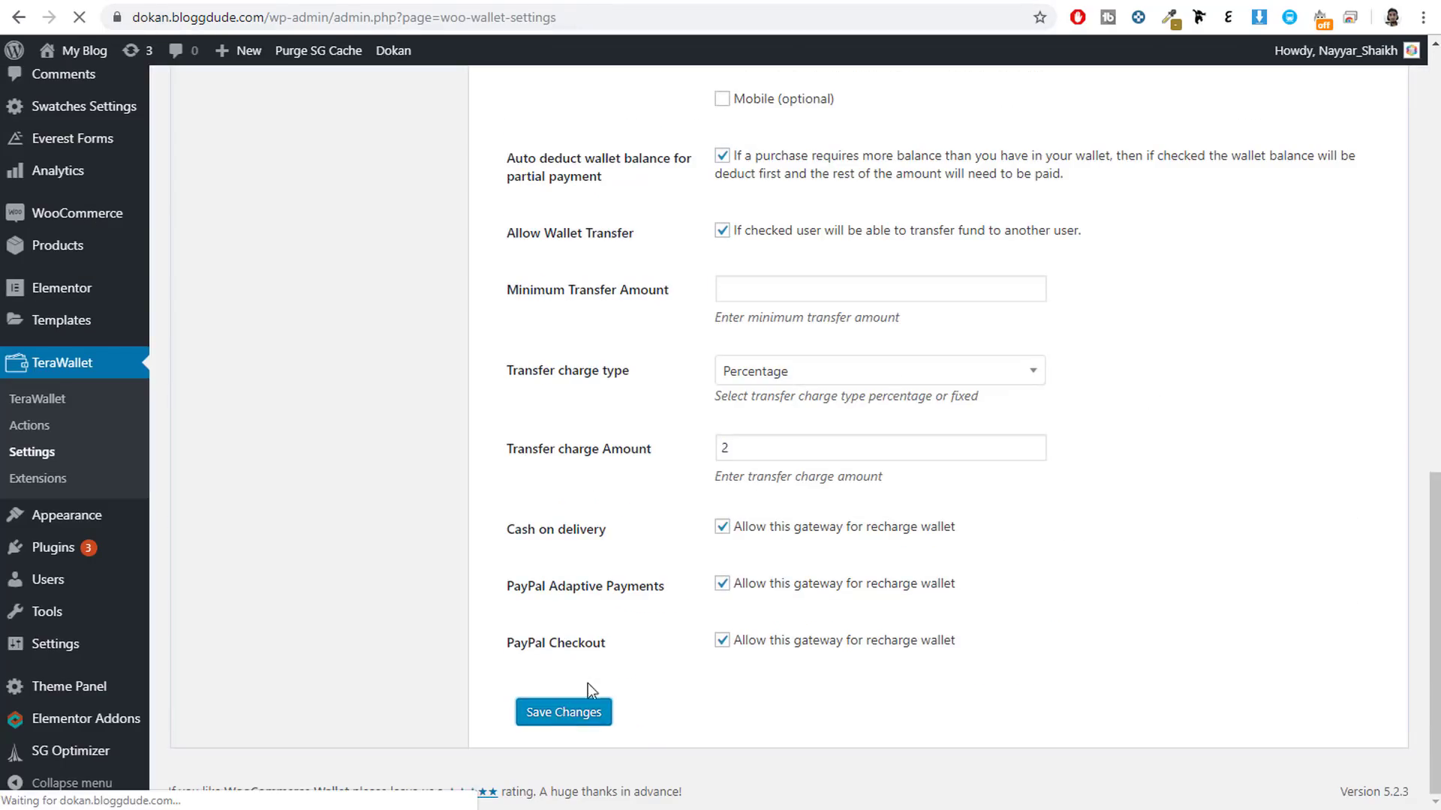
- Reload the storefront wallet page and check the mini wallet in the top bar and main menu
key(ctrl+Tab)
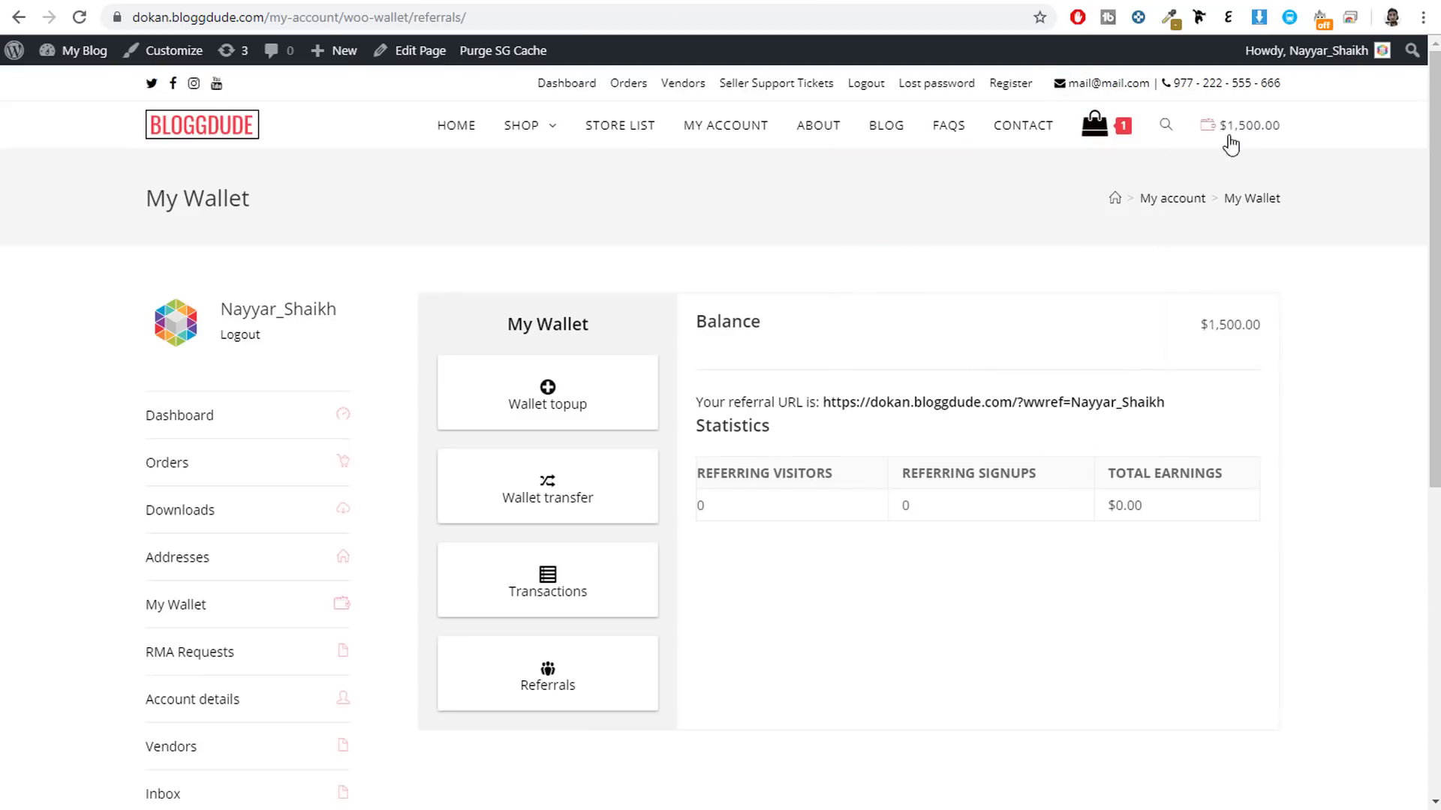
click(78, 16)
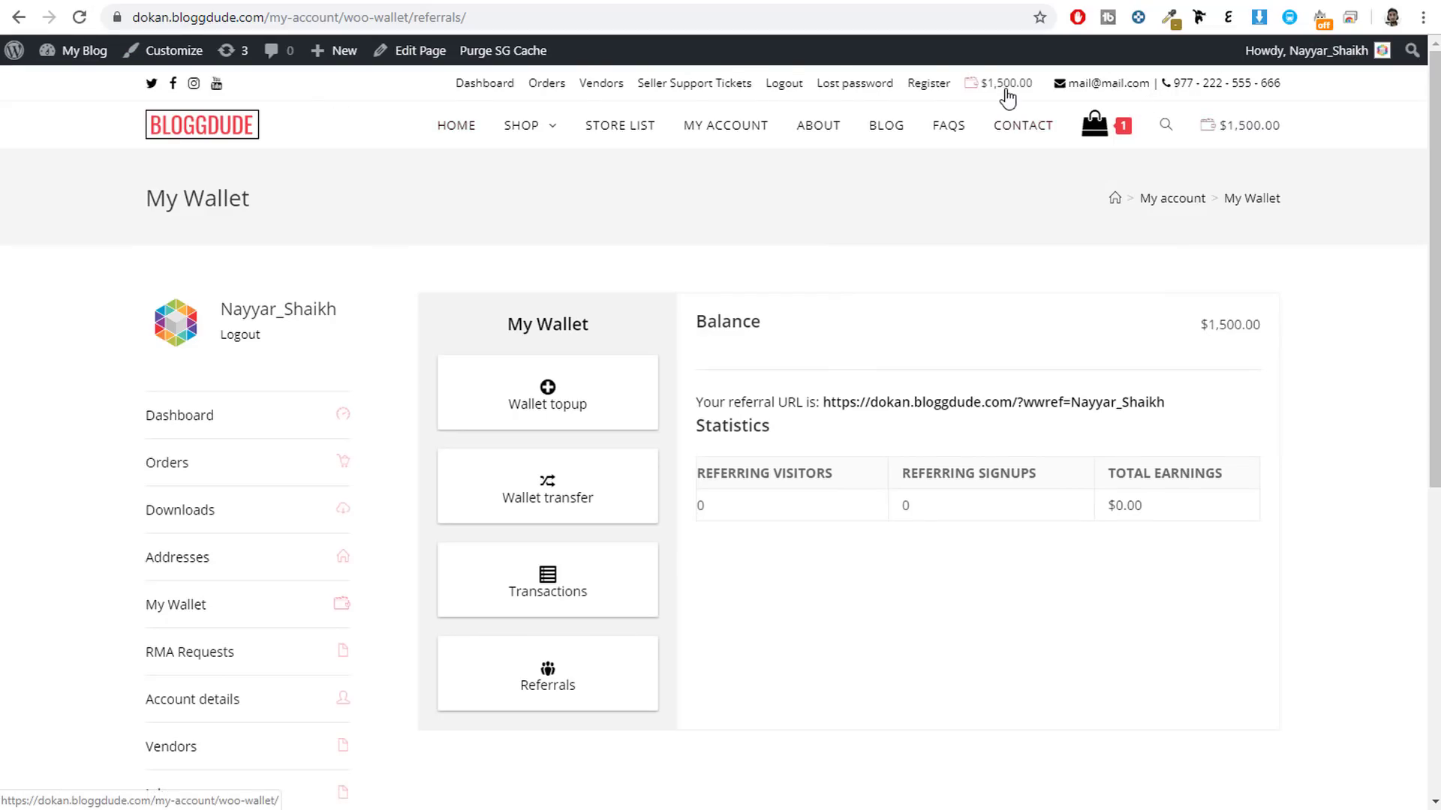
drag(1014, 77, 1223, 135)
click(1223, 135)
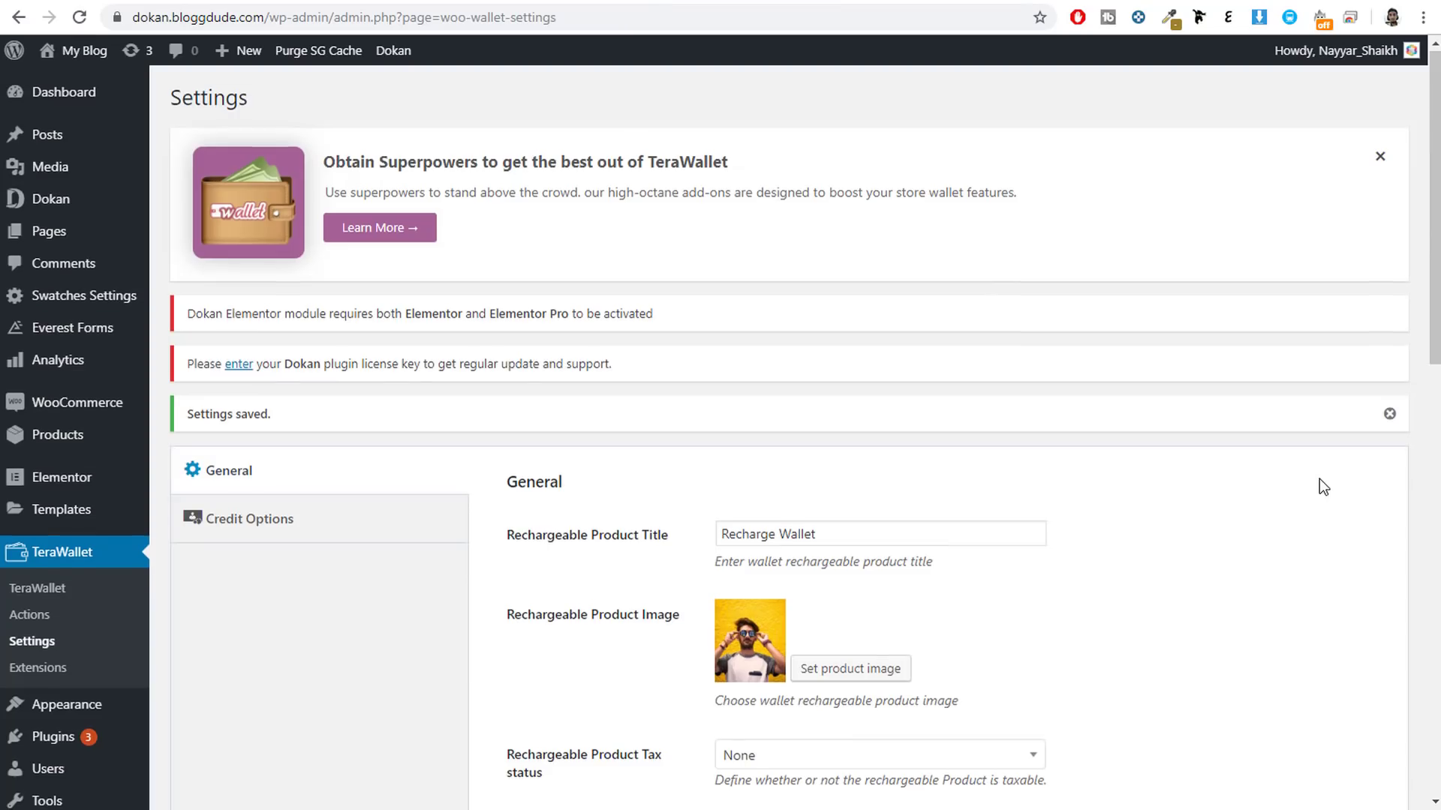
- Review the wallet settings for automatic balance deduction on partial payments and for wallet transfers between users
scroll(1319, 480, down, 11)
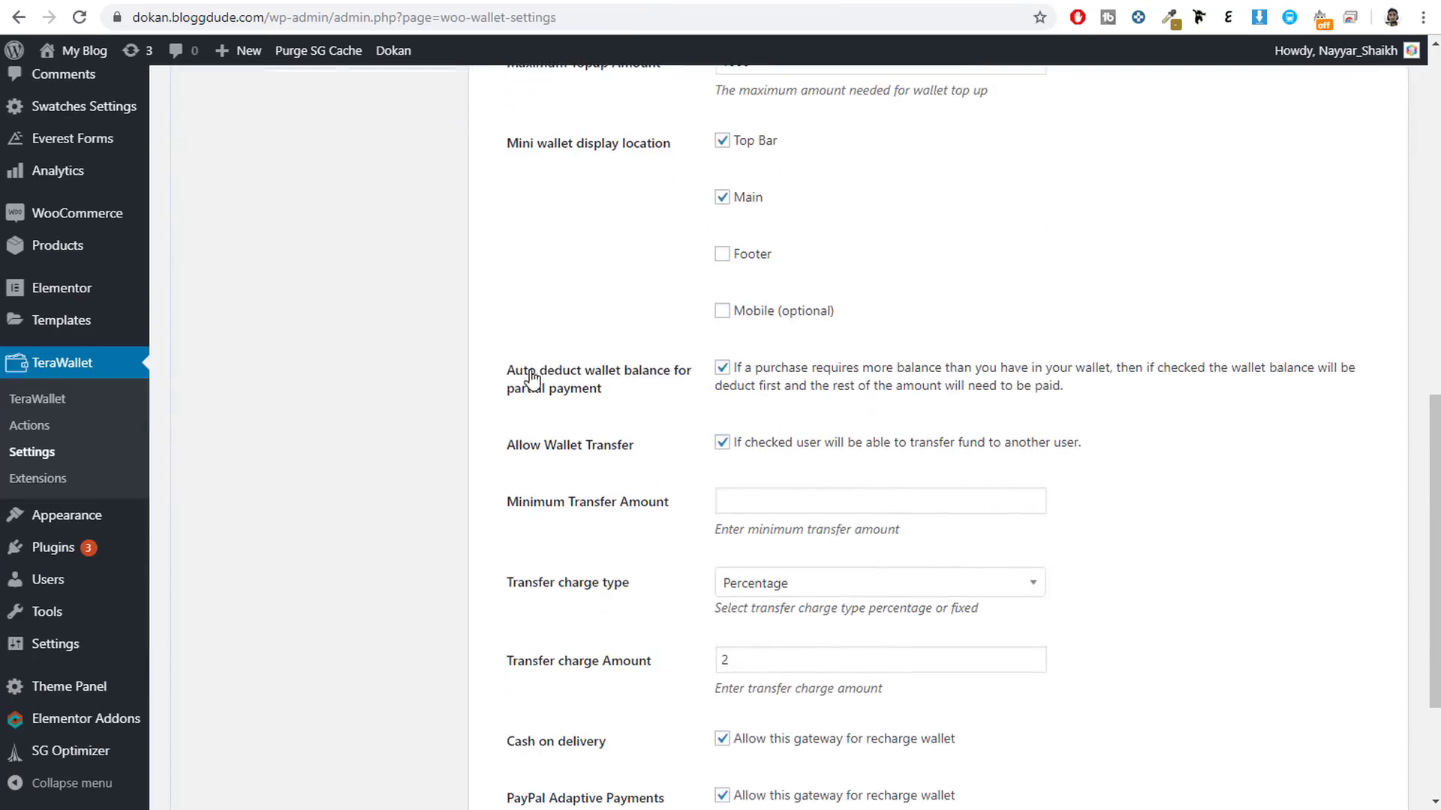
mouse_move(500, 371)
mouse_down()
mouse_move(635, 389)
mouse_move(538, 390)
mouse_move(506, 372)
mouse_up()
click(1213, 419)
drag(636, 445, 517, 450)
click(517, 450)
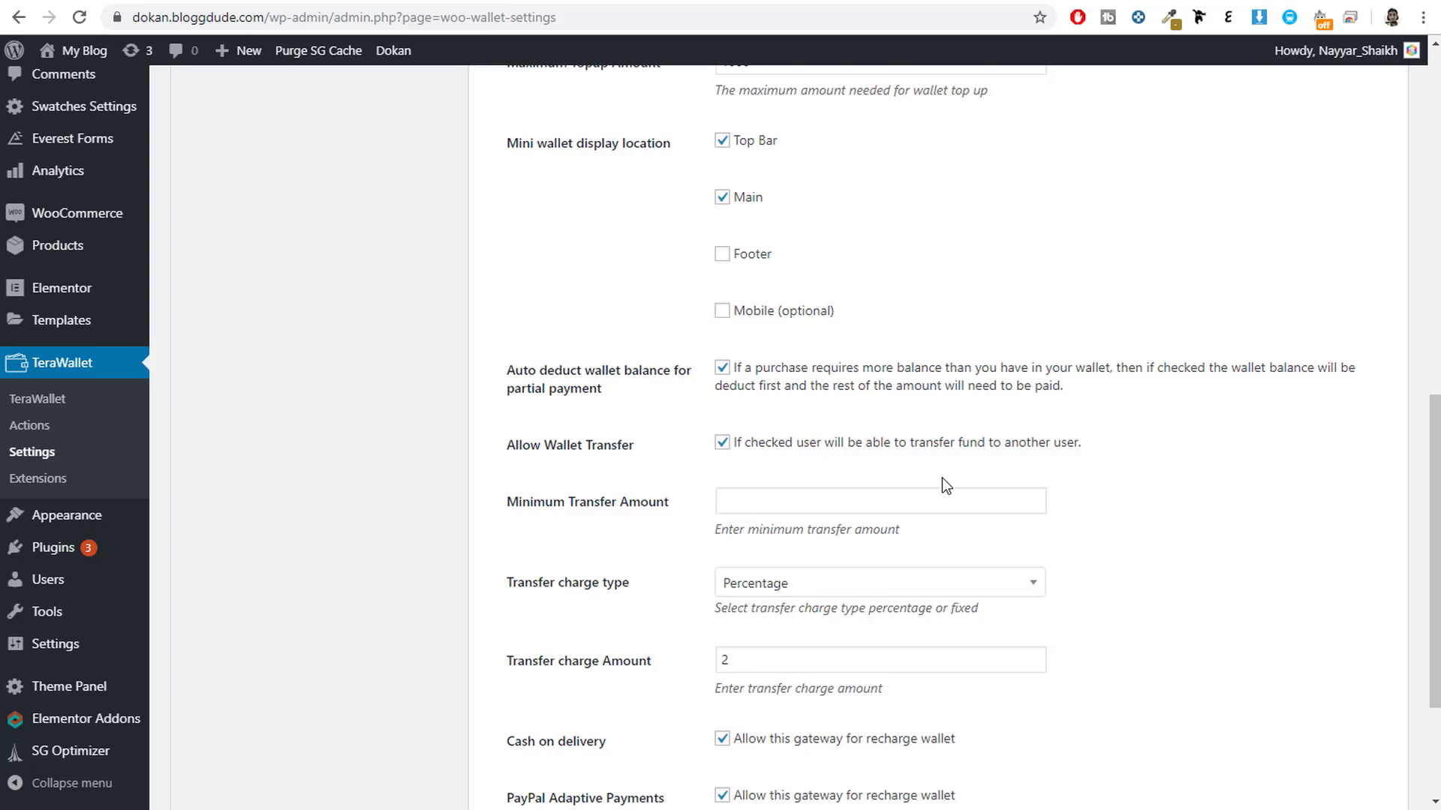
- Review the minimum transfer amount, transfer charge type and transfer charge amount in the wallet settings
scroll(942, 477, down, 3)
drag(668, 312, 558, 341)
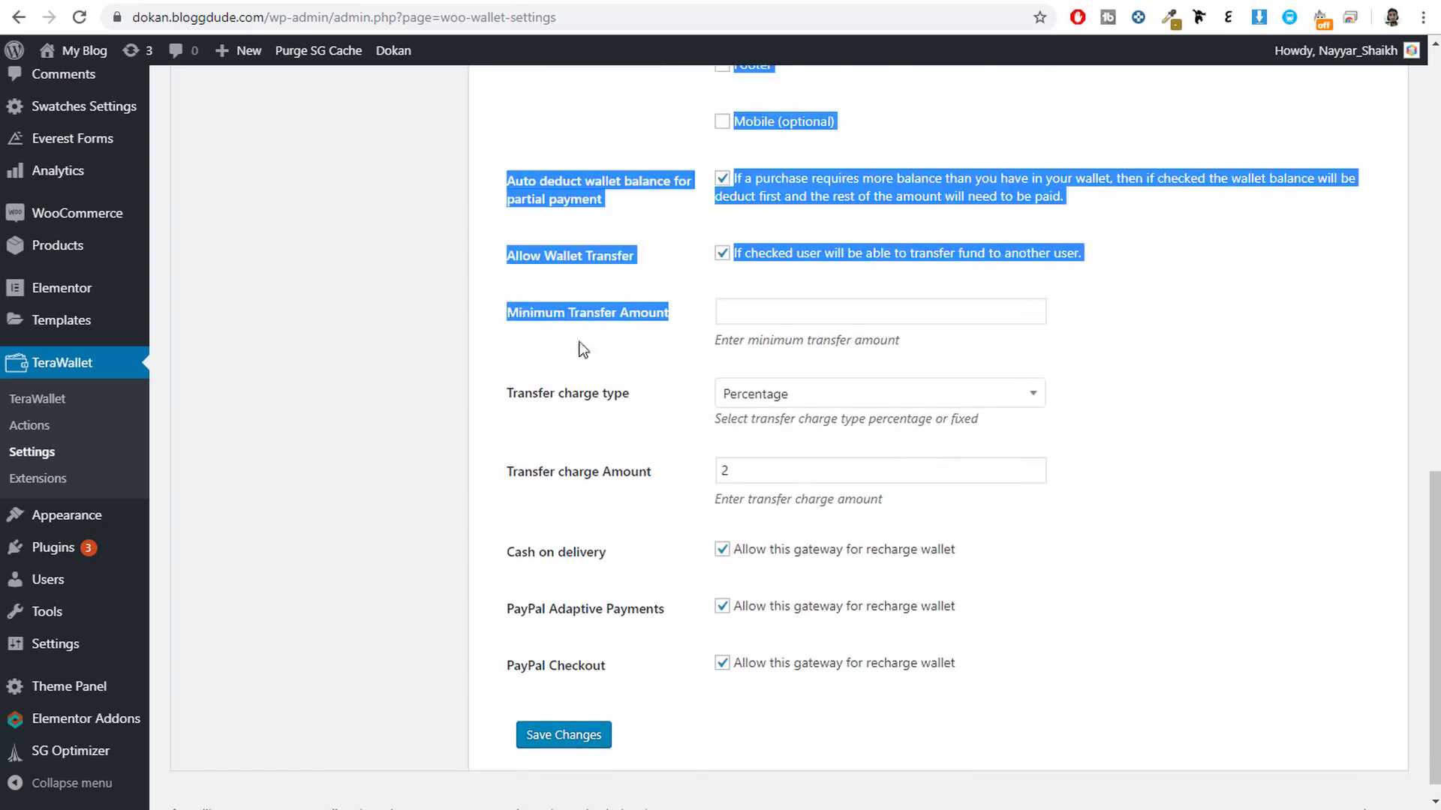
click(656, 396)
drag(634, 394, 542, 398)
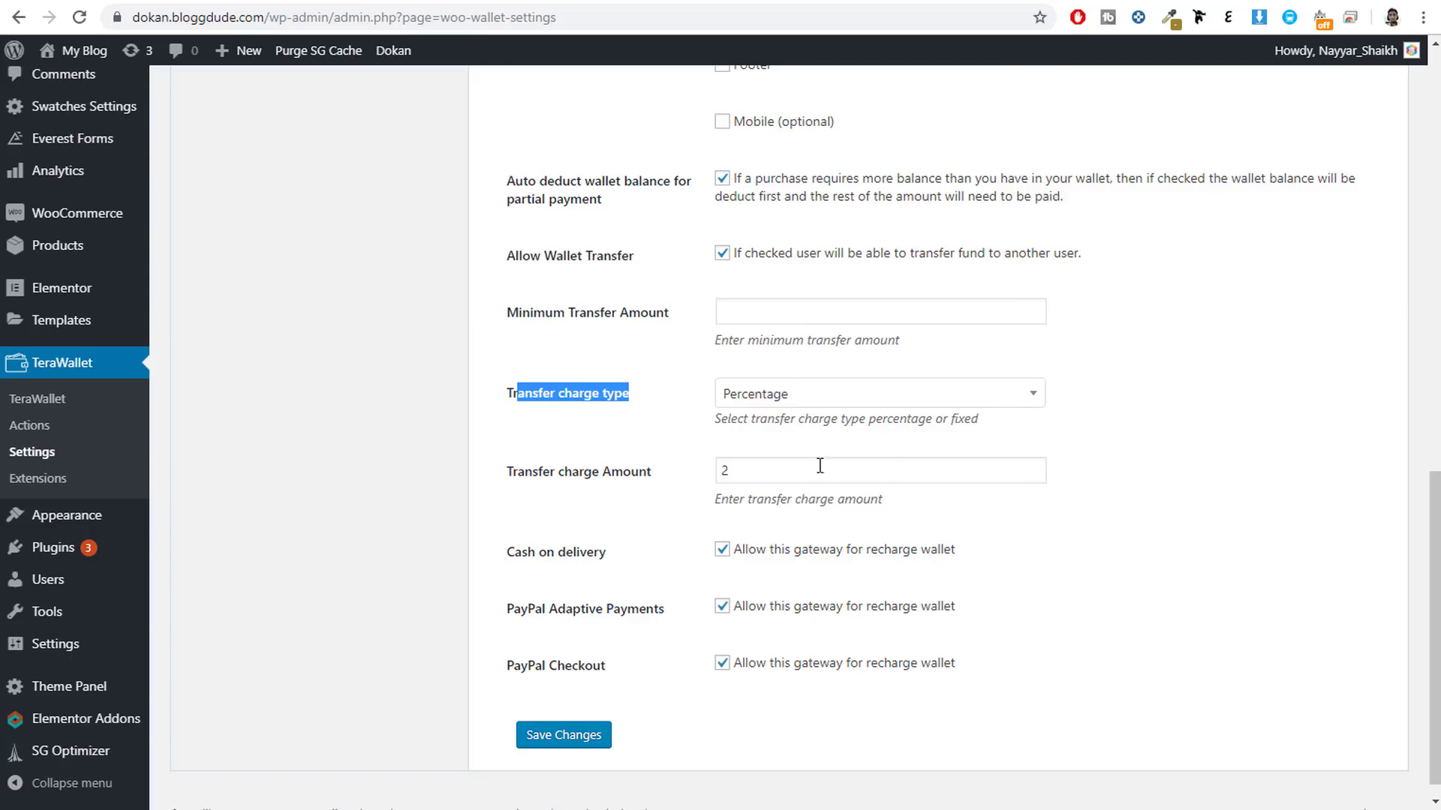
double_click(772, 470)
click(1216, 437)
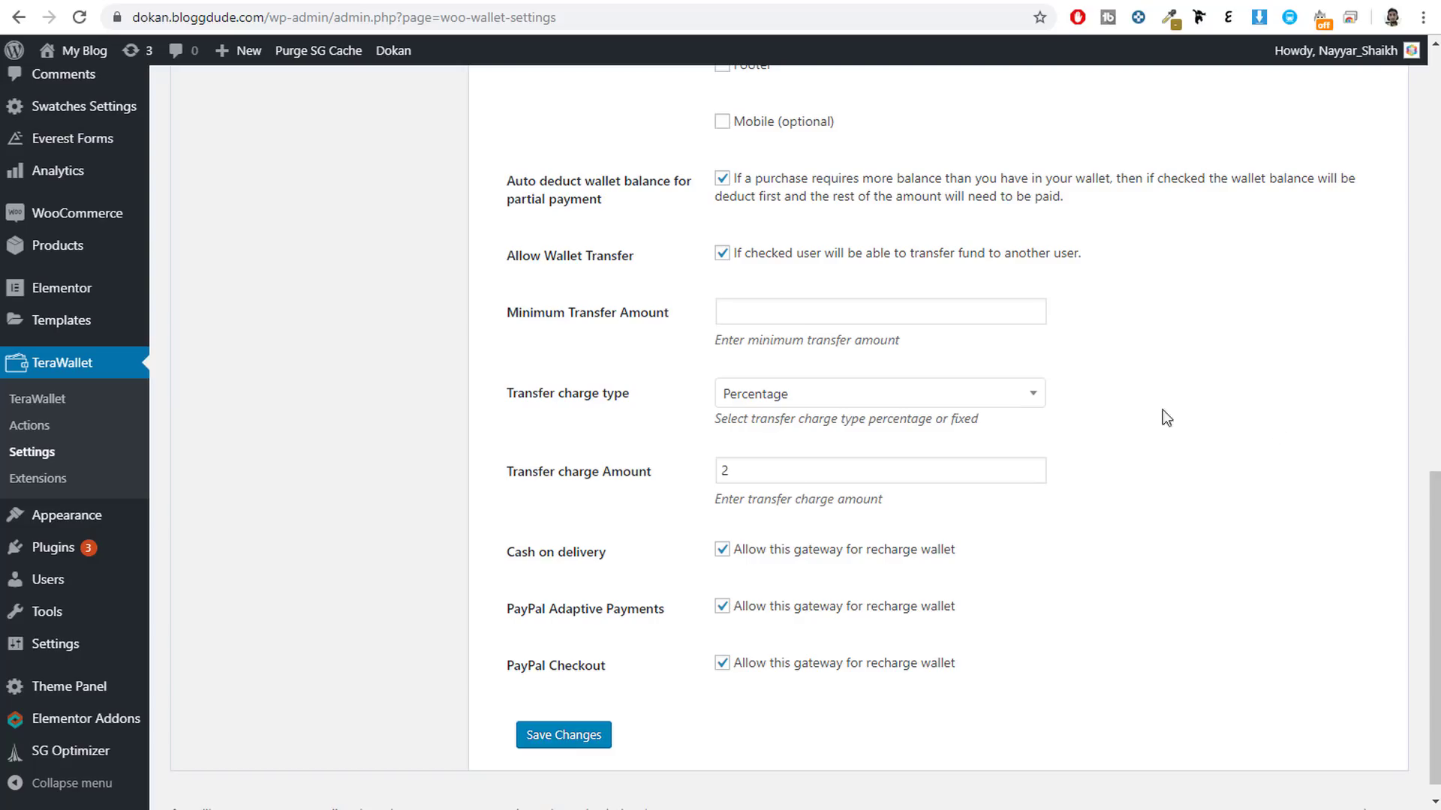
- Disallow Cash on delivery as a gateway for recharging the wallet and save the wallet settings
click(653, 465)
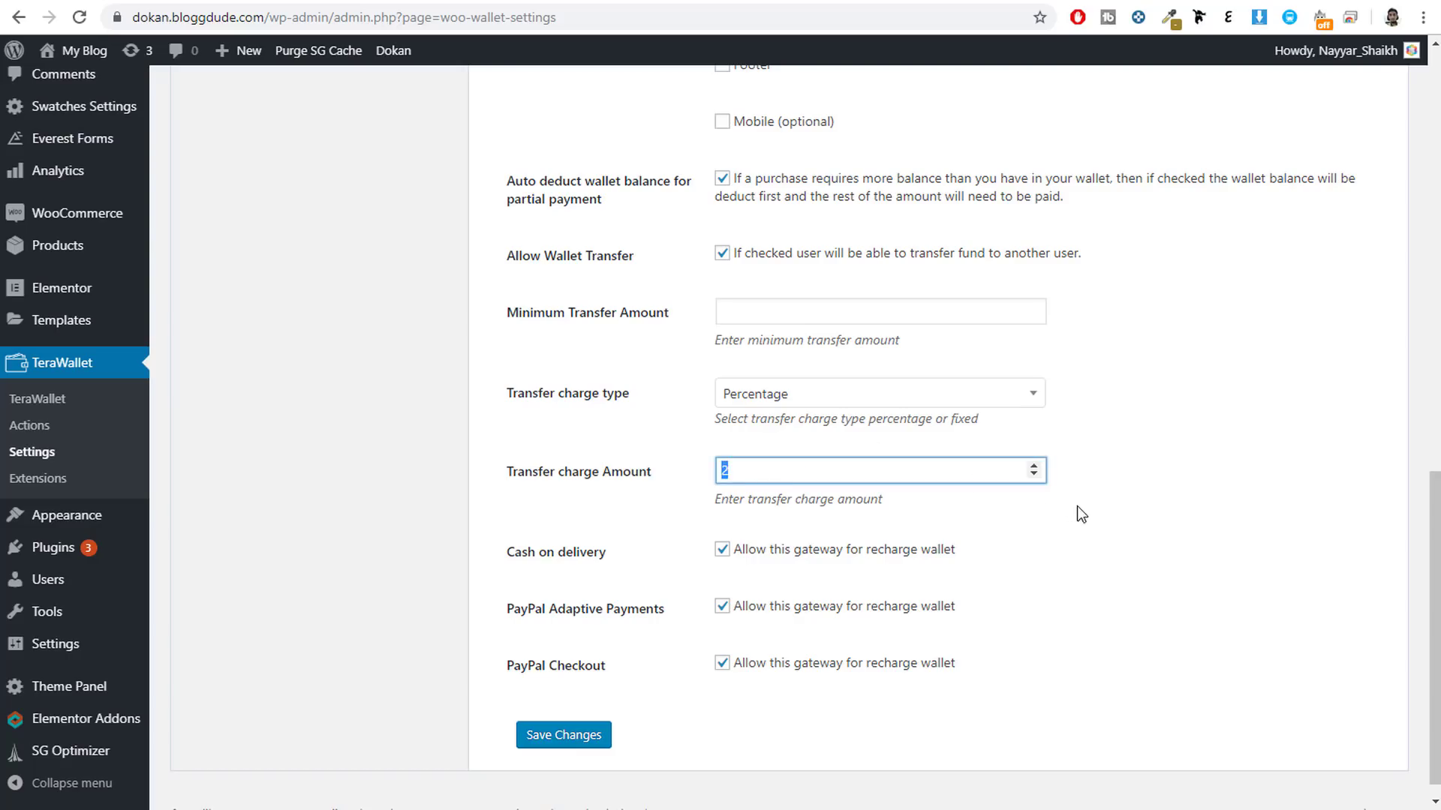
click(1127, 496)
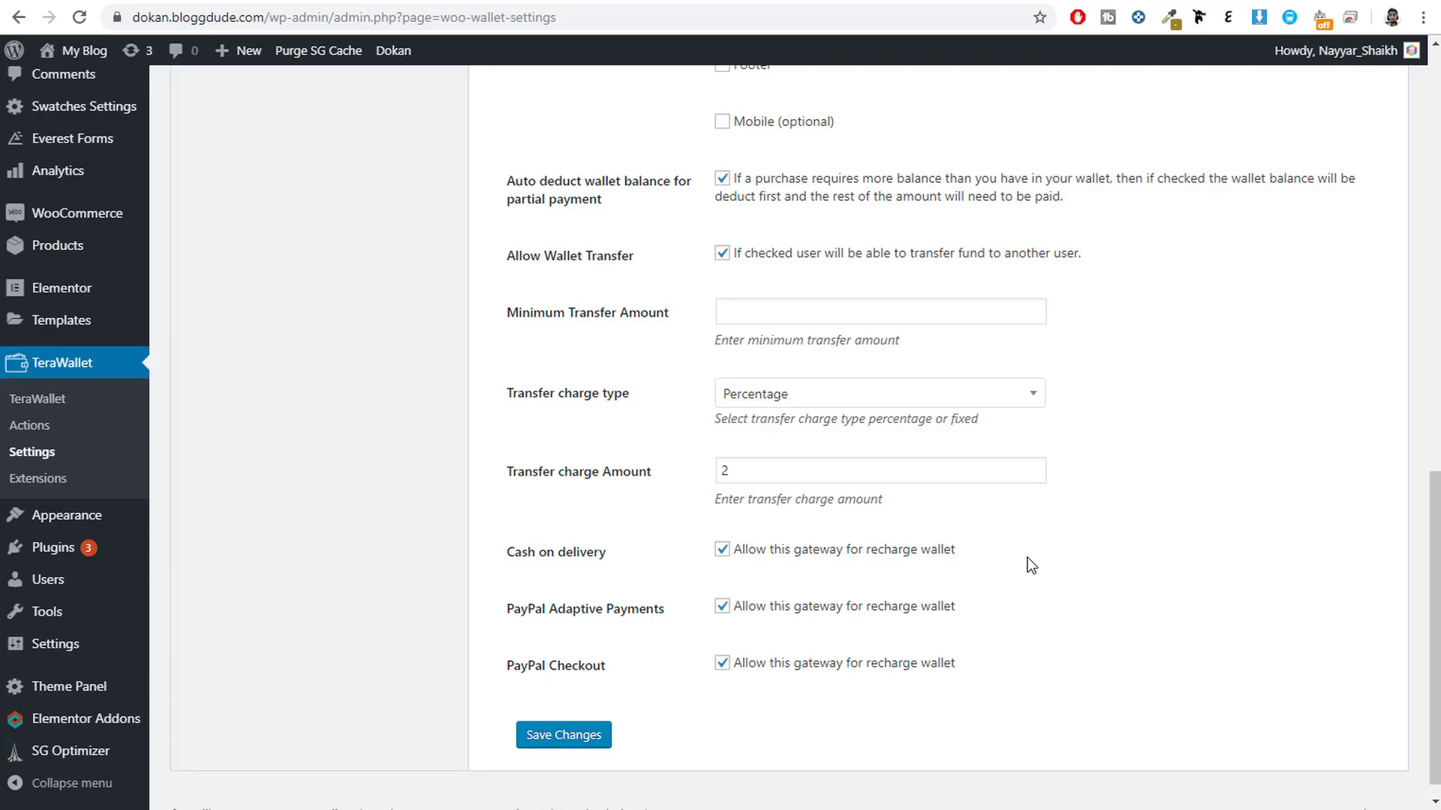
mouse_move(532, 590)
mouse_down()
mouse_move(613, 667)
mouse_move(482, 579)
mouse_move(514, 569)
mouse_up()
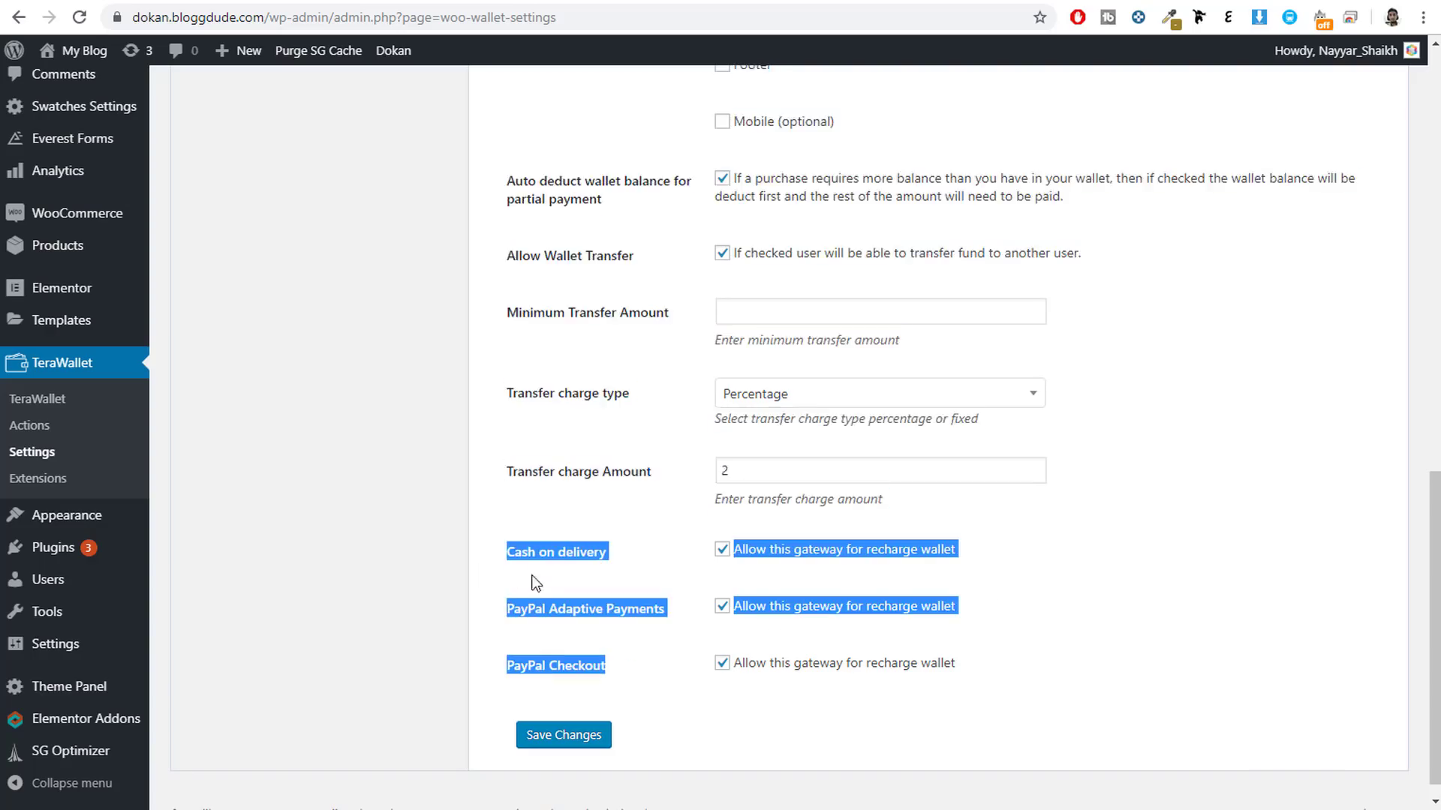
click(1208, 603)
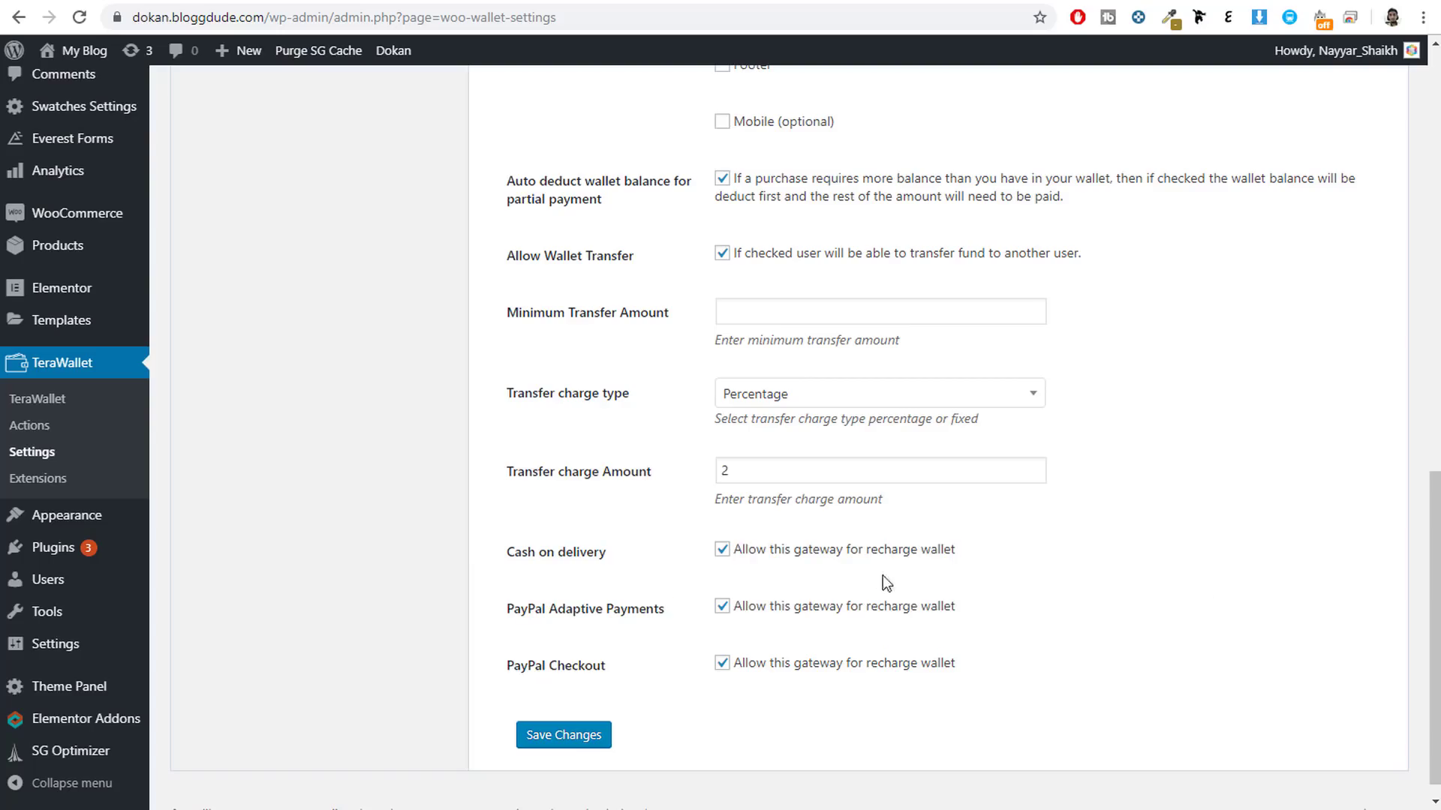
click(724, 552)
click(579, 739)
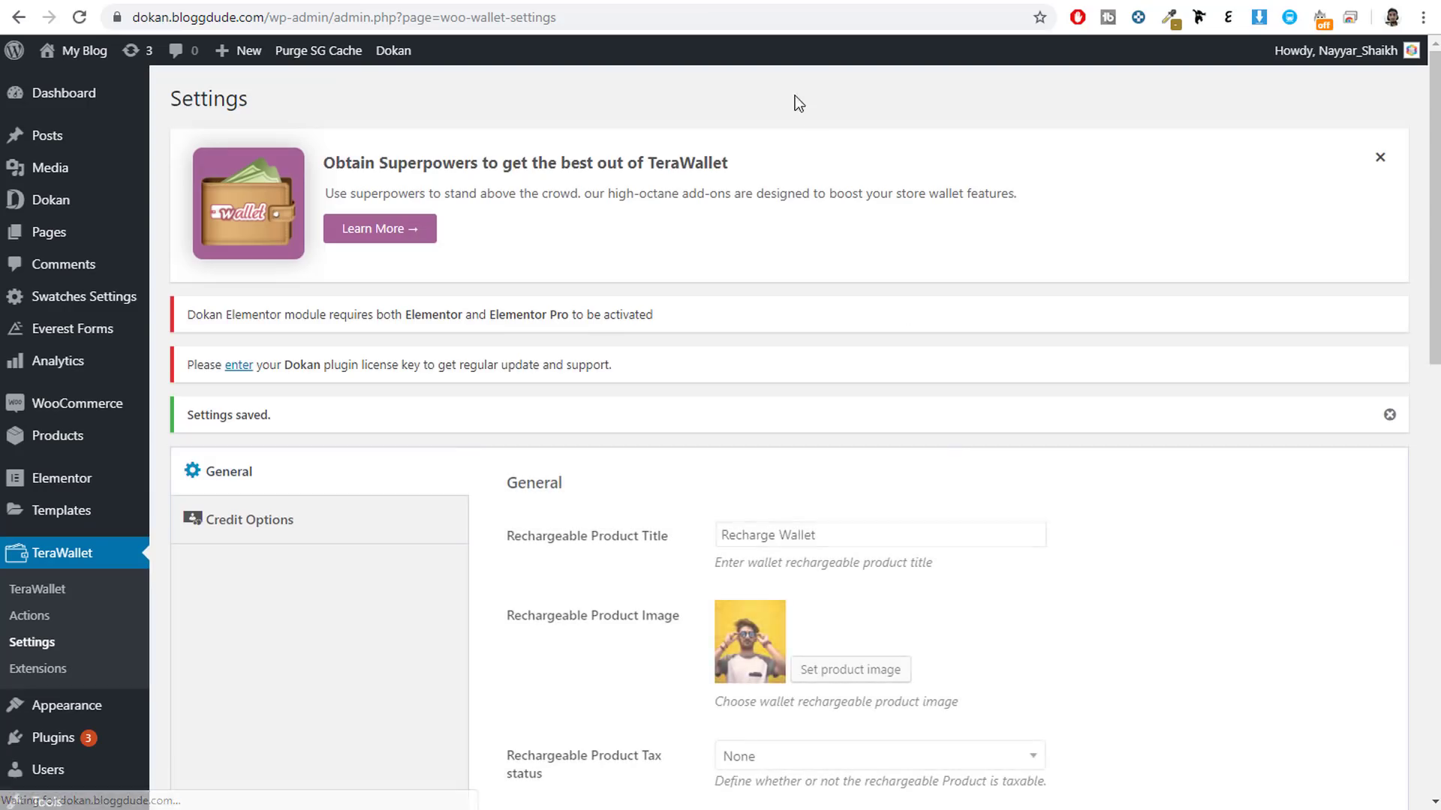
- Reload the storefront wallet page and submit a wallet topup of 50
click(785, 5)
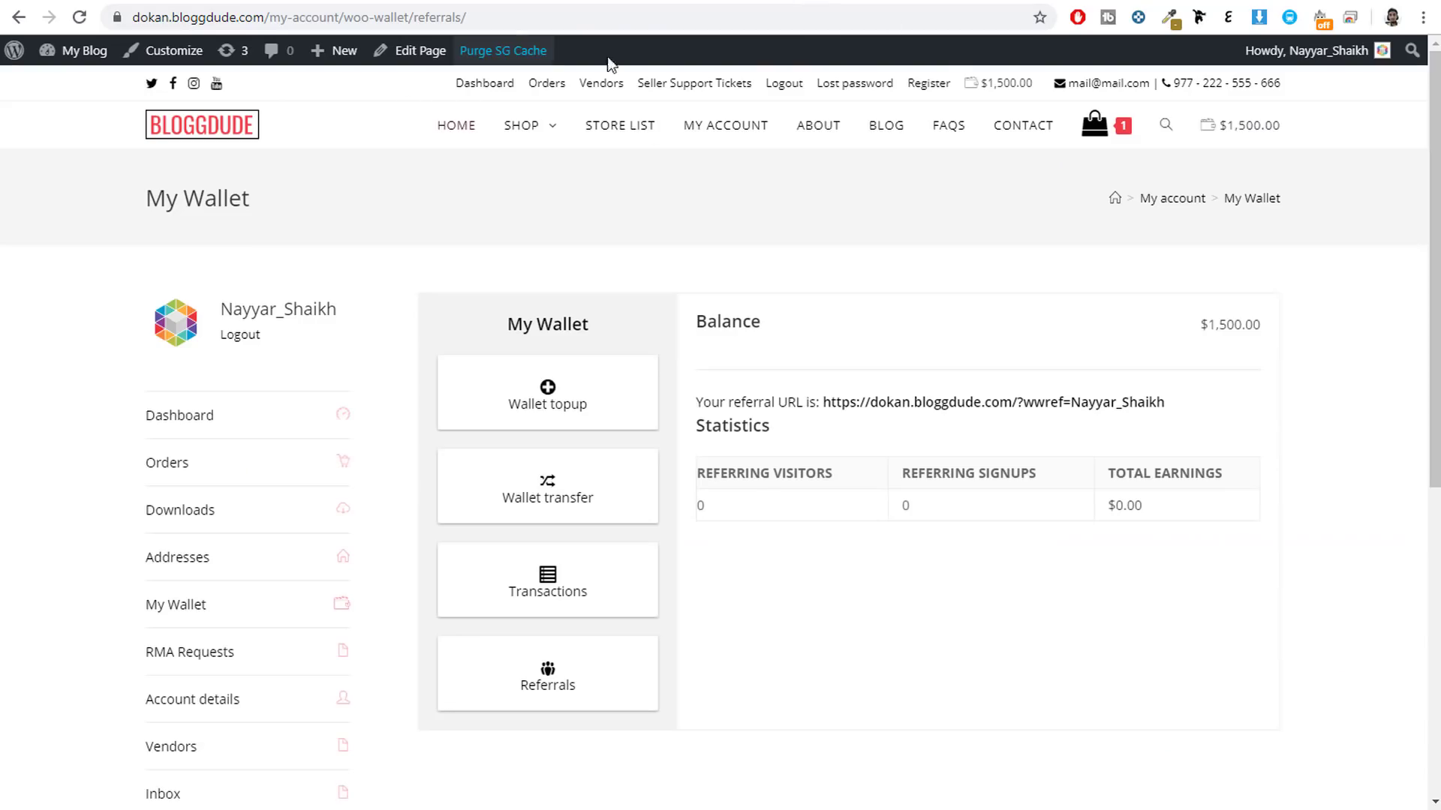
click(80, 17)
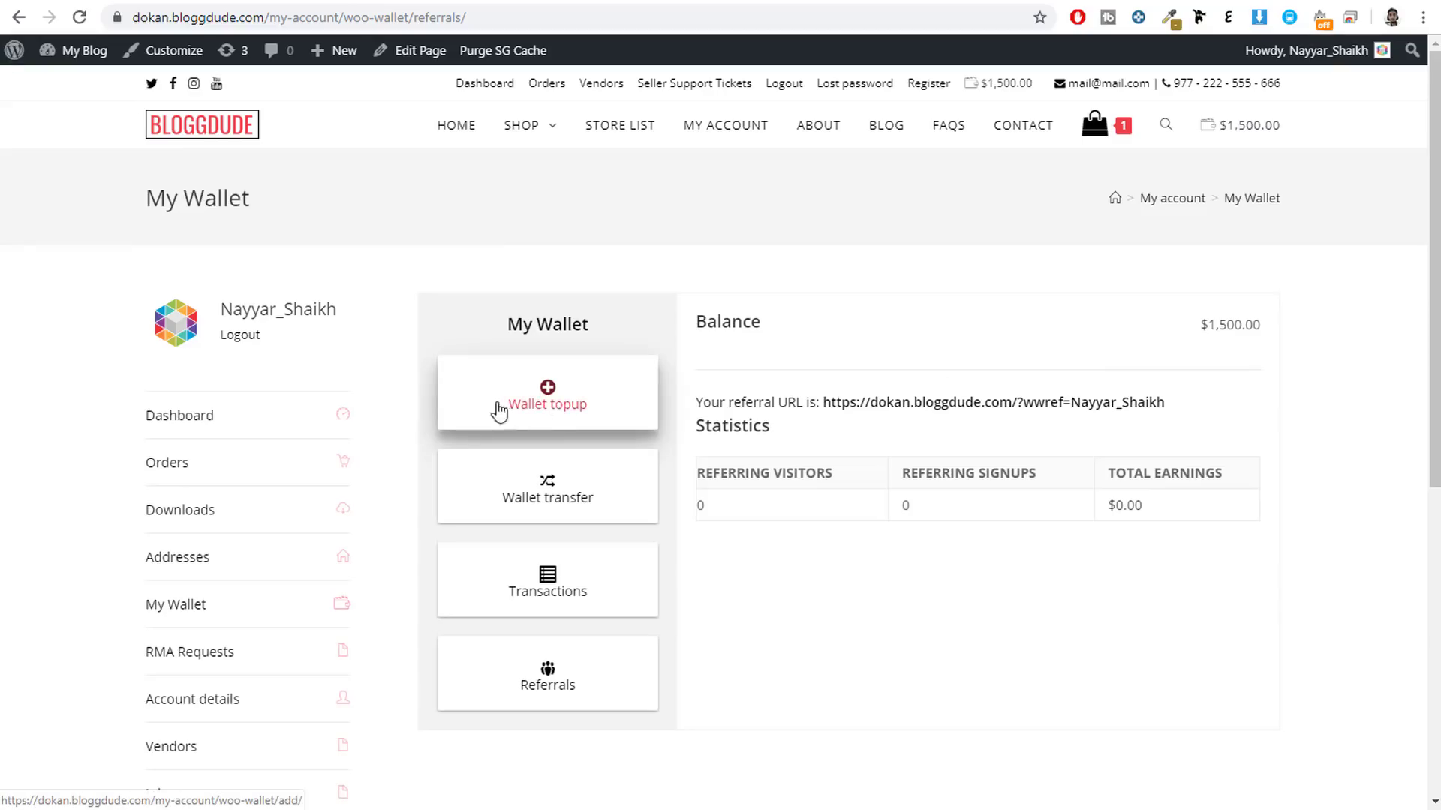
click(563, 410)
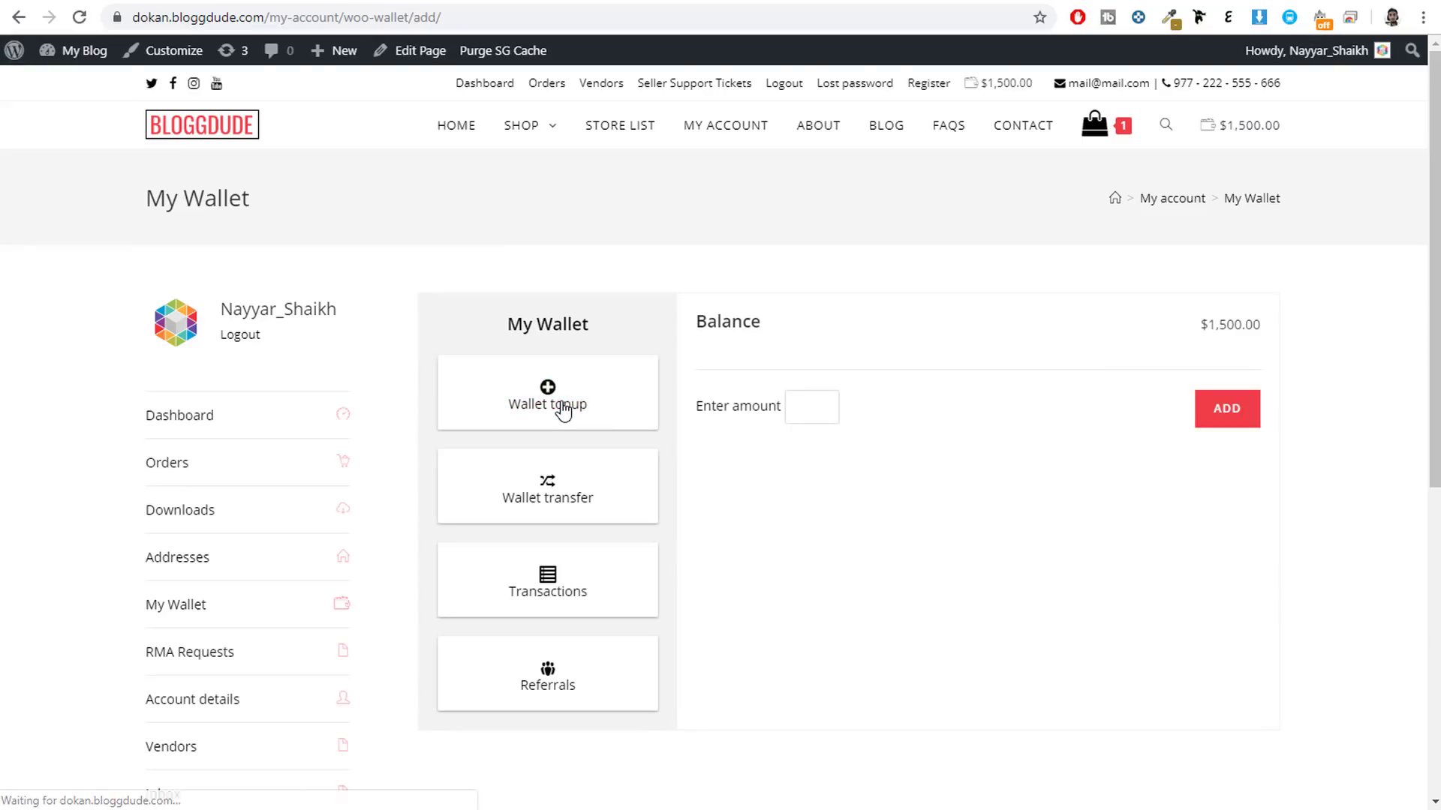
click(804, 413)
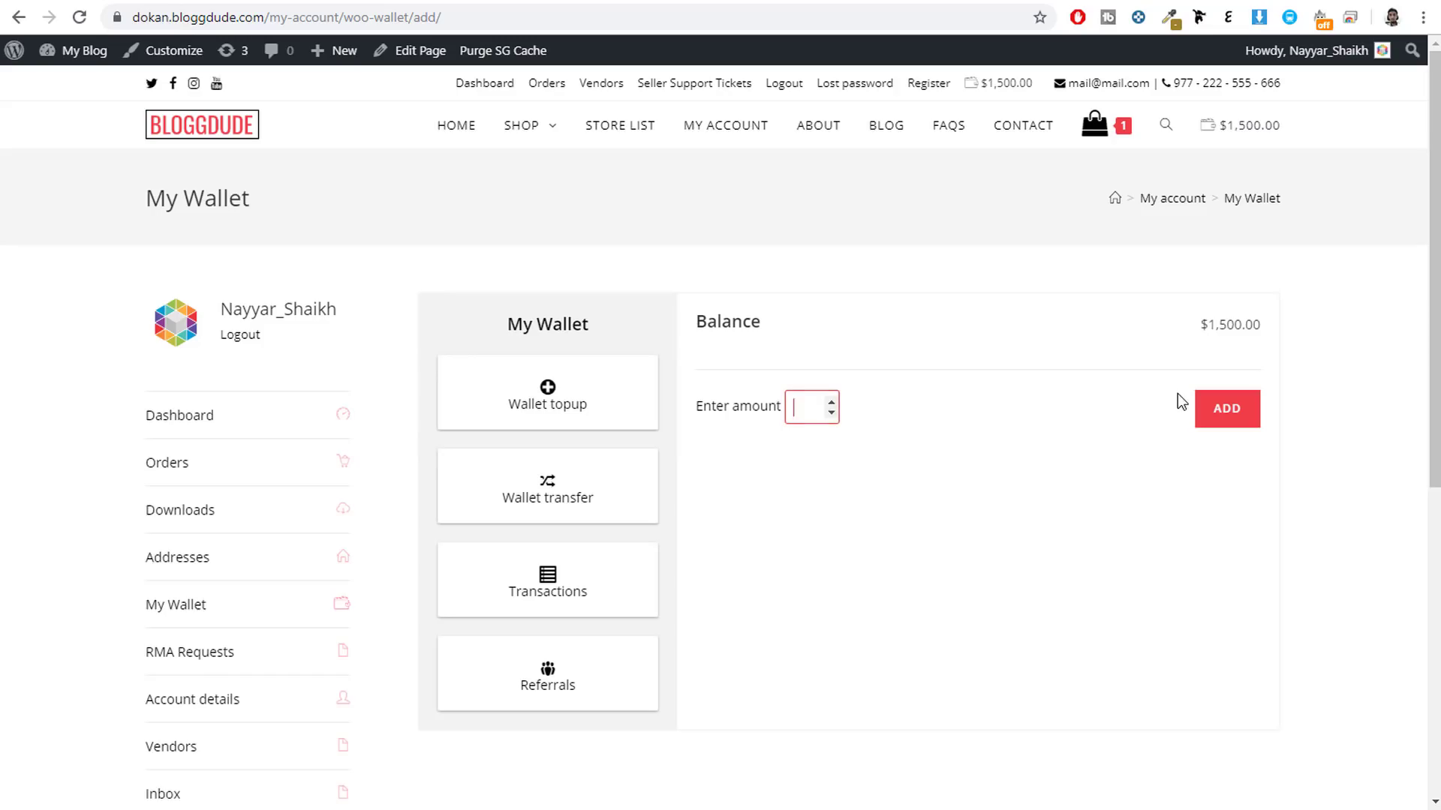
text(50)
click(1231, 422)
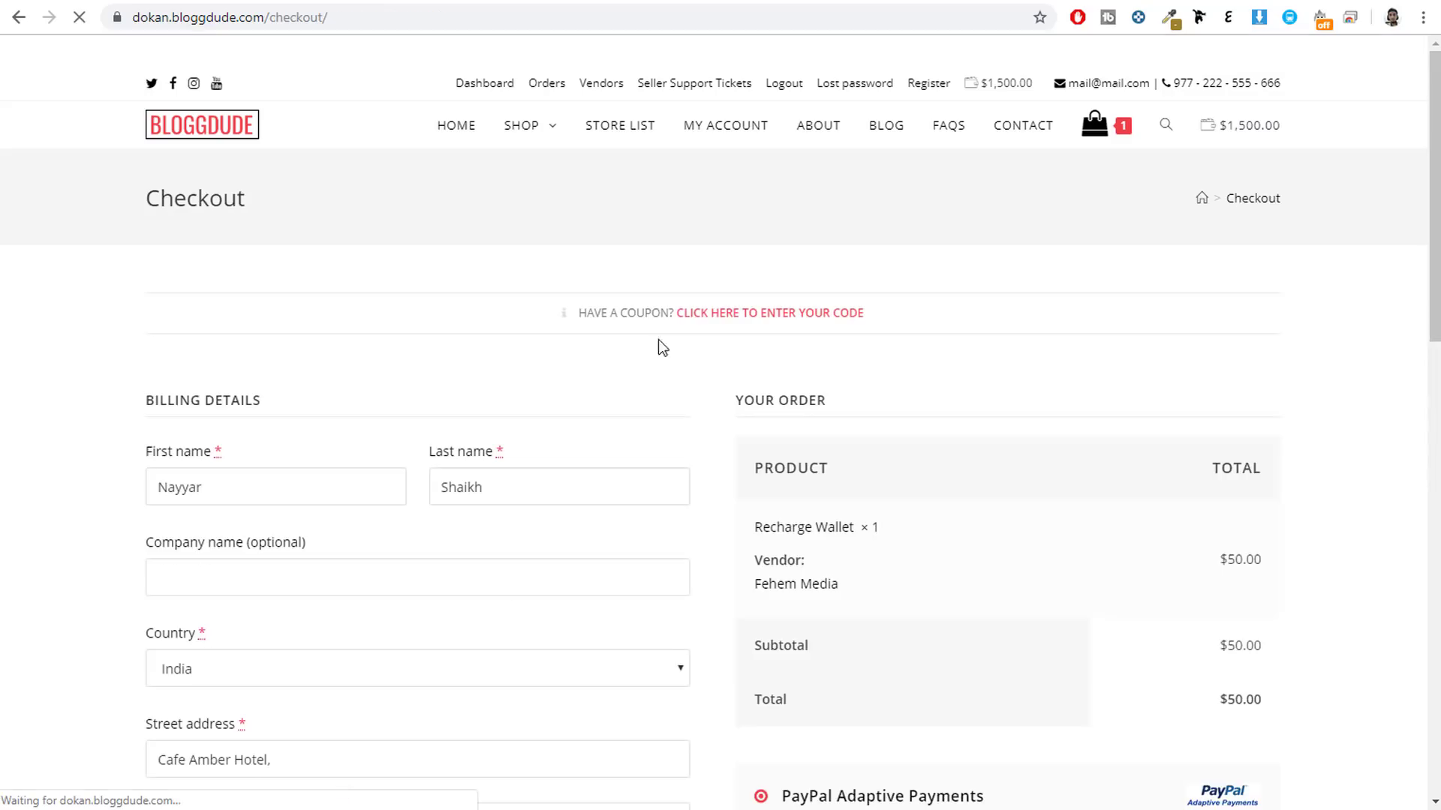
- Compare the payment methods offered at checkout with the gateways allowed for wallet recharge in the TeraWallet settings
scroll(1389, 443, down, 2)
scroll(1389, 445, down, 4)
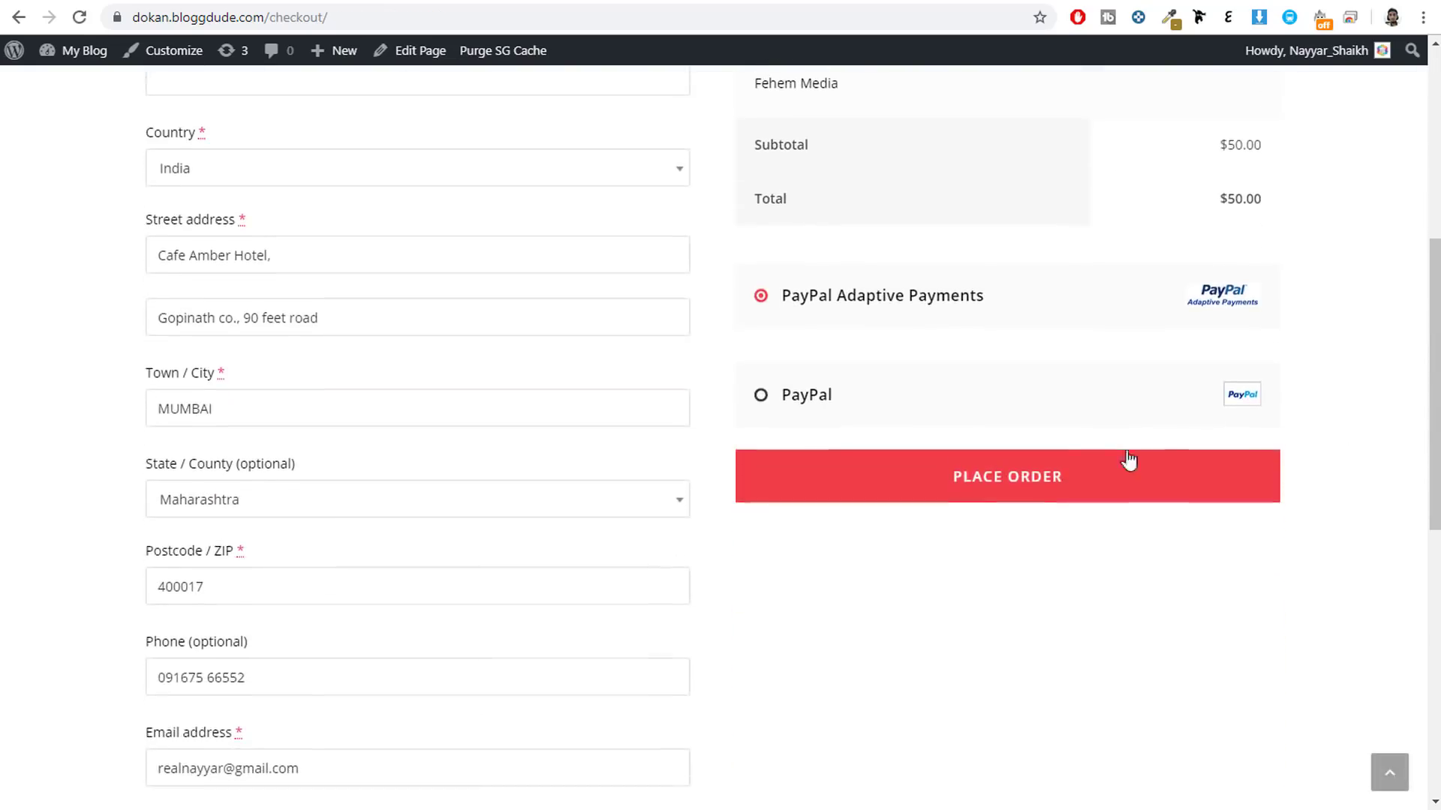
drag(969, 257, 800, 250)
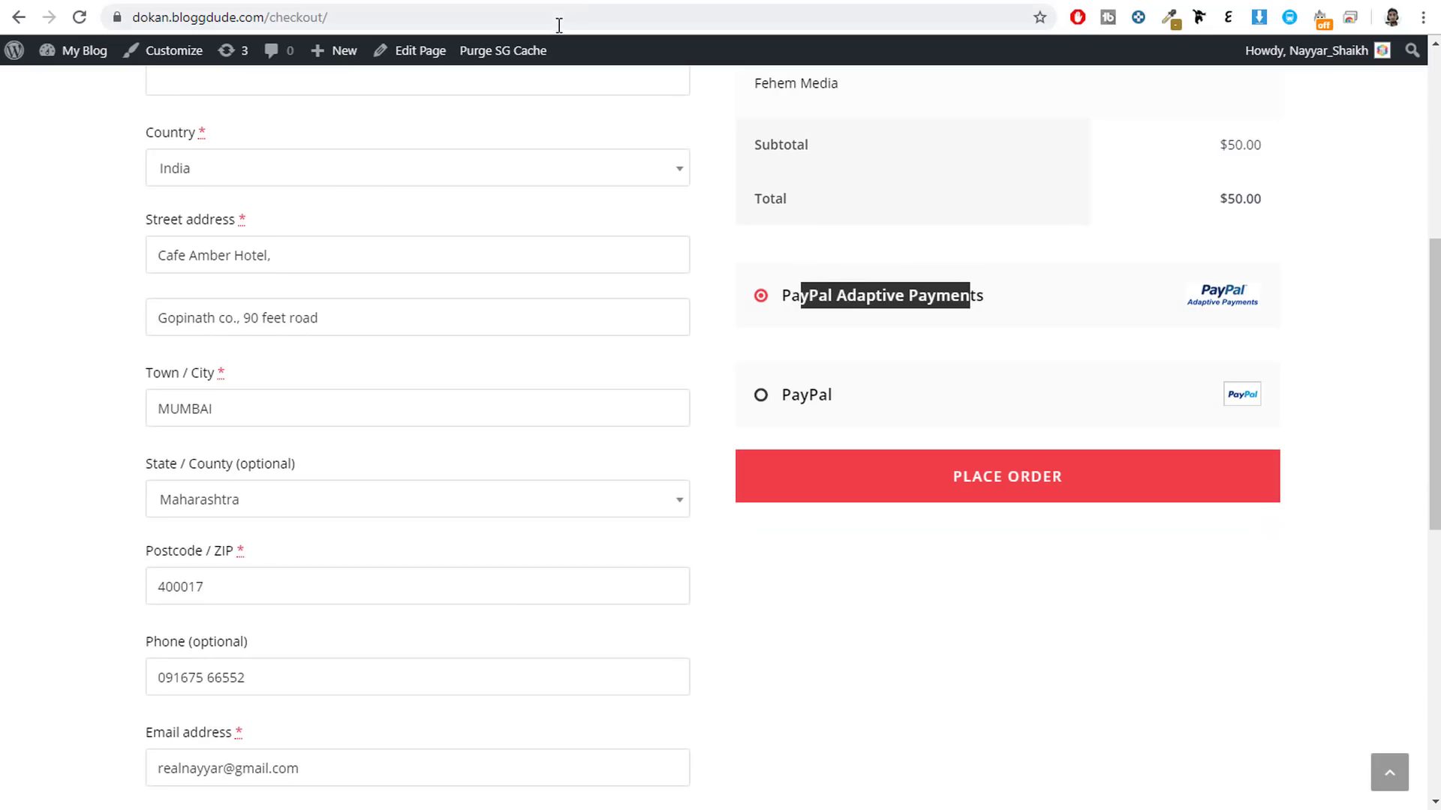
key(ctrl+Tab)
scroll(704, 484, down, 14)
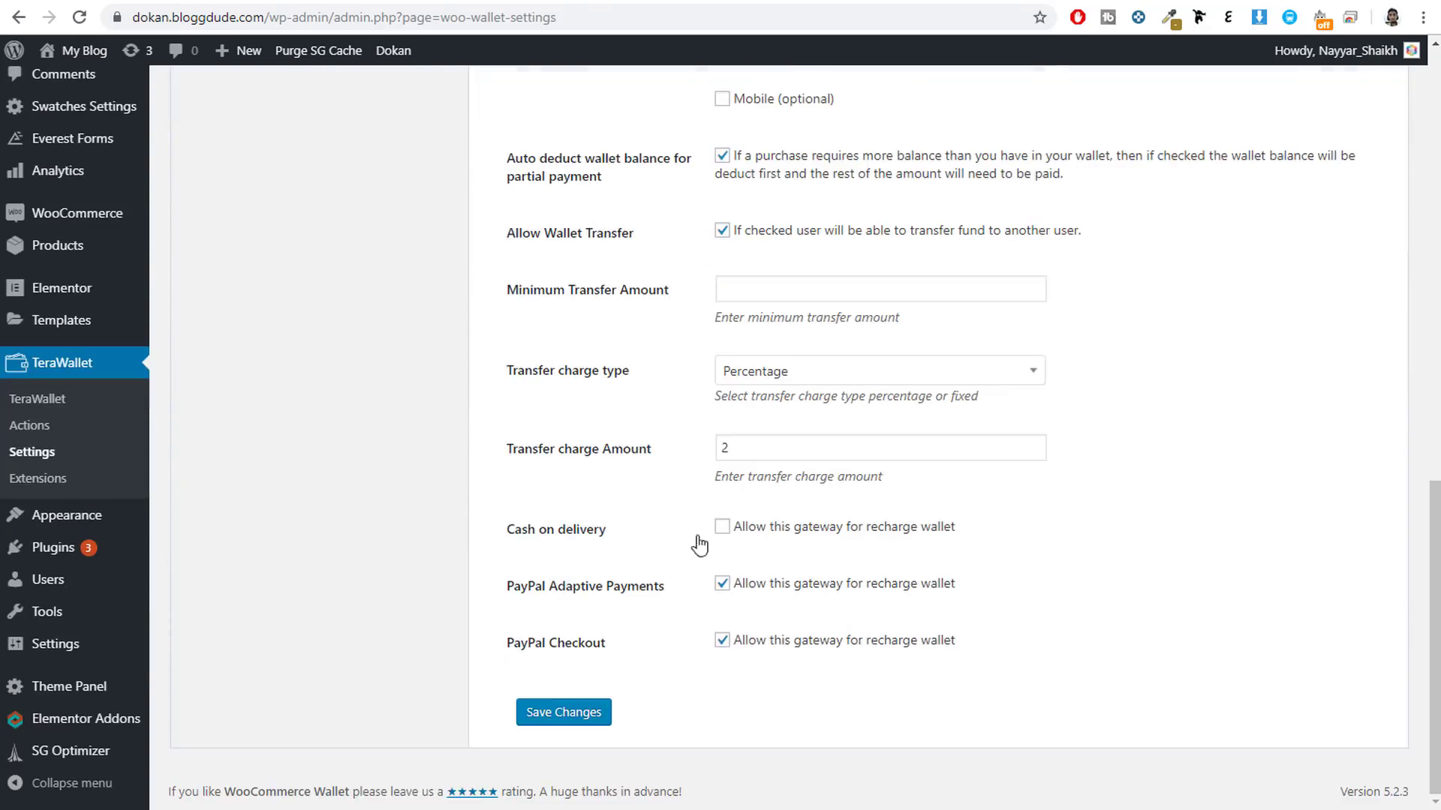
key(ctrl+shift+Tab)
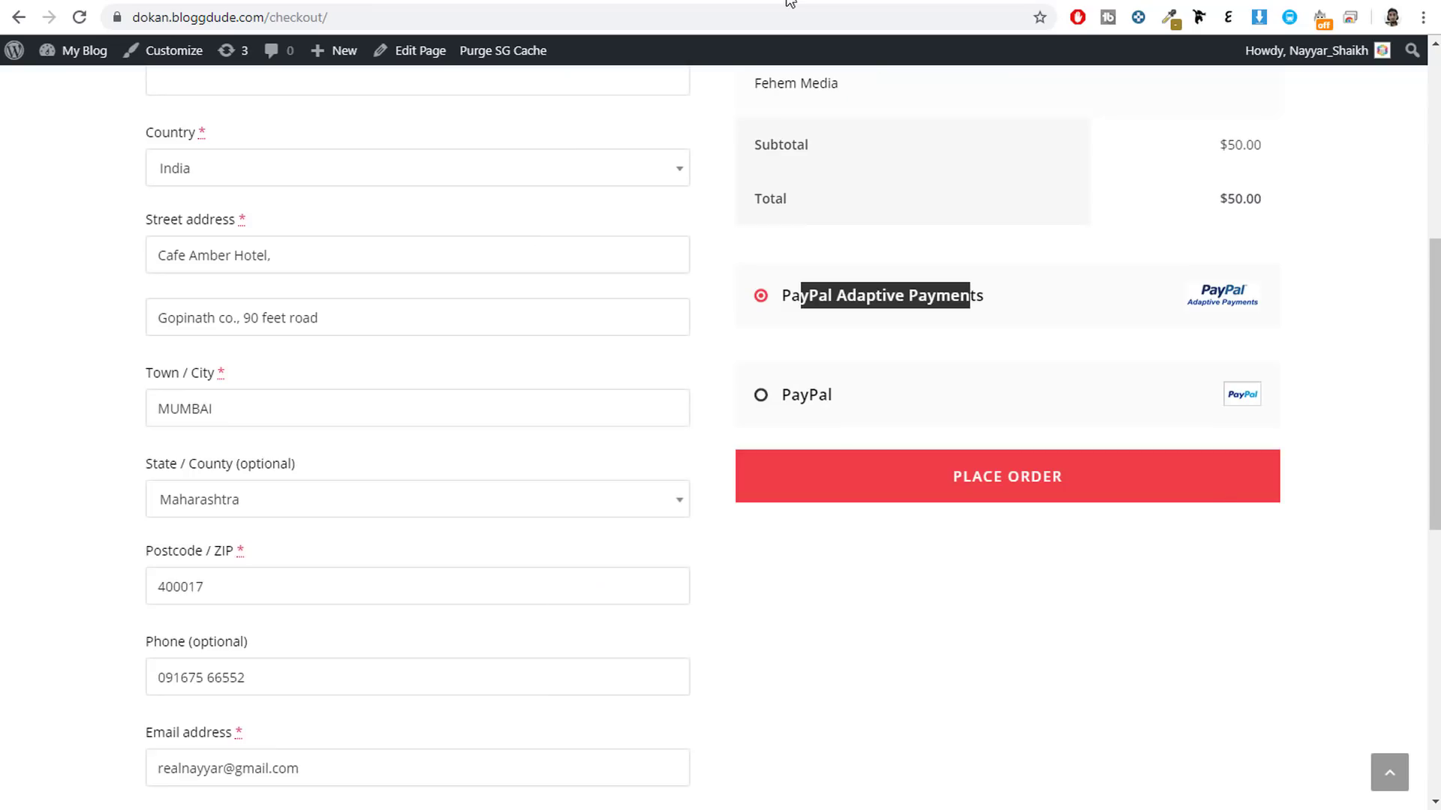
- Select PayPal as the payment method for the wallet recharge and review the order on the checkout page
scroll(862, 578, up, 3)
click(864, 579)
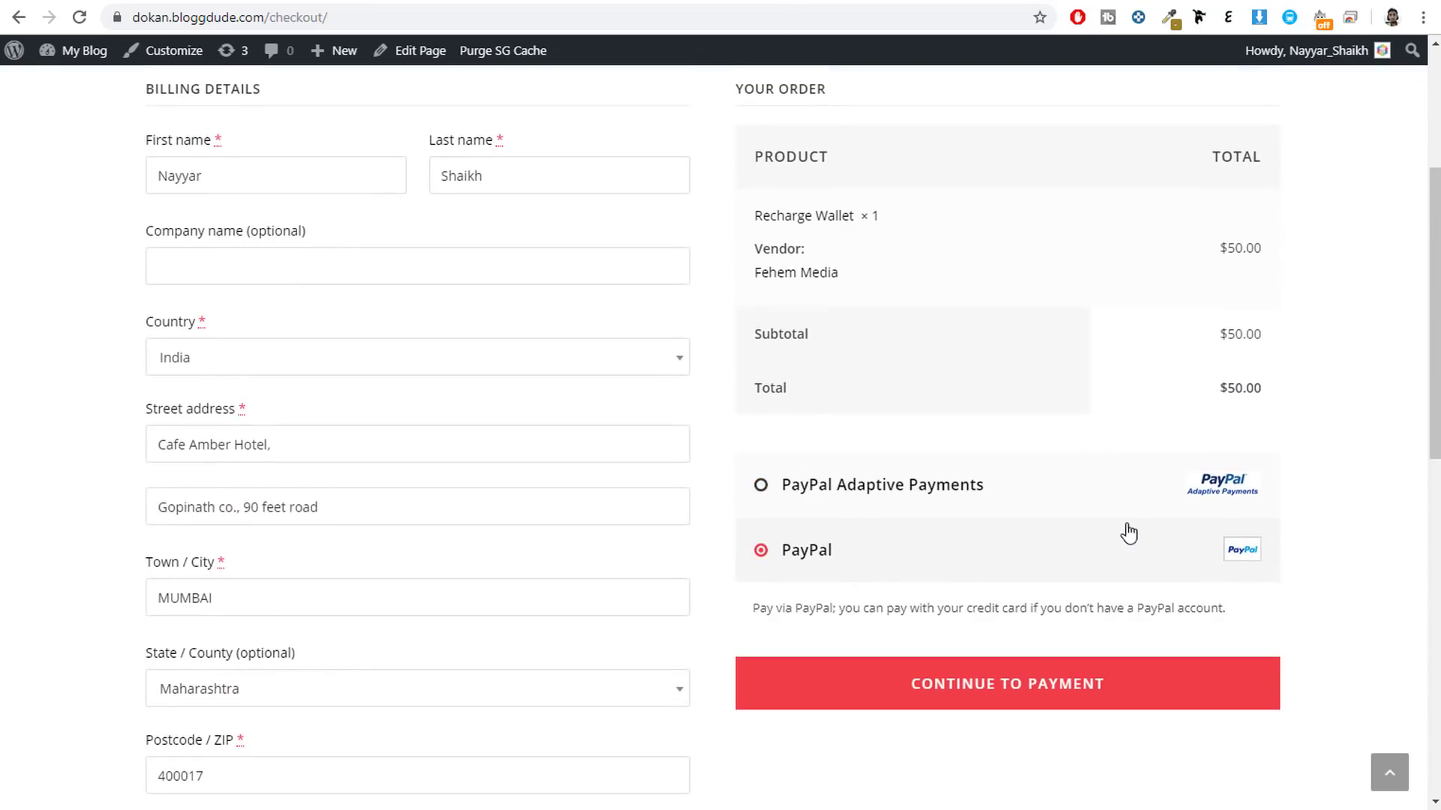
scroll(1133, 534, up, 4)
drag(1274, 538, 1168, 558)
click(1366, 553)
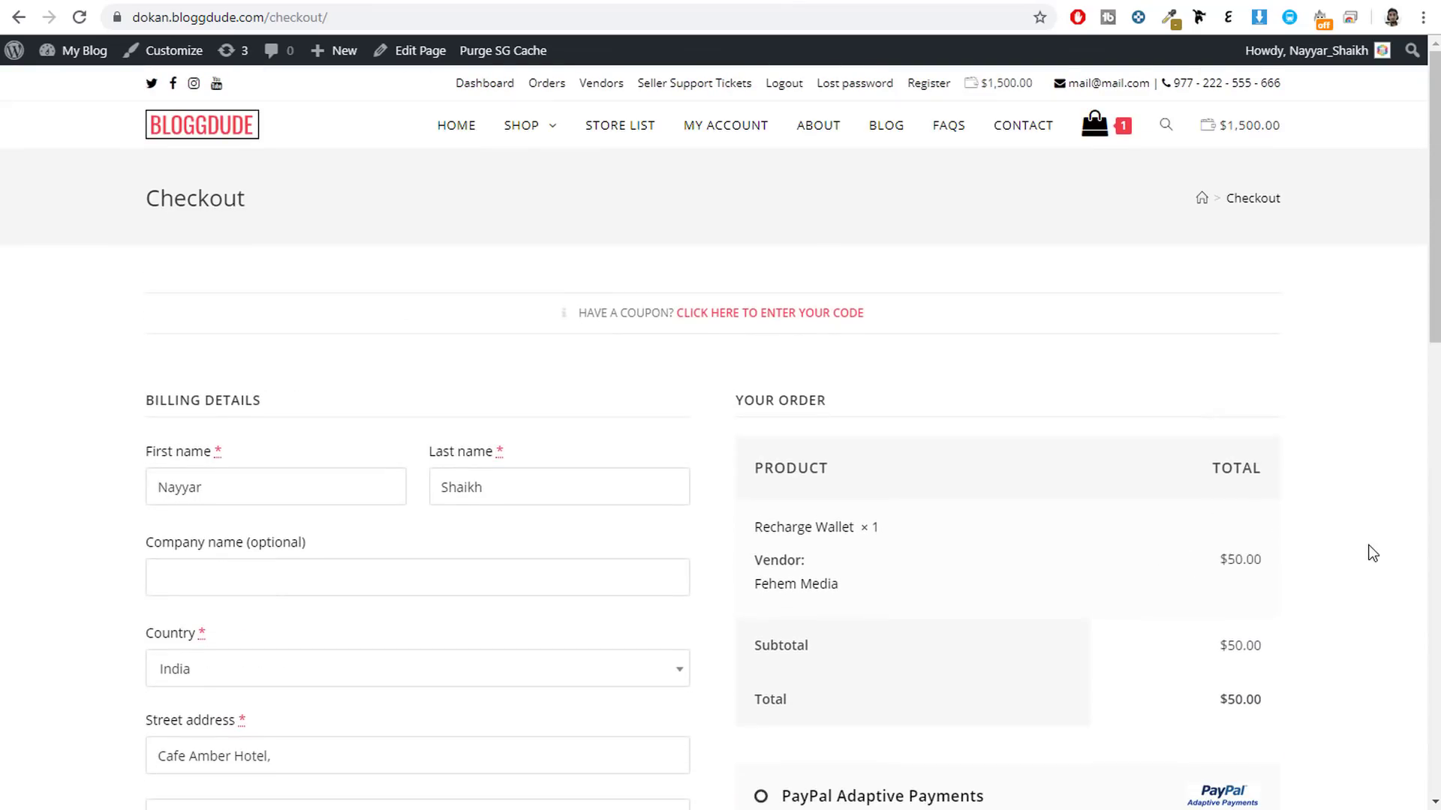
scroll(1145, 667, down, 10)
scroll(1123, 412, up, 10)
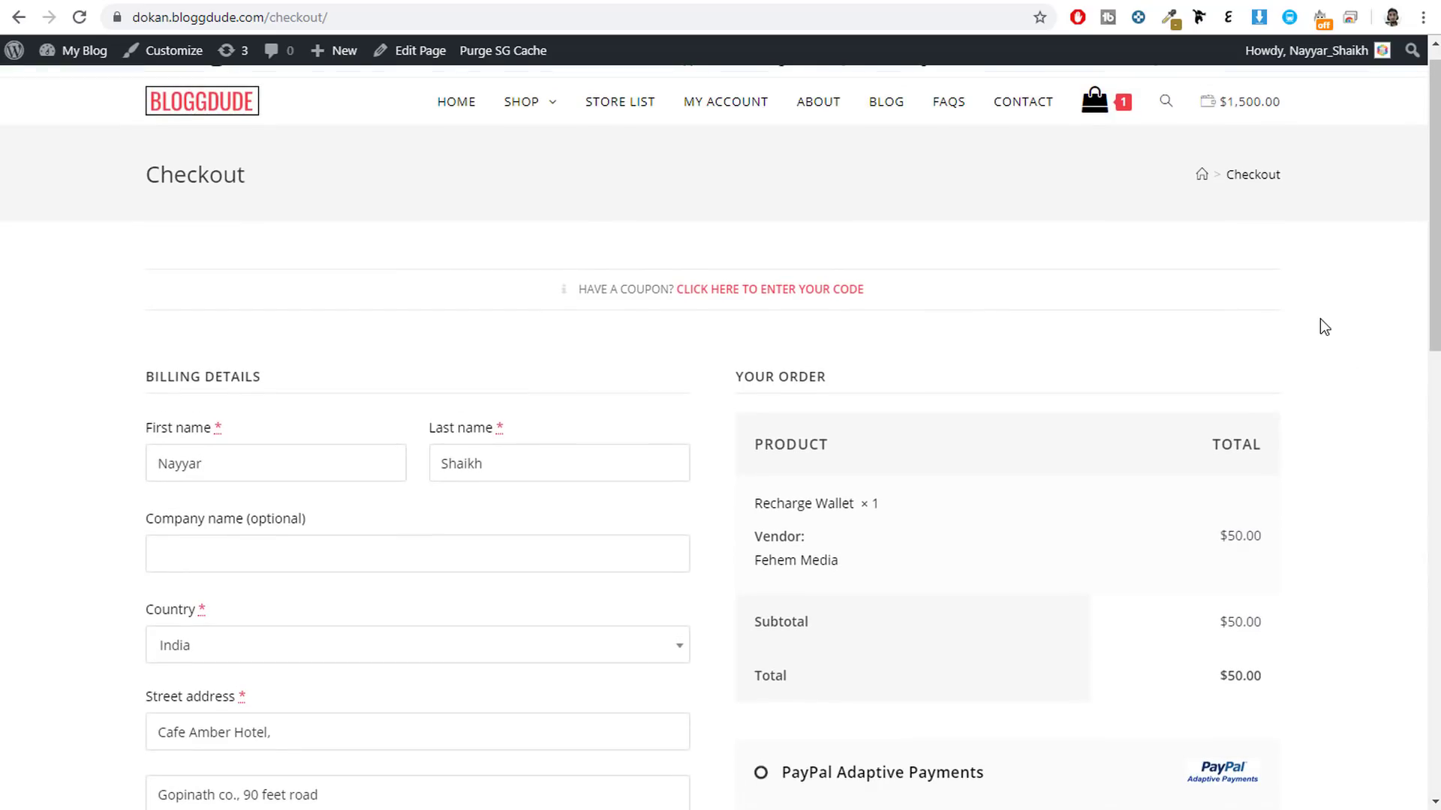
- Return to the TeraWallet settings and enable the cashback reward program in the credit options
click(631, 4)
scroll(905, 330, up, 10)
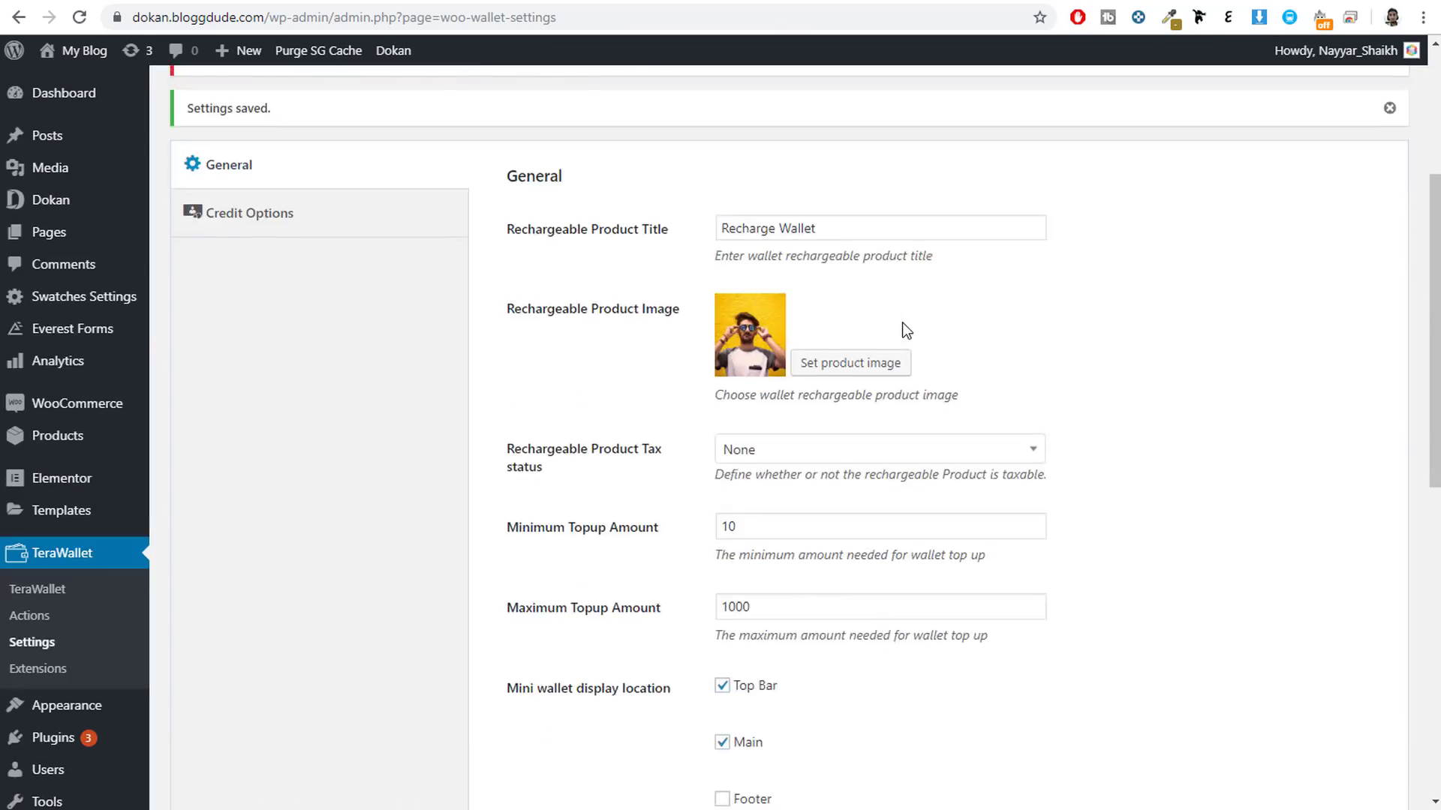
scroll(906, 330, up, 4)
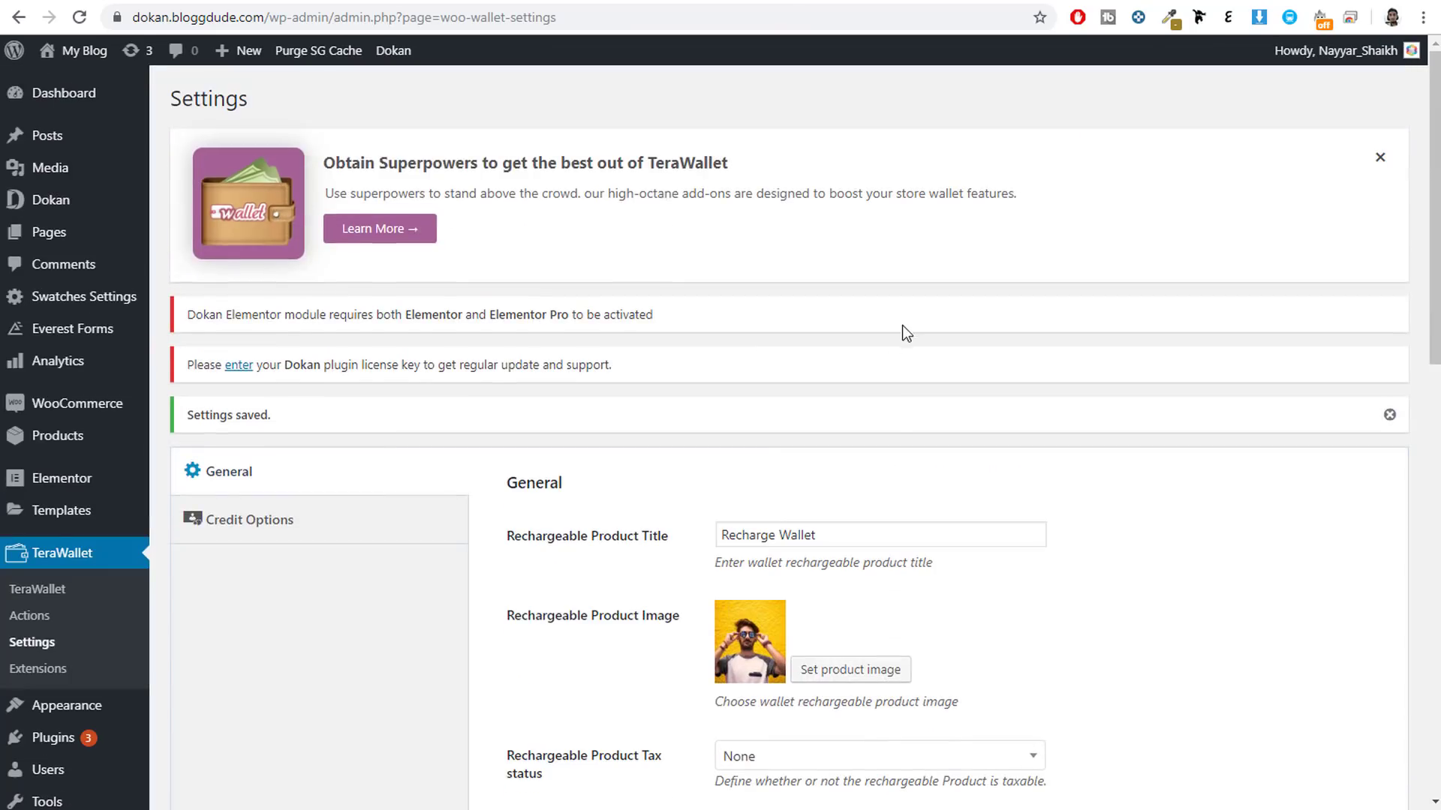
click(270, 531)
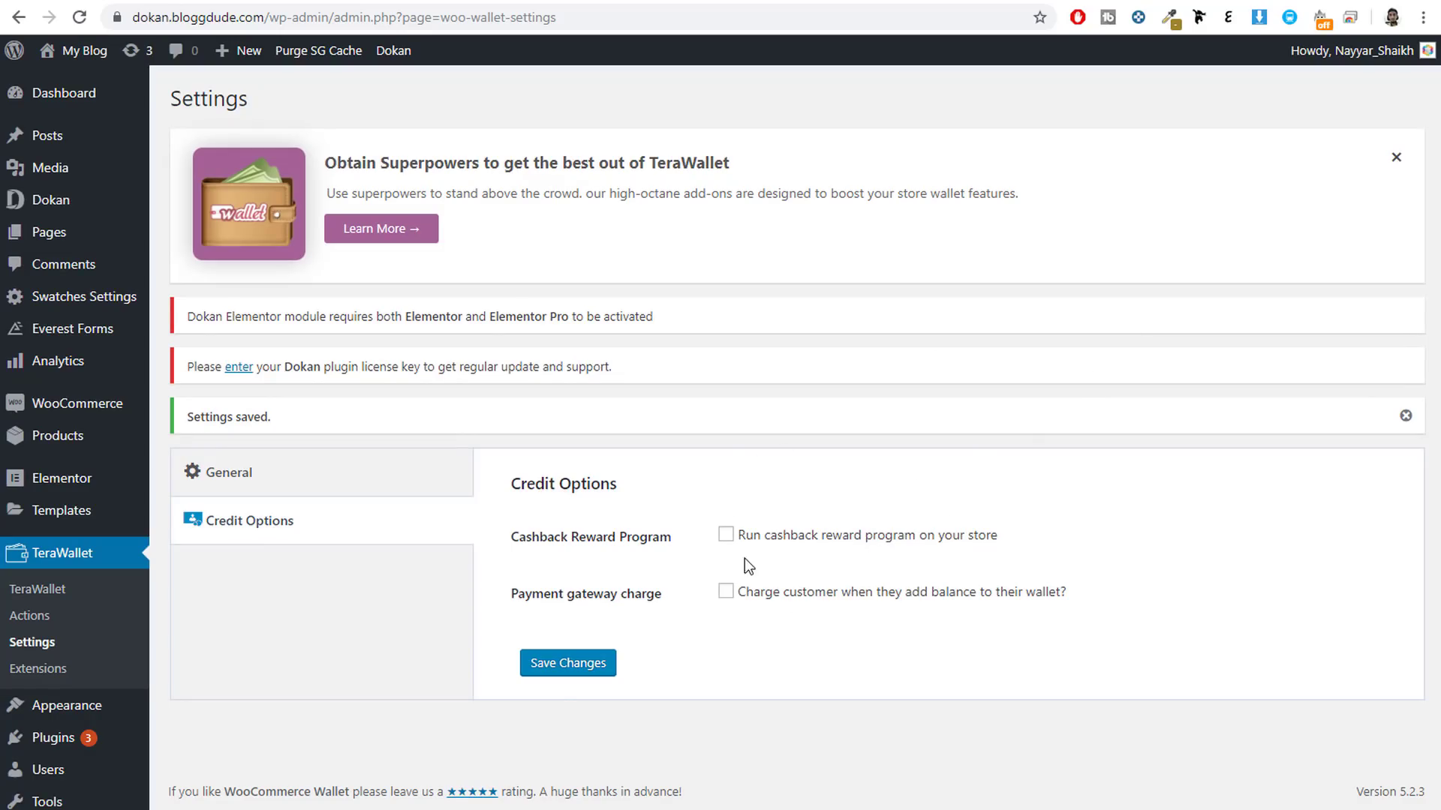
click(725, 534)
scroll(1151, 555, down, 4)
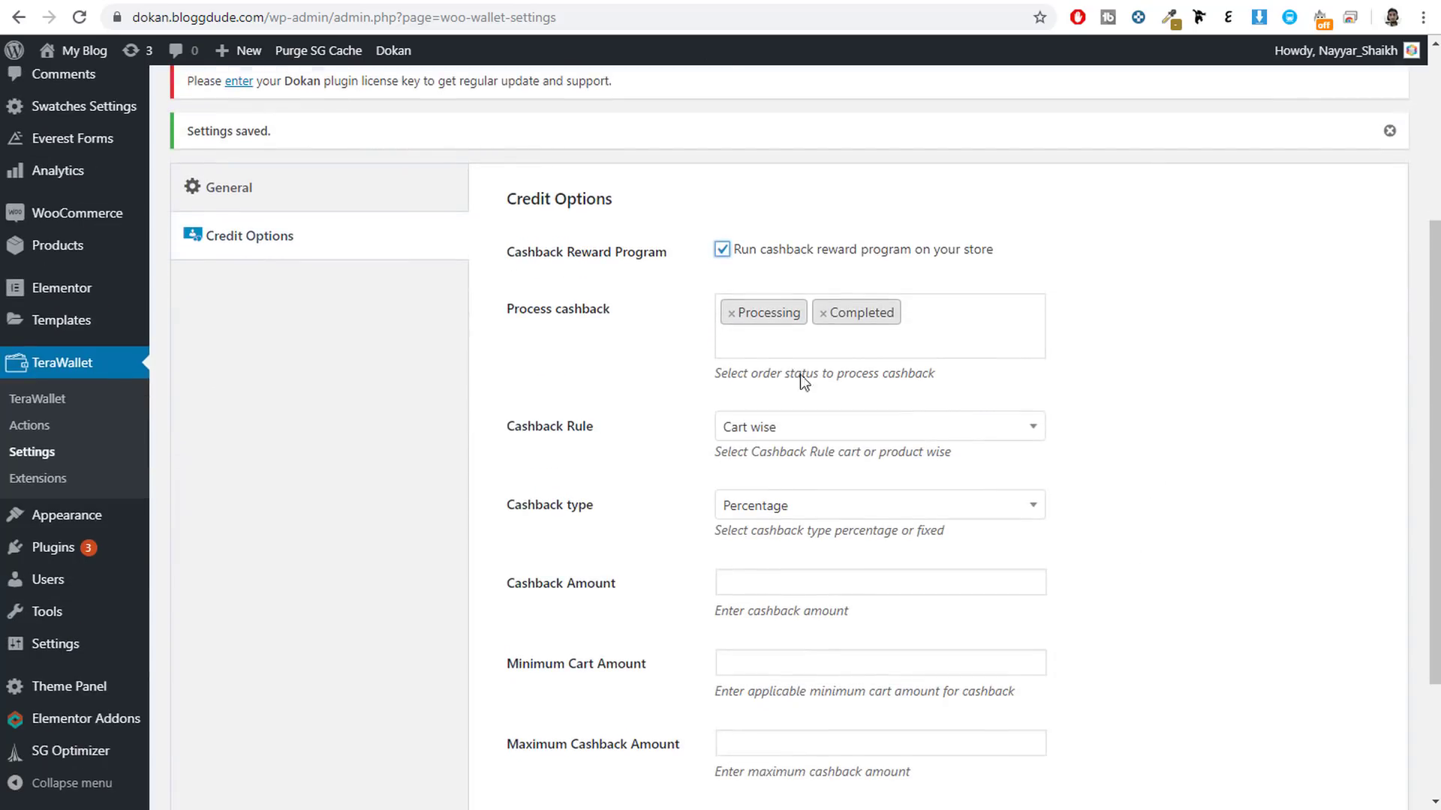
- Remove Processing from the order statuses that process cashback and add it back
drag(625, 317, 504, 312)
click(1372, 373)
click(731, 314)
click(1238, 312)
click(868, 316)
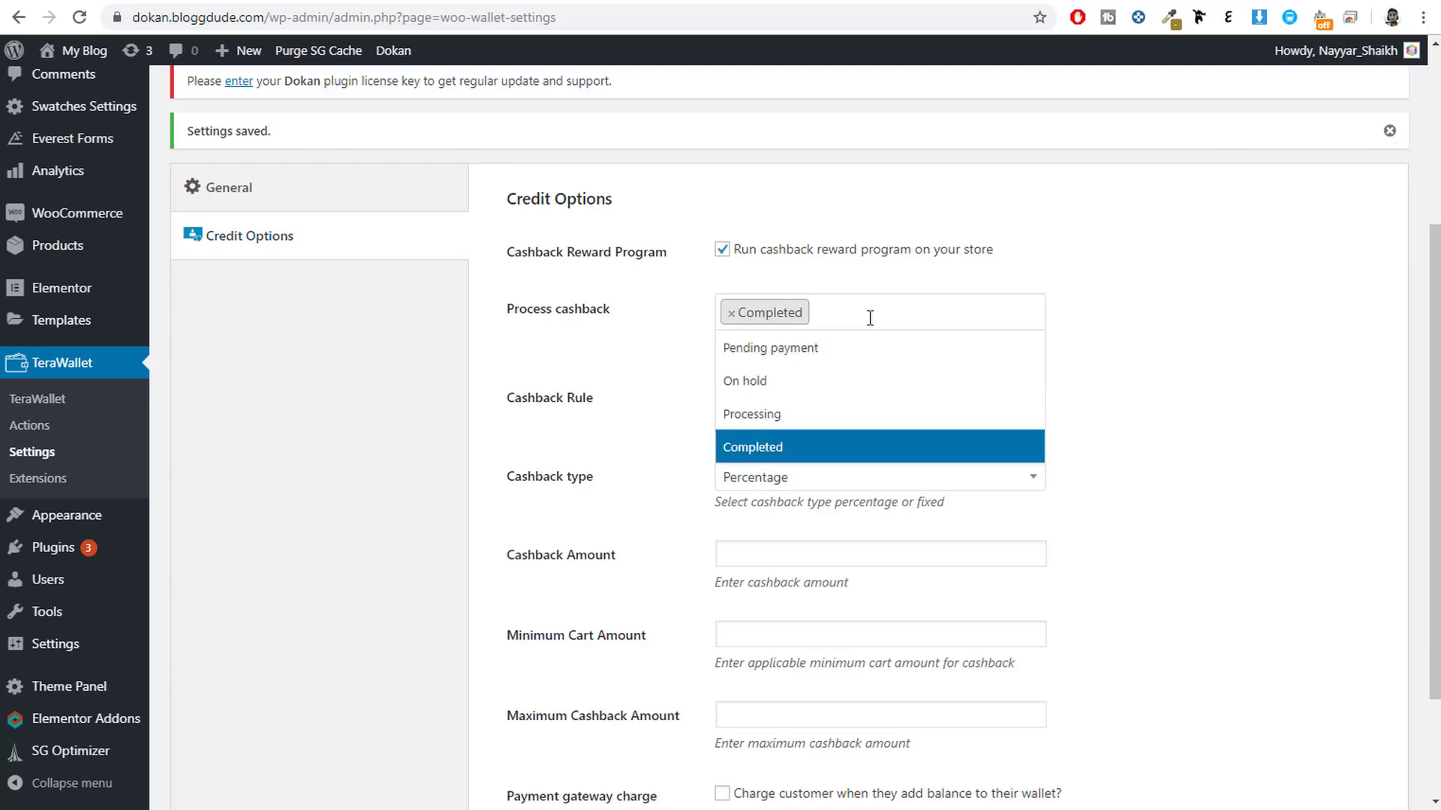
click(820, 424)
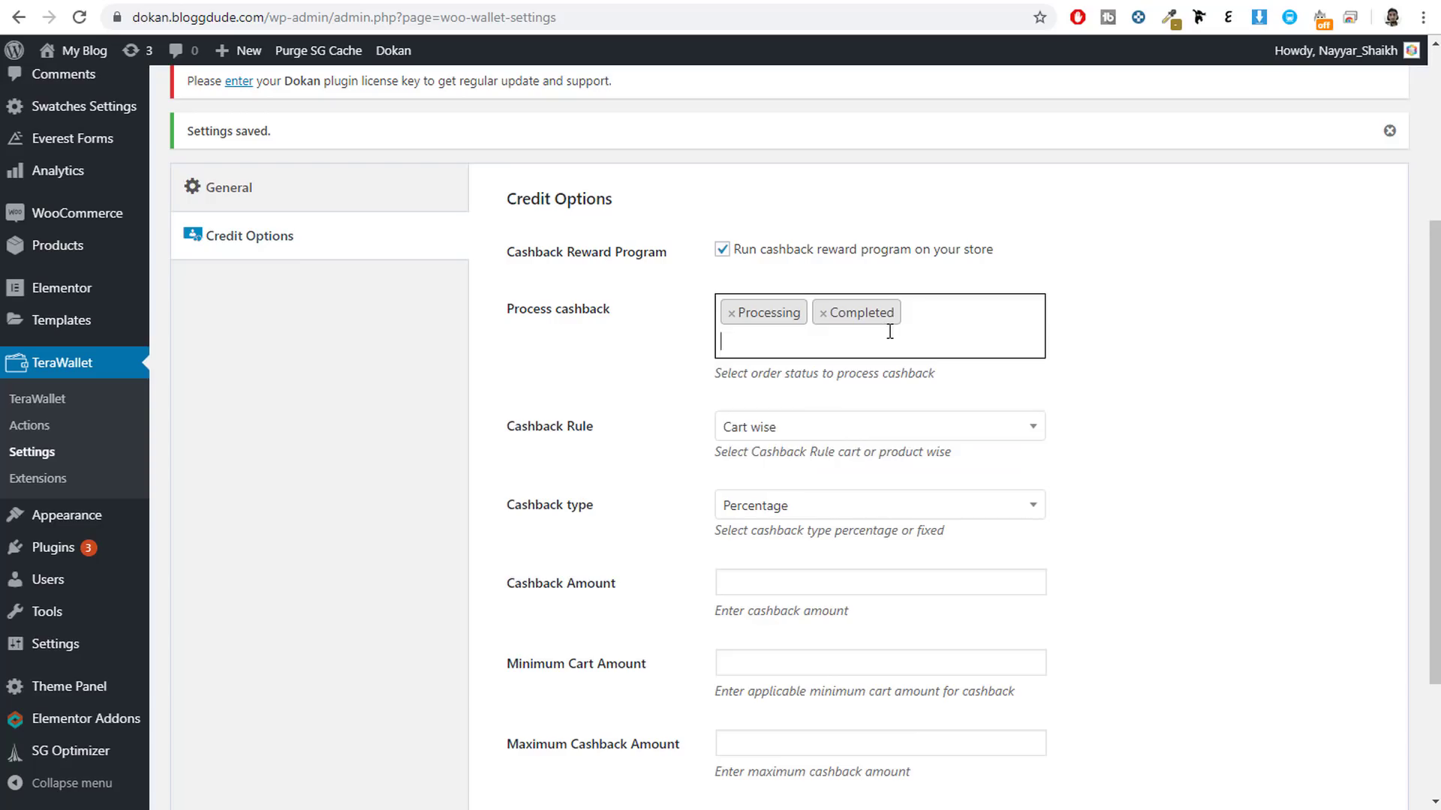
click(885, 331)
click(1181, 344)
- Examine the options available for the Cashback Rule without changing the selection
scroll(1208, 371, down, 3)
mouse_move(555, 249)
mouse_down()
mouse_move(502, 240)
mouse_move(560, 263)
mouse_up()
click(563, 264)
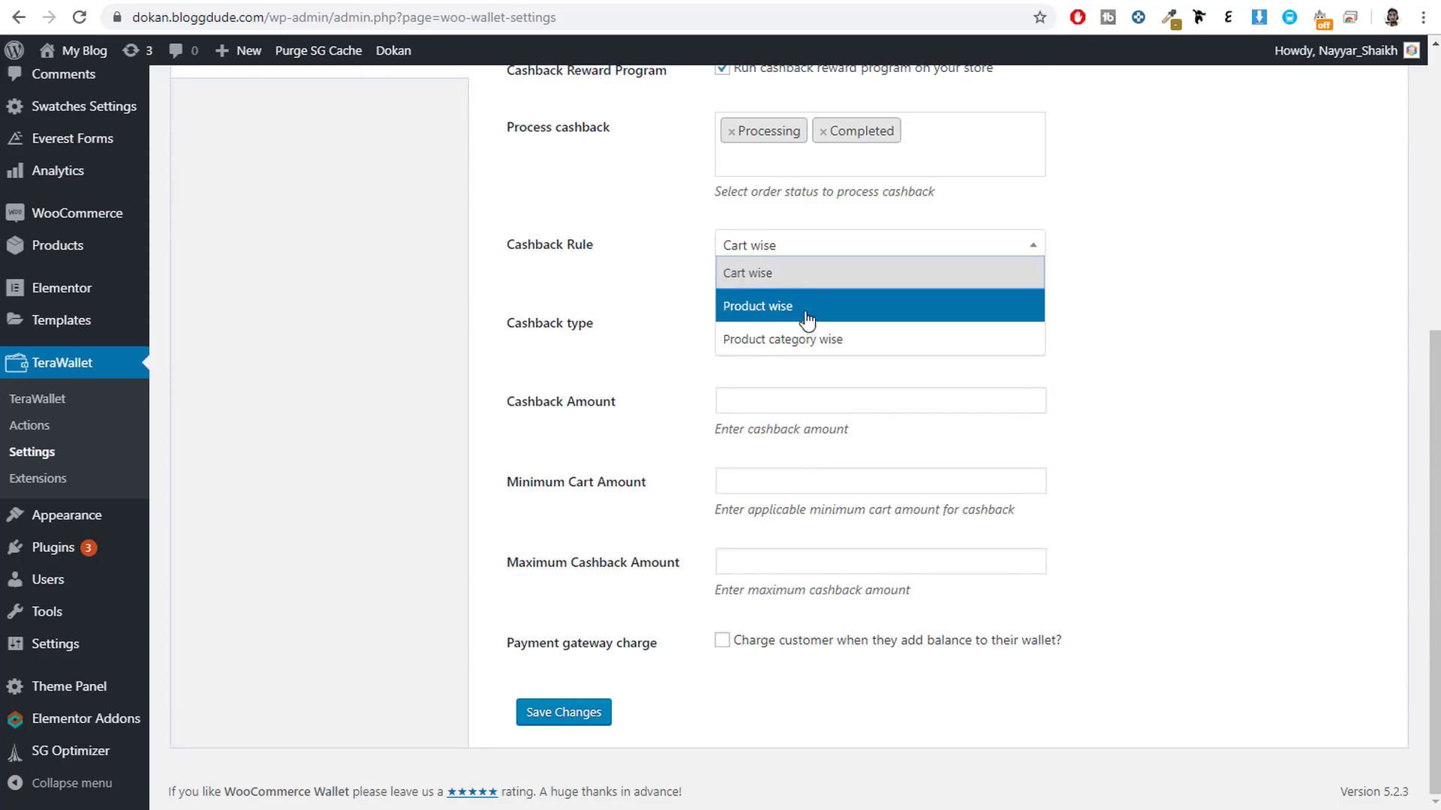
click(1241, 267)
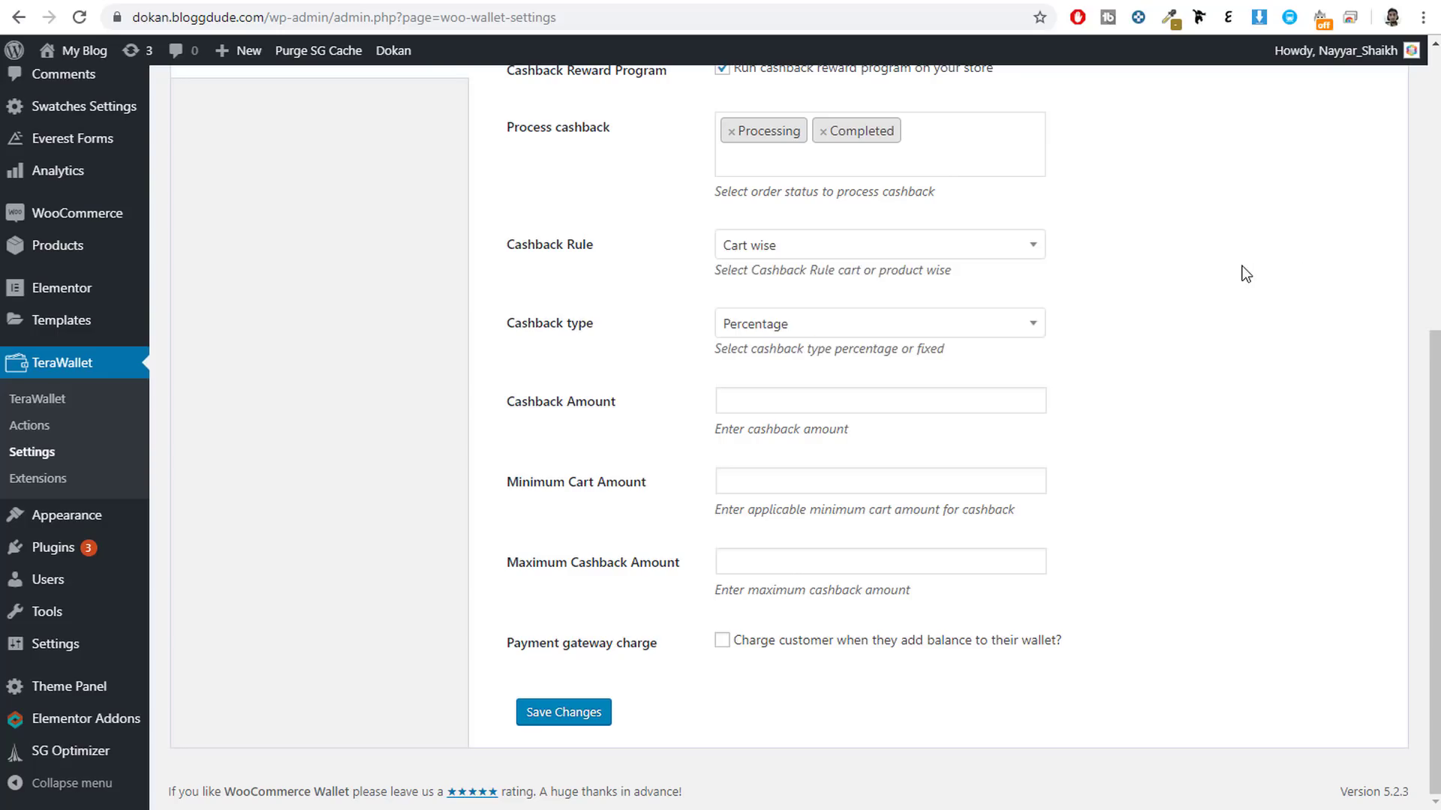
- Set the cashback amount to 10, trying the Fixed cashback type before returning it to Percentage
click(790, 335)
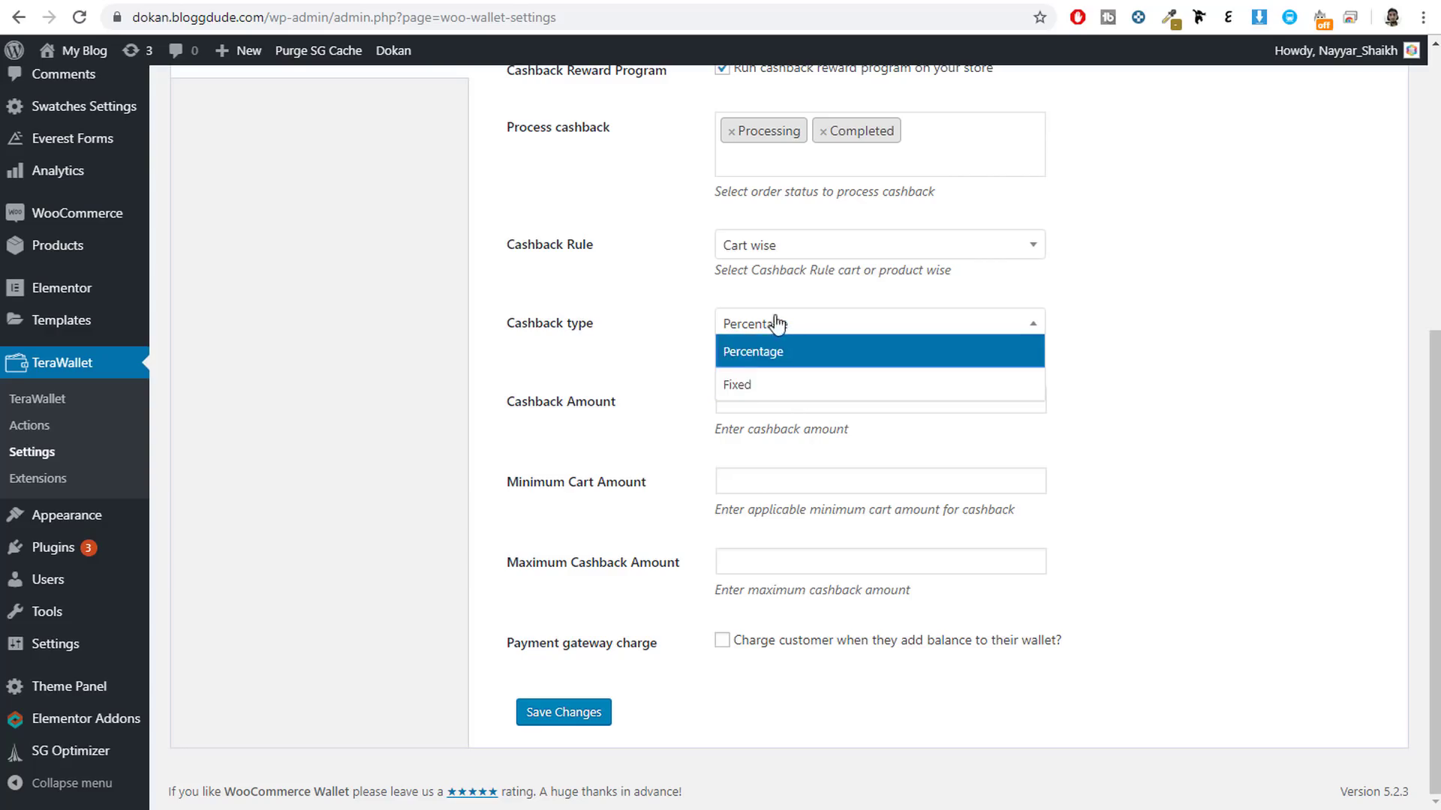
click(767, 395)
click(776, 475)
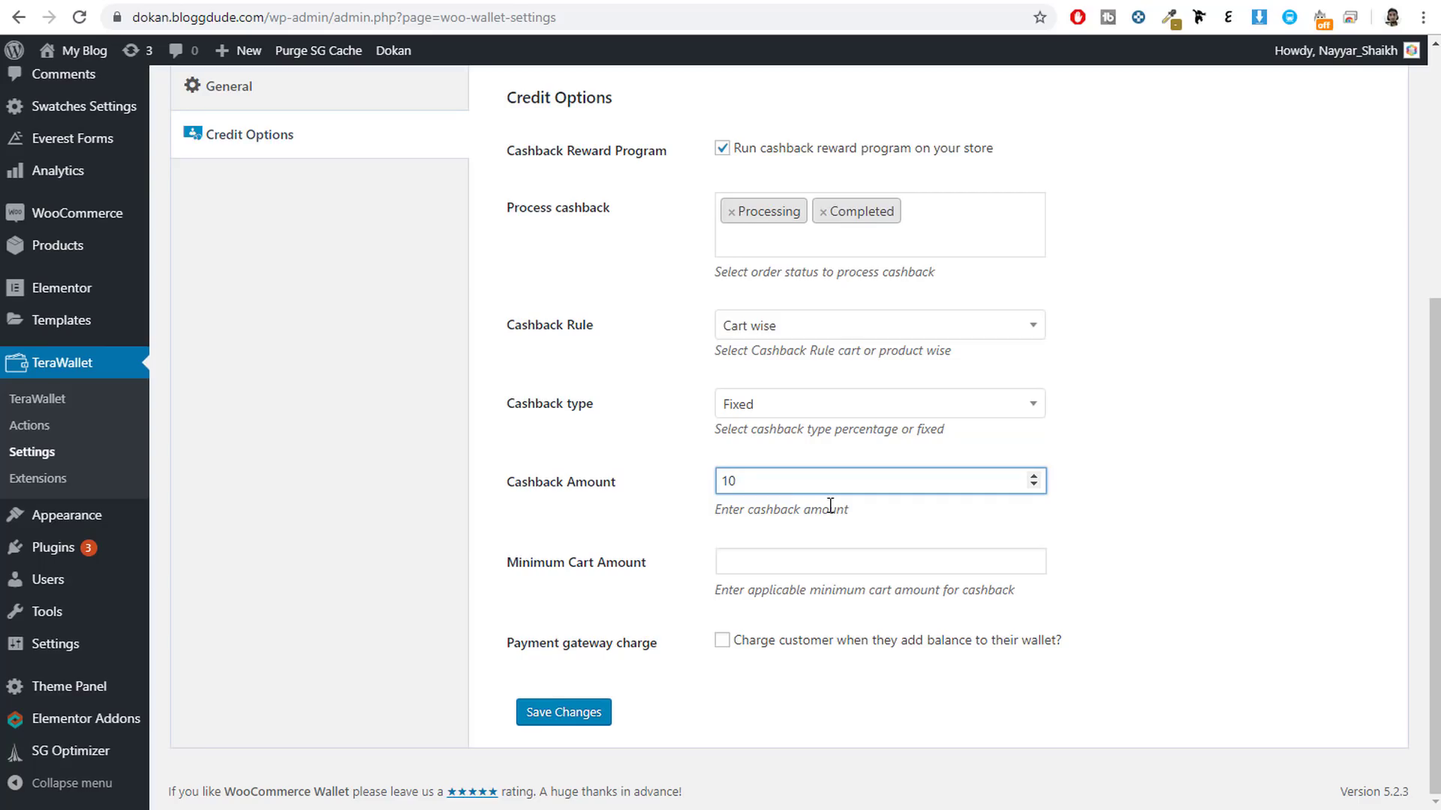
click(823, 406)
click(806, 430)
click(791, 477)
drag(749, 400, 691, 397)
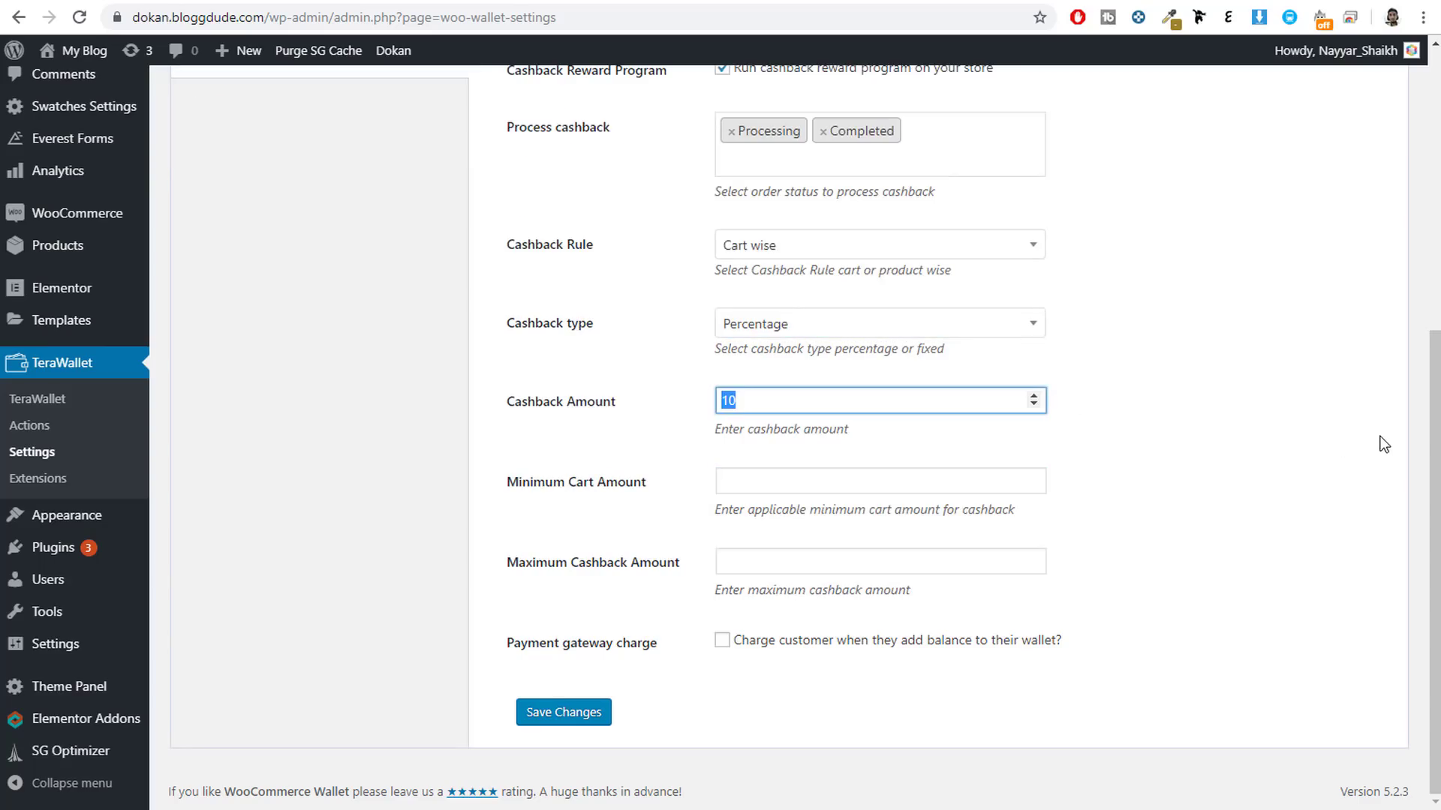
- Set the minimum cart amount to 10 and the maximum cashback amount to 100, and save the credit options
drag(646, 481, 548, 489)
click(802, 486)
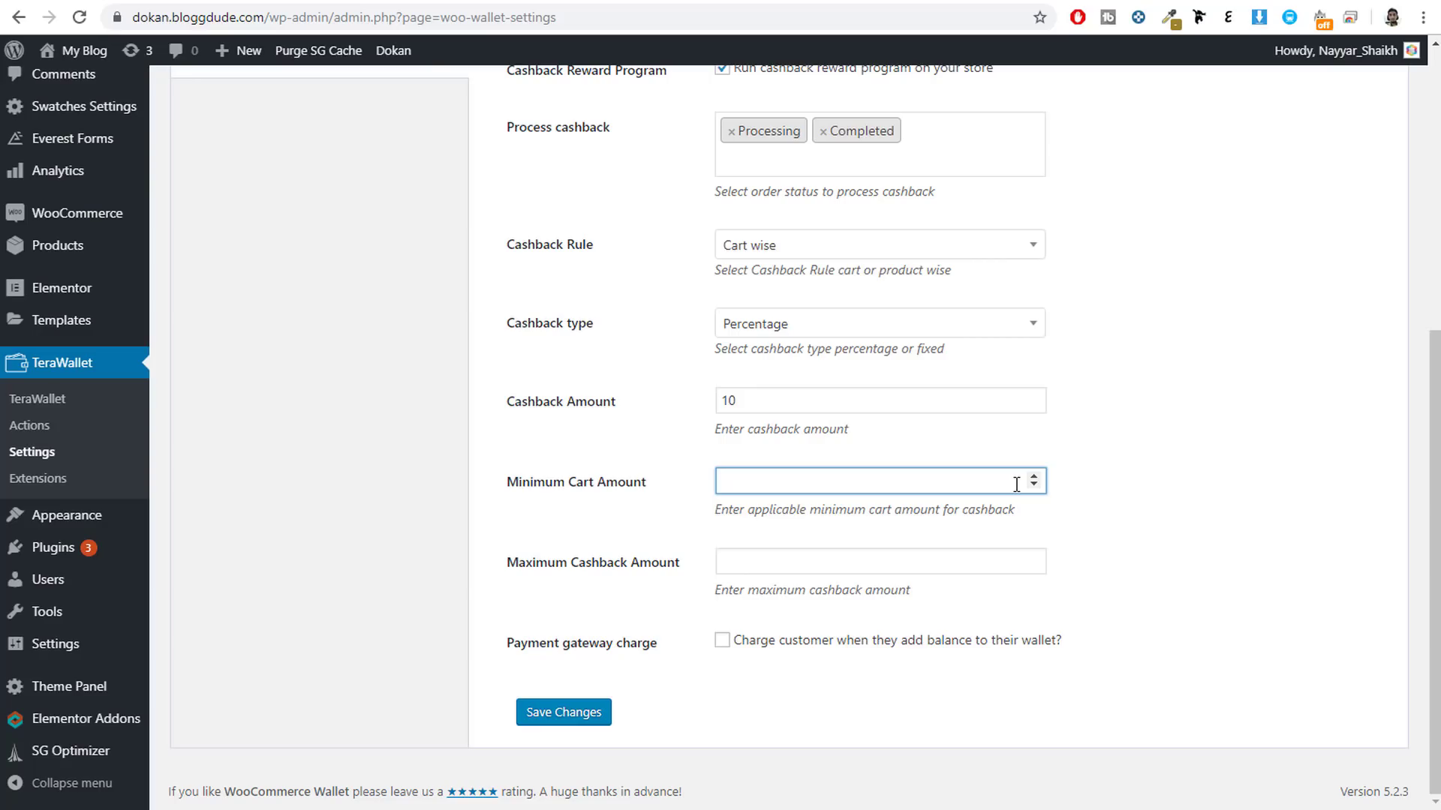
click(825, 562)
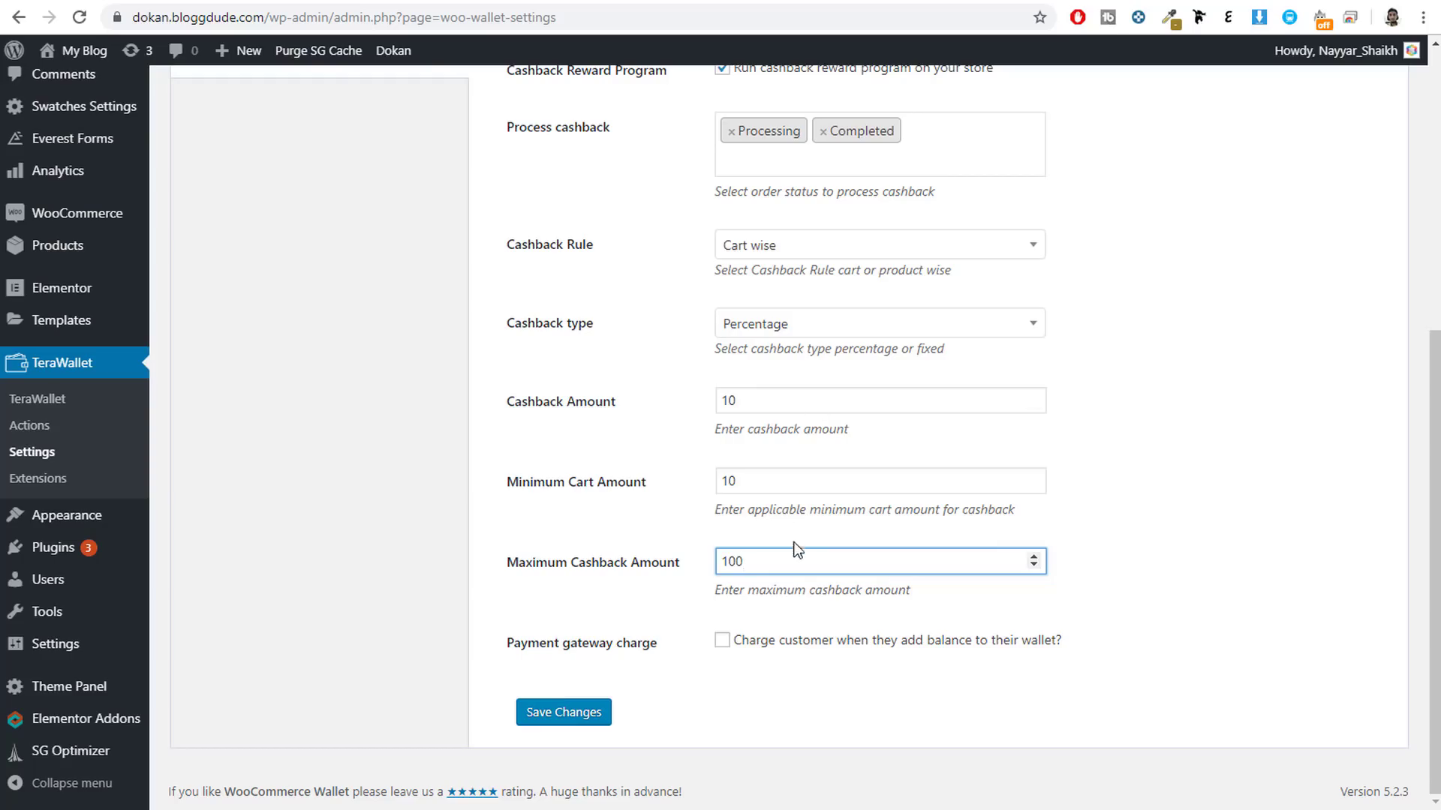
click(590, 713)
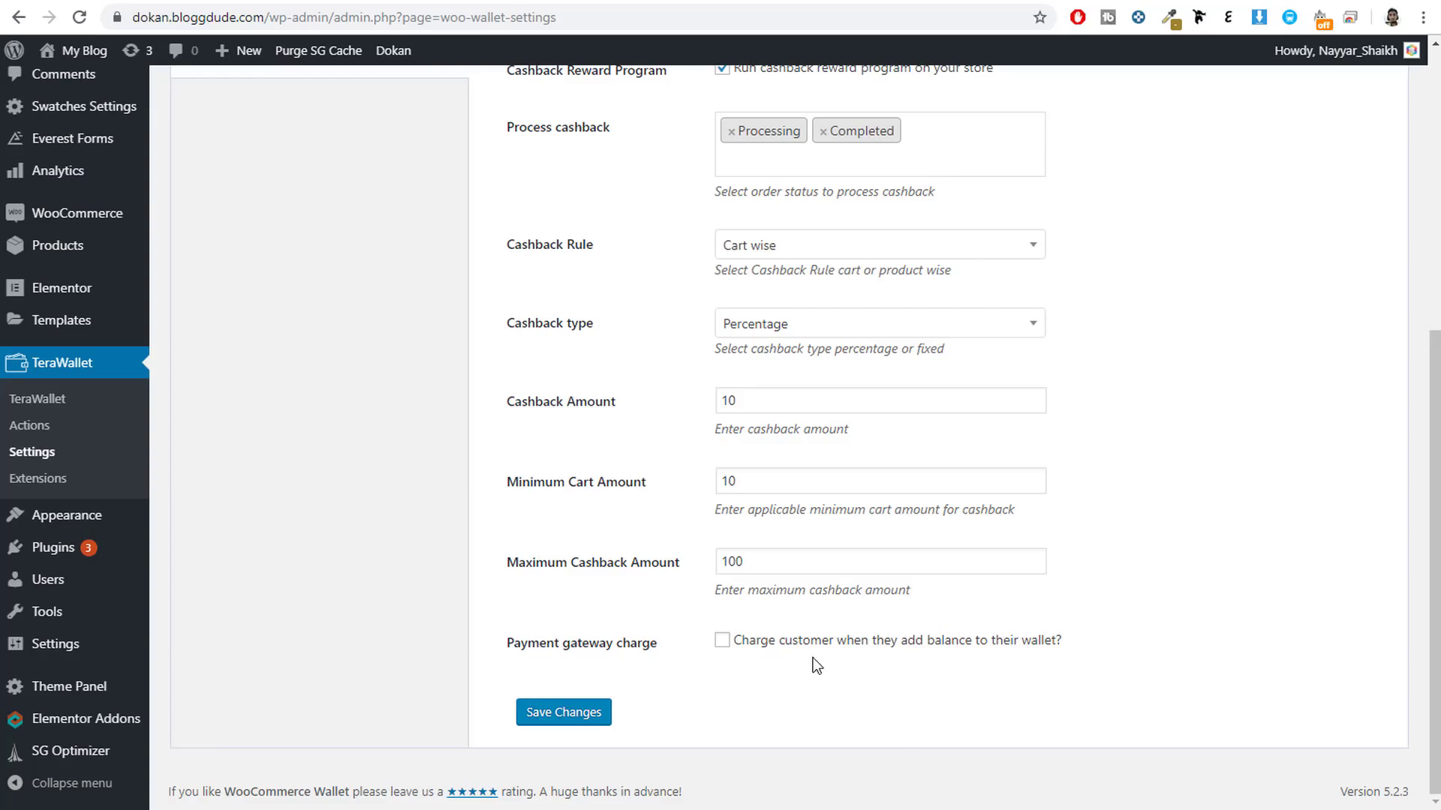
- Enable the payment gateway charge for adding wallet balance, set the PayPal Checkout charge to 5 and save
click(721, 641)
scroll(990, 629, down, 4)
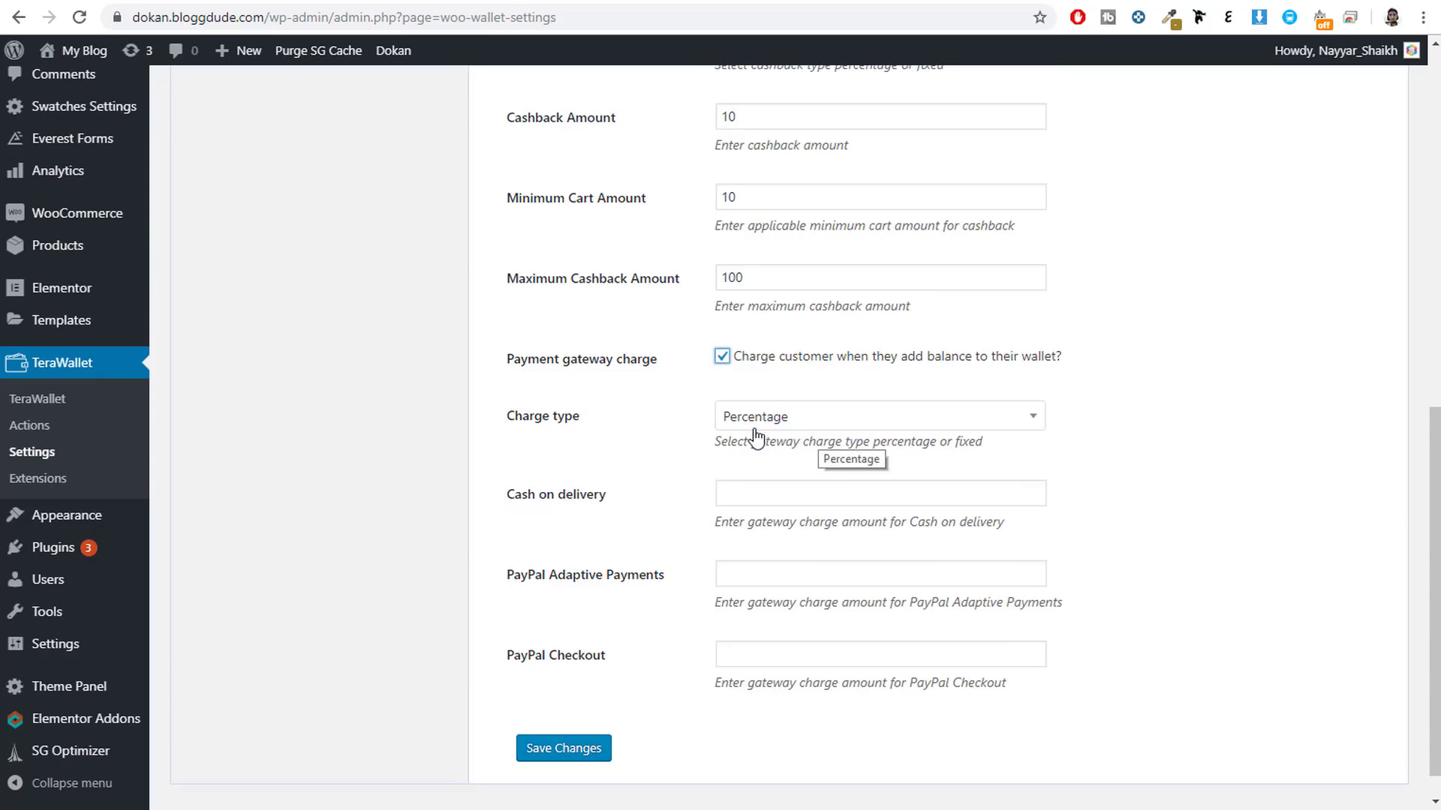
click(833, 574)
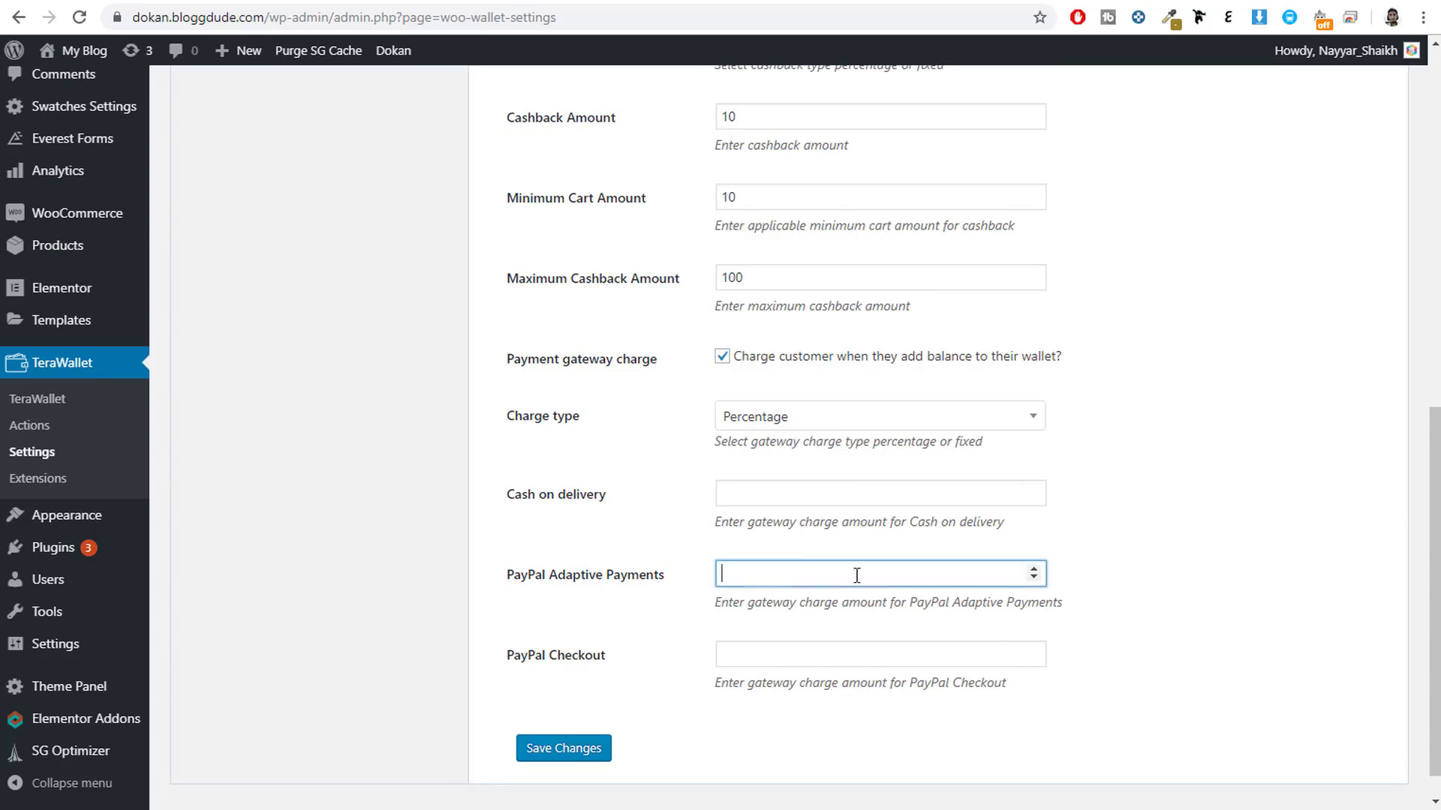
click(855, 658)
drag(607, 658, 514, 656)
click(800, 651)
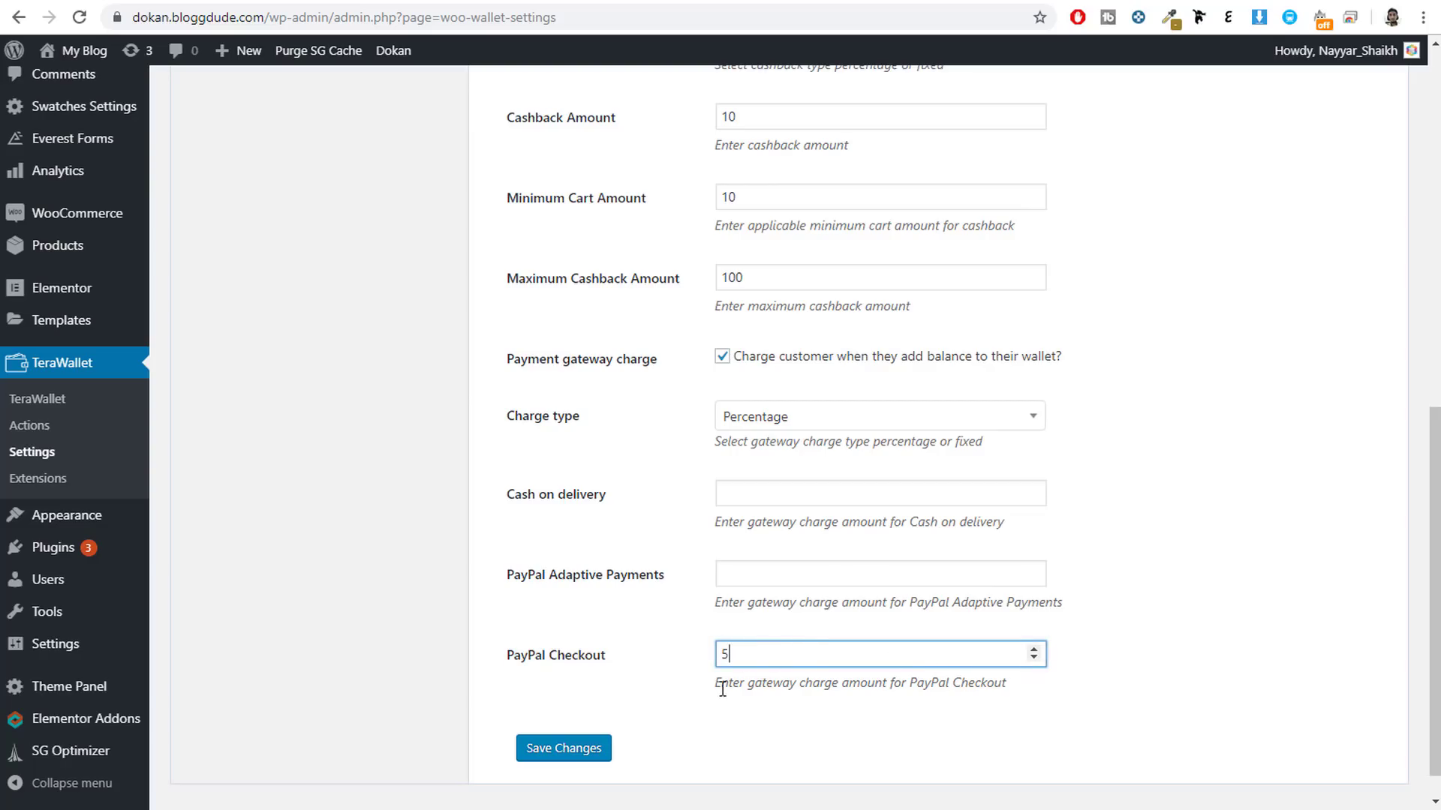
click(578, 756)
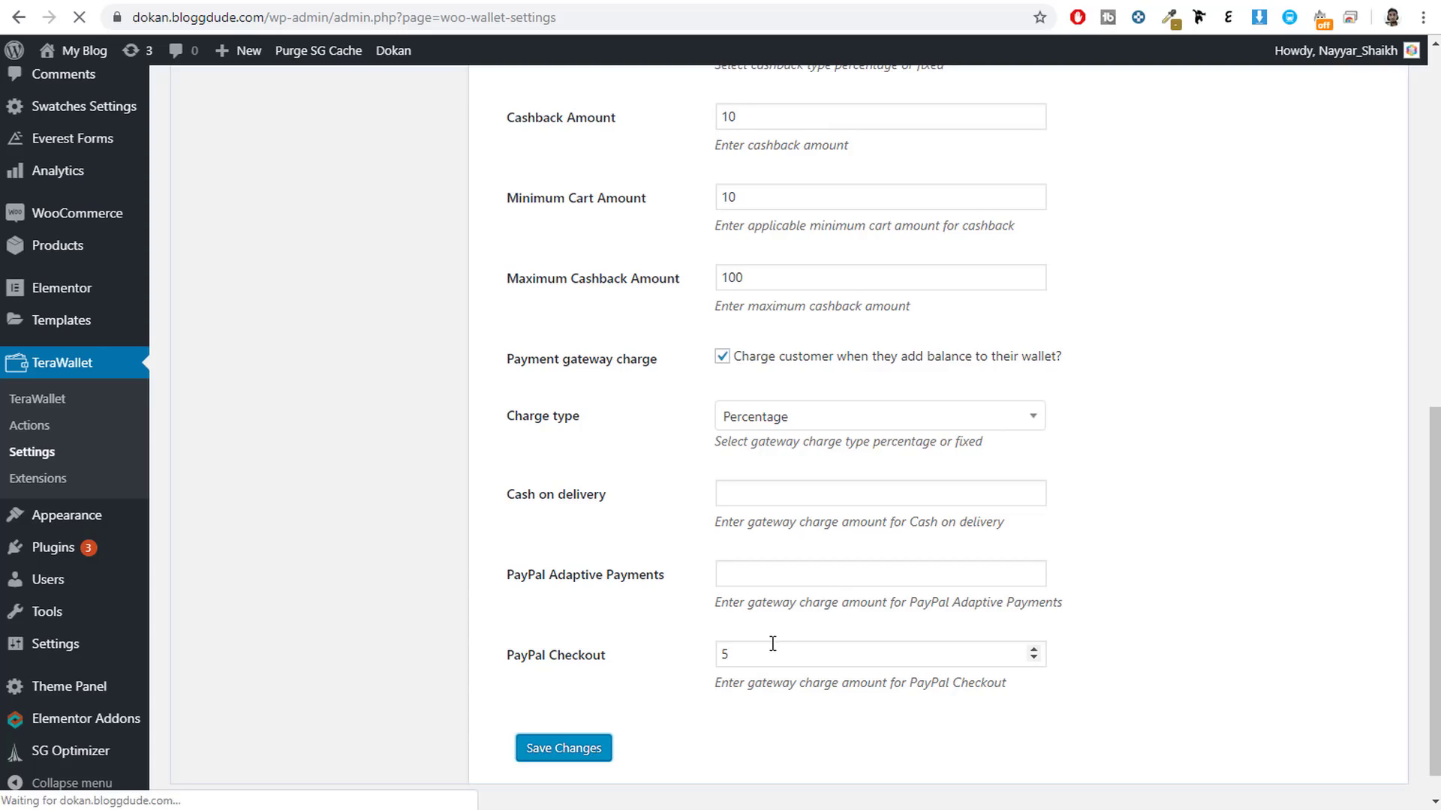
- Look over the saved credit options and return to the General section of the TeraWallet settings
scroll(821, 596, down, 5)
scroll(820, 597, up, 5)
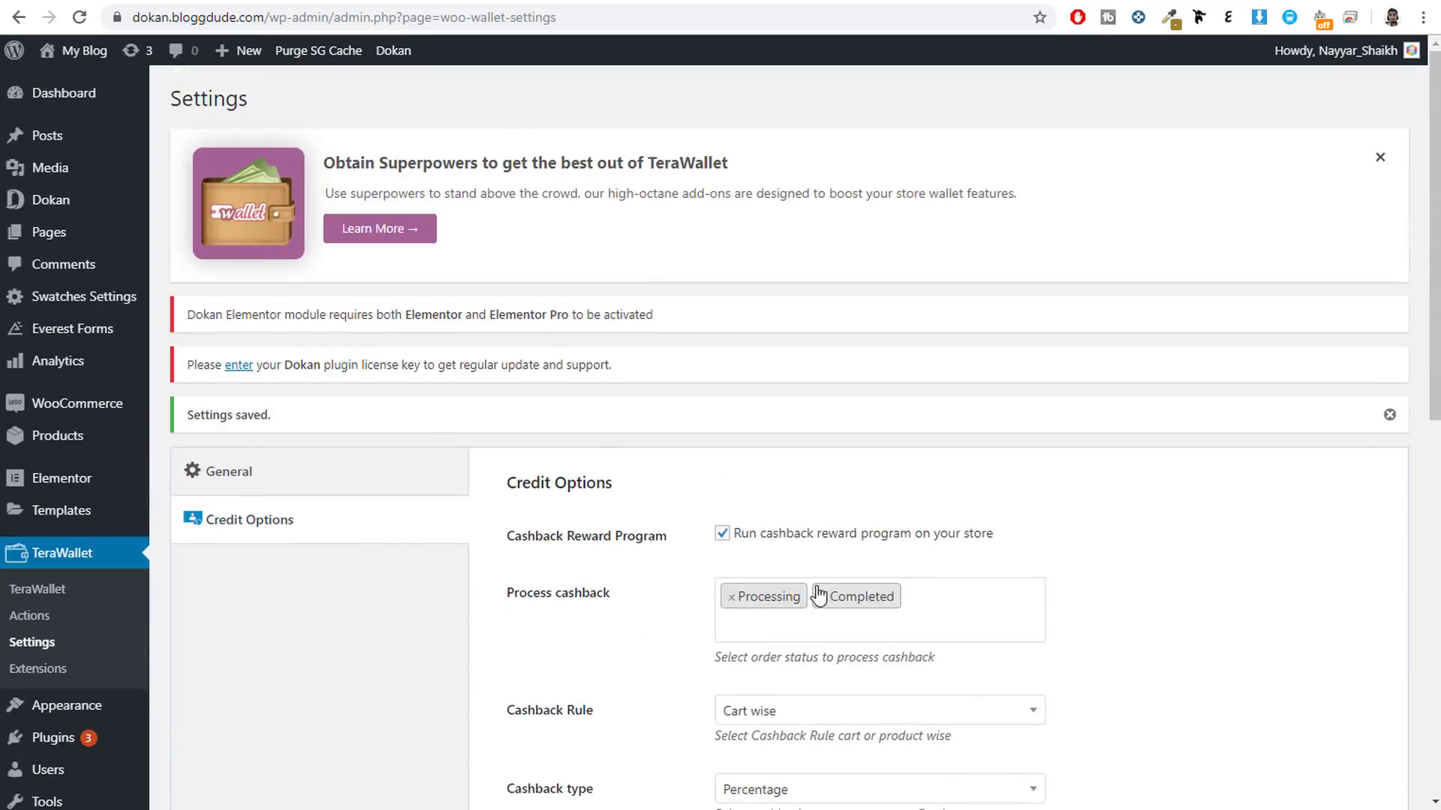
click(267, 484)
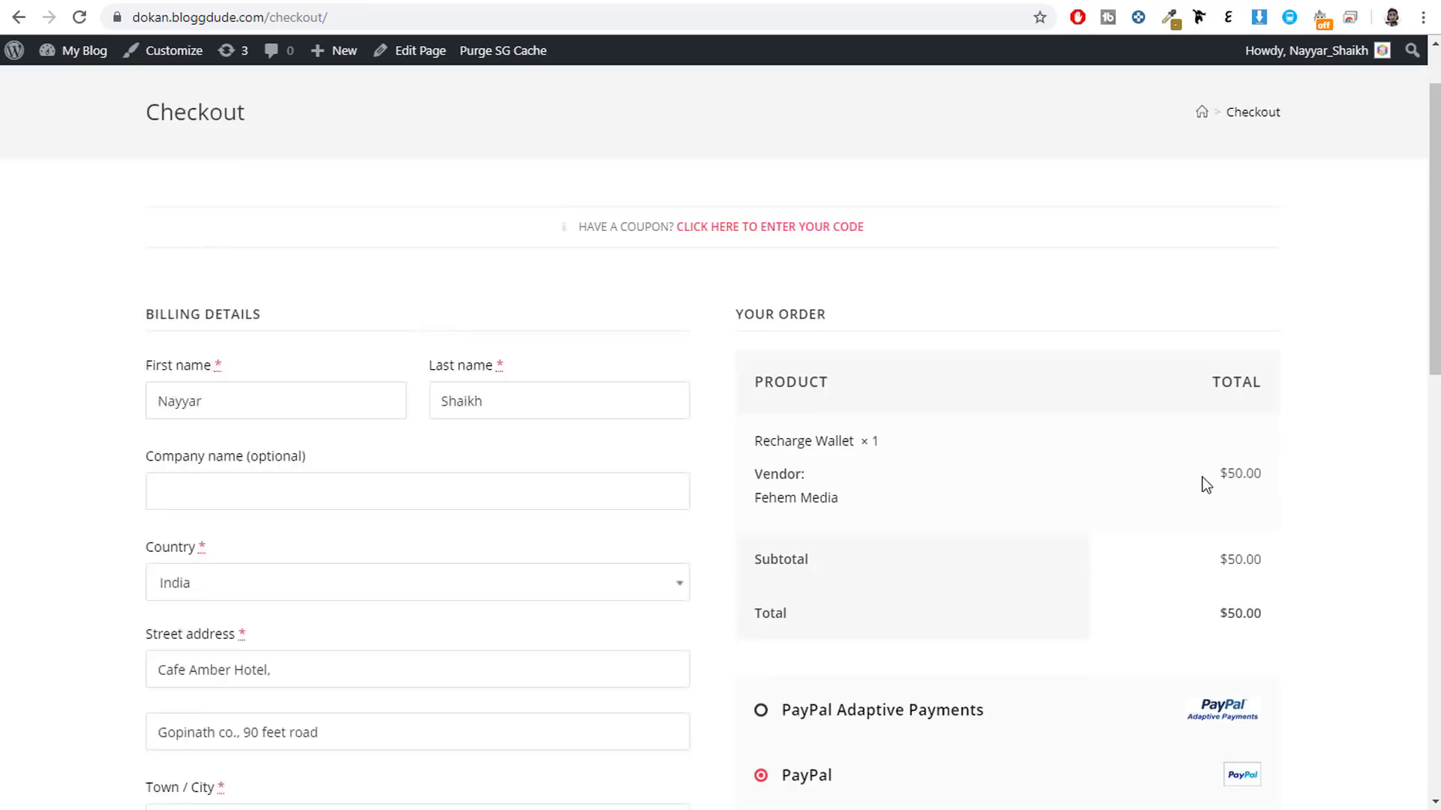
- Compare the wallet recharge order's total at checkout with PayPal Adaptive Payments and with PayPal selected
scroll(1203, 482, down, 4)
click(979, 647)
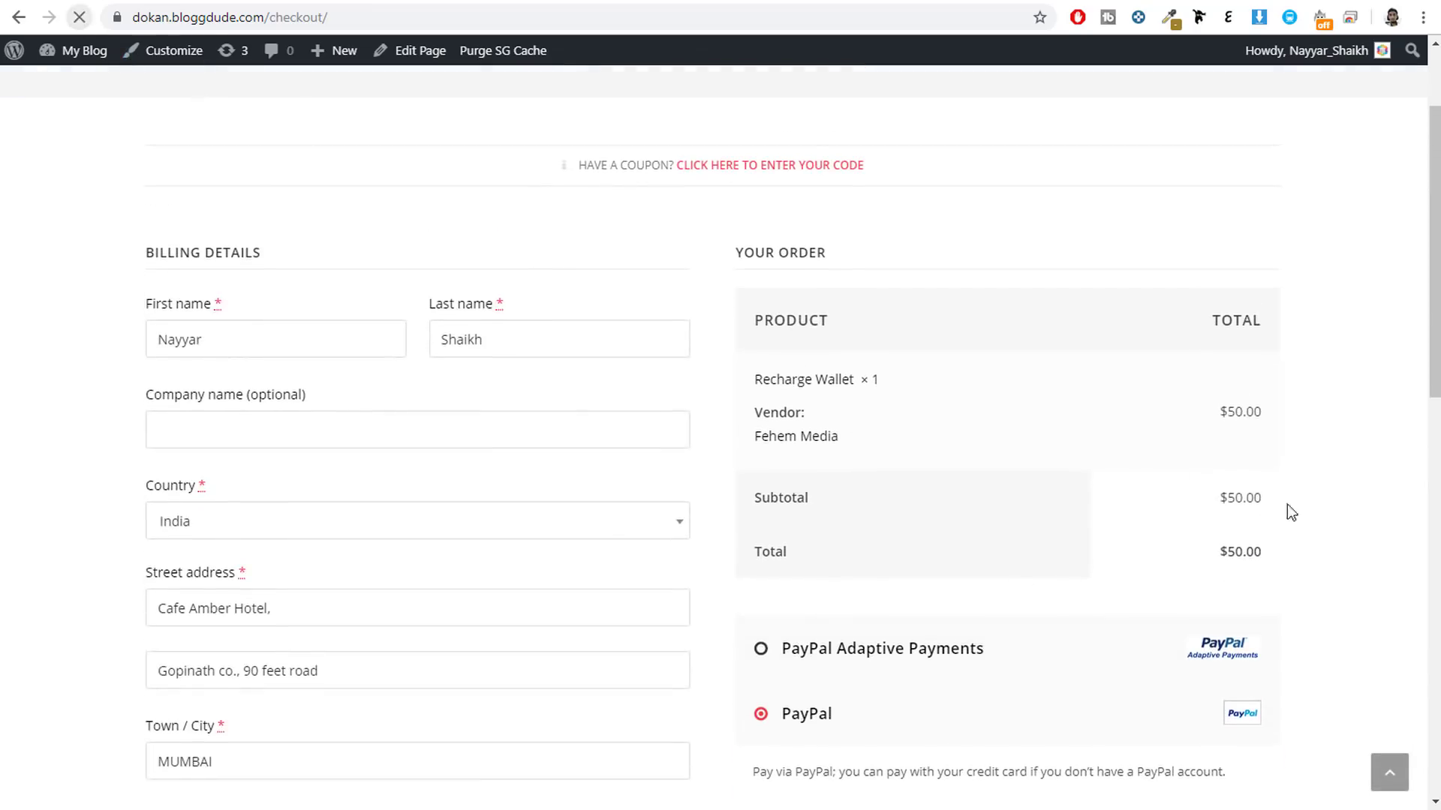
scroll(1276, 533, down, 4)
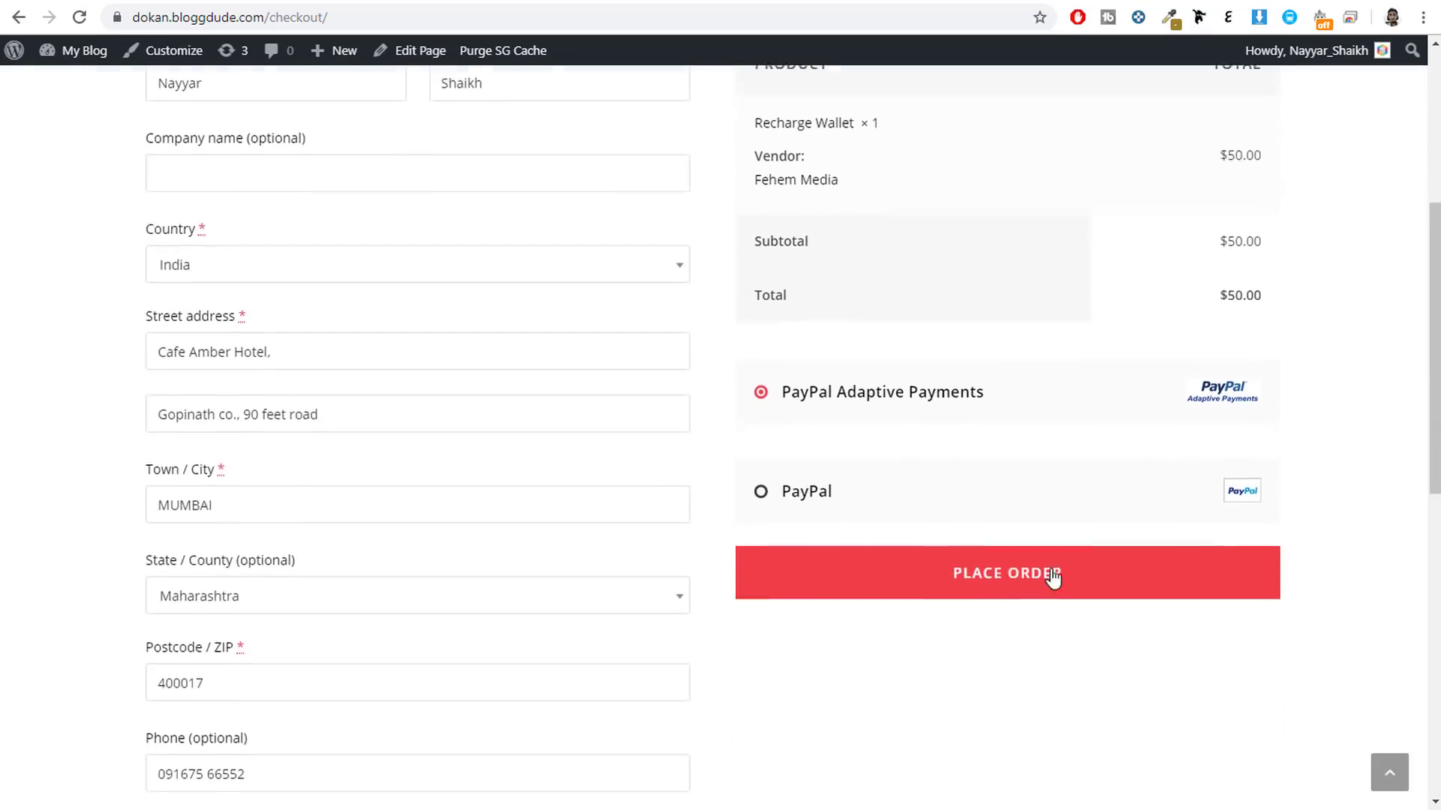
click(821, 475)
scroll(975, 487, up, 5)
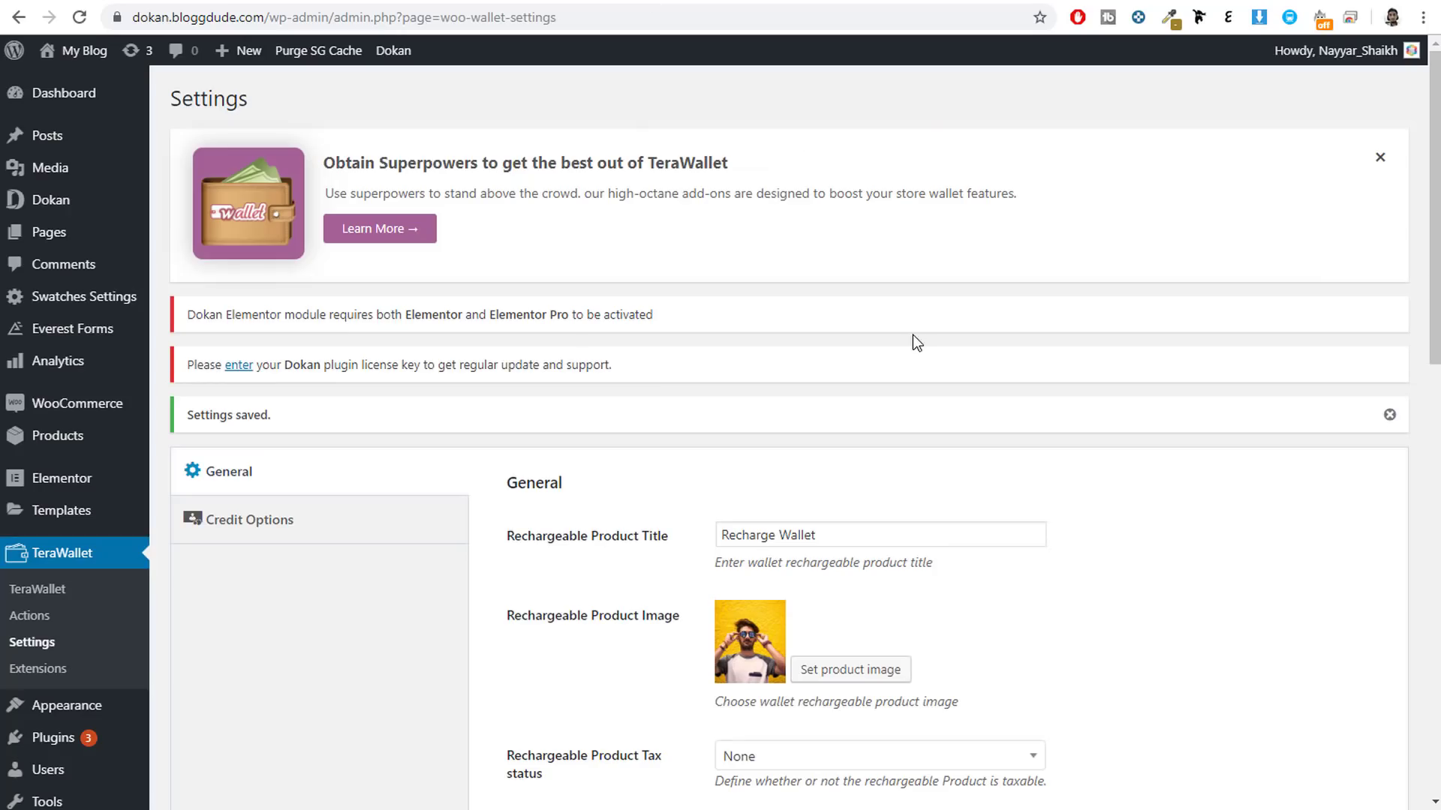
- Open the WooCommerce payment methods and check that the Wallet payment gateway is enabled
mouse_move(94, 416)
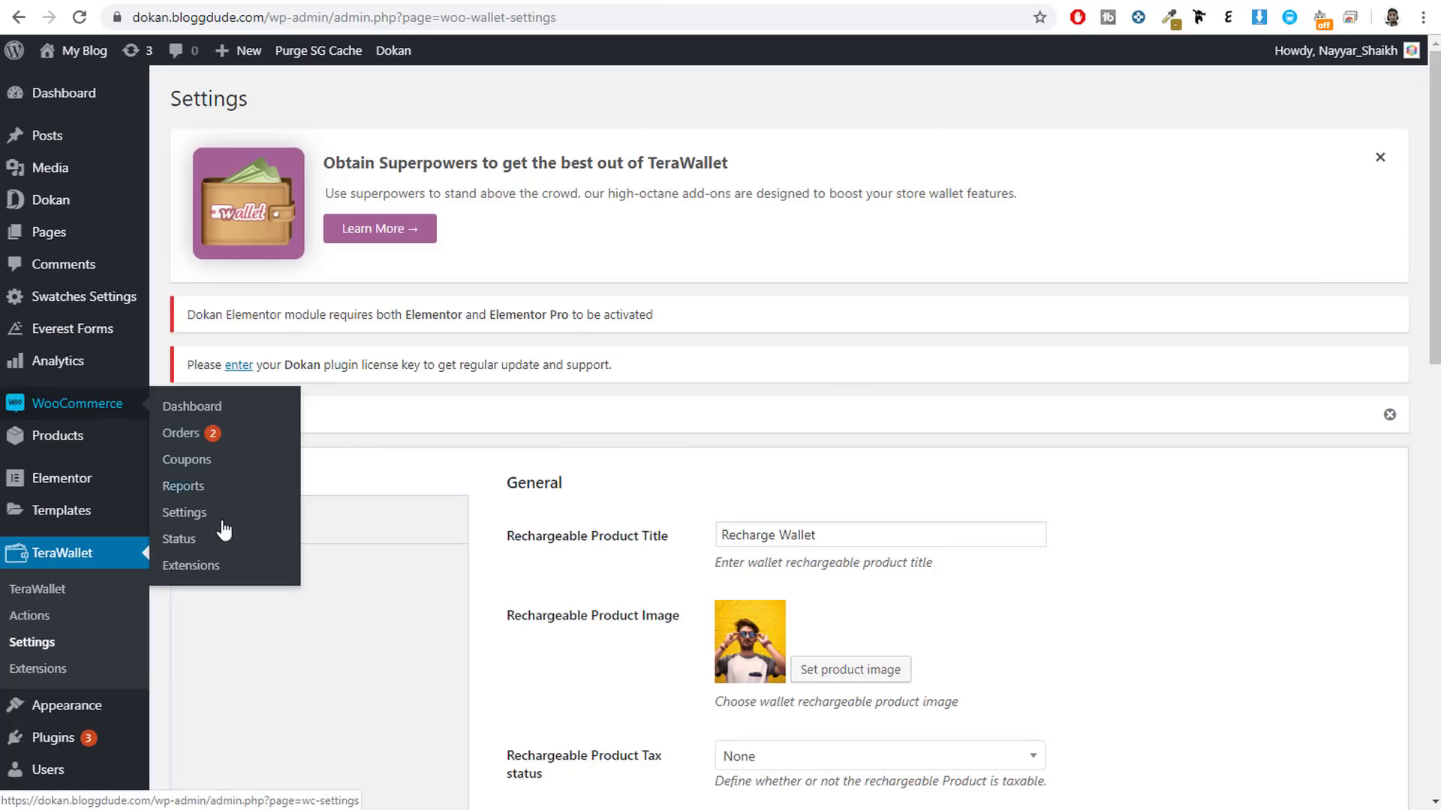
click(194, 513)
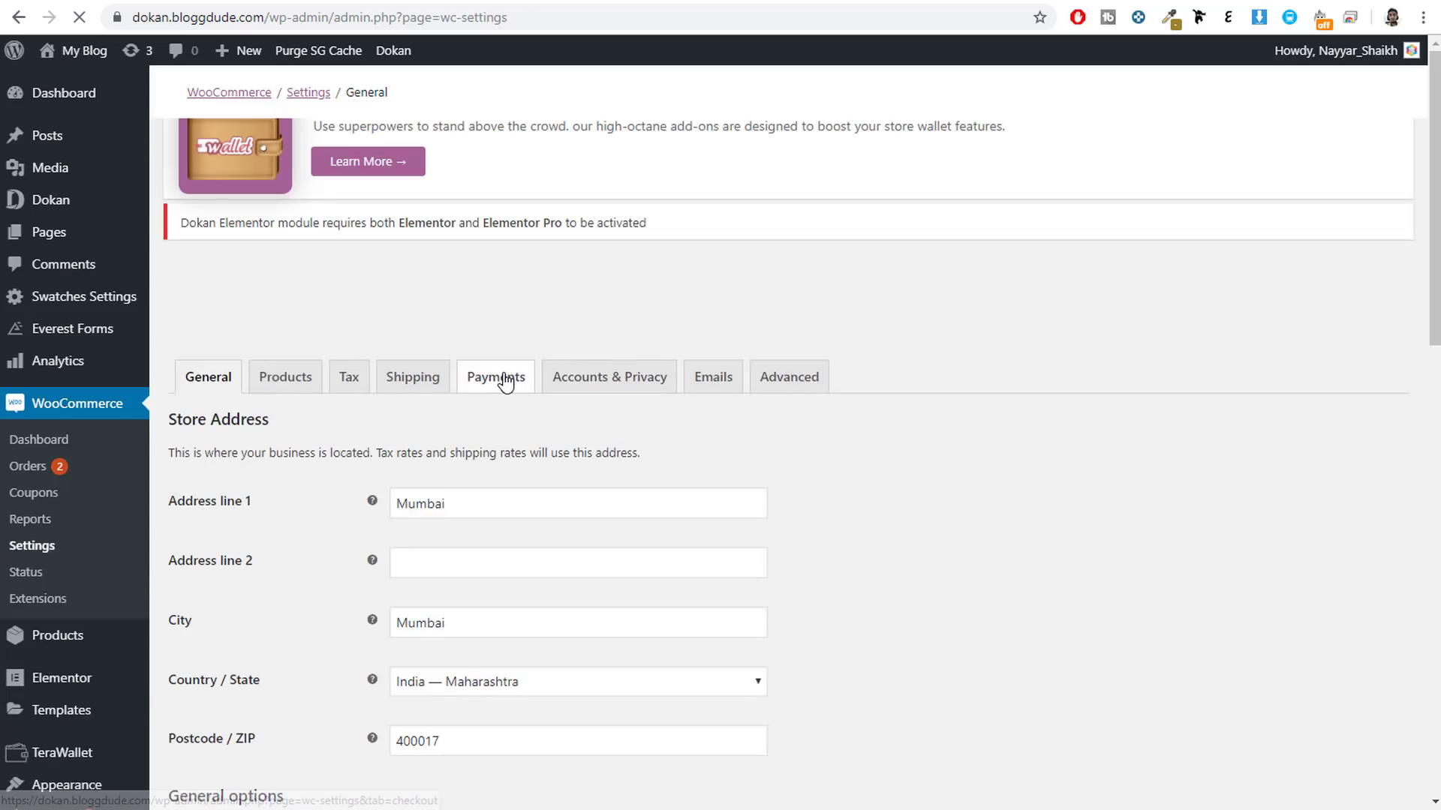
click(506, 382)
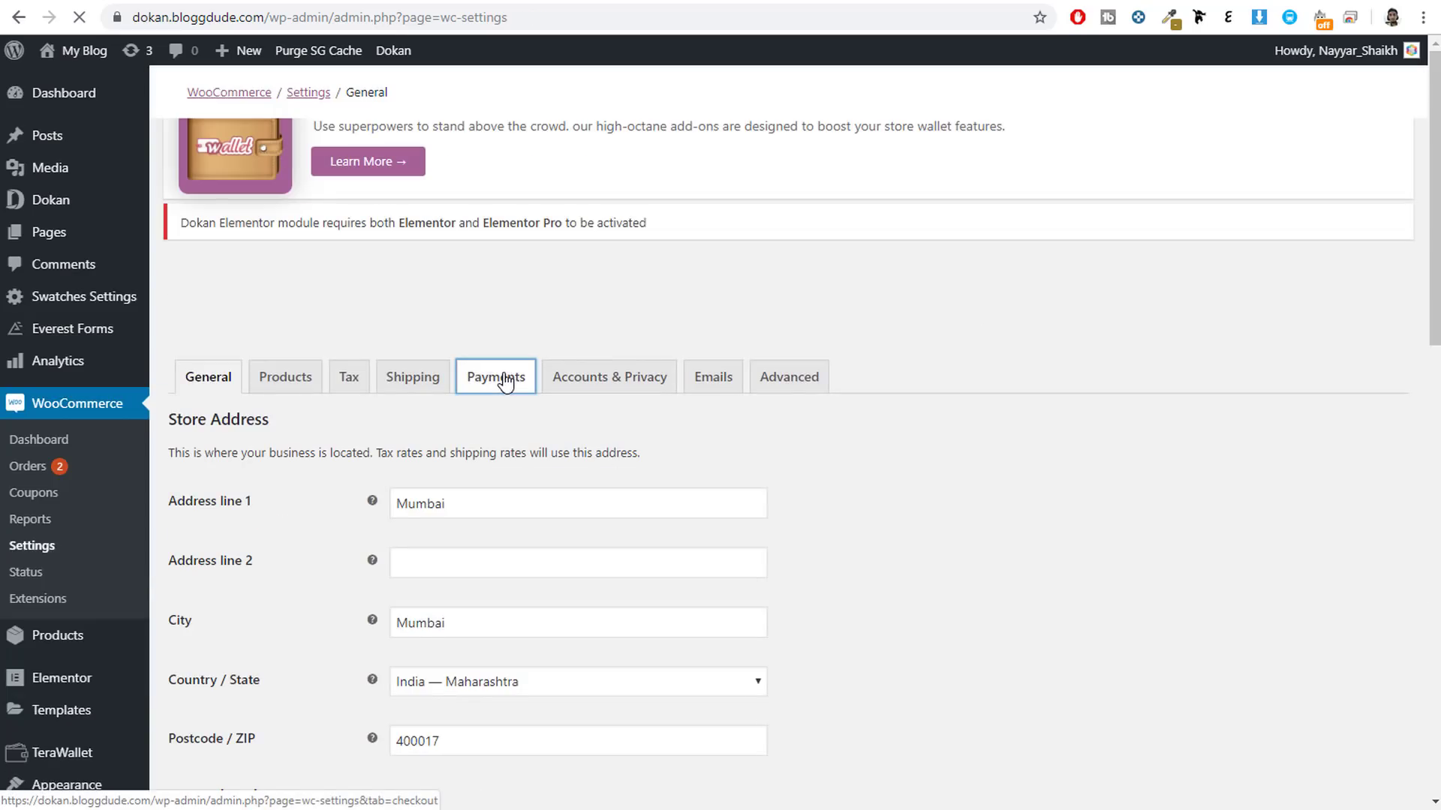
scroll(829, 372, down, 5)
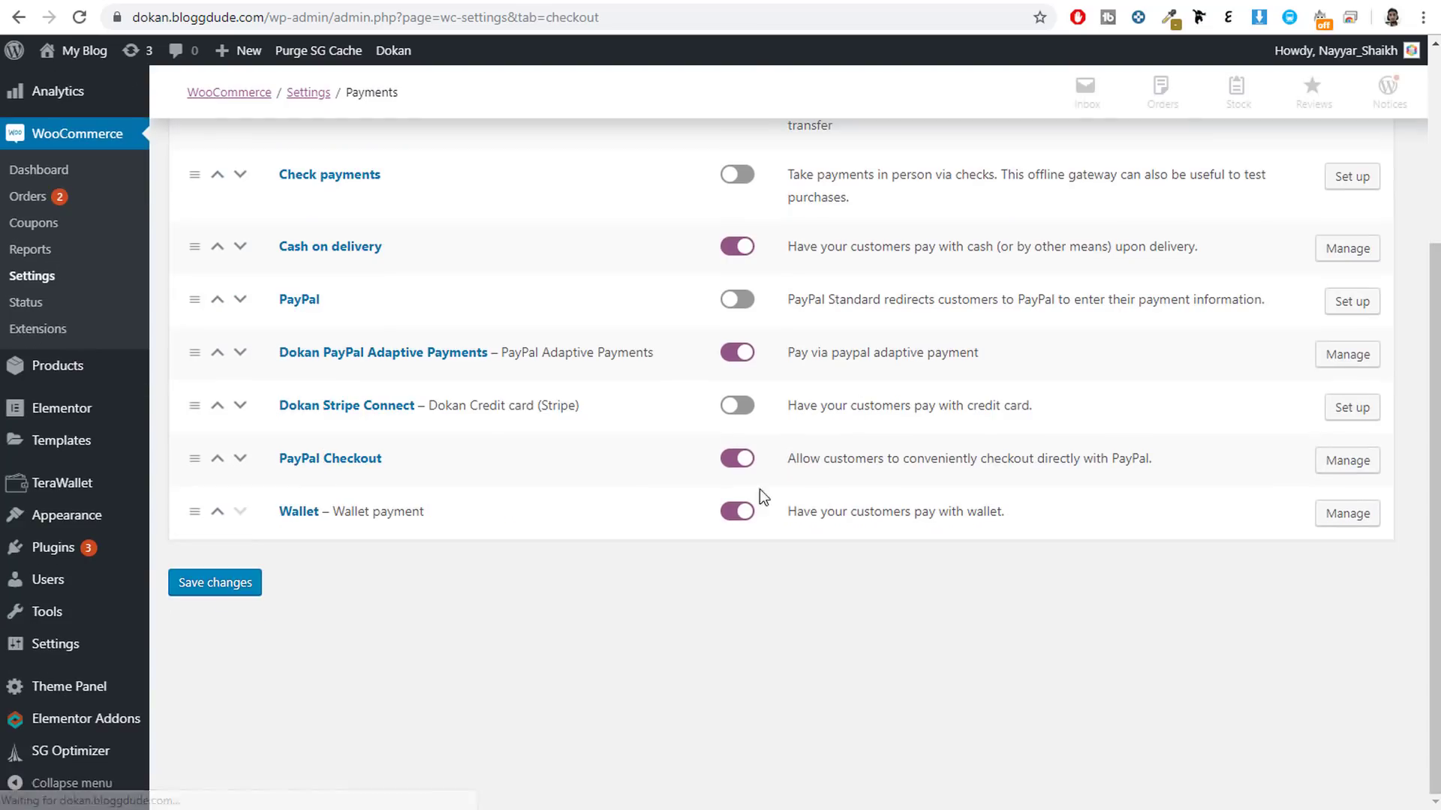
drag(443, 509, 270, 510)
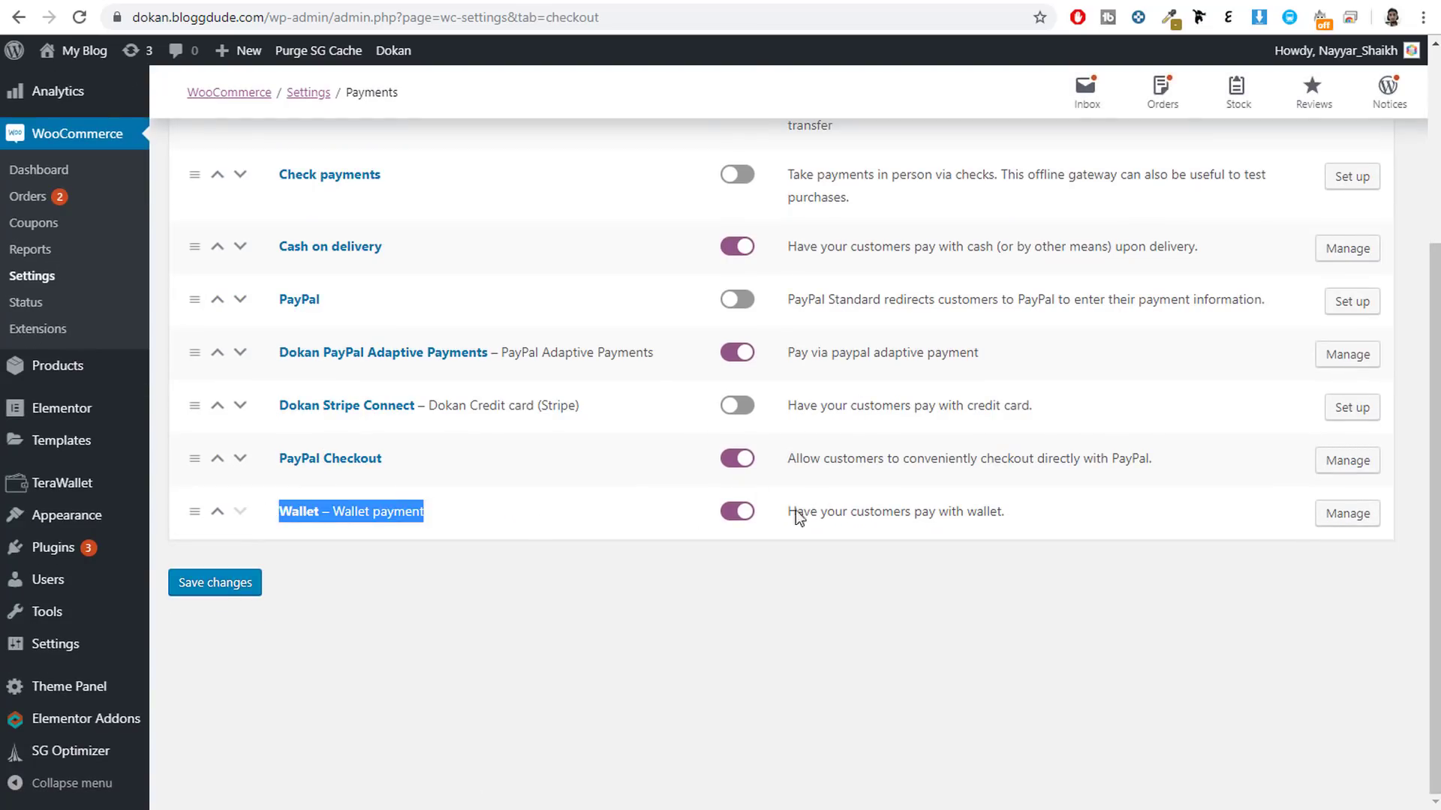
click(696, 523)
- Open the Wallet gateway's own settings and review its enable option, title, description and instructions
click(1349, 518)
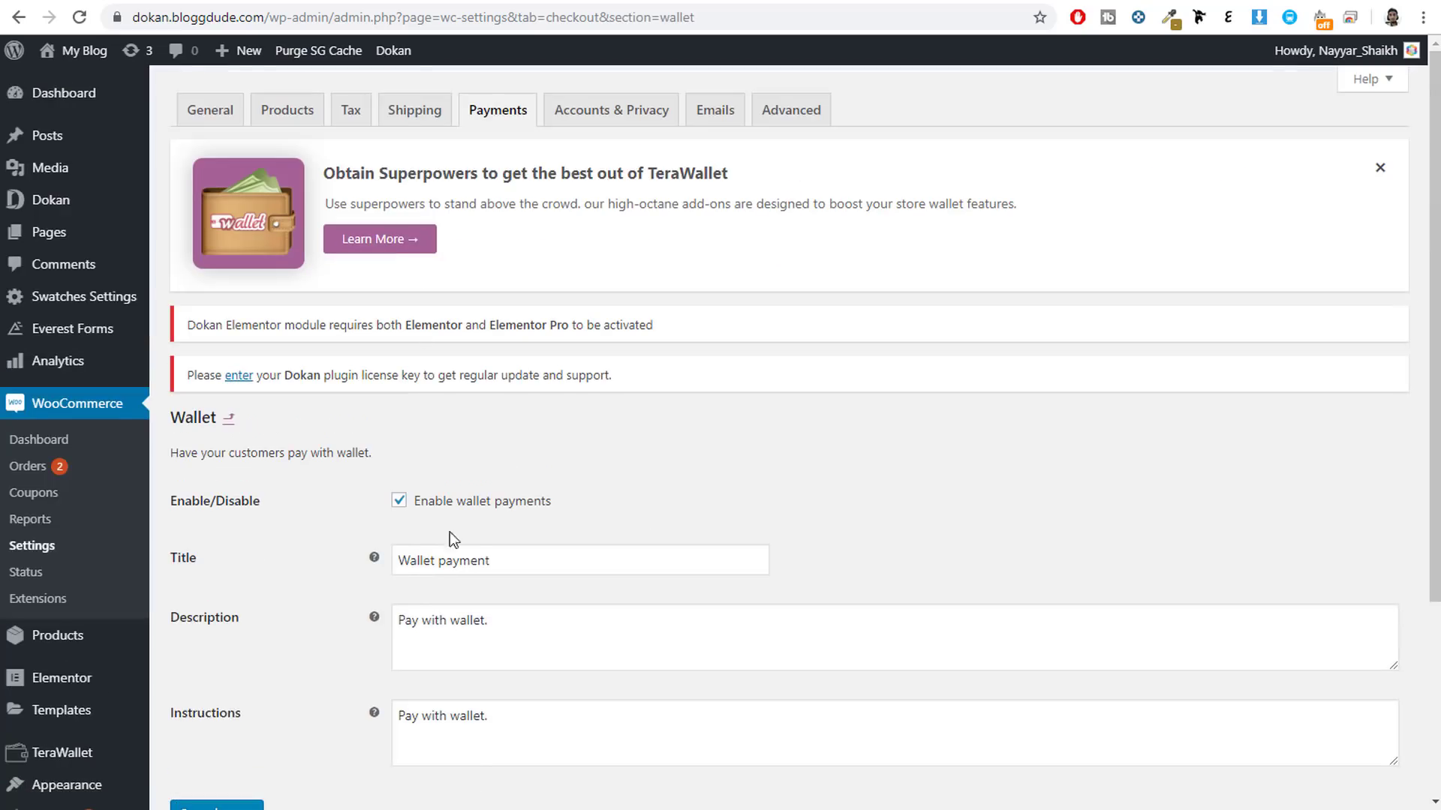
drag(548, 508, 422, 508)
scroll(559, 499, down, 4)
scroll(578, 488, up, 4)
- Remove the Recharge Wallet item from the store cart
click(792, 5)
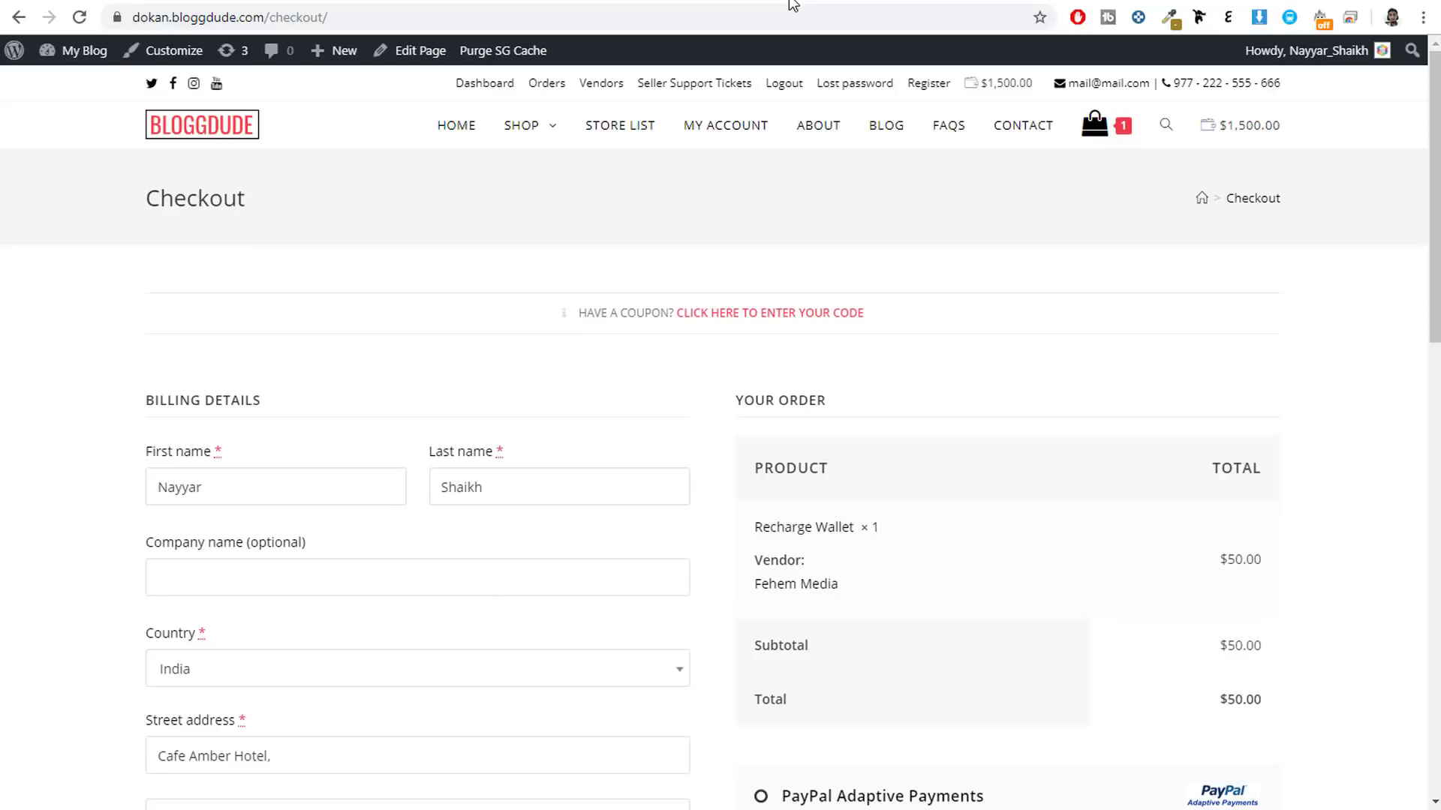
click(1108, 133)
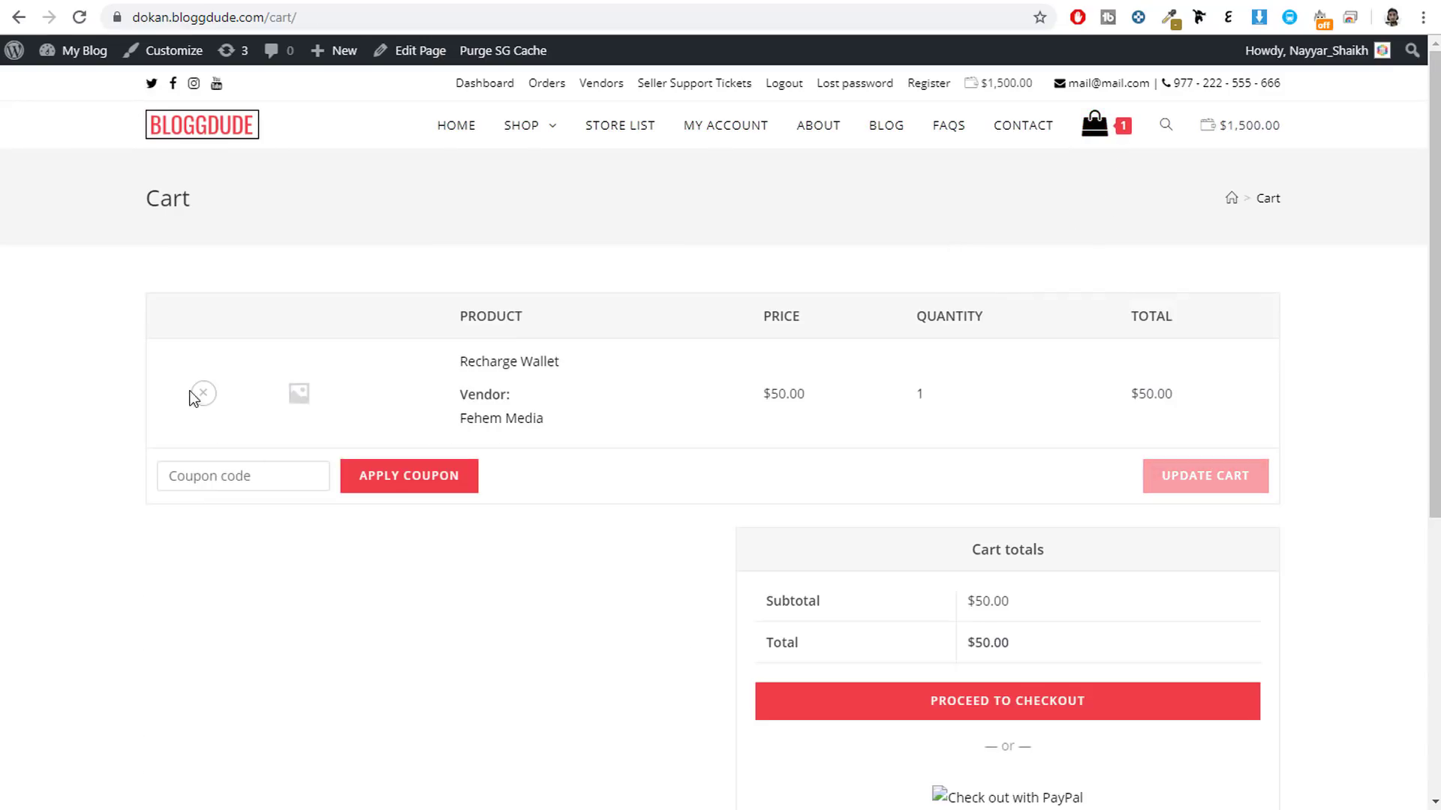
click(201, 395)
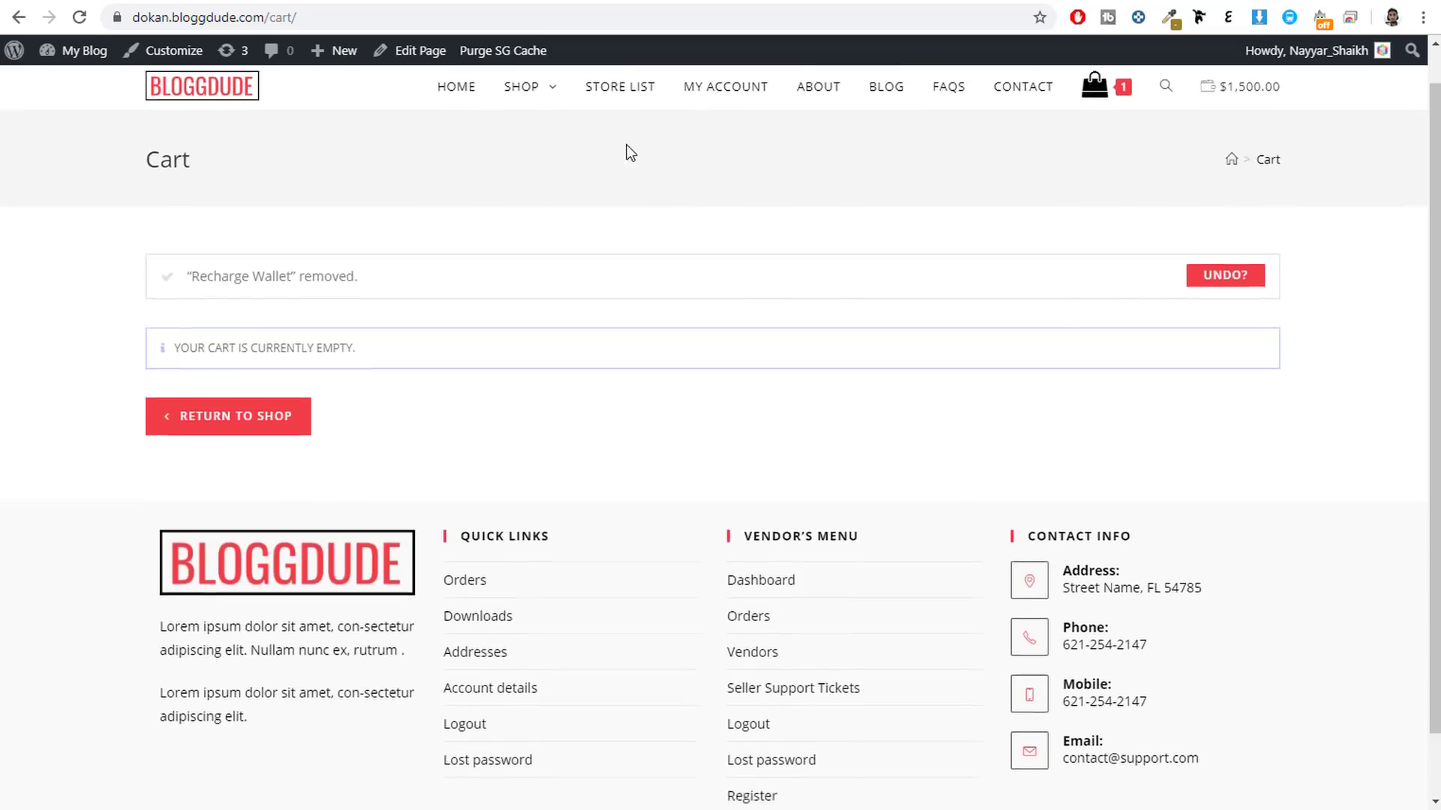
- Find the Man Sweatshirt in the shop and add one to the cart
scroll(534, 177, up, 2)
click(521, 134)
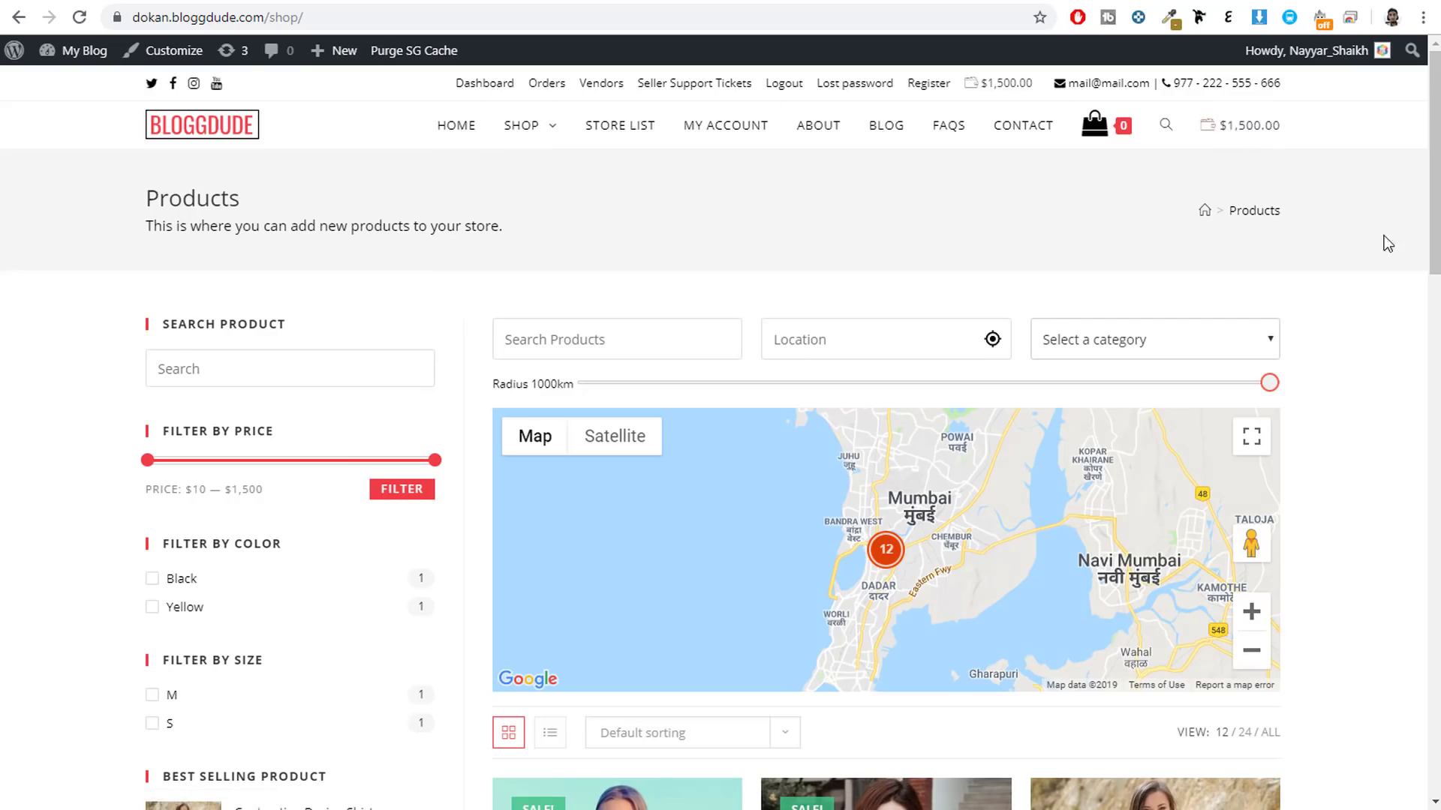
scroll(1385, 244, down, 12)
scroll(743, 225, down, 5)
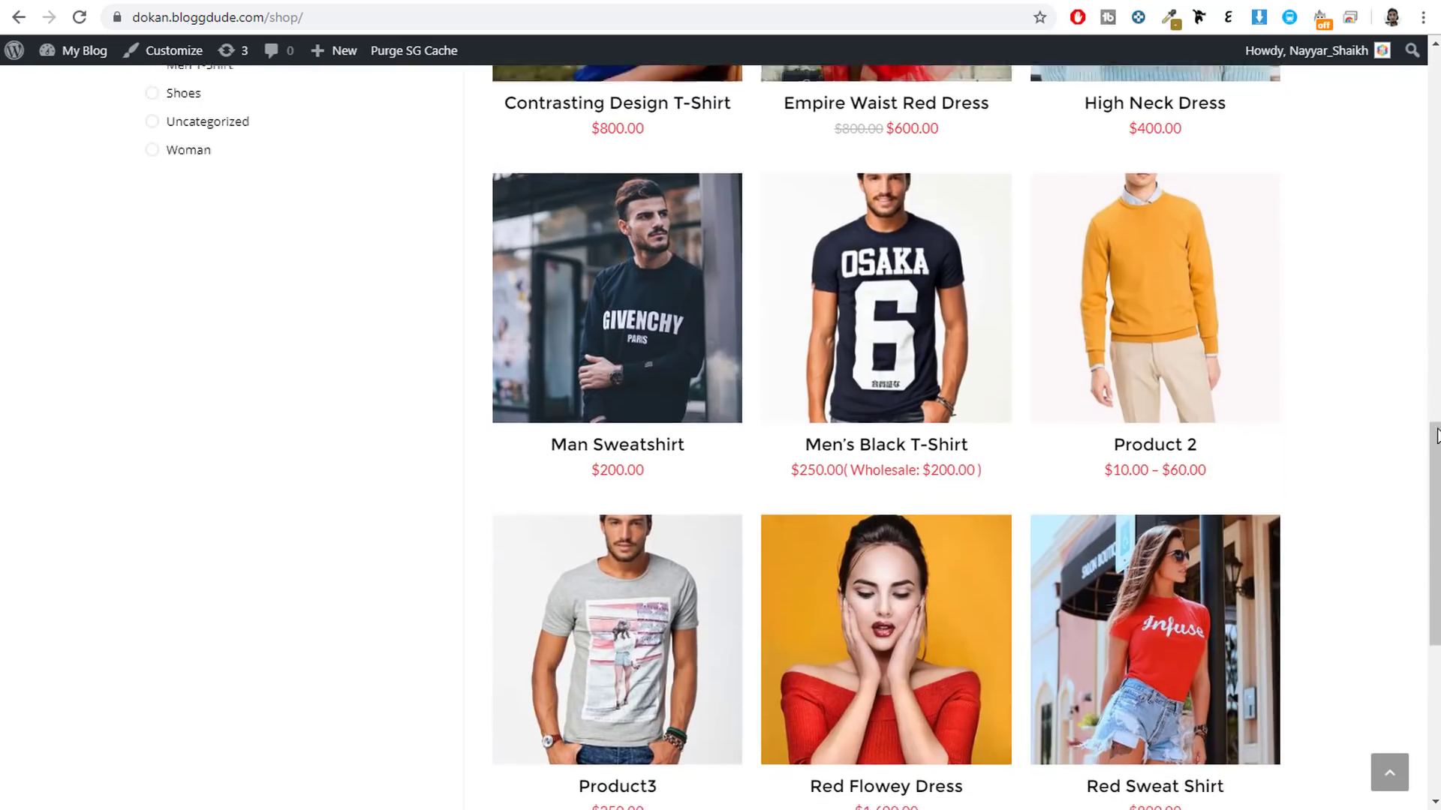
click(692, 215)
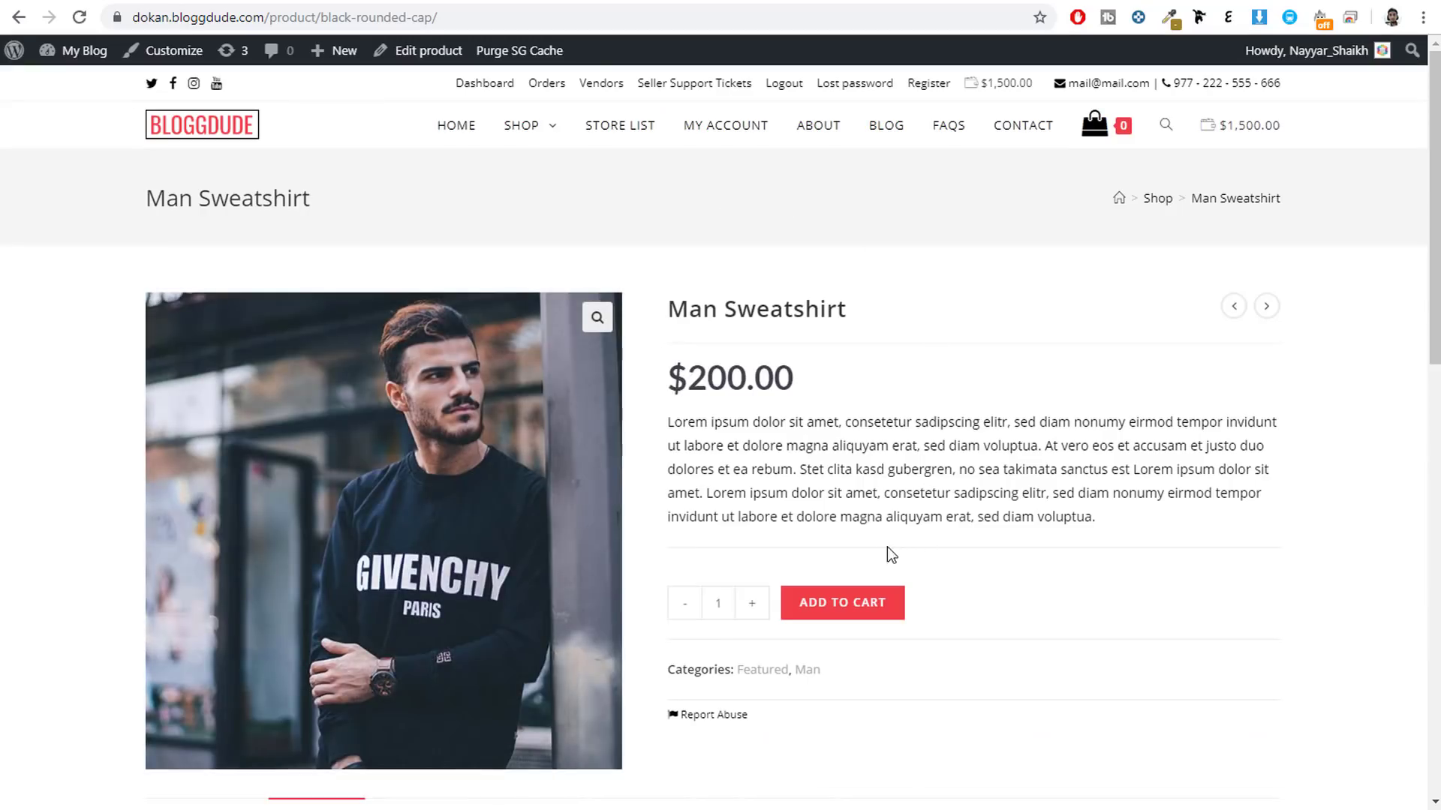
click(854, 606)
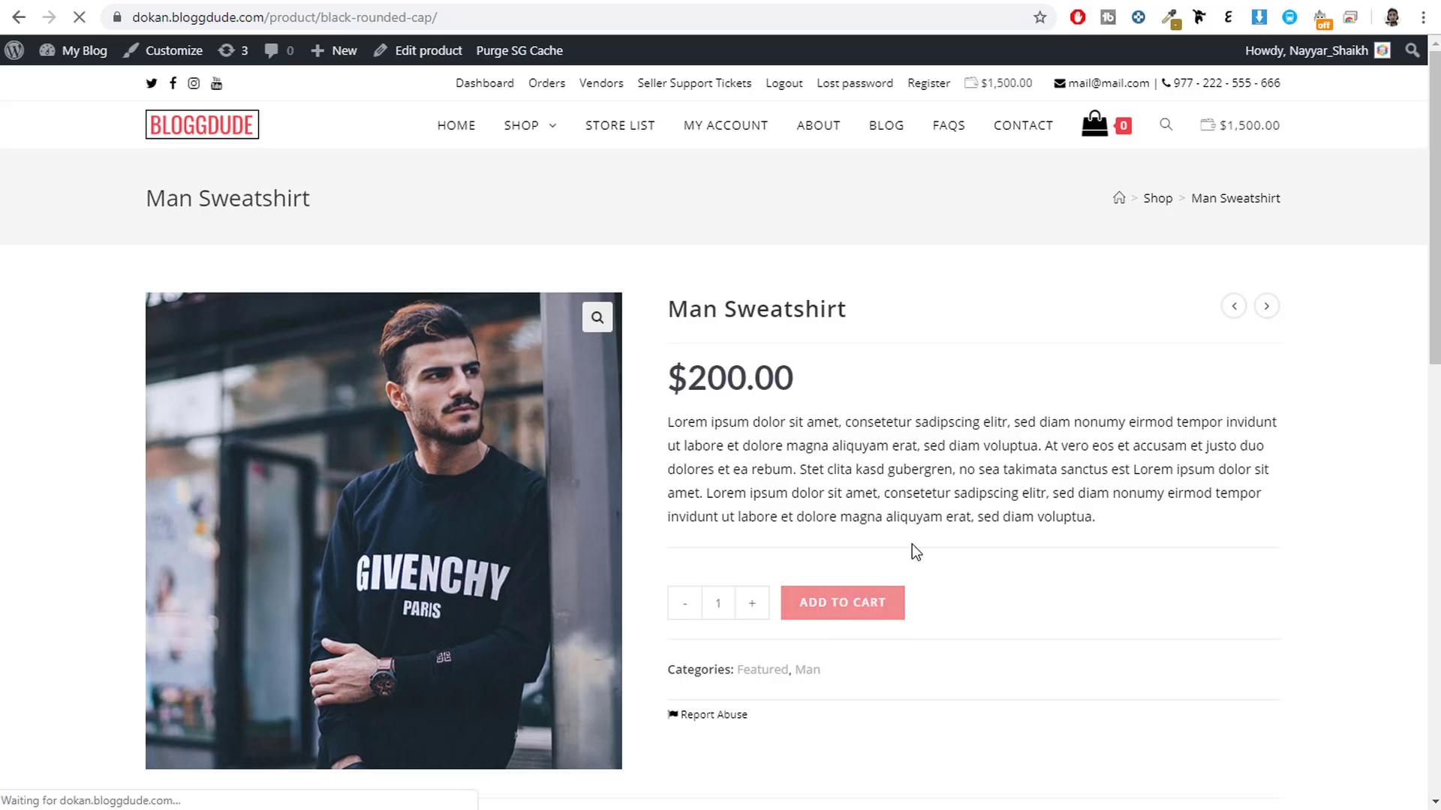
- Proceed from the cart to checkout and select Wallet payment as the payment method
click(1203, 318)
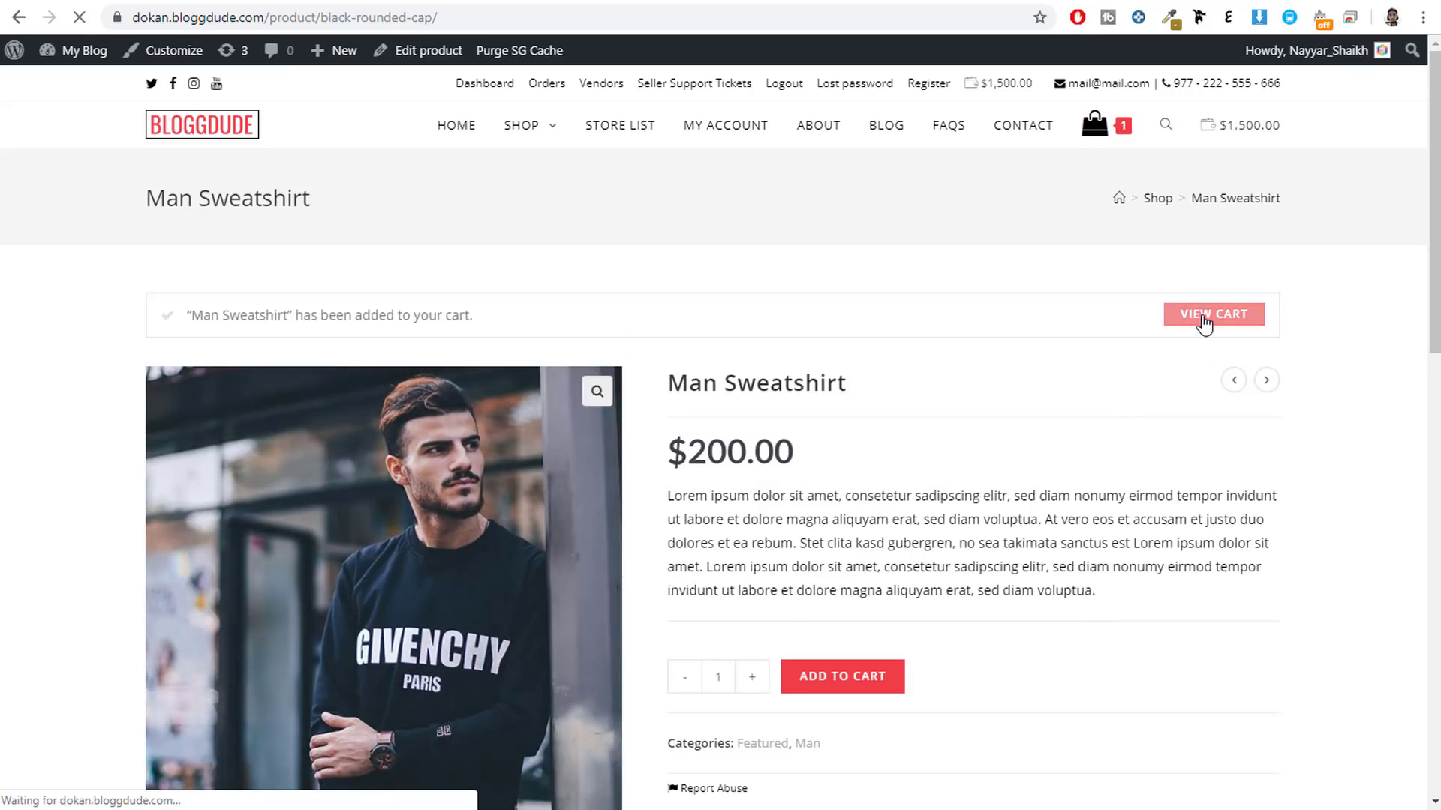
scroll(1153, 353, down, 3)
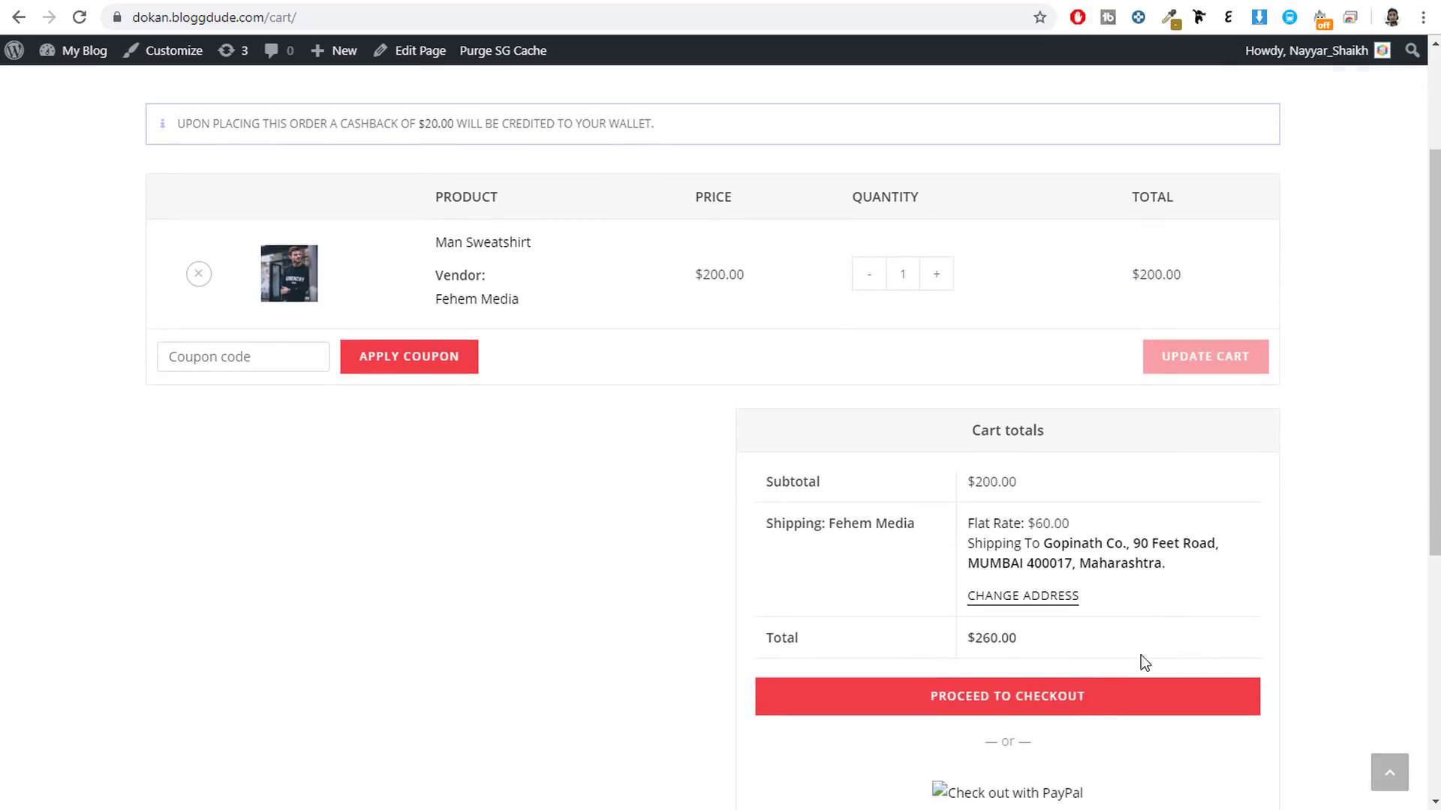
click(1135, 697)
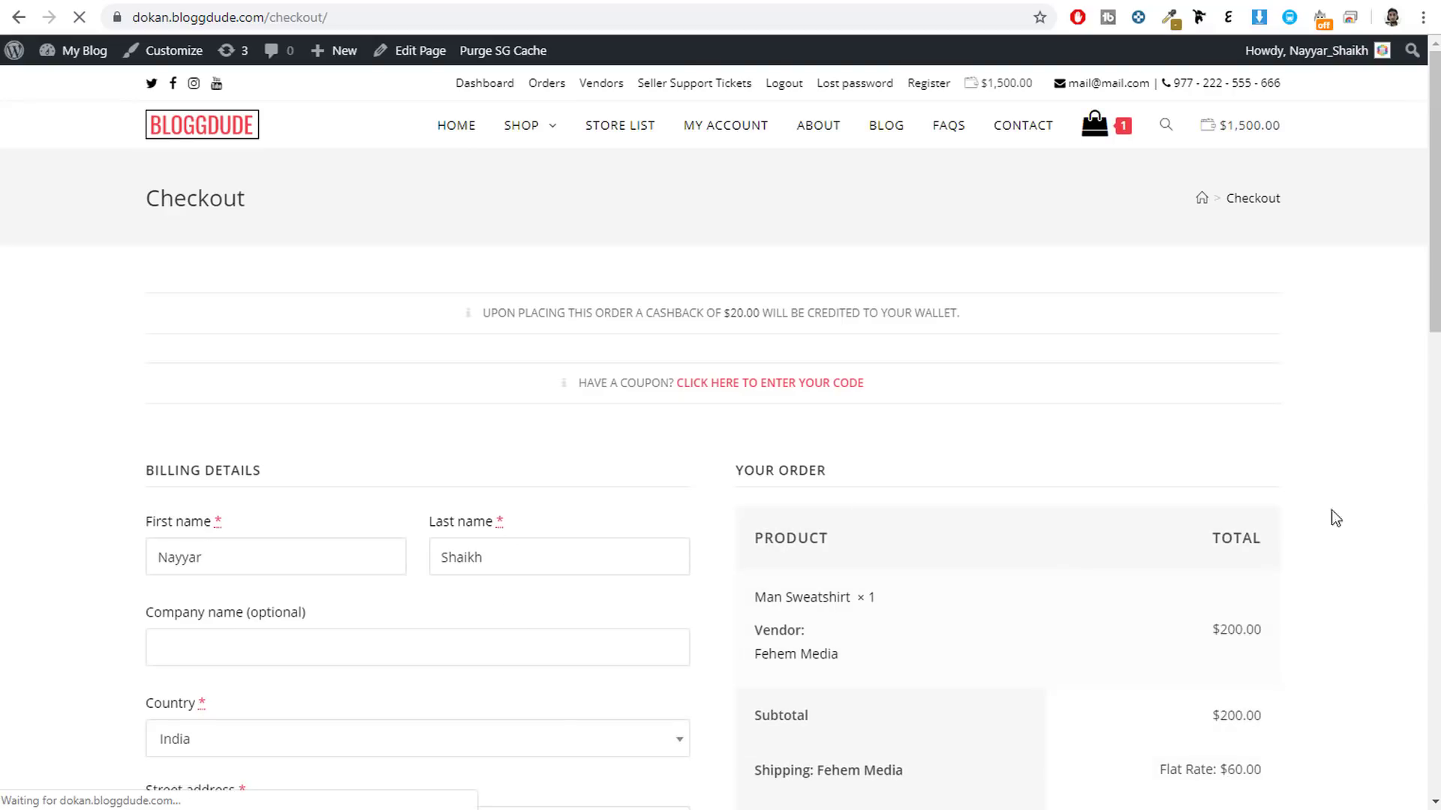
scroll(1420, 505, down, 5)
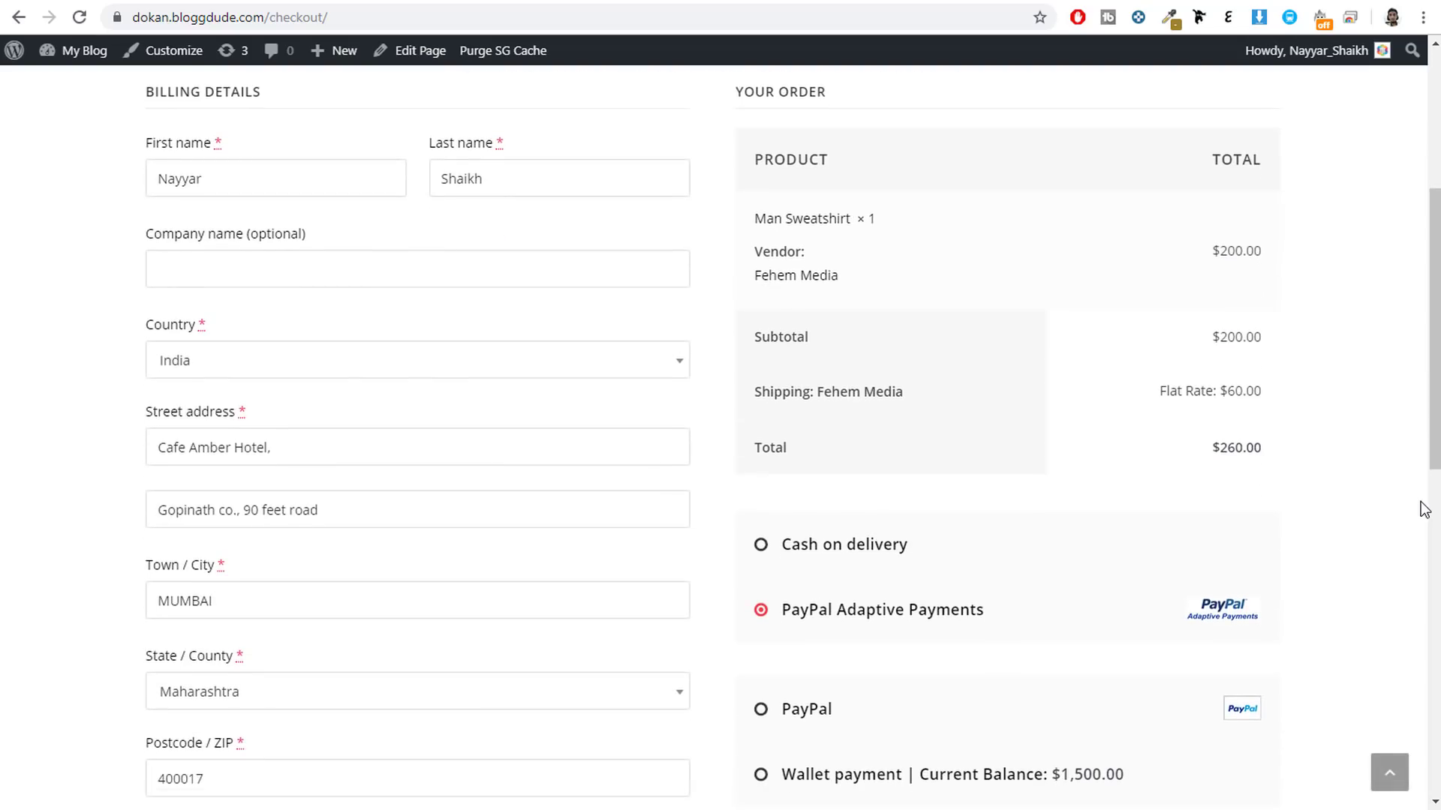
scroll(1423, 509, down, 8)
scroll(1424, 506, up, 6)
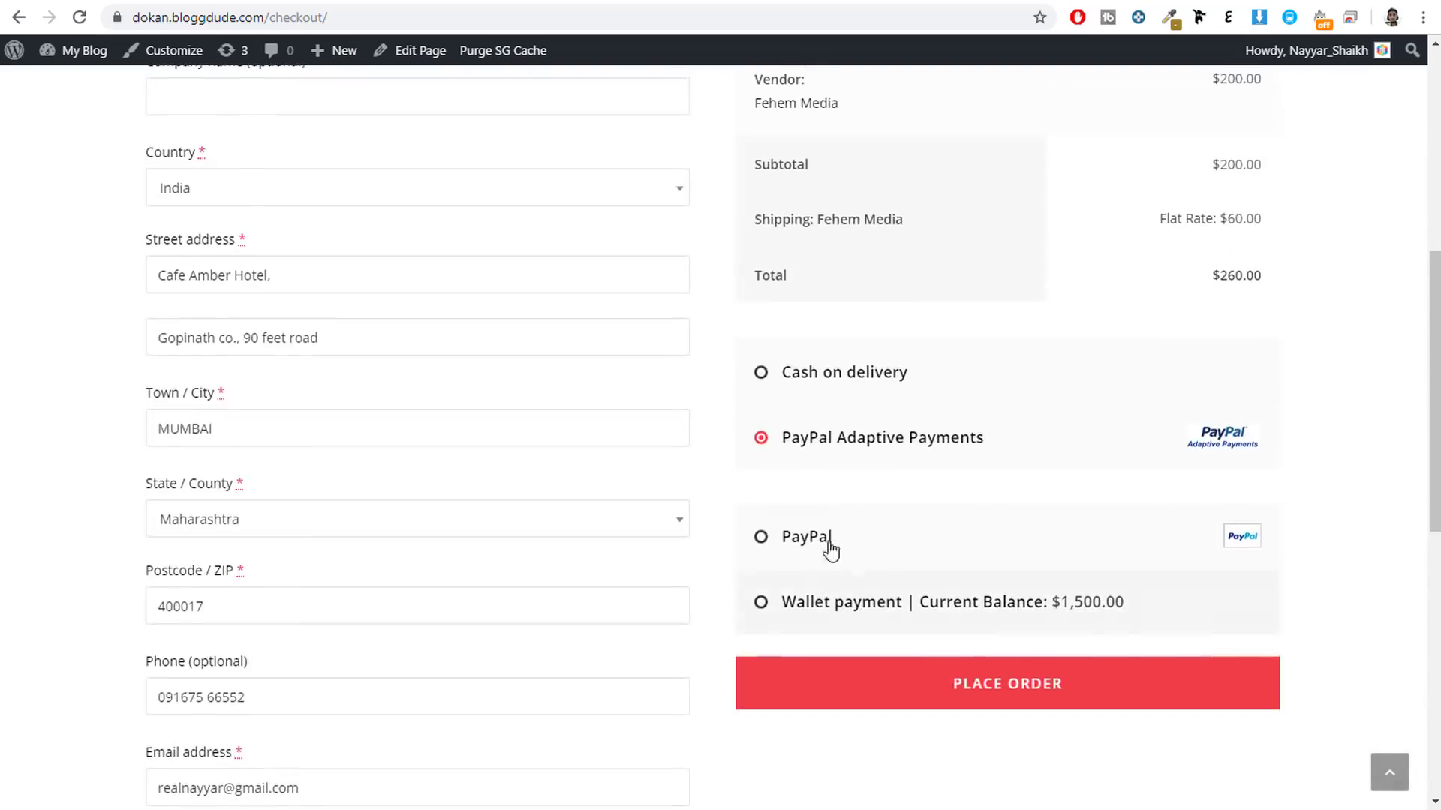
click(862, 609)
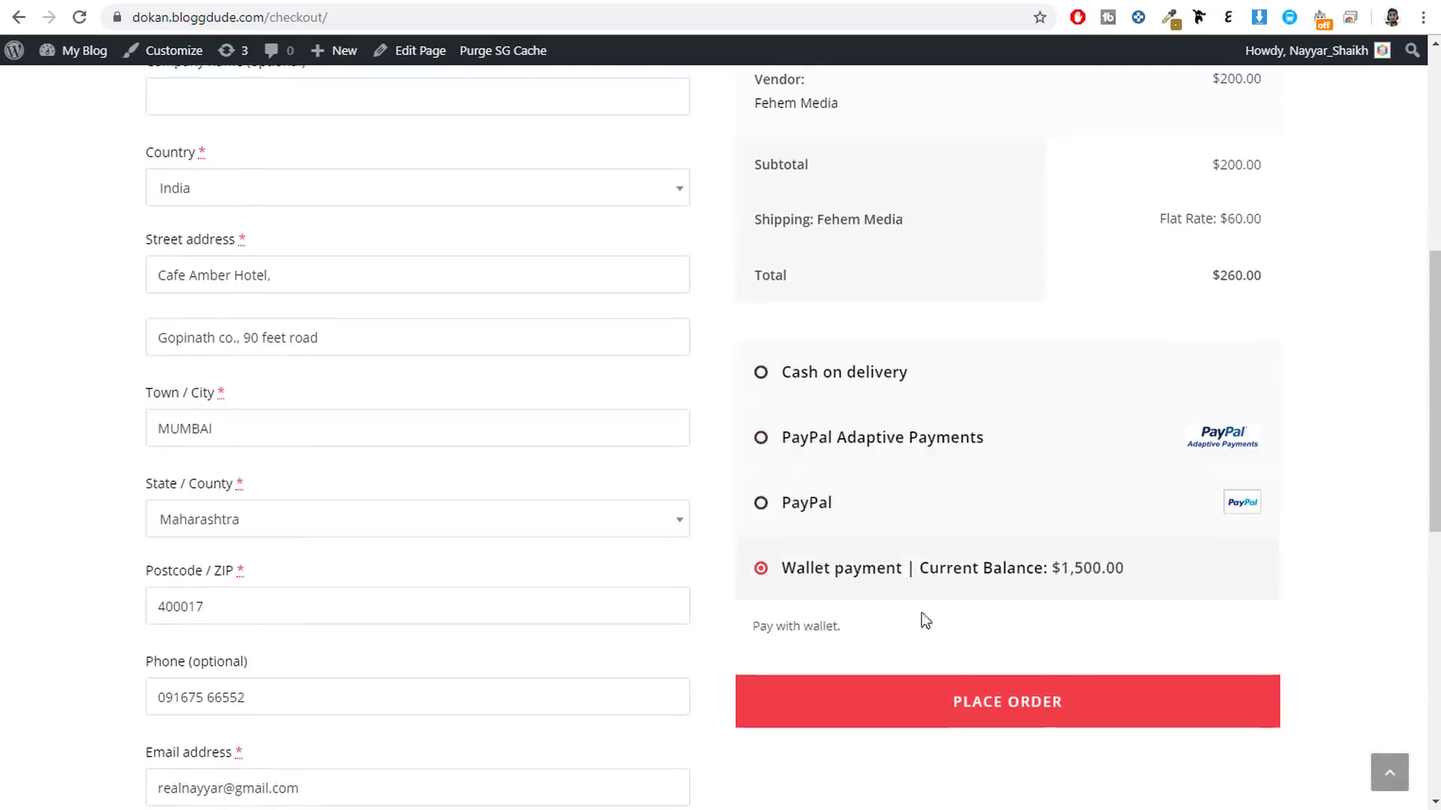
- Examine the cashback notice and the current wallet balance shown on the checkout page
scroll(1028, 607, up, 7)
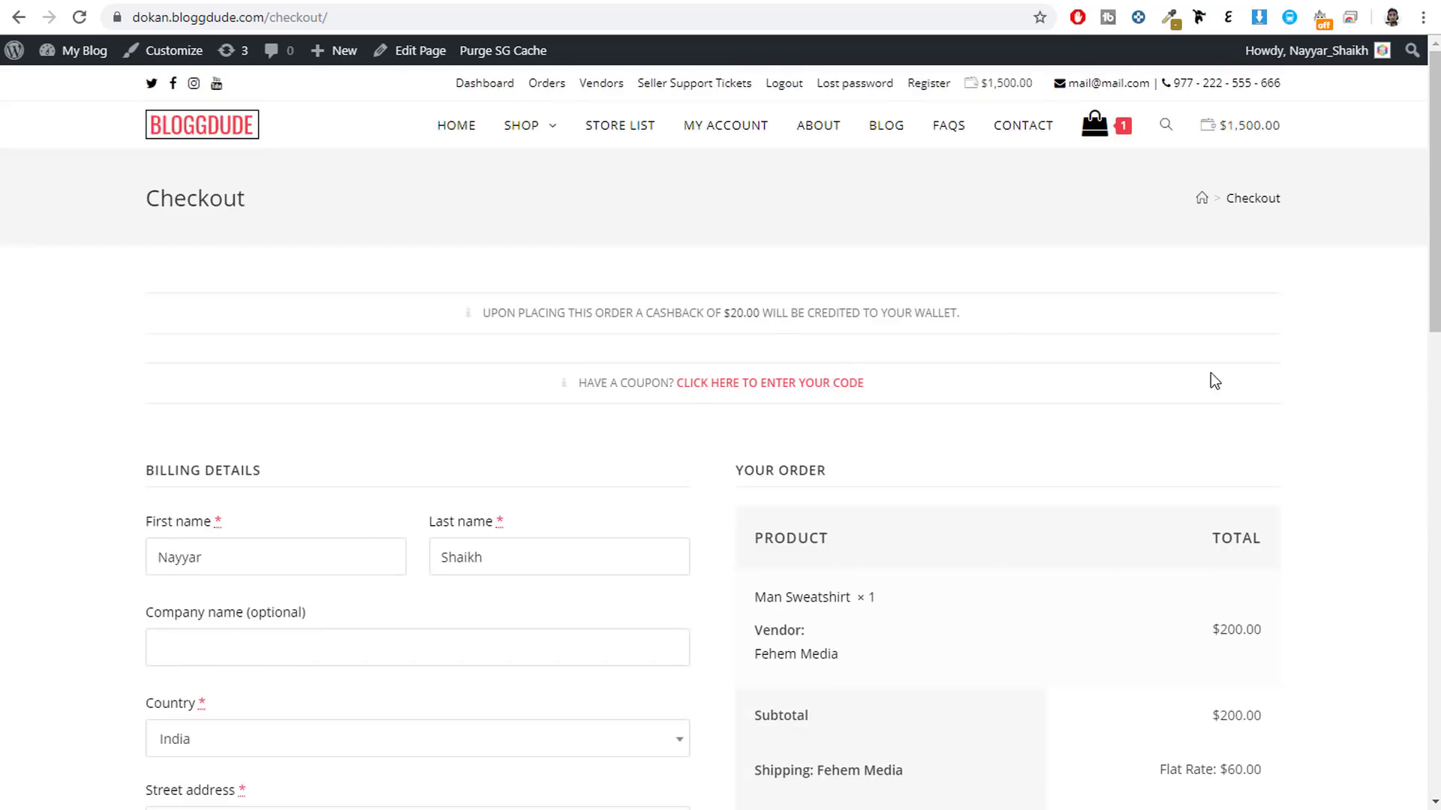
scroll(1253, 398, down, 10)
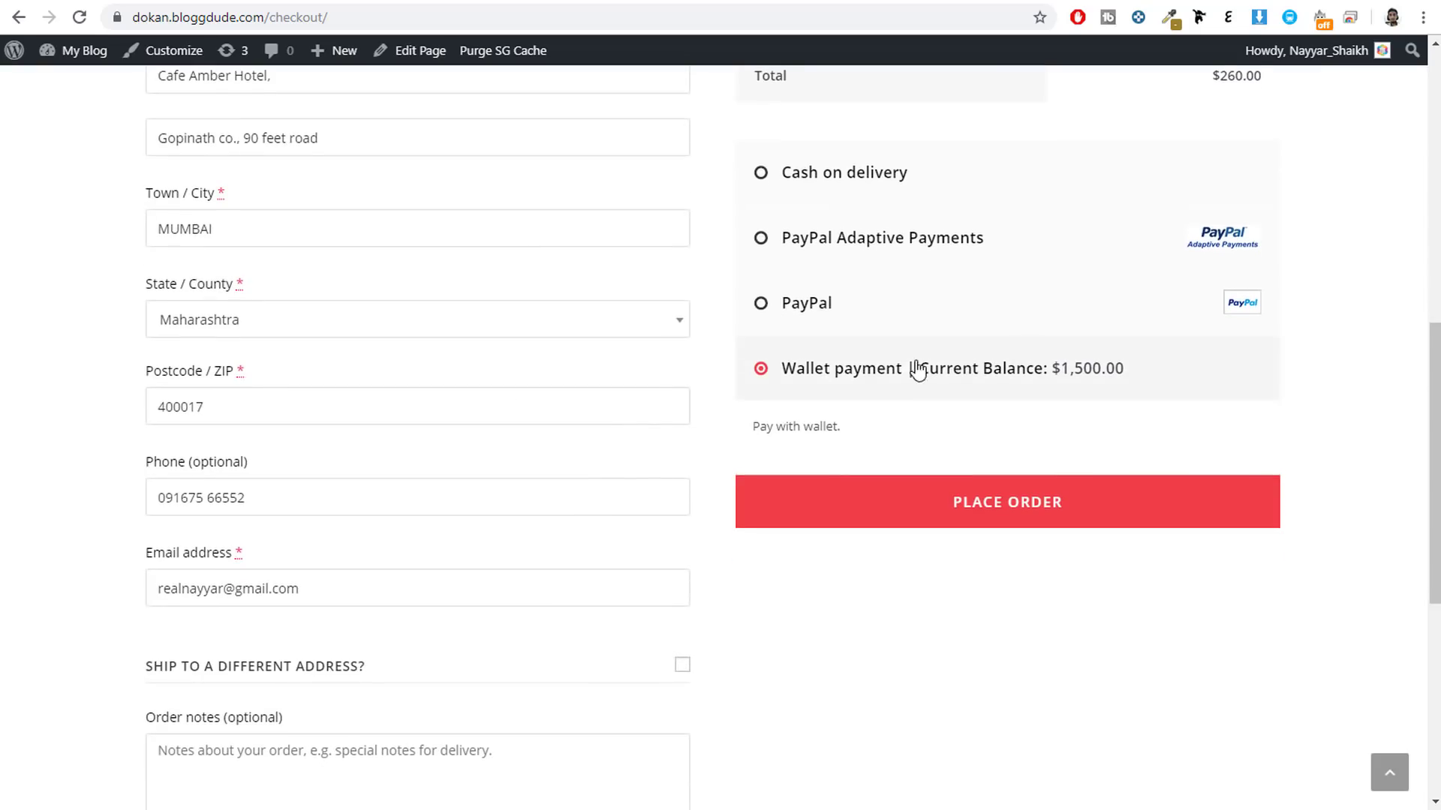
drag(917, 369, 790, 367)
drag(1196, 373, 921, 385)
click(1051, 522)
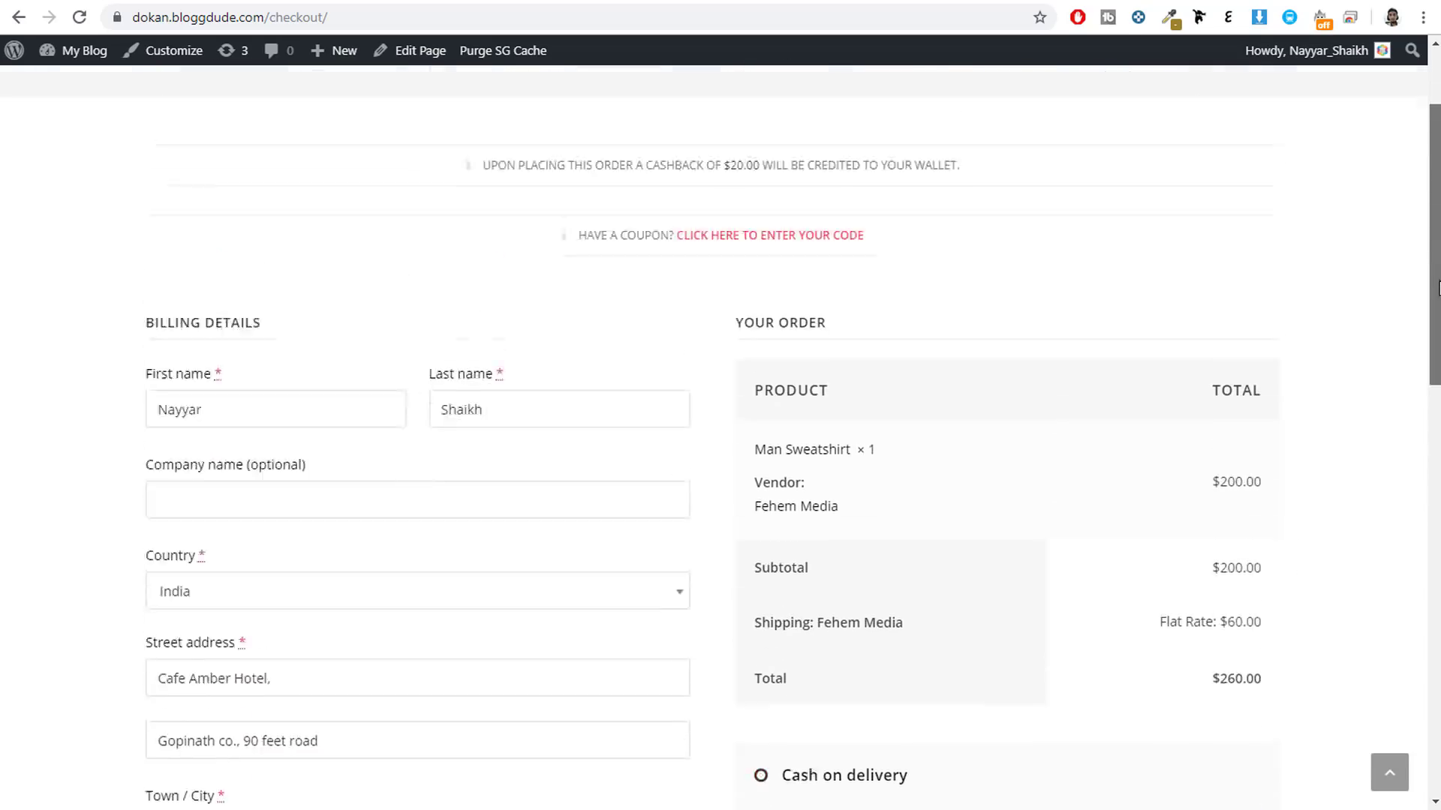
drag(964, 233, 483, 234)
click(746, 236)
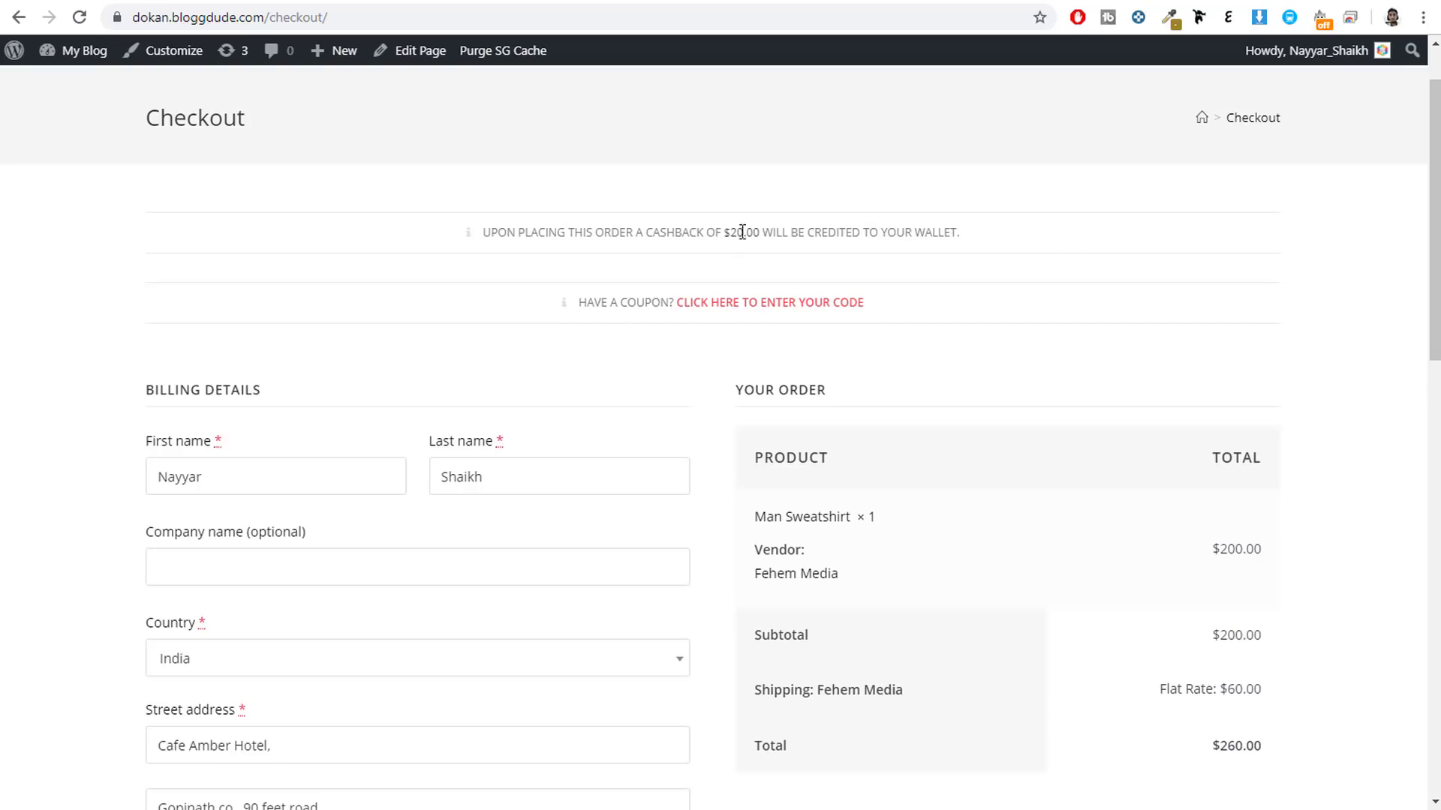
drag(728, 232, 960, 233)
- Place the Man Sweatshirt order using Wallet payment and review the order confirmation details
scroll(672, 602, down, 6)
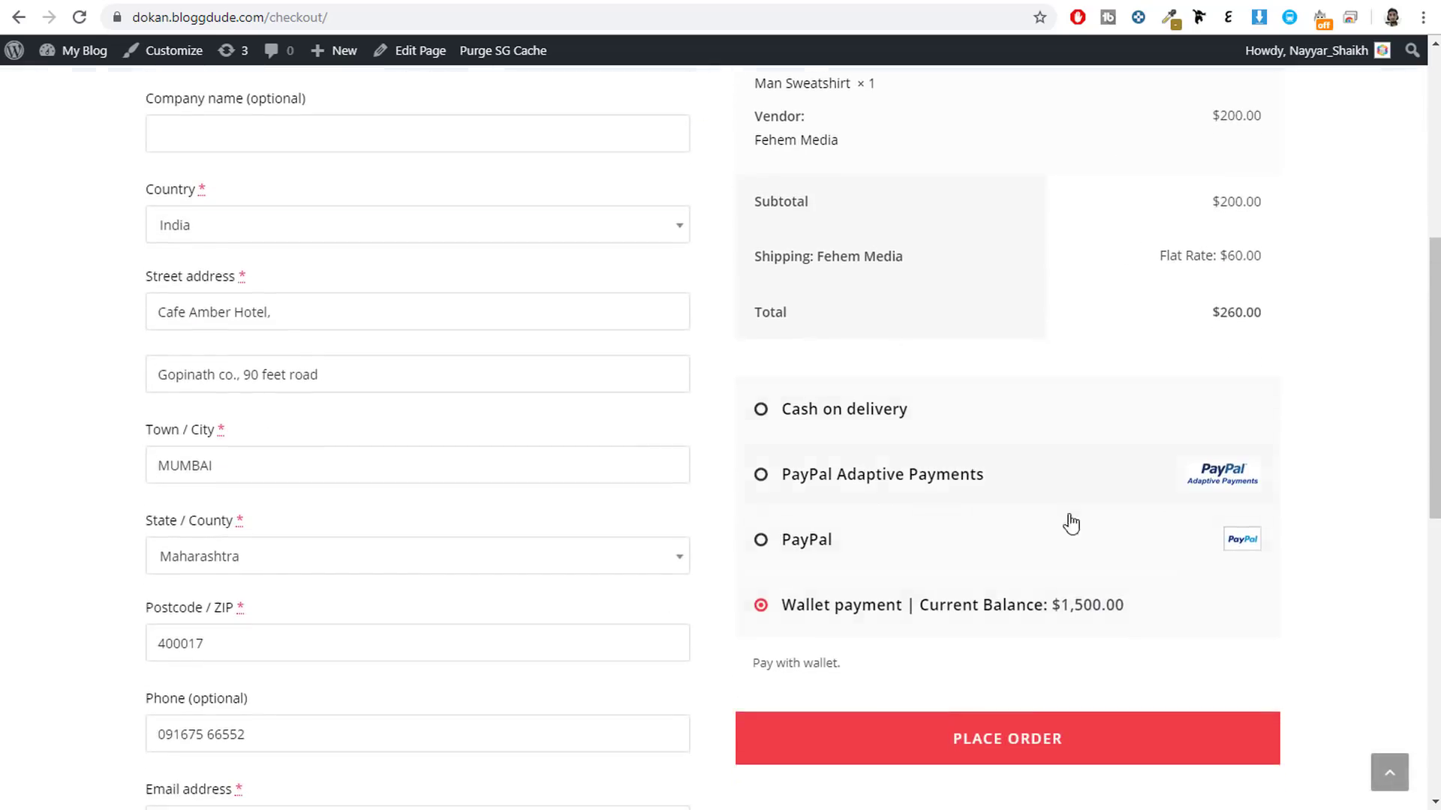
click(1054, 745)
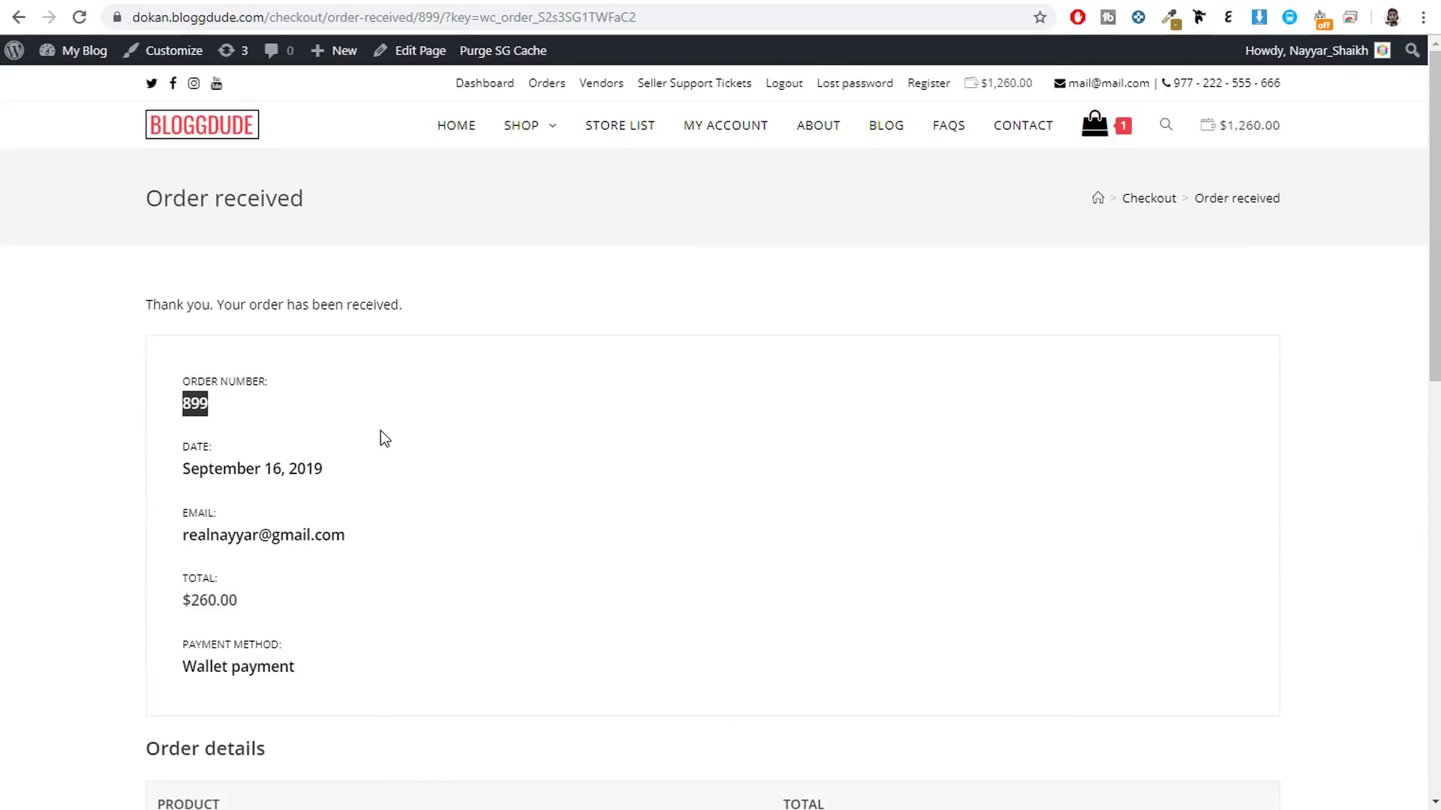
scroll(299, 515, down, 6)
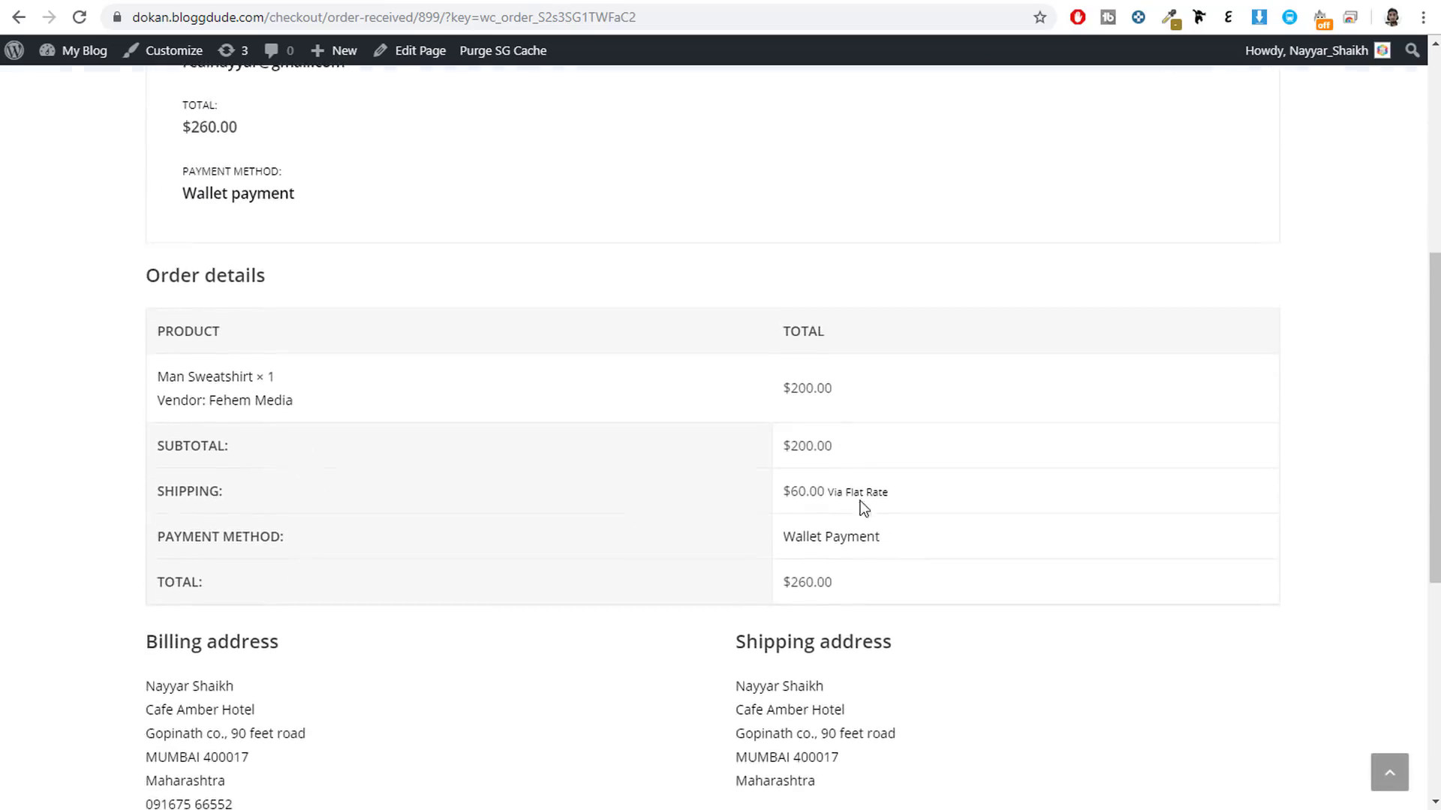
scroll(863, 518, down, 3)
scroll(869, 544, up, 10)
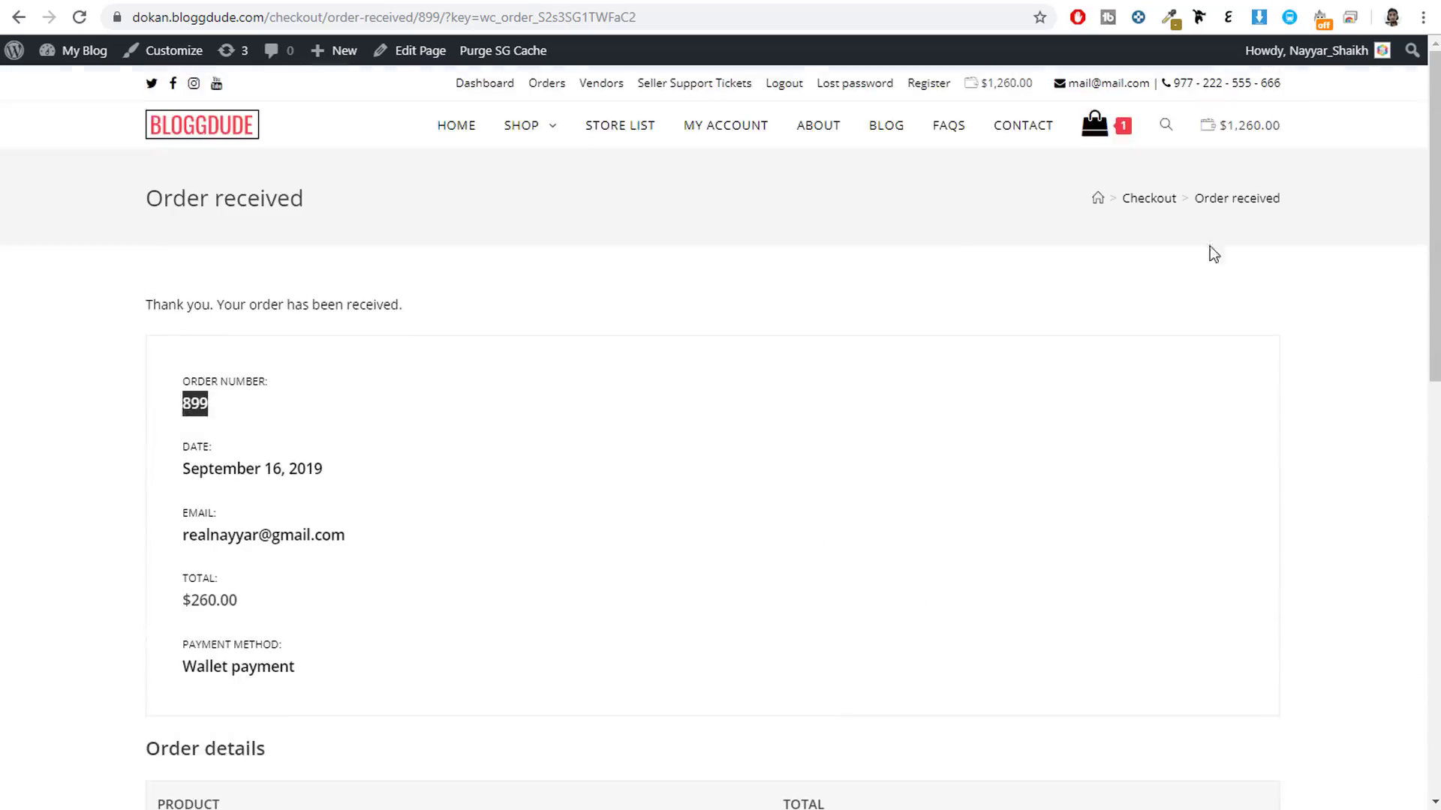
- Open My Wallet and examine the balance, the order payment deduction and the cashback credit
click(1251, 135)
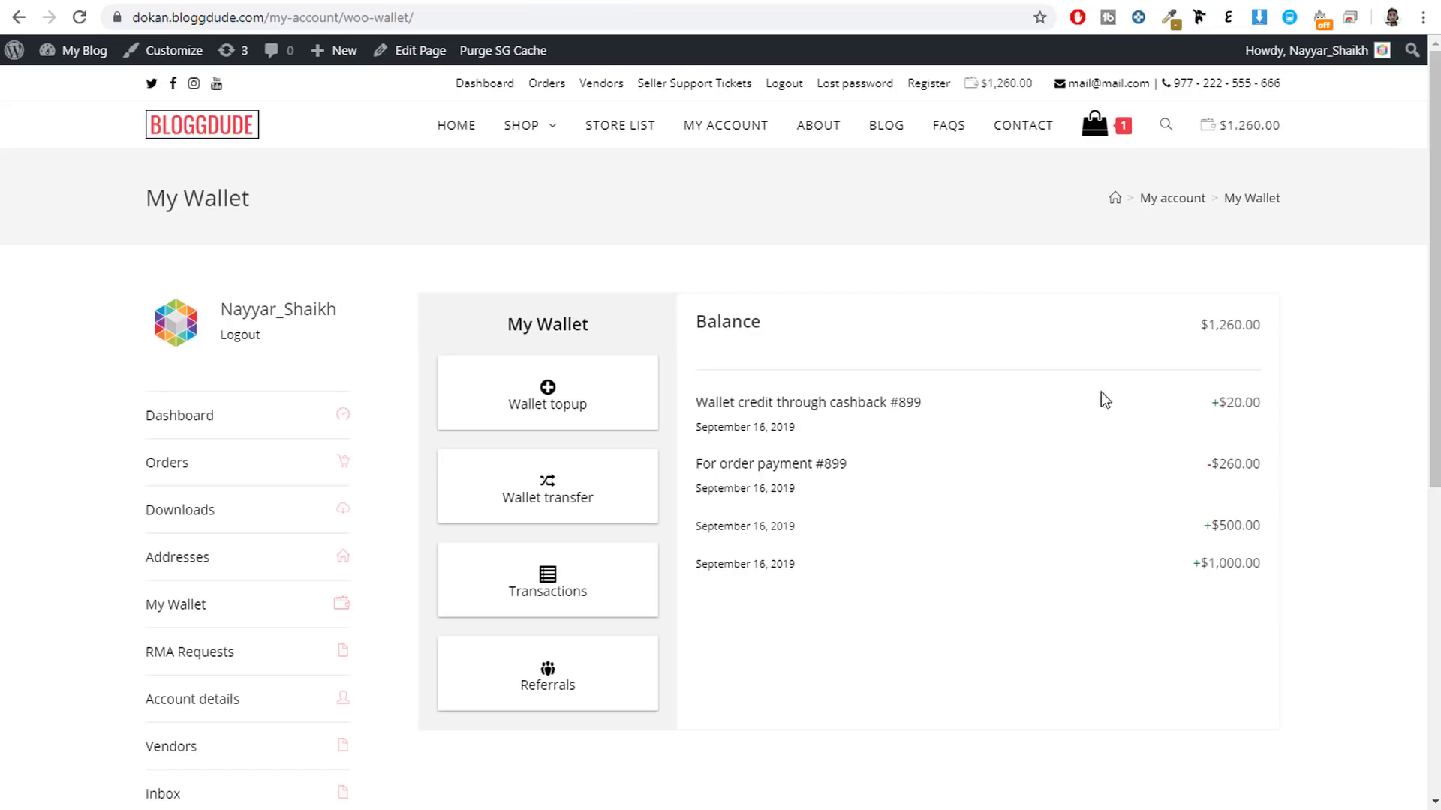
drag(1257, 329, 694, 324)
click(1125, 358)
drag(1240, 461, 1212, 460)
click(1226, 466)
click(1302, 453)
drag(1251, 405, 1211, 401)
- Open bloggdude.com/woowallet in a new browser tab
key(ctrl+t)
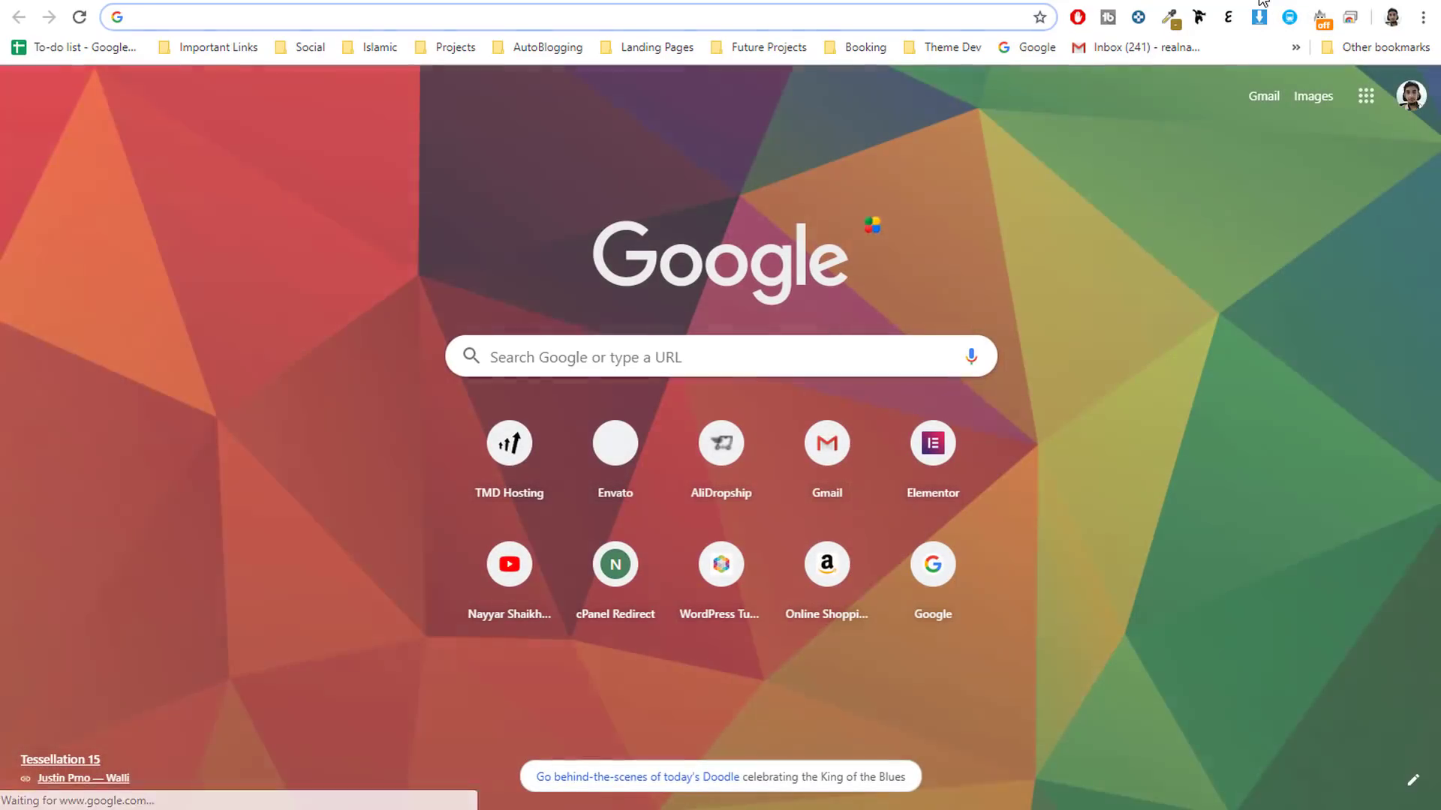
text(bloggdude.com)
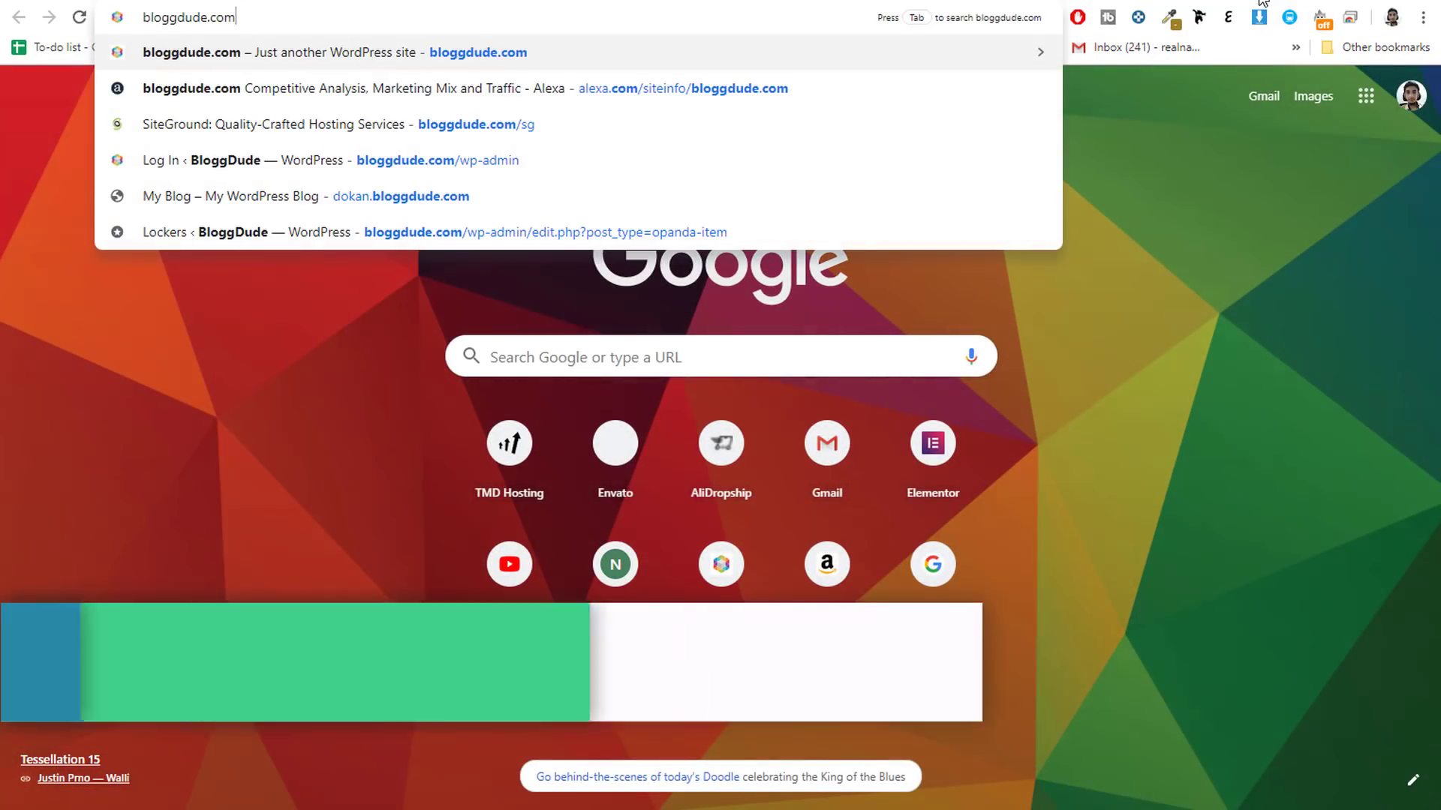
text(/woow)
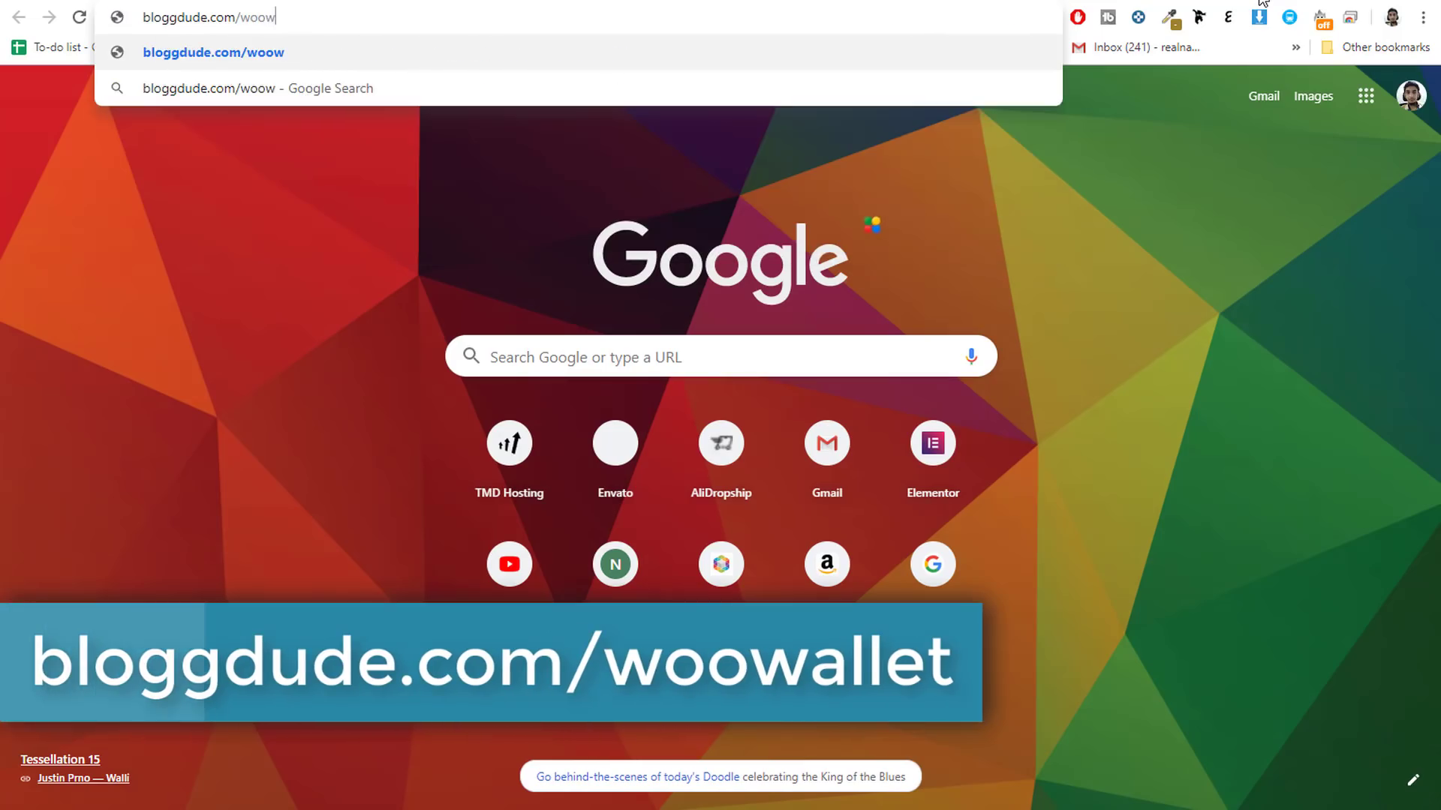
text(allet)
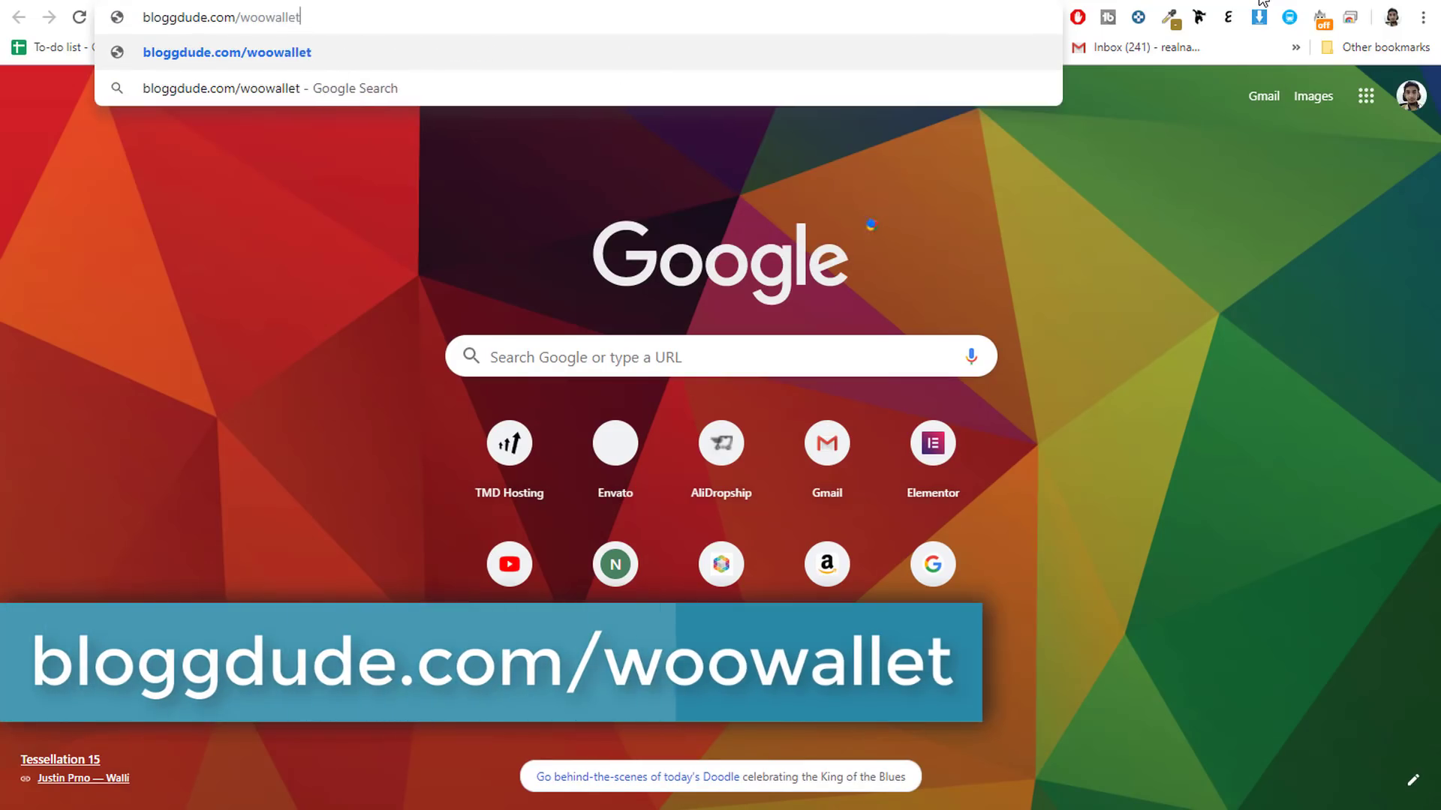
key(Return)
- Examine the WordPress WooCommerce Wallet System Plugin page on CodeCanyon, including its description, licence price and main features
drag(238, 289, 832, 288)
click(831, 288)
scroll(1204, 386, down, 7)
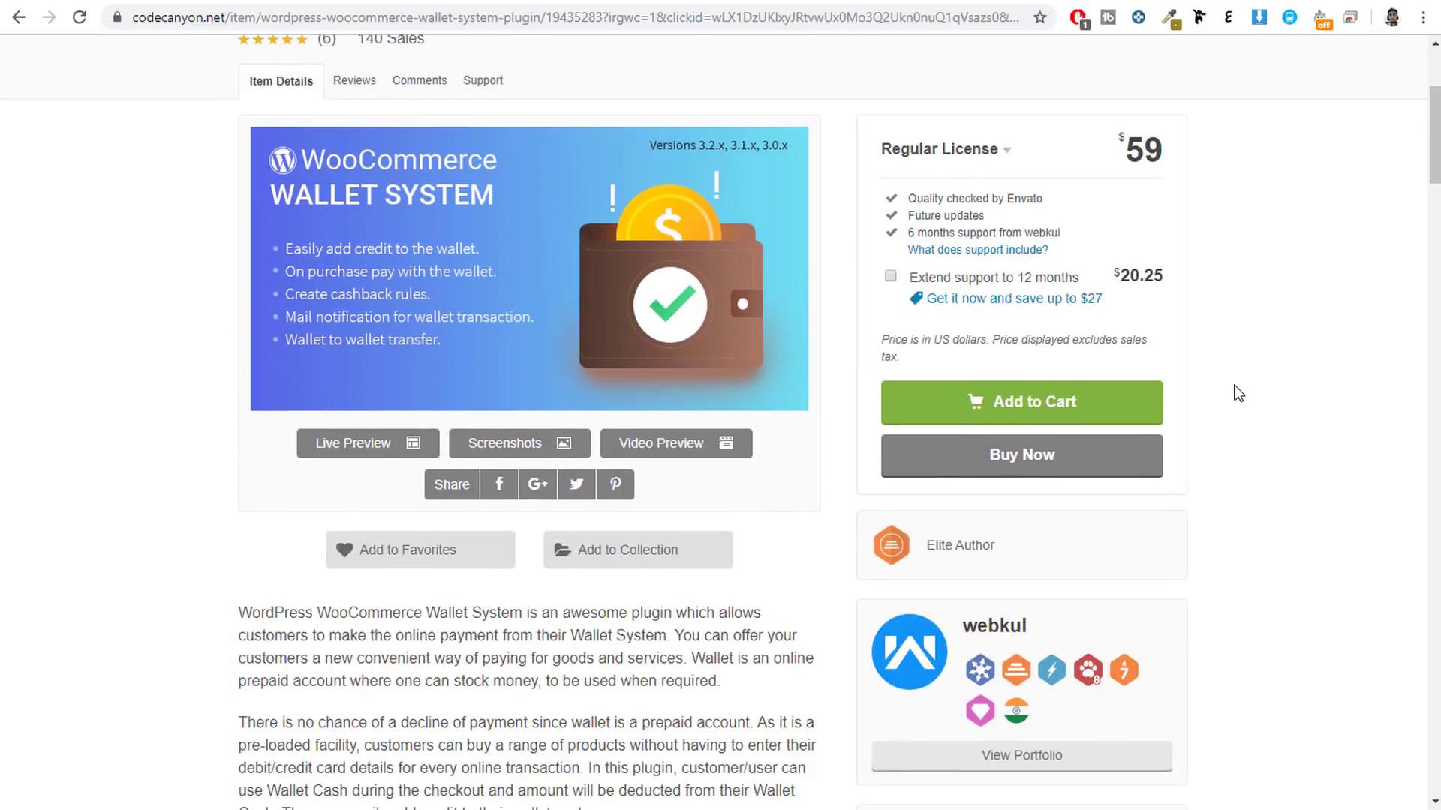
scroll(755, 527, down, 4)
scroll(752, 530, up, 11)
scroll(896, 523, up, 2)
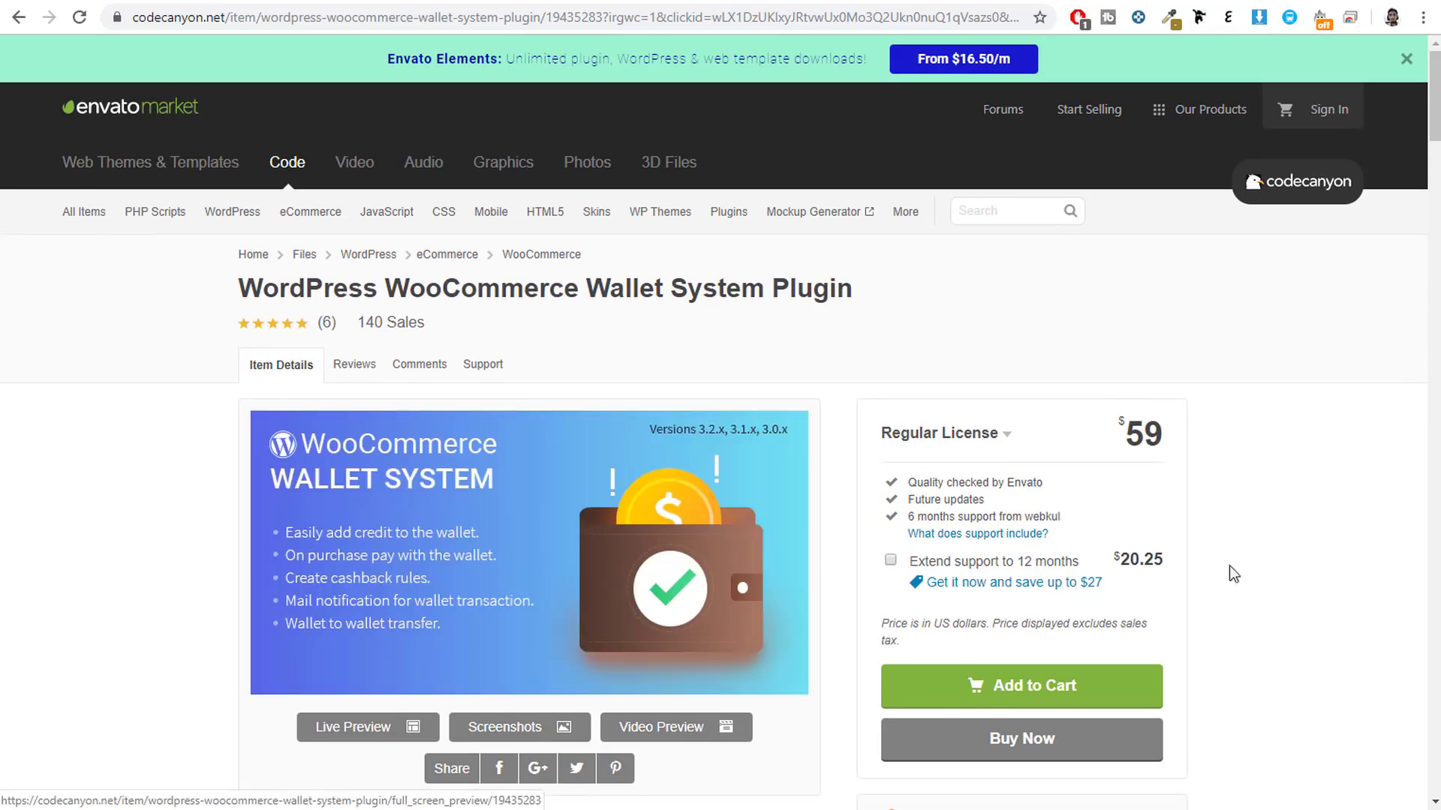
scroll(1170, 540, down, 20)
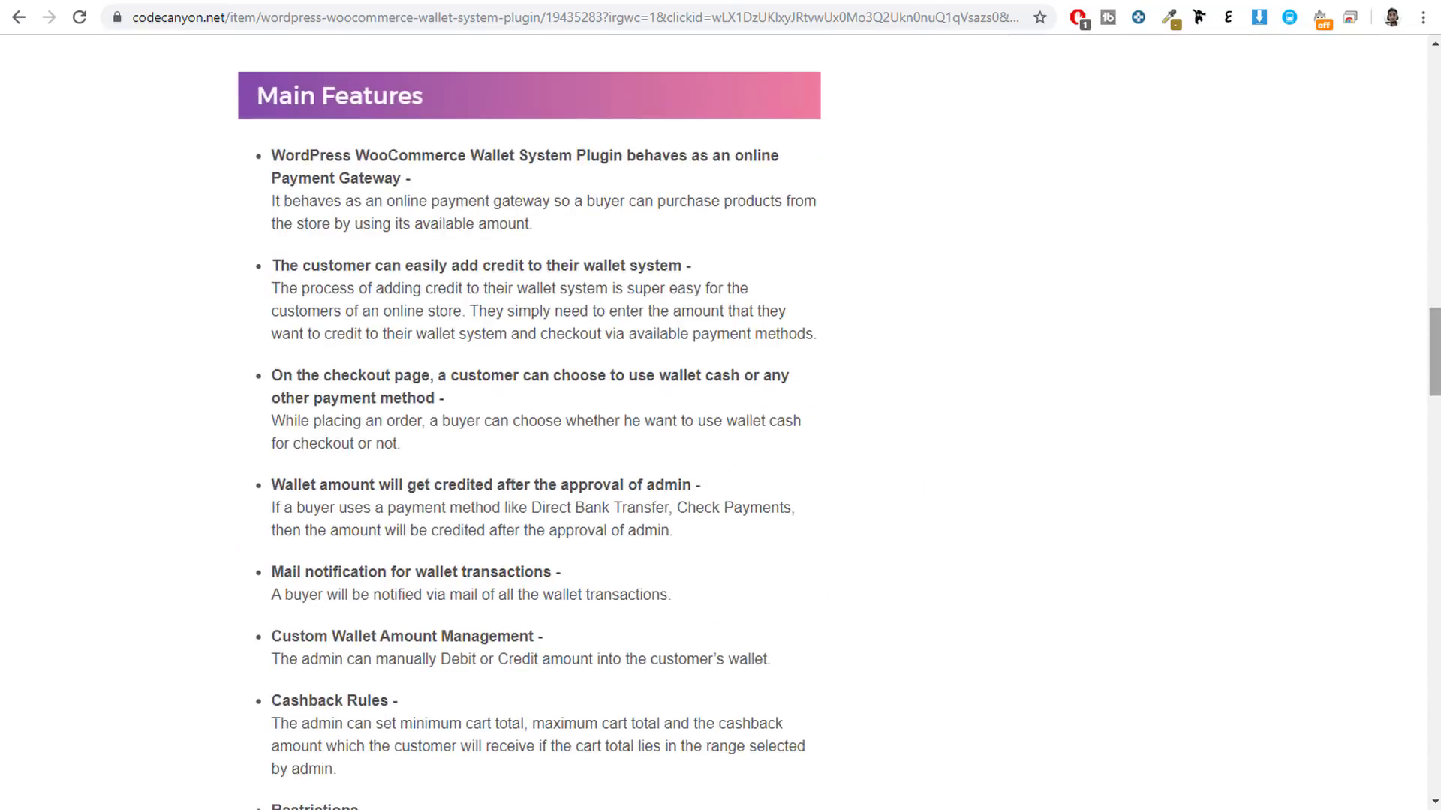
scroll(1171, 570, up, 20)
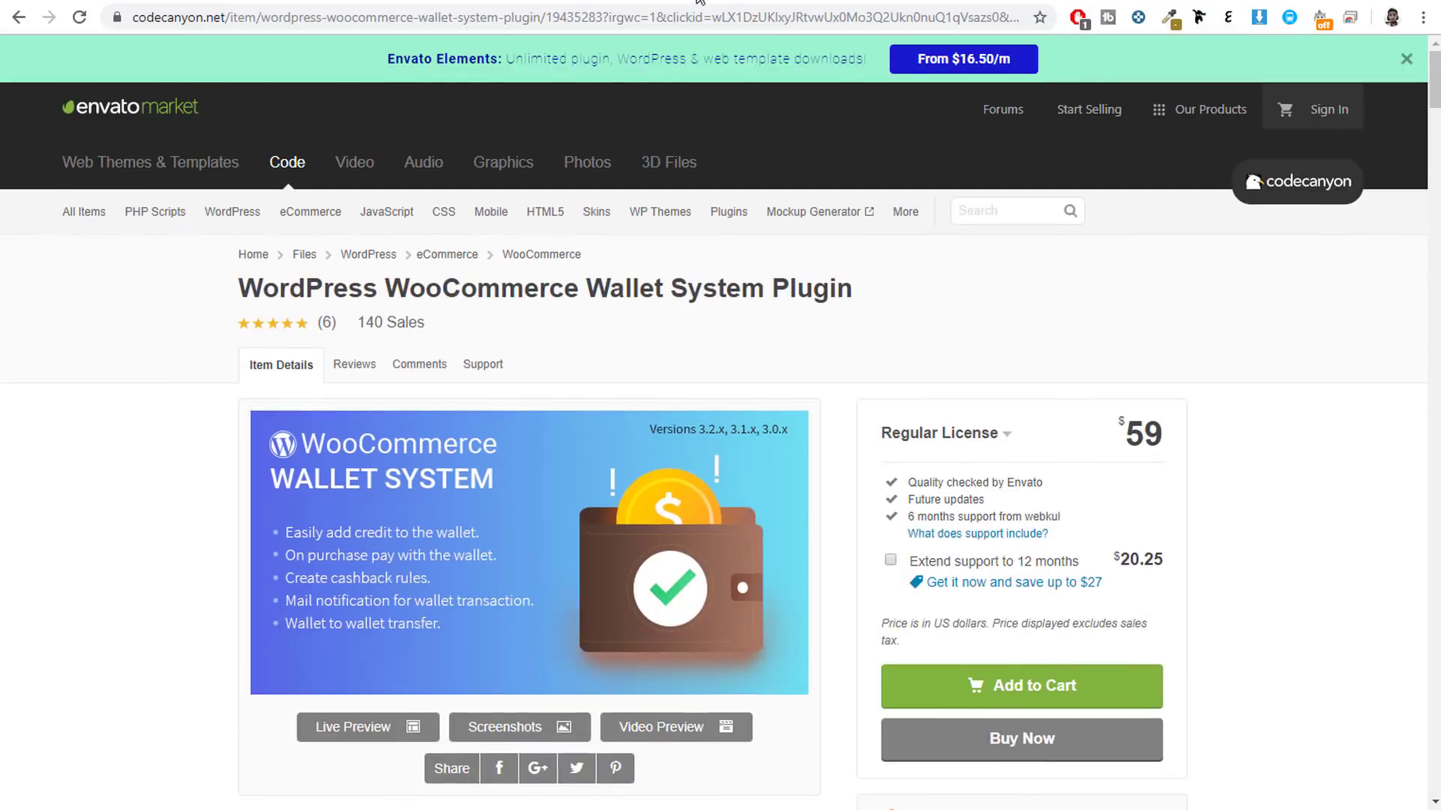